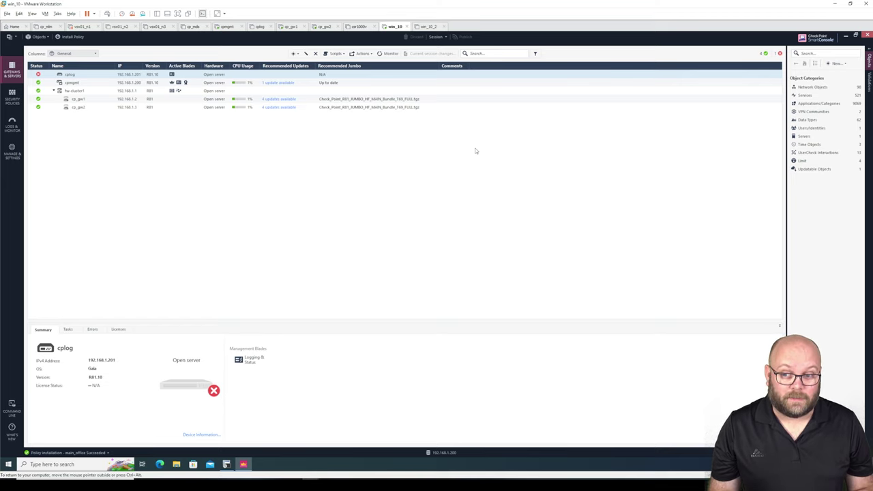
- Release input from the VM and switch to the Chrome window showing the Upgrade/Download Wizard
{"action": "key", "text": "ctrl+alt"}
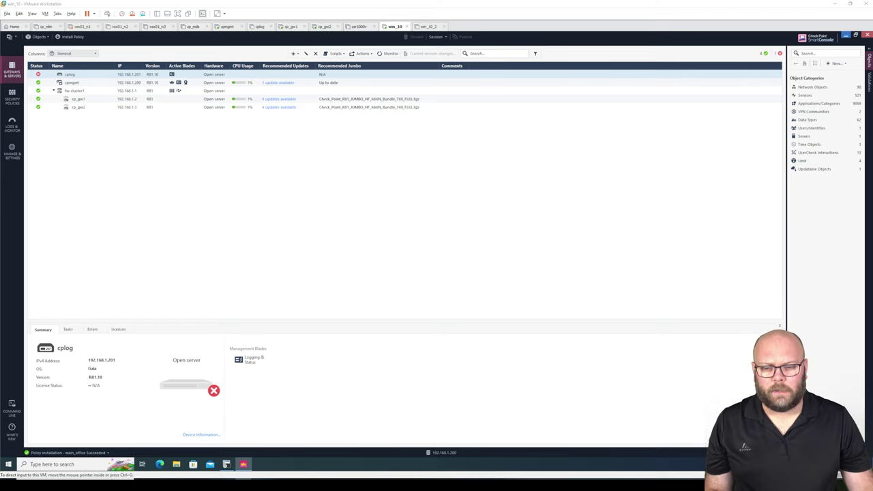
{"action": "key", "text": "alt+Tab"}
- Maximize and zoom in on the wizard page, then start the Upgrade activity
{"action": "double_click", "coordinate": [439, 126]}
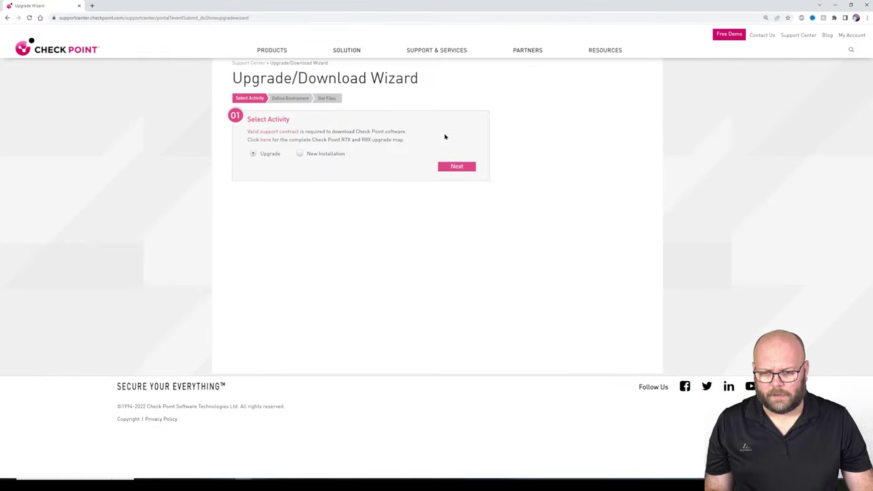
{"action": "key", "text": "ctrl+plus"}
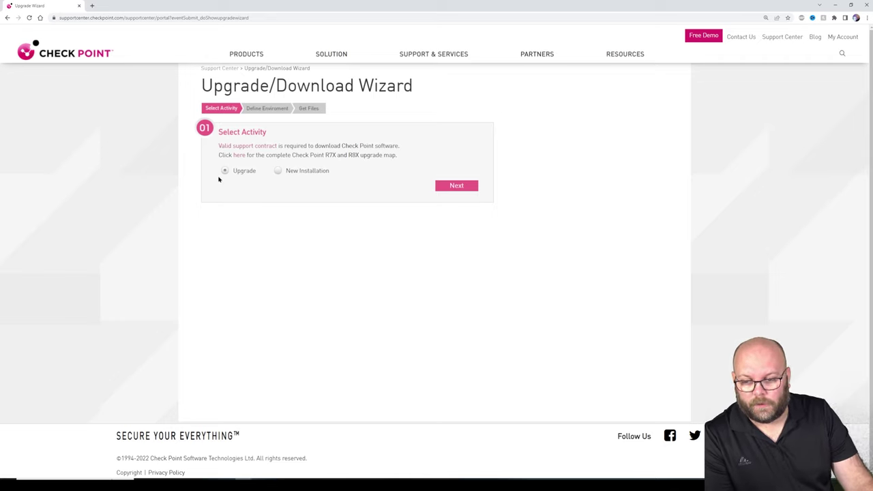
{"action": "left_click", "coordinate": [442, 189]}
- Choose Security Gateway, VMware ESX / ESXi hardware type and VMware ESXi 5.5 model
{"action": "left_click", "coordinate": [369, 243]}
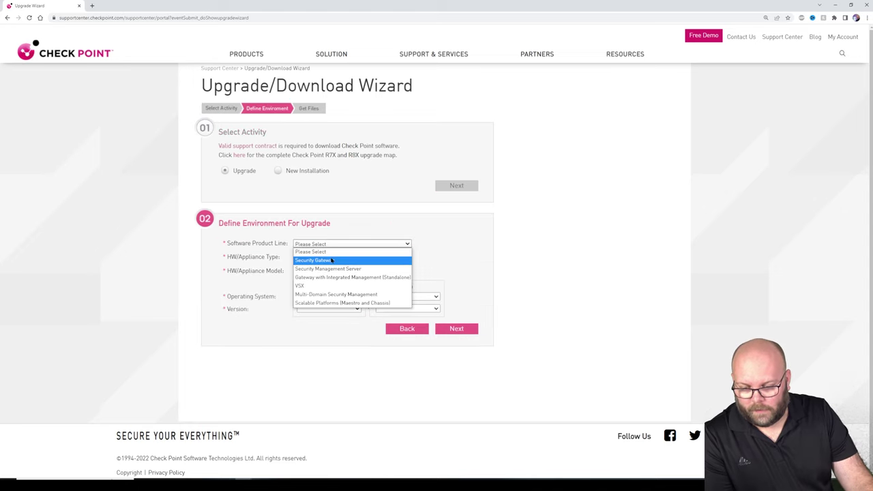
{"action": "left_click", "coordinate": [329, 257]}
{"action": "left_click", "coordinate": [325, 259]}
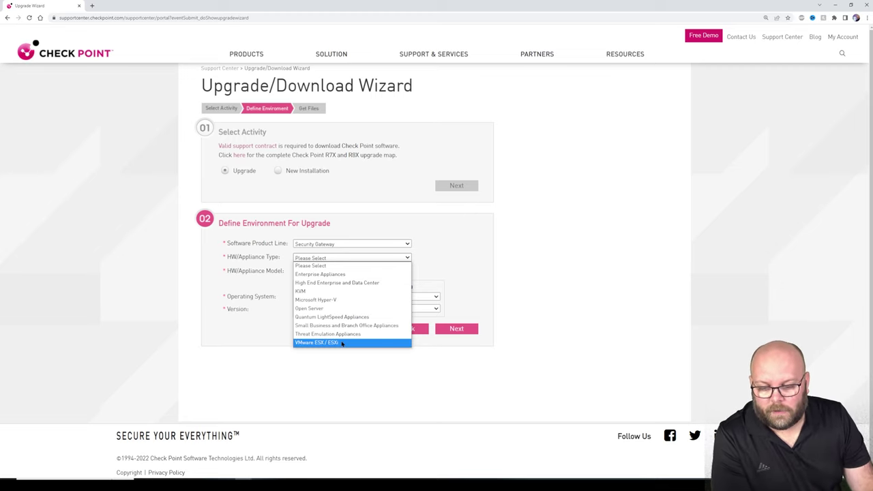
{"action": "left_click", "coordinate": [342, 344]}
{"action": "left_click", "coordinate": [310, 273]}
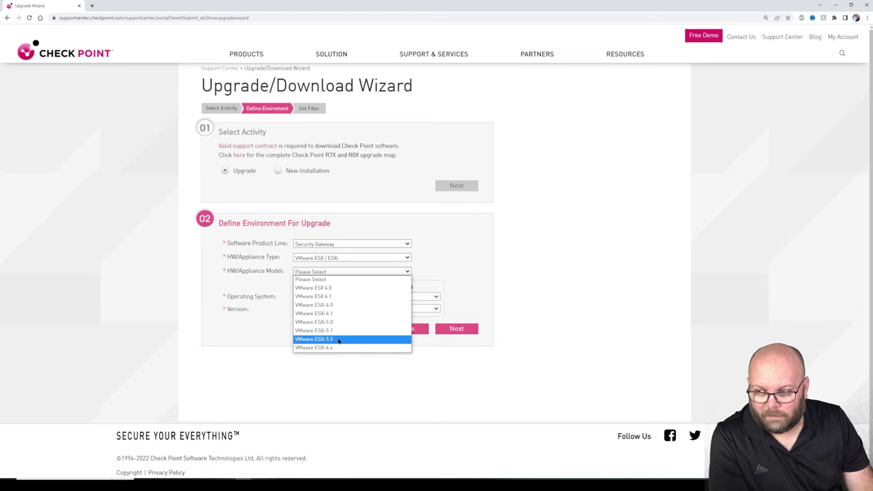
{"action": "left_click", "coordinate": [339, 340]}
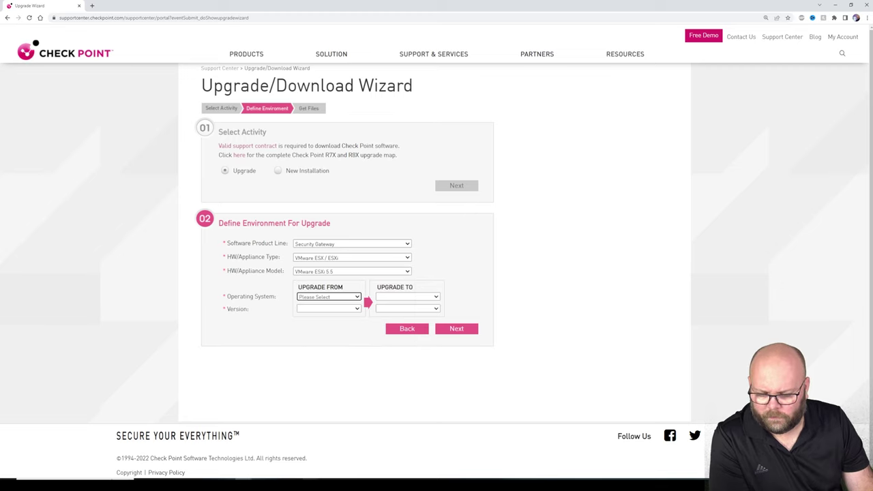
{"action": "mouse_move", "coordinate": [154, 442]}
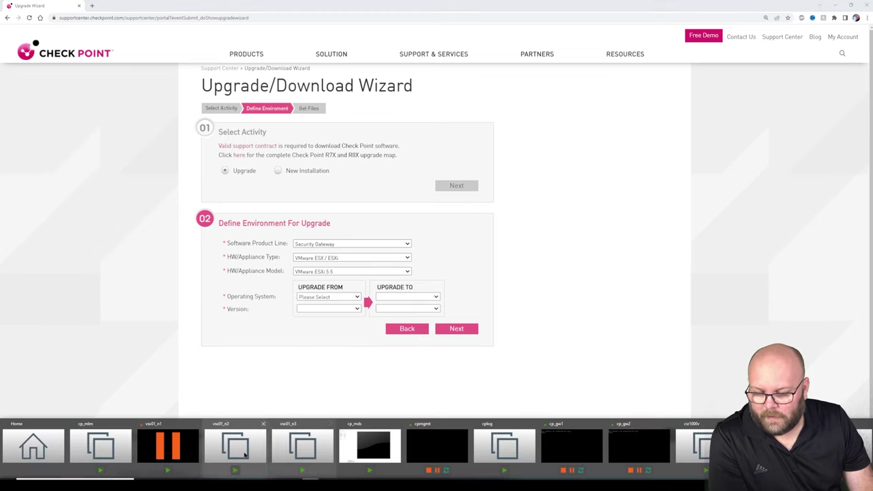
{"action": "left_click", "coordinate": [38, 442]}
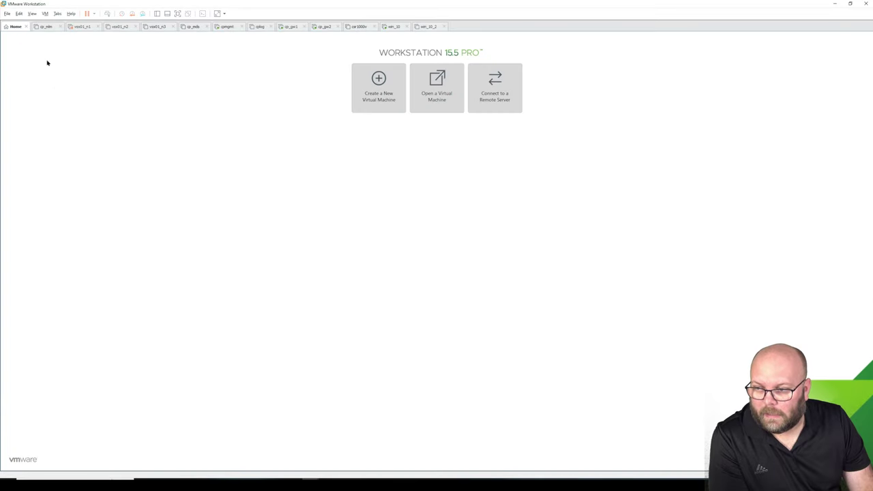
{"action": "left_click", "coordinate": [71, 13]}
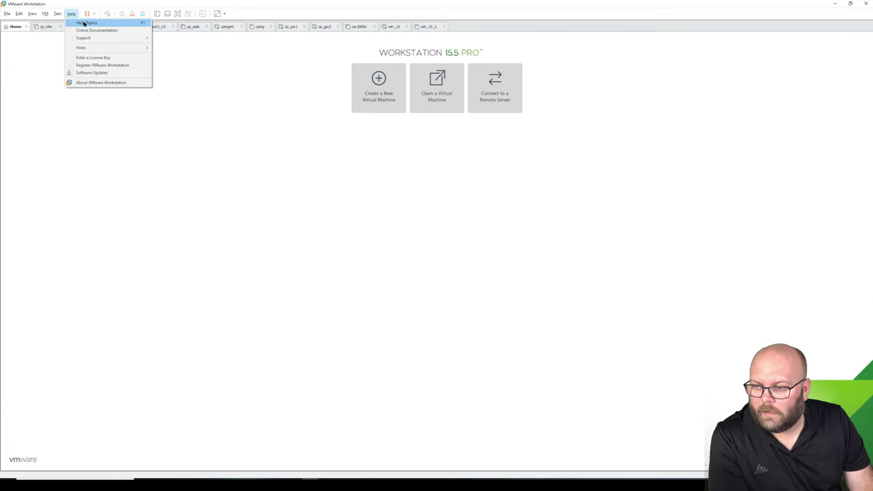
{"action": "left_click", "coordinate": [107, 83]}
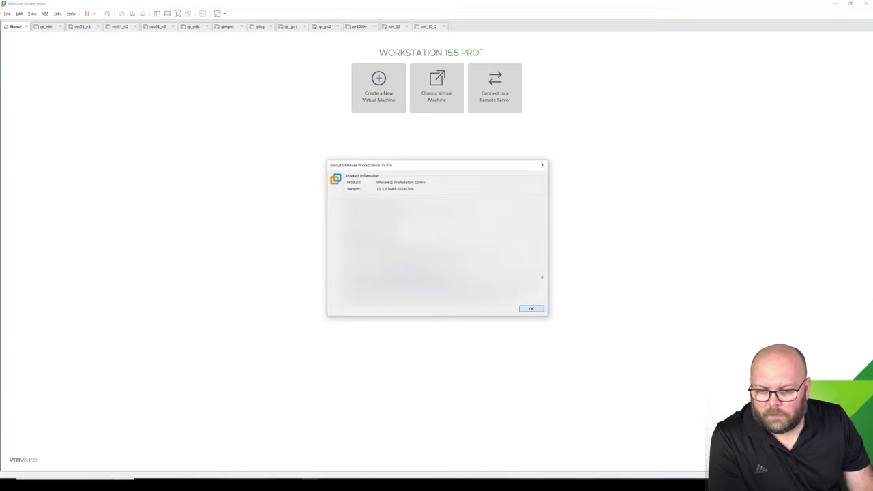
{"action": "left_click", "coordinate": [536, 308]}
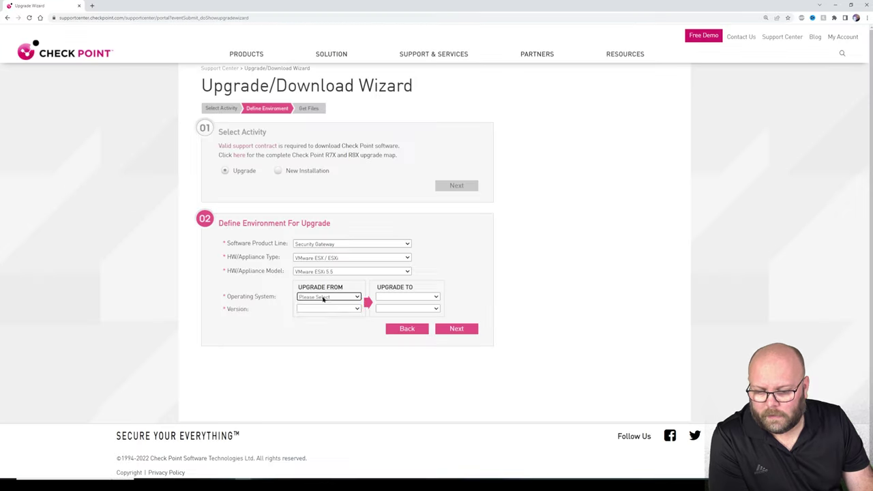
{"action": "left_click", "coordinate": [326, 309]}
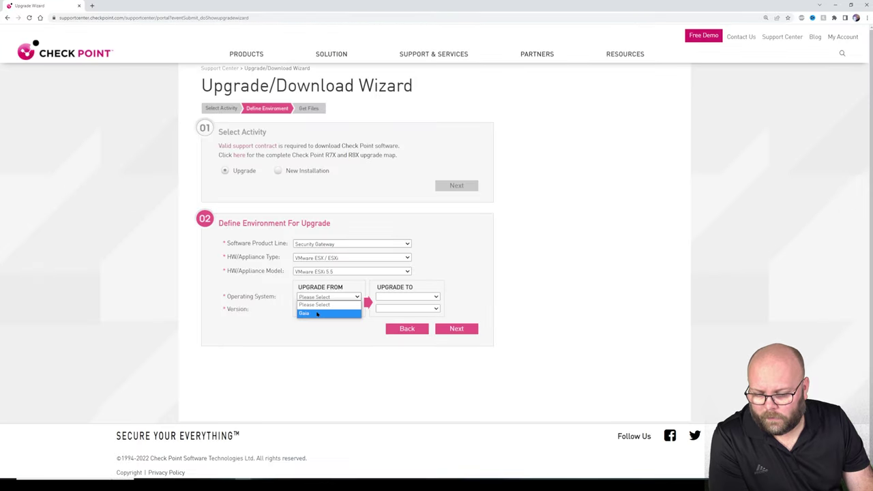
- Set the upgrade path from Gaia R81 to R81.10 and submit it
{"action": "left_click", "coordinate": [326, 310]}
{"action": "left_click", "coordinate": [326, 309]}
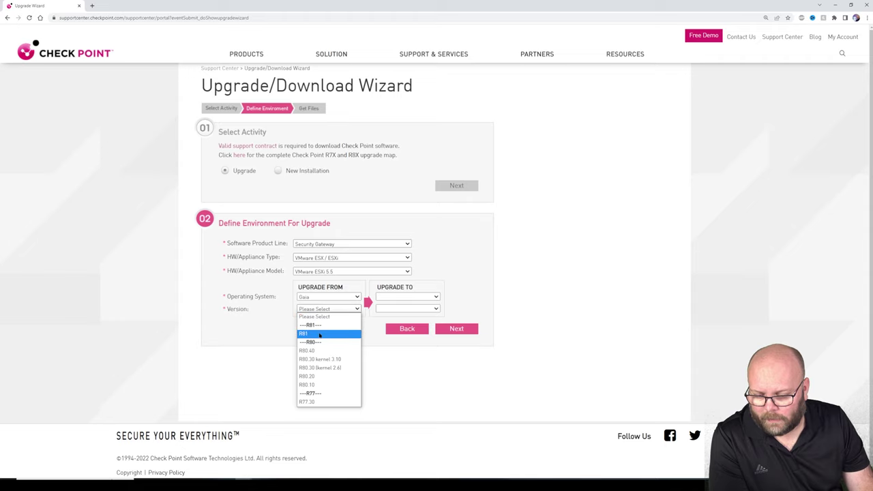
{"action": "left_click", "coordinate": [319, 335]}
{"action": "left_click", "coordinate": [410, 309]}
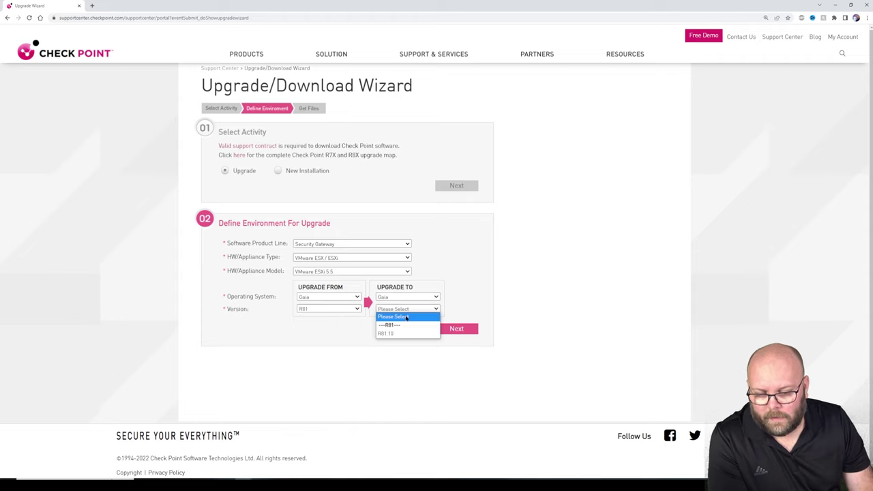
{"action": "left_click", "coordinate": [394, 334]}
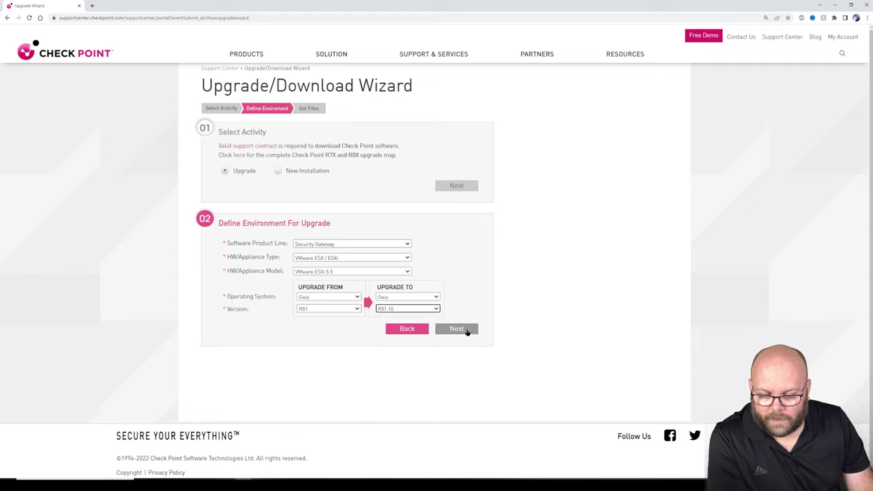
{"action": "left_click", "coordinate": [468, 332]}
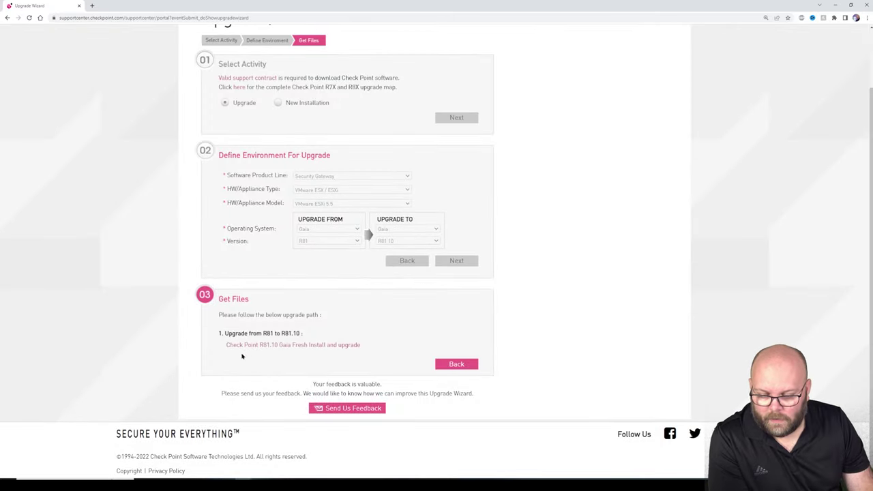
- Open the Fresh Install download link in a new tab, then return to the environment step
{"action": "right_click", "coordinate": [240, 348]}
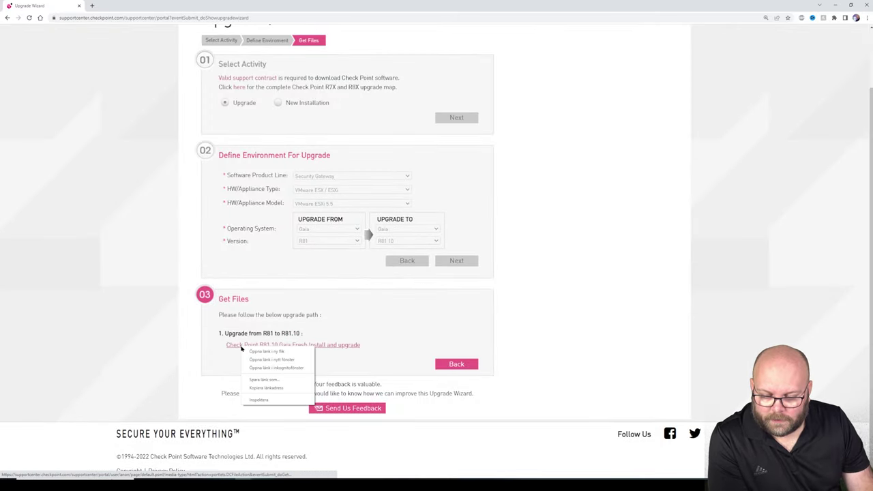
{"action": "left_click", "coordinate": [257, 353]}
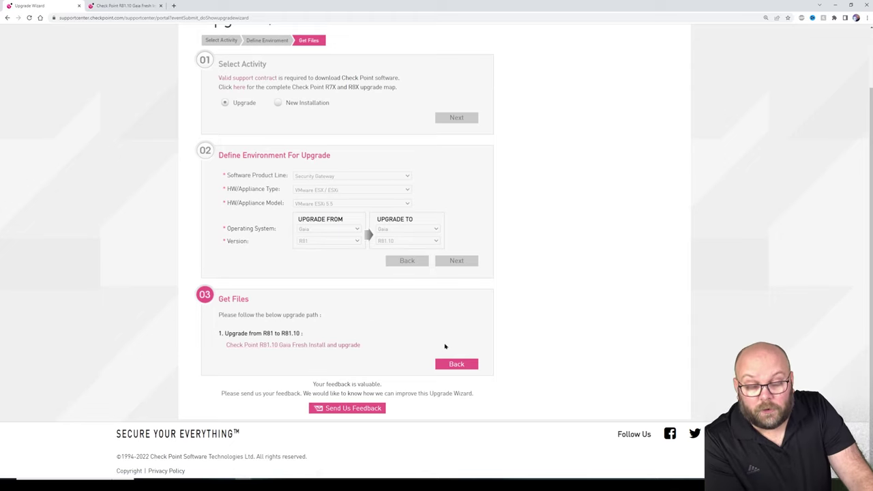
{"action": "left_click", "coordinate": [456, 363]}
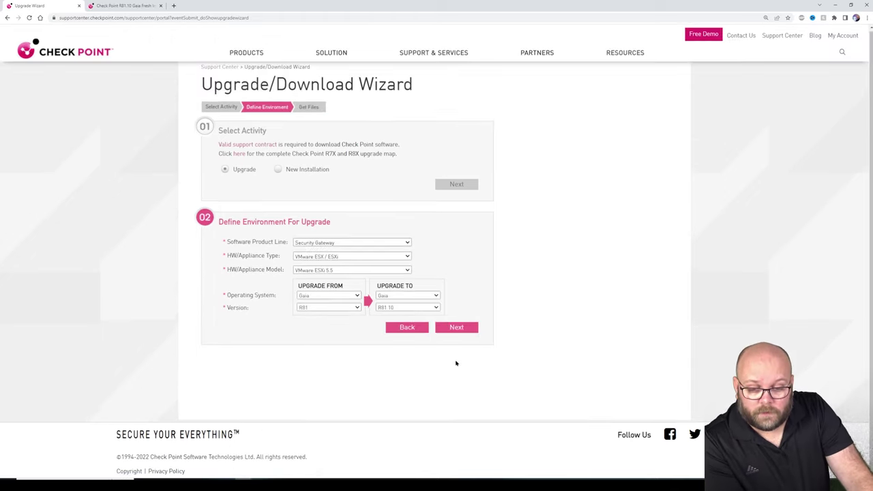
- Change the product line to VSX and the hardware type to Open Server
{"action": "left_click", "coordinate": [345, 260]}
{"action": "left_click", "coordinate": [341, 246]}
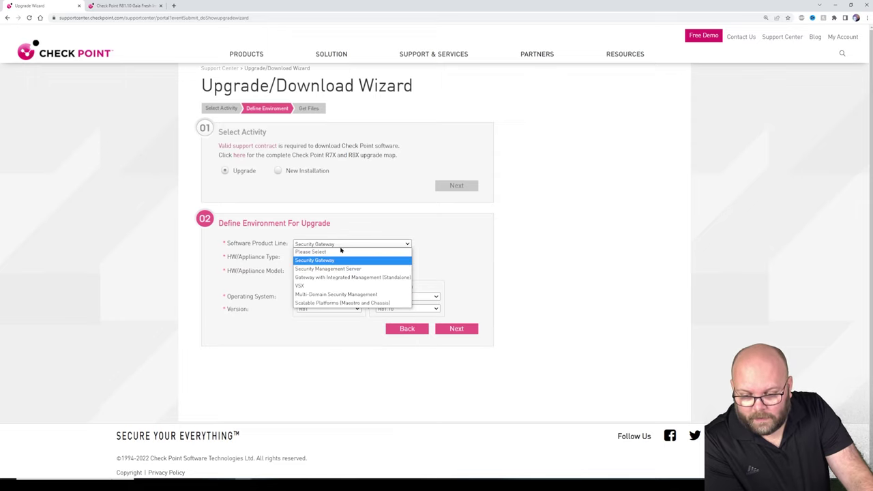
{"action": "left_click", "coordinate": [321, 286]}
{"action": "left_click", "coordinate": [330, 259]}
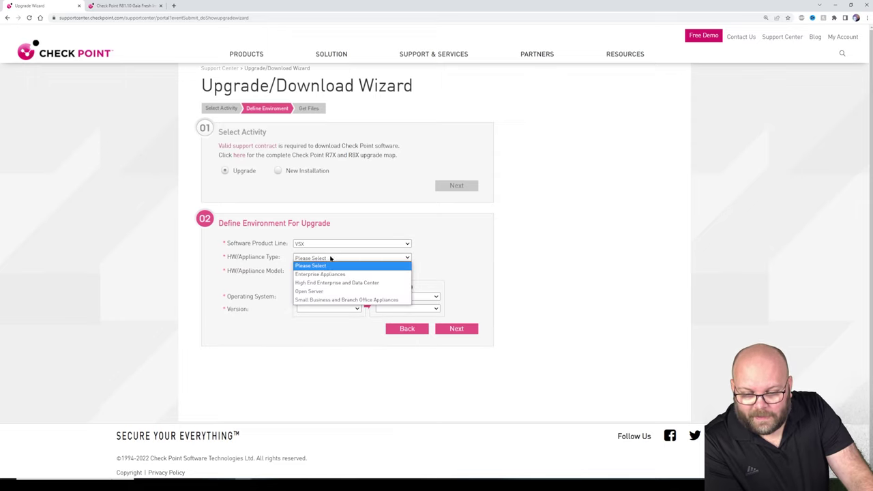
{"action": "left_click", "coordinate": [329, 290]}
- Set the upgrade from Gaia R80.30 kernel 3.10 to R81.10 and submit
{"action": "left_click", "coordinate": [325, 309]}
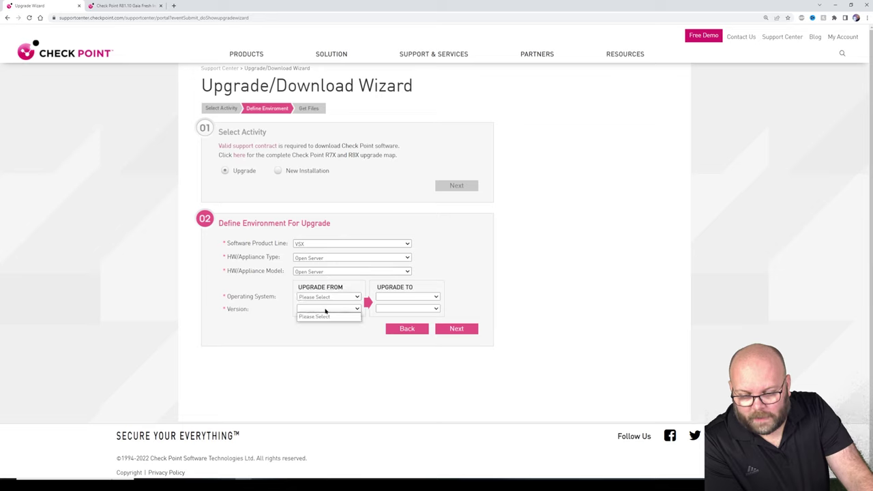
{"action": "left_click", "coordinate": [332, 297]}
{"action": "left_click", "coordinate": [332, 299]}
{"action": "left_click", "coordinate": [325, 312]}
{"action": "left_click", "coordinate": [330, 310]}
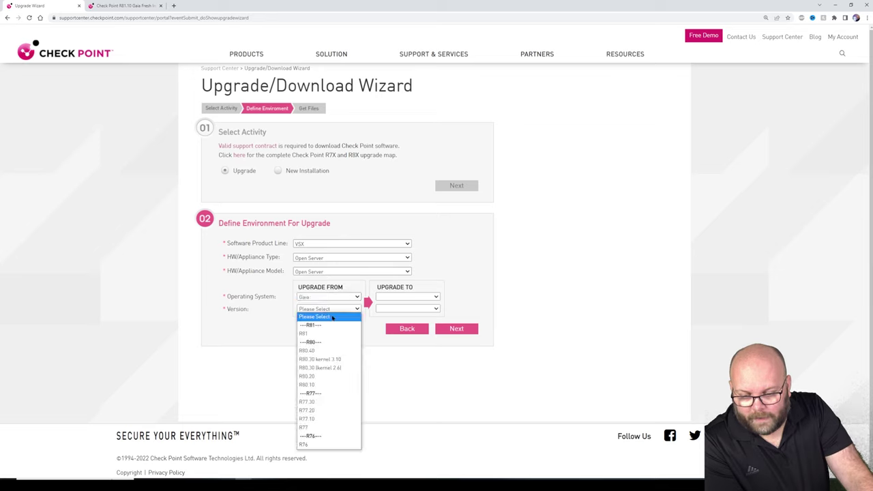
{"action": "left_click", "coordinate": [325, 359]}
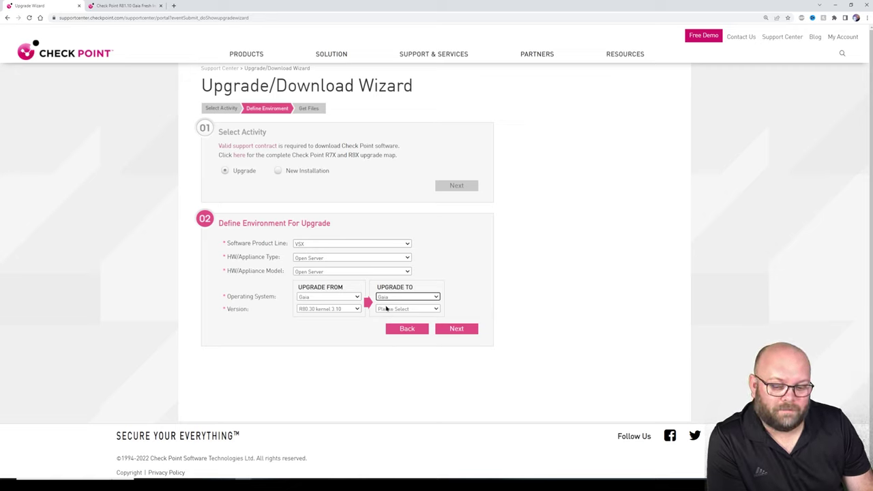
{"action": "left_click", "coordinate": [393, 309]}
{"action": "left_click", "coordinate": [387, 335]}
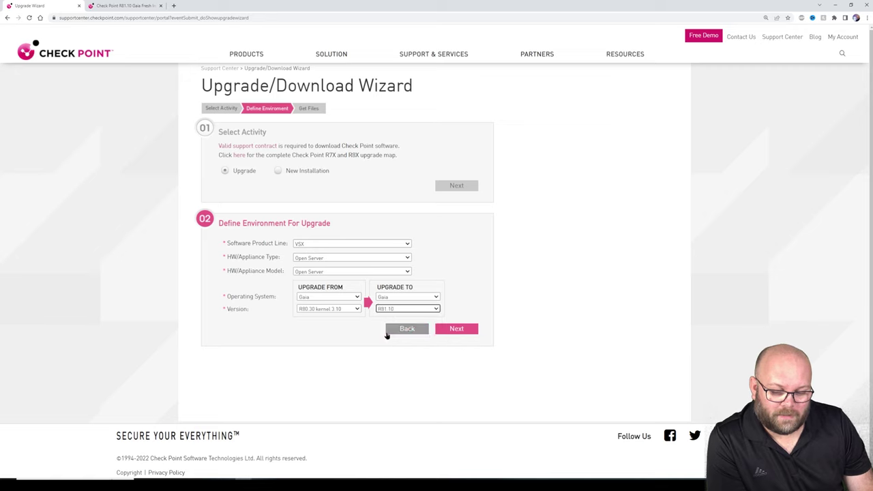
{"action": "left_click", "coordinate": [396, 309]}
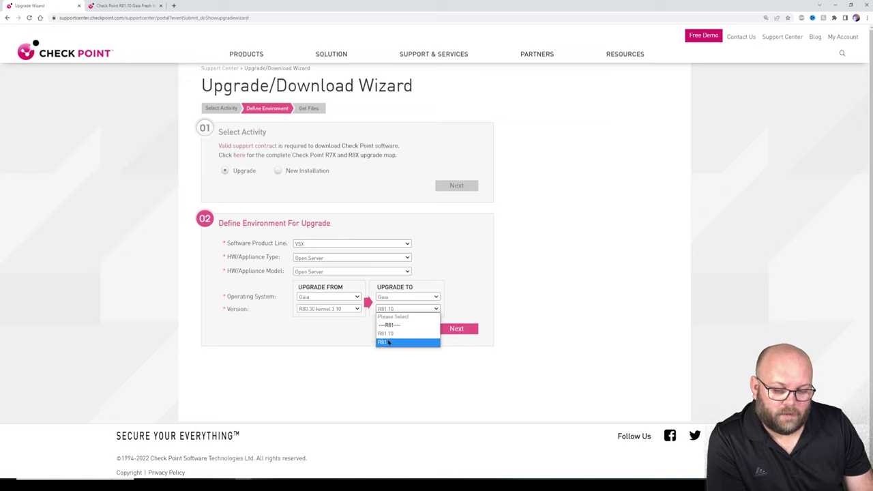
{"action": "left_click", "coordinate": [391, 335]}
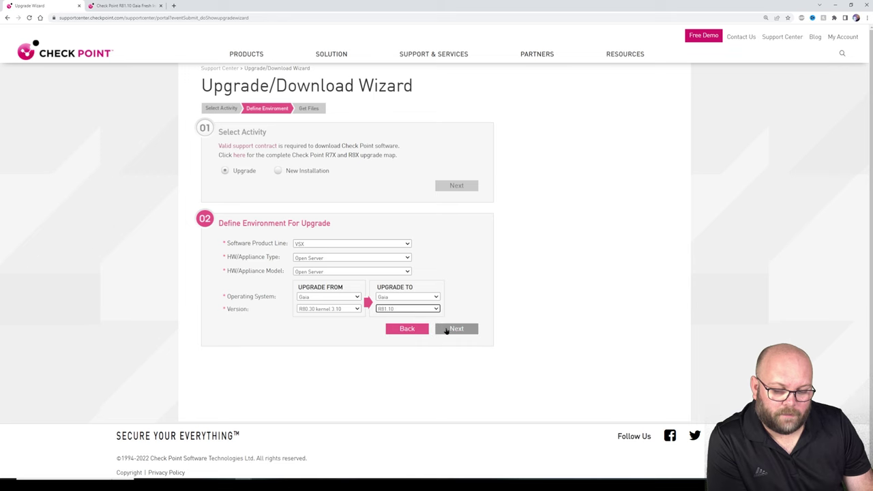
{"action": "left_click", "coordinate": [450, 328]}
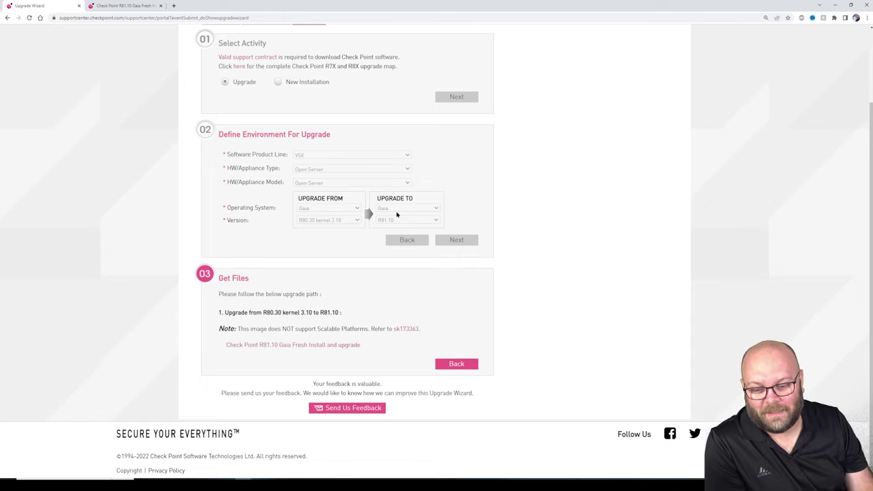
- Review the R81.10 Download Details package file name, then open the VM's Start menu
{"action": "left_click", "coordinate": [147, 6]}
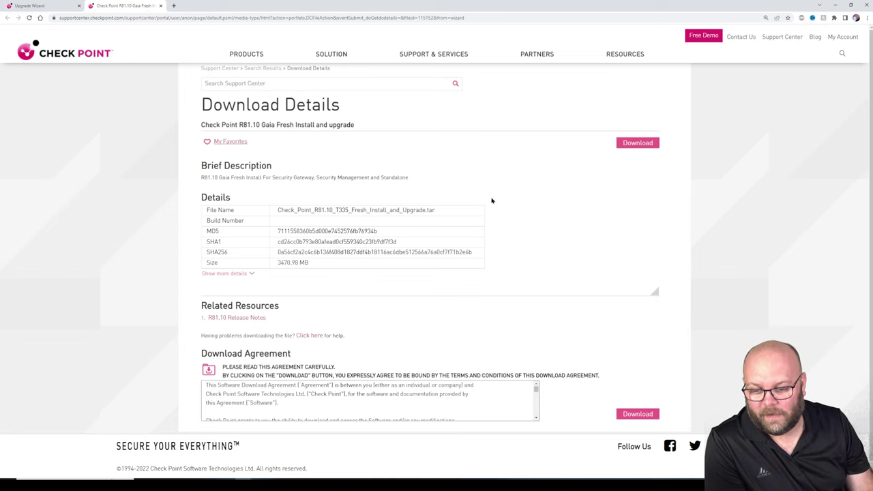
{"action": "left_click_drag", "start_coordinate": [457, 212], "coordinate": [271, 216]}
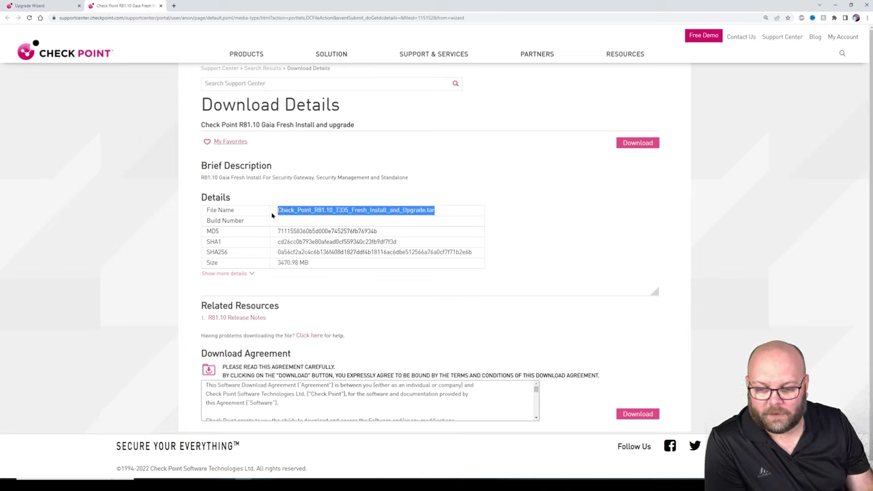
{"action": "left_click", "coordinate": [279, 209]}
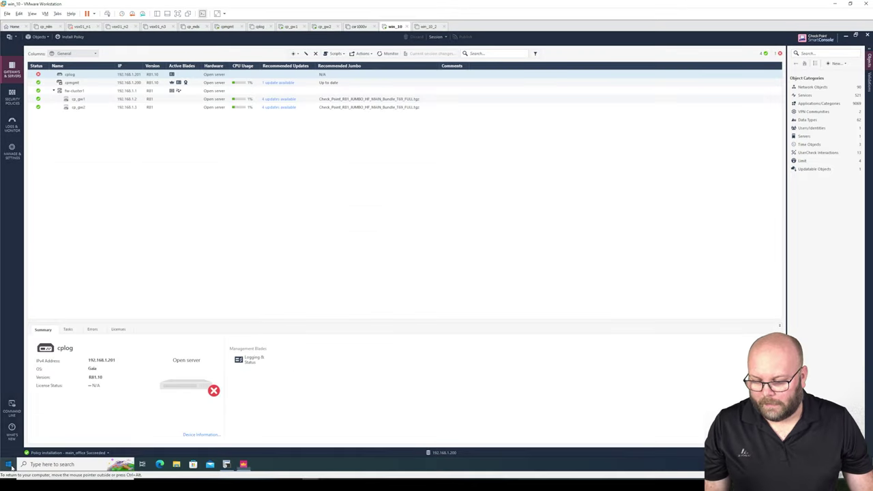
{"action": "left_click", "coordinate": [9, 465]}
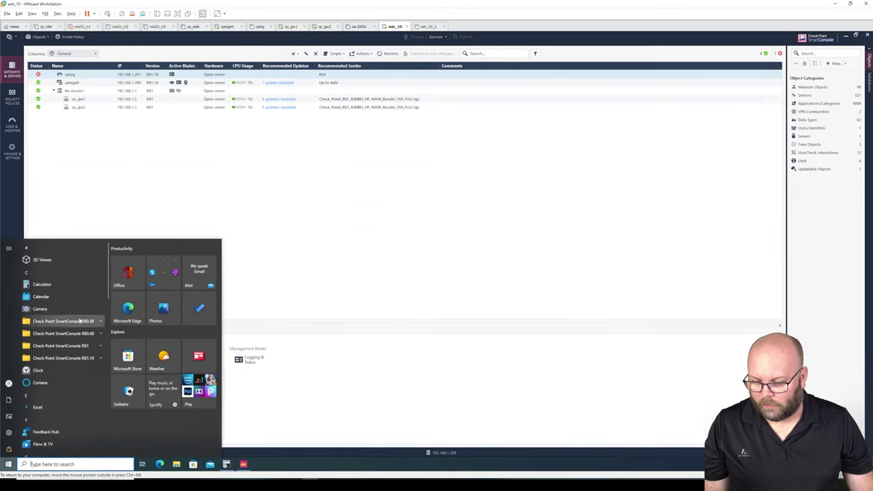
- Launch Chrome and reach cp_gw1 at 192.168.1.2, bypassing the certificate warning
{"action": "scroll", "coordinate": [64, 327], "scroll_direction": "down", "scroll_amount": 3}
{"action": "left_click", "coordinate": [48, 350]}
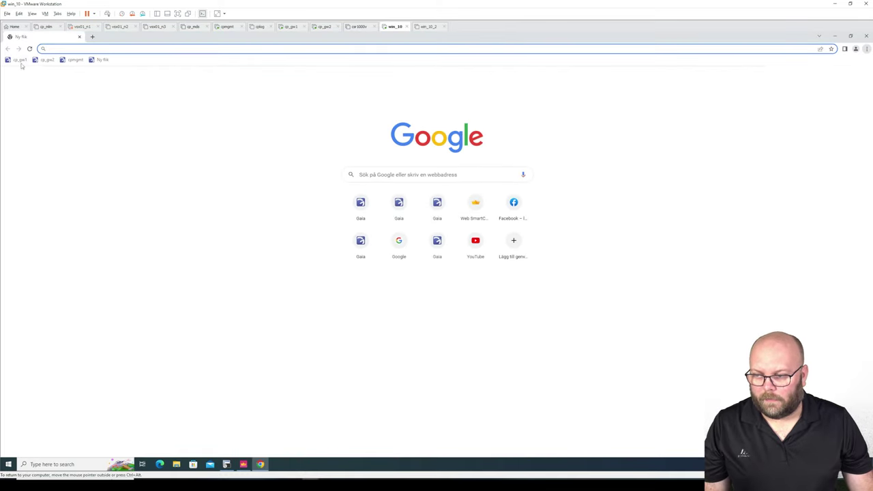
{"action": "left_click", "coordinate": [19, 60]}
{"action": "left_click", "coordinate": [366, 254]}
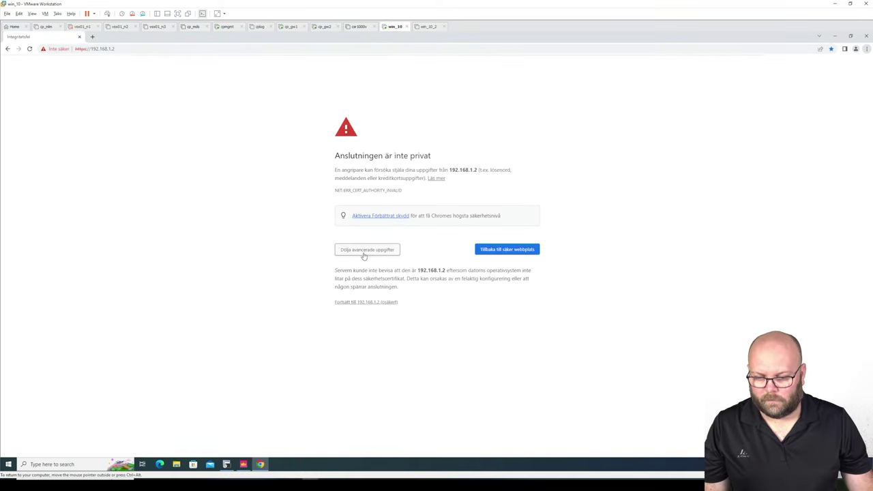
{"action": "left_click", "coordinate": [367, 302]}
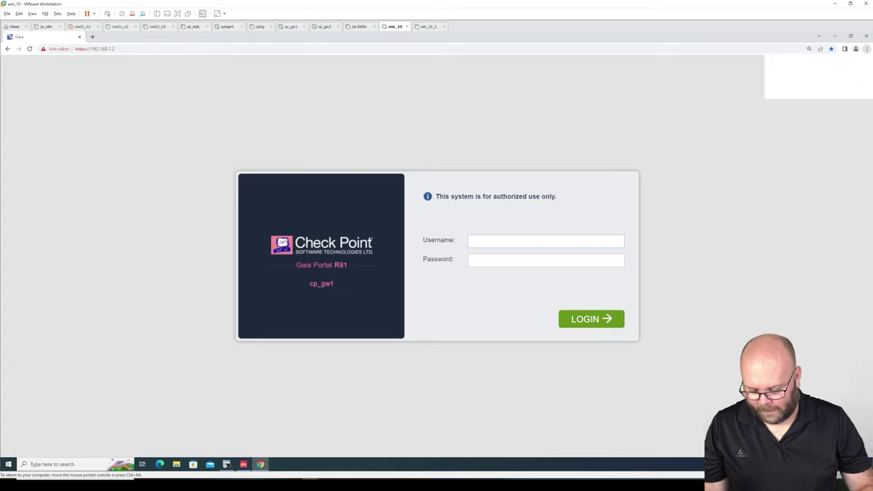
- Log in to the Gaia Portal with the administrator username and password
{"action": "type", "text": "admin"}
{"action": "key", "text": "Tab"}
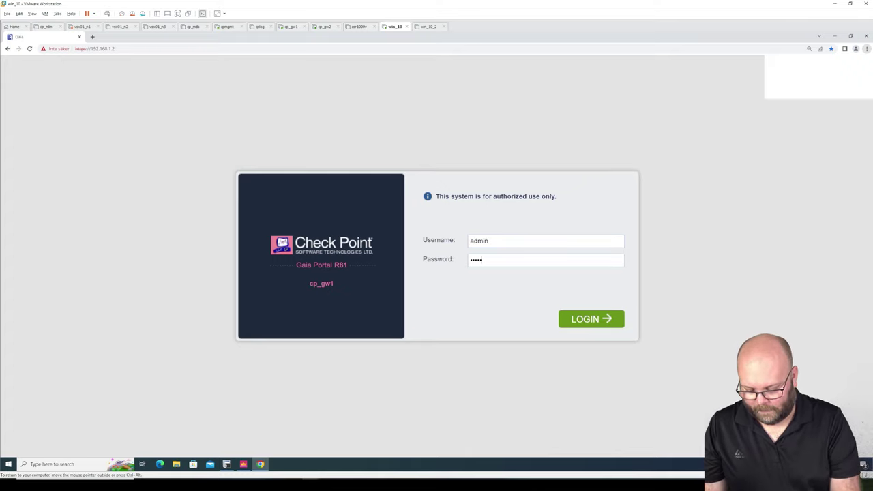
{"action": "key", "text": "Return"}
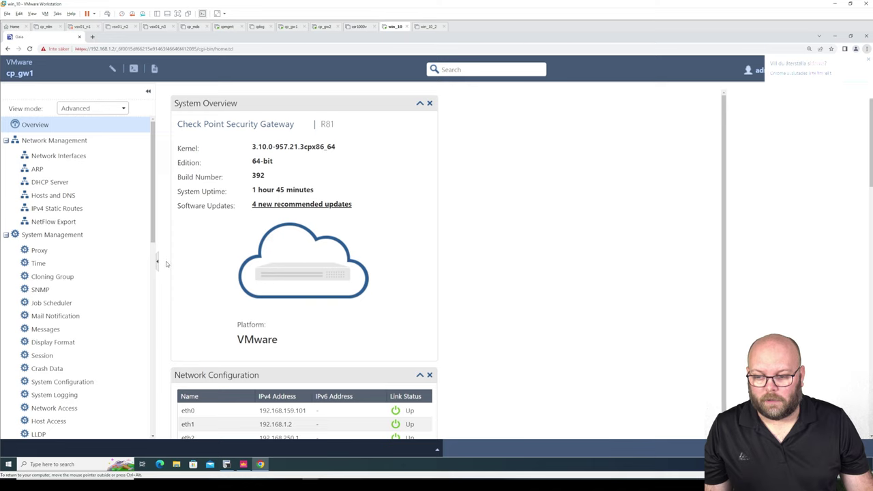
- Open Upgrades (CPUSE) > Status and Actions on cp_gw1
{"action": "left_click_drag", "start_coordinate": [154, 205], "coordinate": [150, 419]}
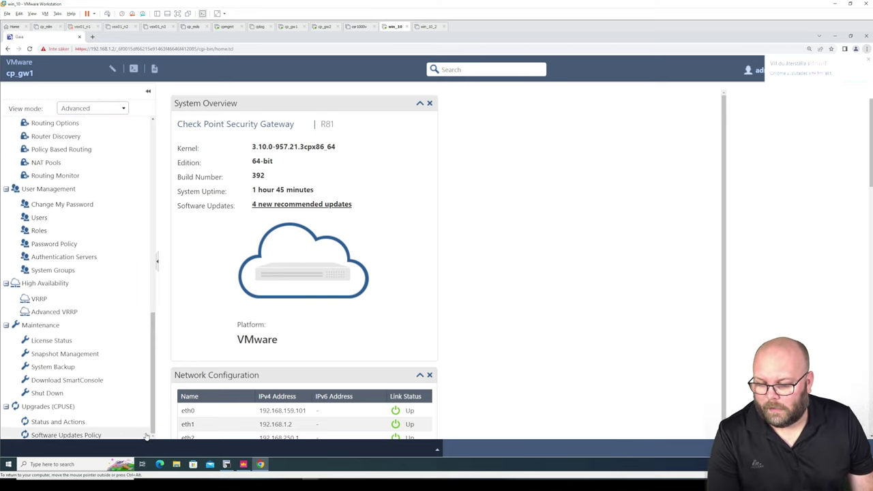
{"action": "left_click", "coordinate": [112, 421]}
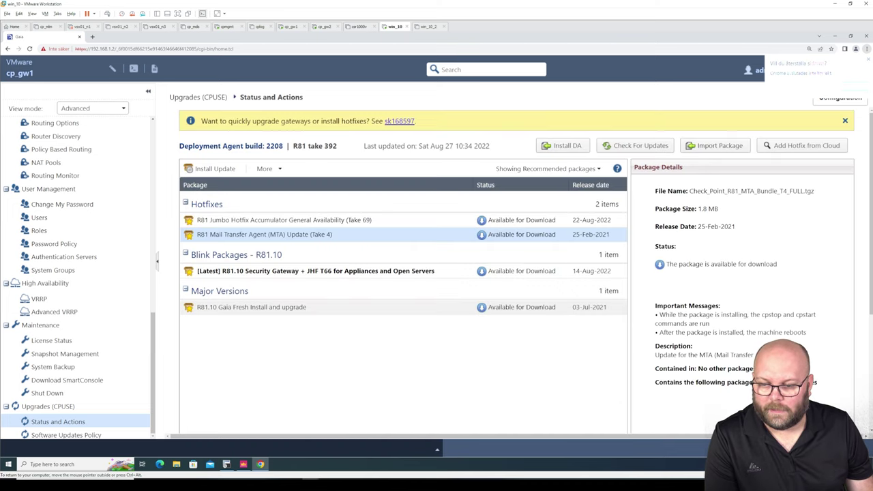
{"action": "left_click_drag", "start_coordinate": [283, 146], "coordinate": [178, 146]}
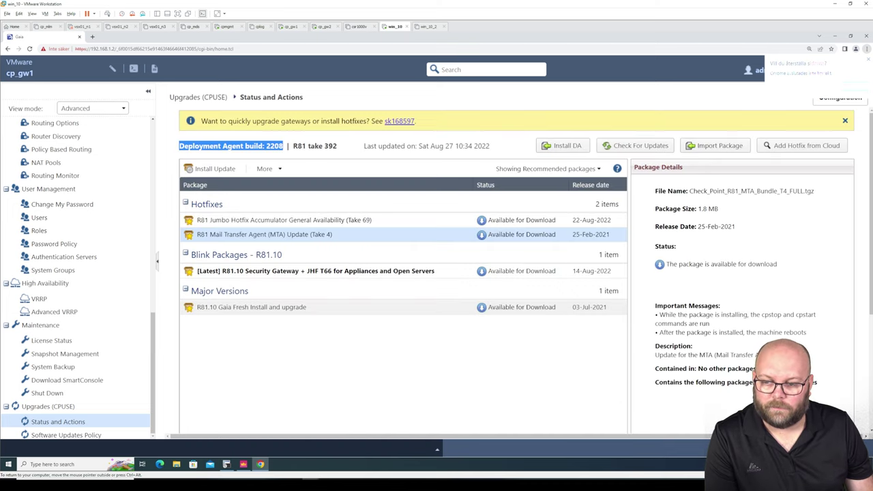
{"action": "left_click", "coordinate": [179, 146]}
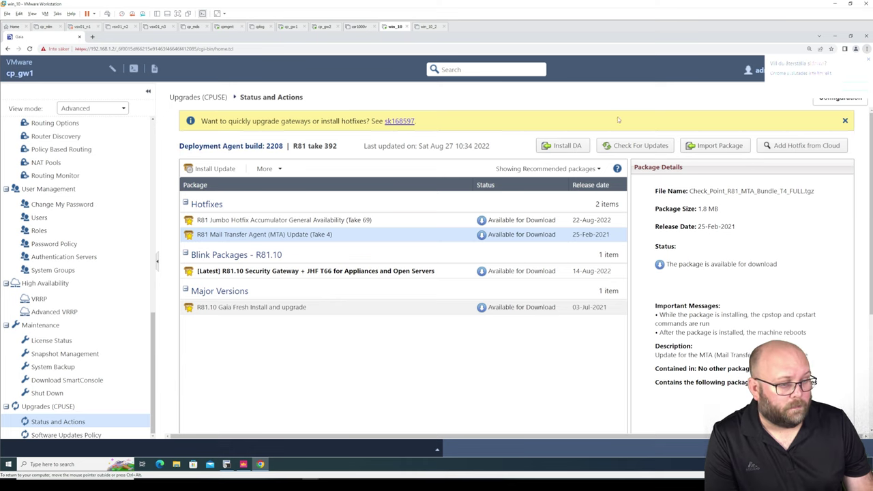
- Note installed Deployment Agent build 2208 and maximize the sk92449 article window
{"action": "double_click", "coordinate": [275, 146]}
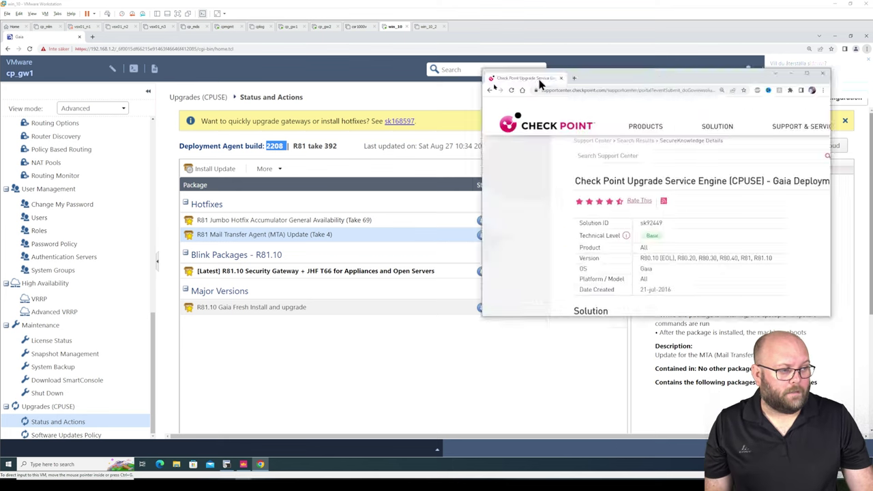
{"action": "left_click_drag", "start_coordinate": [541, 88], "coordinate": [199, 89]}
{"action": "double_click", "coordinate": [252, 88]}
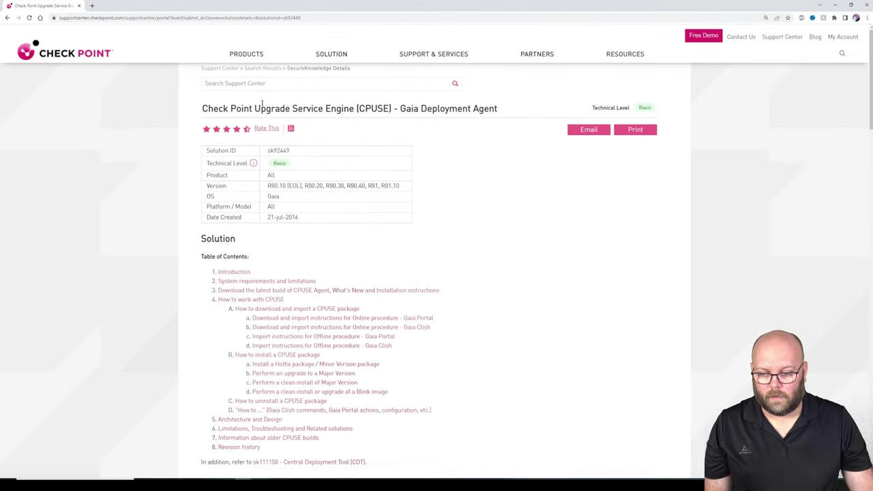
- In sk92449, compare build 2208 (General Availability) with build 2229, then minimize the browser
{"action": "double_click", "coordinate": [280, 152]}
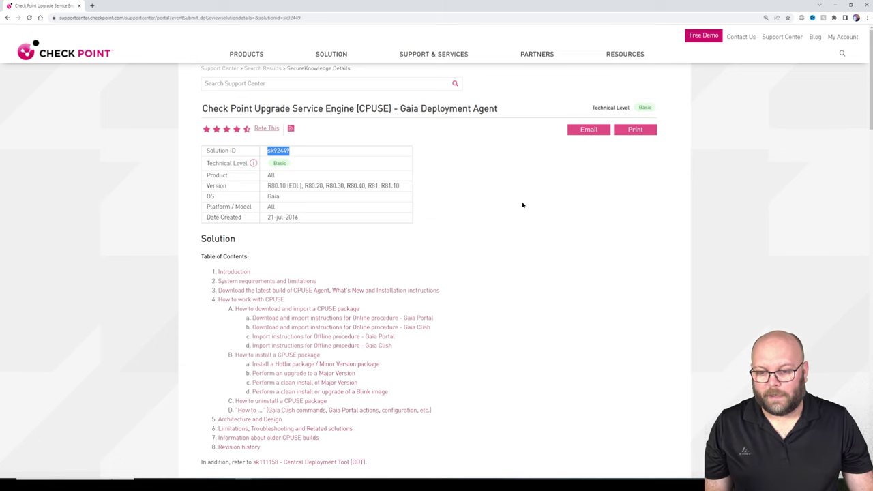
{"action": "left_click", "coordinate": [469, 169]}
{"action": "scroll", "coordinate": [482, 199], "scroll_direction": "down", "scroll_amount": 6}
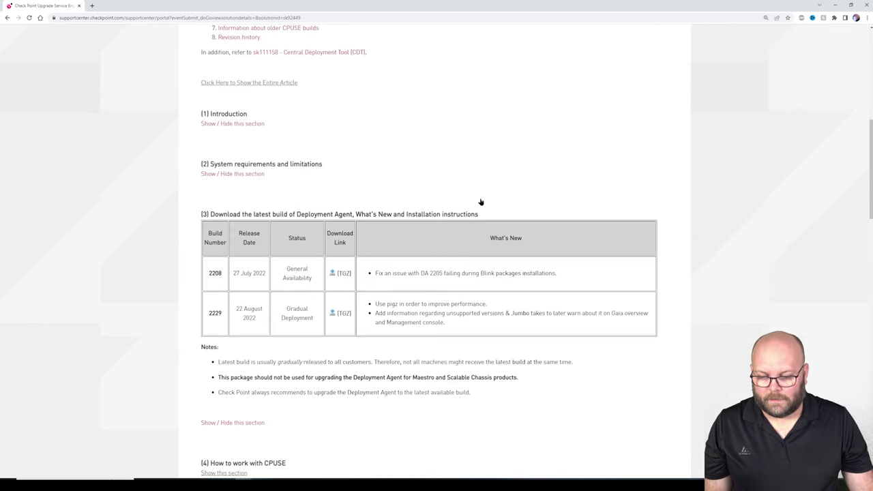
{"action": "double_click", "coordinate": [217, 272]}
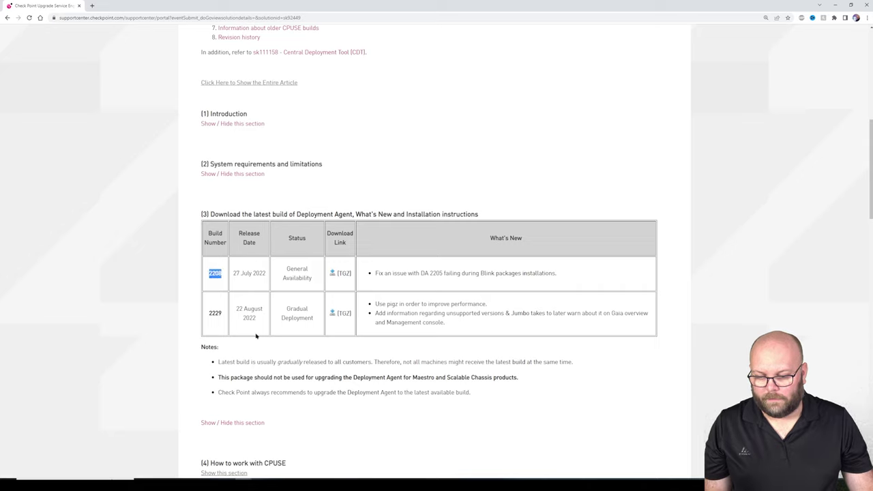
{"action": "double_click", "coordinate": [215, 312]}
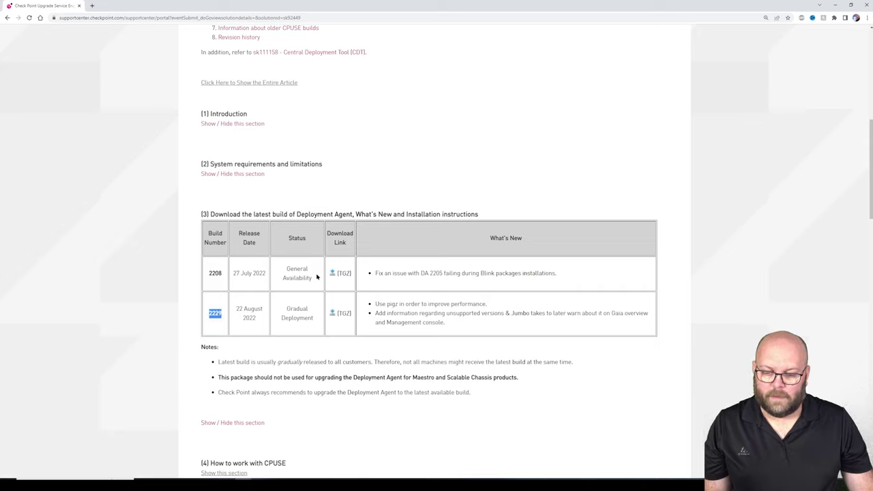
{"action": "left_click_drag", "start_coordinate": [316, 277], "coordinate": [286, 269]}
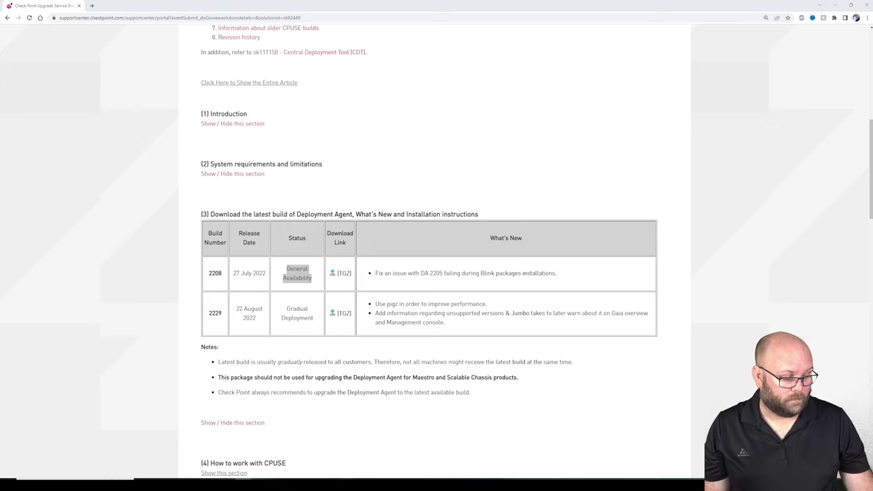
{"action": "double_click", "coordinate": [219, 273]}
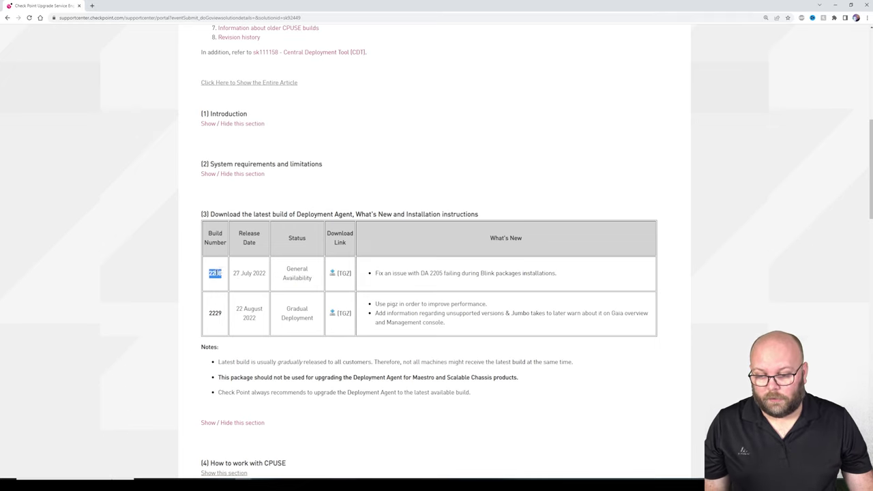
{"action": "left_click", "coordinate": [459, 131]}
{"action": "left_click", "coordinate": [835, 5]}
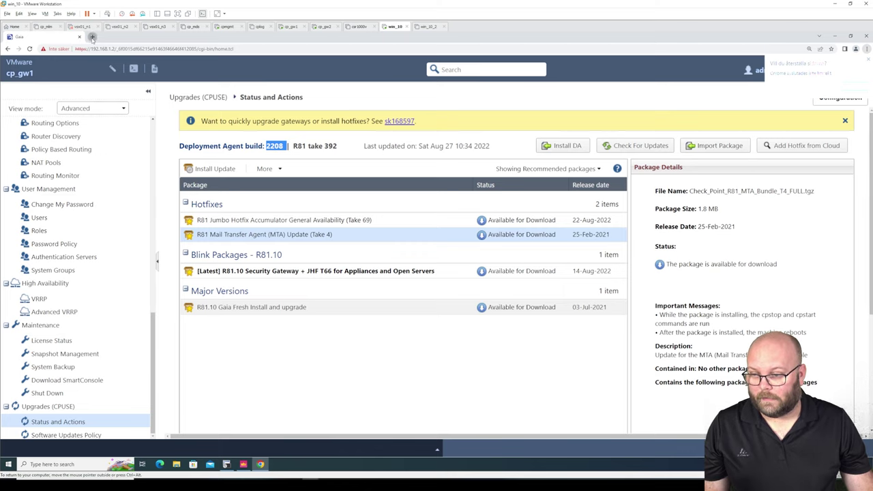
- Open cp_gw2 at 192.168.1.3 in a new tab and go to its CPUSE Status and Actions
{"action": "left_click", "coordinate": [92, 36]}
{"action": "left_click", "coordinate": [45, 60]}
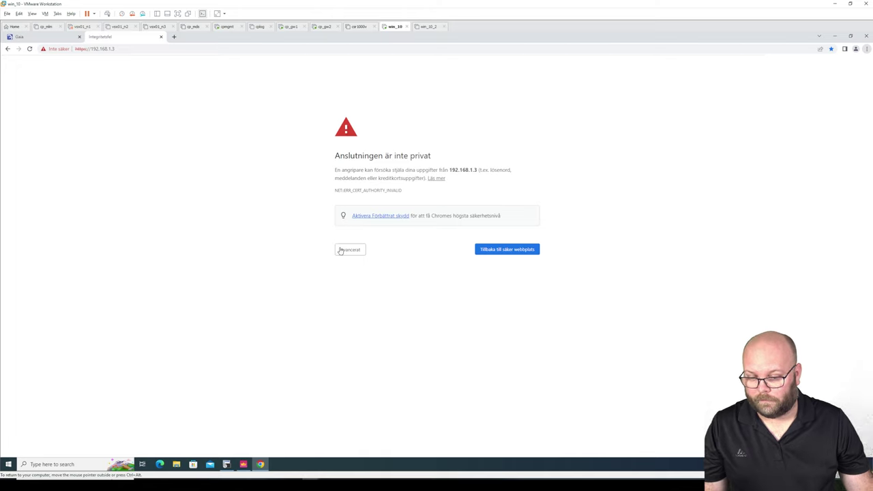
{"action": "left_click", "coordinate": [341, 250]}
{"action": "left_click", "coordinate": [369, 300]}
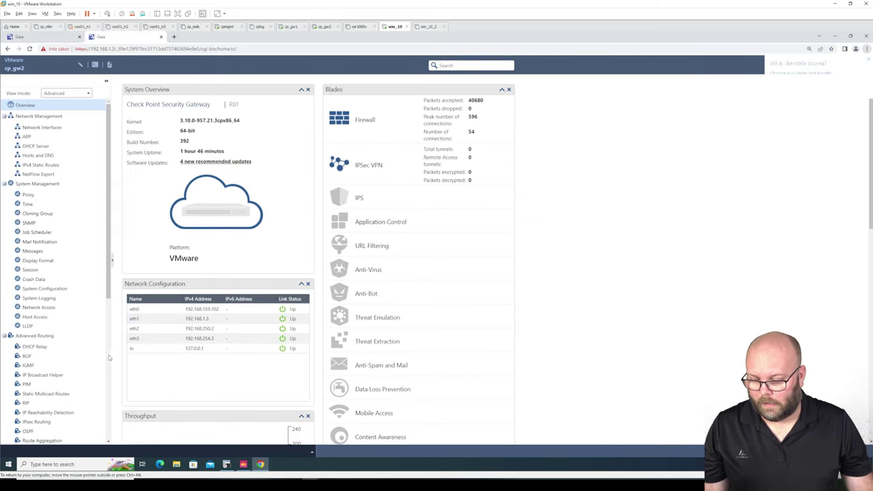
{"action": "scroll", "coordinate": [68, 423], "scroll_direction": "down", "scroll_amount": 4}
{"action": "left_click", "coordinate": [69, 435]}
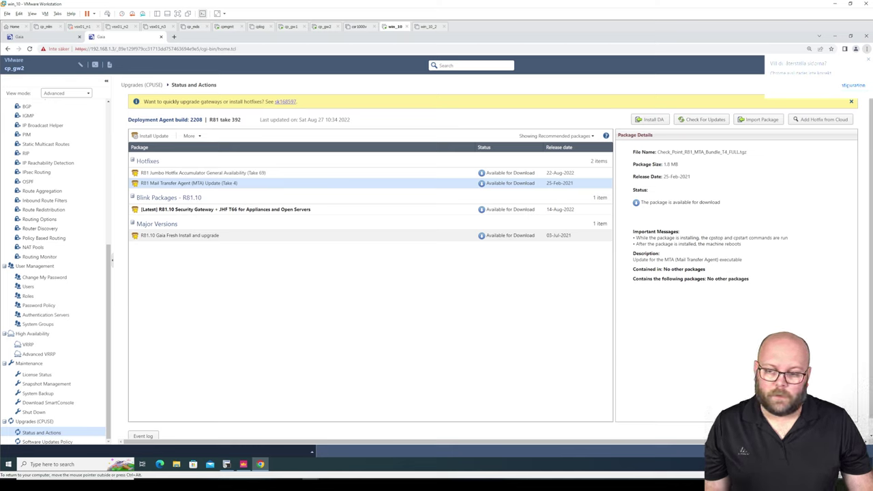
- Select DeploymentAgent_000002208_1.tgz for an offline Deployment Agent install, then cancel it
{"action": "left_click", "coordinate": [648, 121]}
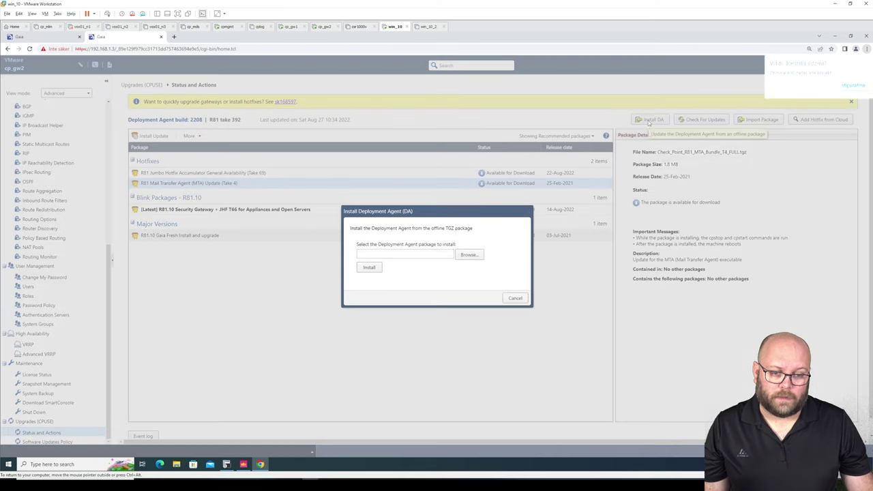
{"action": "left_click", "coordinate": [423, 256]}
{"action": "left_click", "coordinate": [109, 81]}
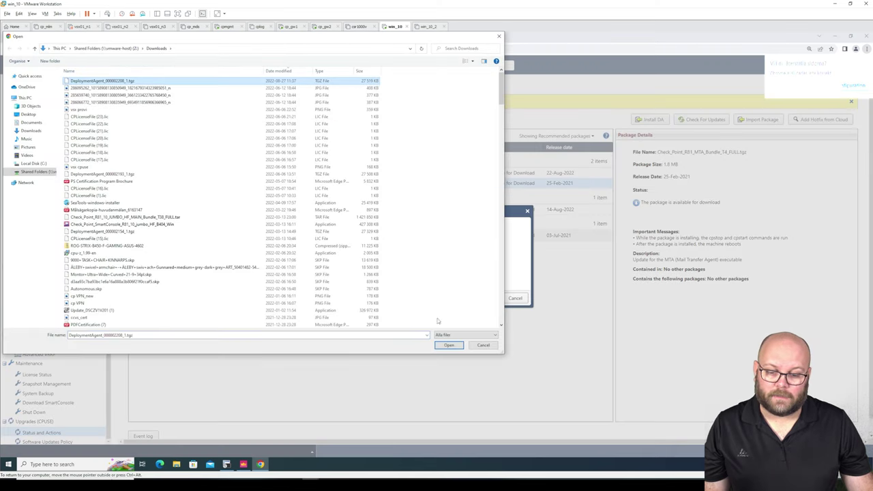
{"action": "left_click", "coordinate": [448, 345]}
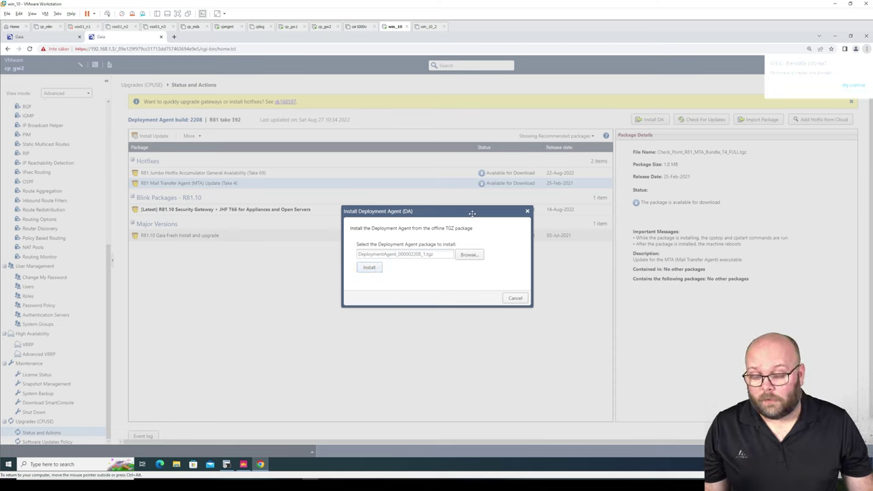
{"action": "left_click", "coordinate": [520, 298]}
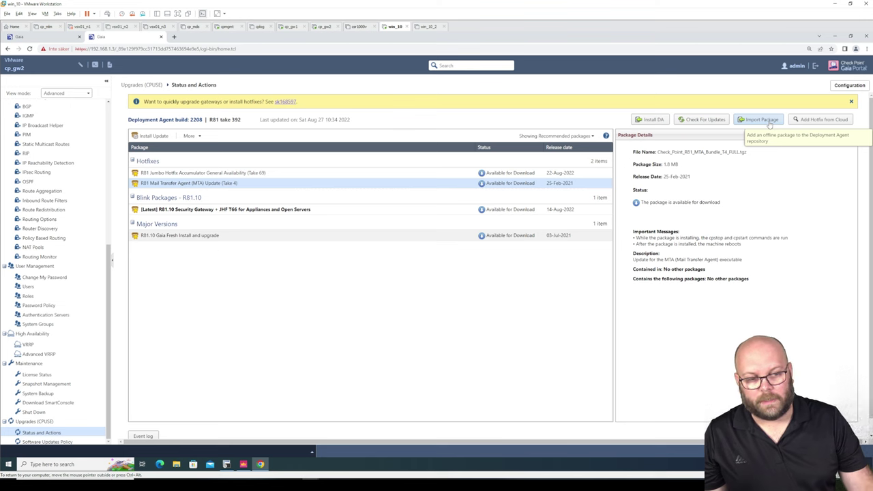
- Cancel the offline package import on cp_gw2 and switch to the SecureCRT terminal
{"action": "left_click", "coordinate": [764, 120]}
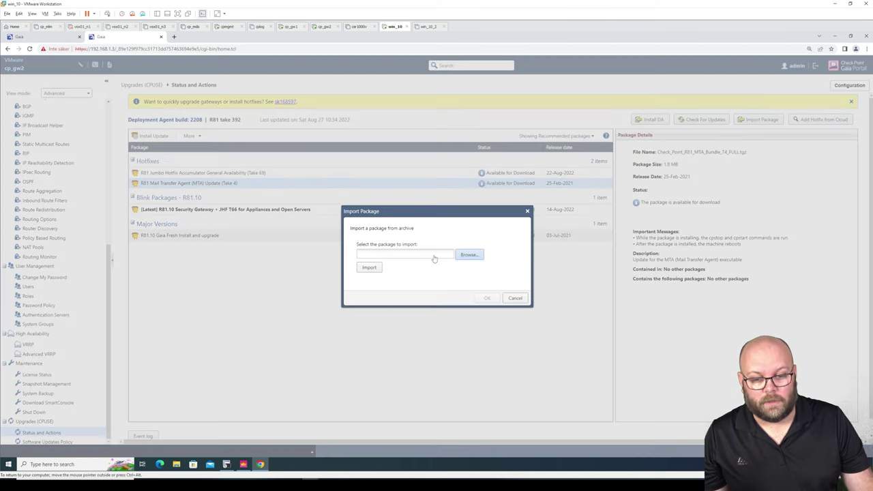
{"action": "left_click", "coordinate": [515, 298]}
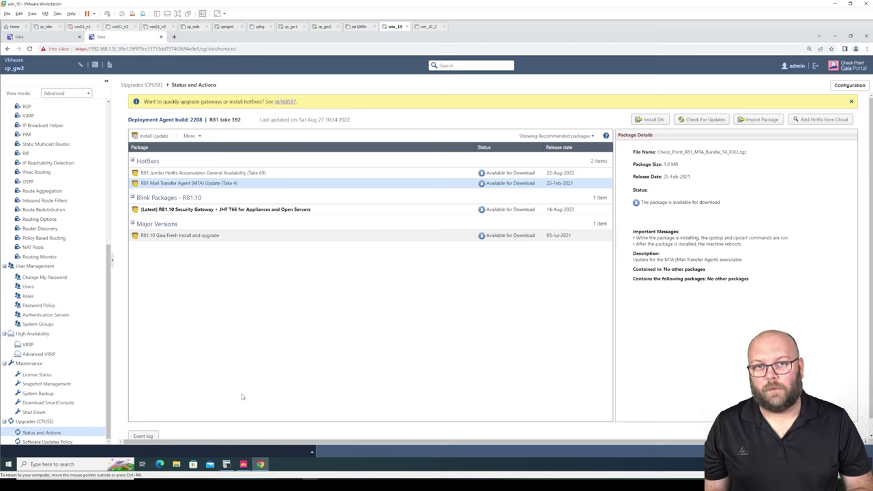
{"action": "left_click", "coordinate": [227, 464]}
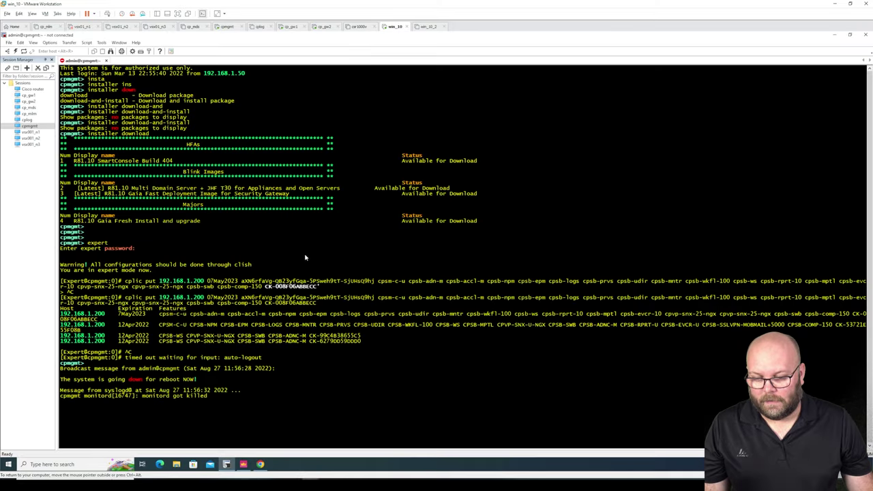
- Log into cp_gw1 as admin and take over the configuration lock with 'lock database override'
{"action": "double_click", "coordinate": [37, 96]}
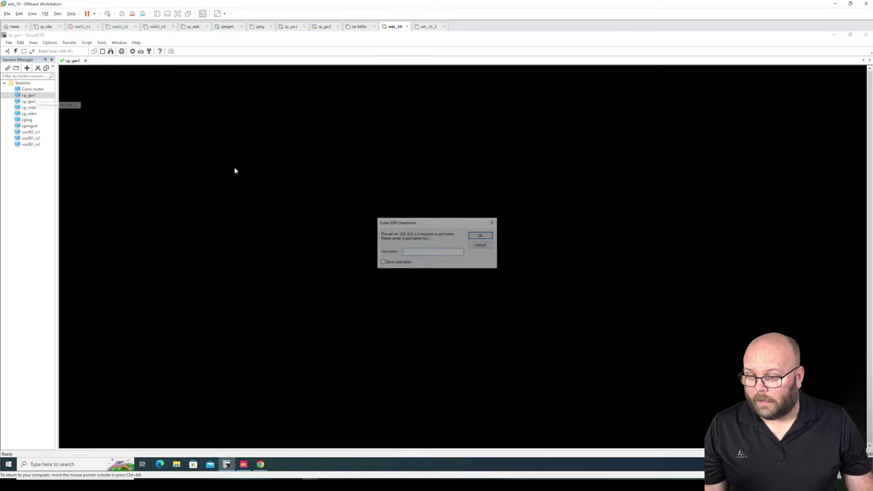
{"action": "type", "text": "admin"}
{"action": "key", "text": "Return"}
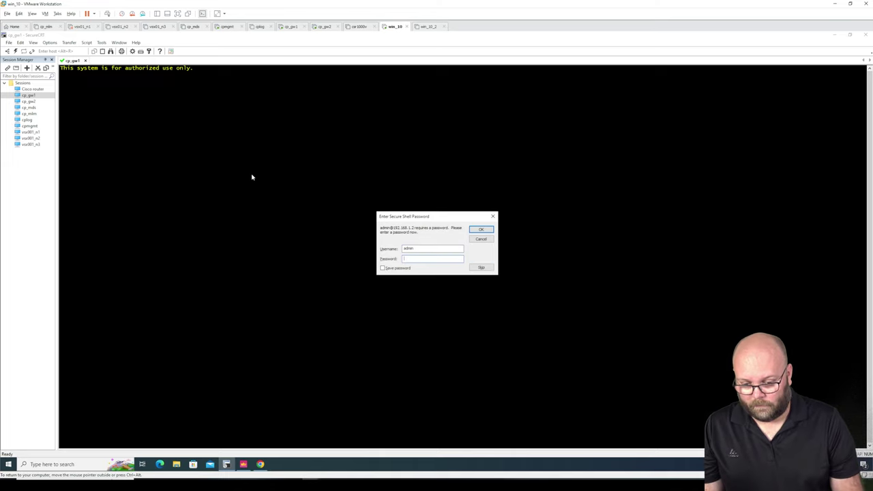
{"action": "type", "text": "••••••••"}
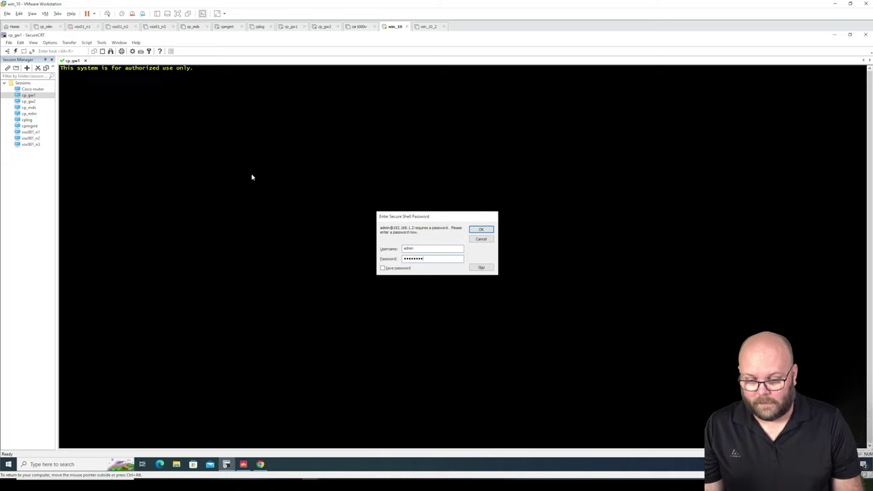
{"action": "key", "text": "Return"}
{"action": "key", "text": "Return"}
{"action": "key", "text": "Return"}
{"action": "key", "text": "Return"}
{"action": "type", "text": "loc"}
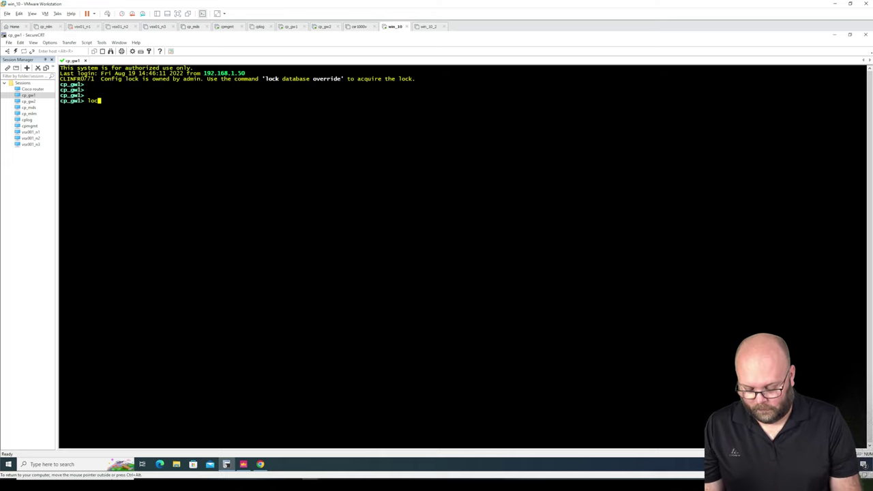
{"action": "type", "text": "k database override"}
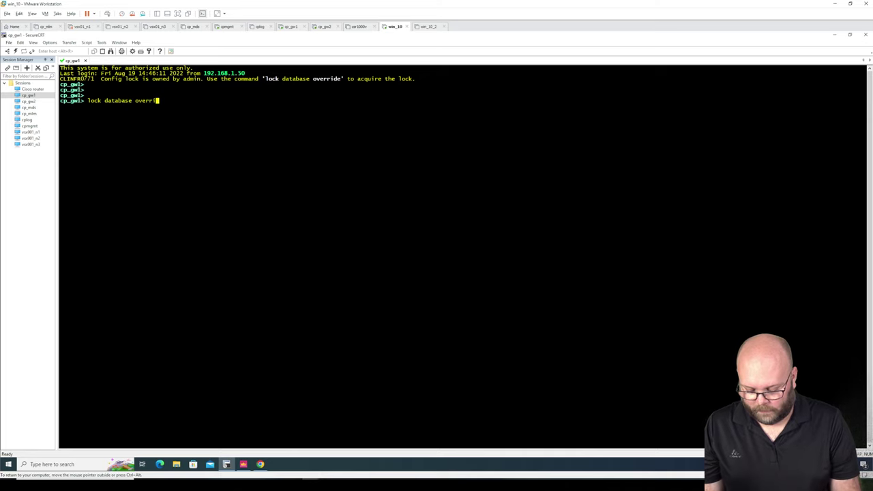
{"action": "key", "text": "Return"}
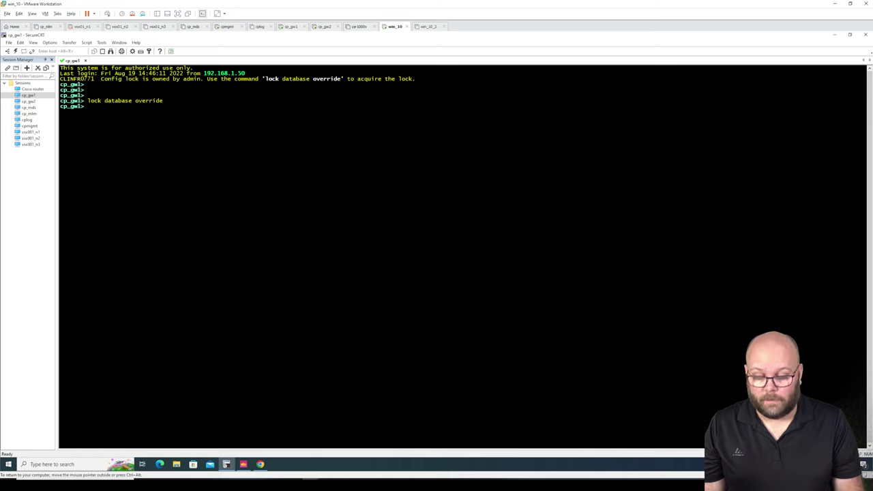
- List the hotfixes, blink images and major versions available through 'installer download'
{"action": "type", "text": "inst"}
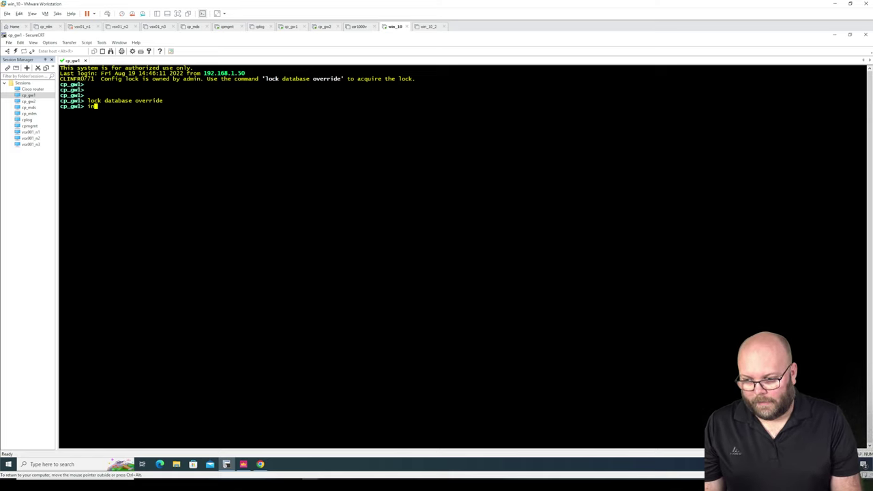
{"action": "key", "text": "Tab"}
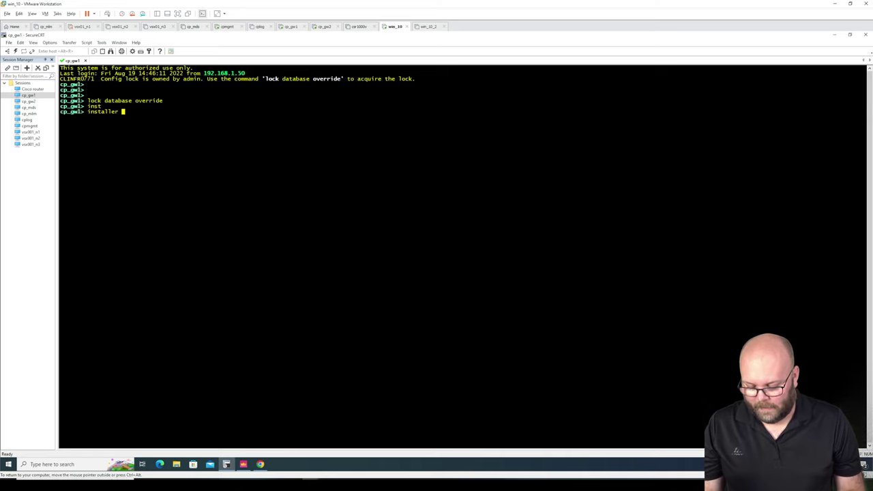
{"action": "type", "text": "dow"}
{"action": "key", "text": "Tab"}
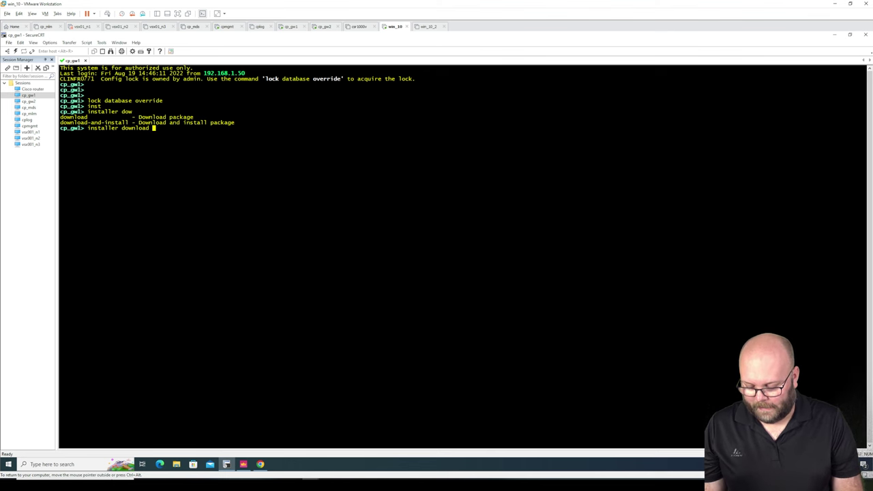
{"action": "key", "text": "Tab"}
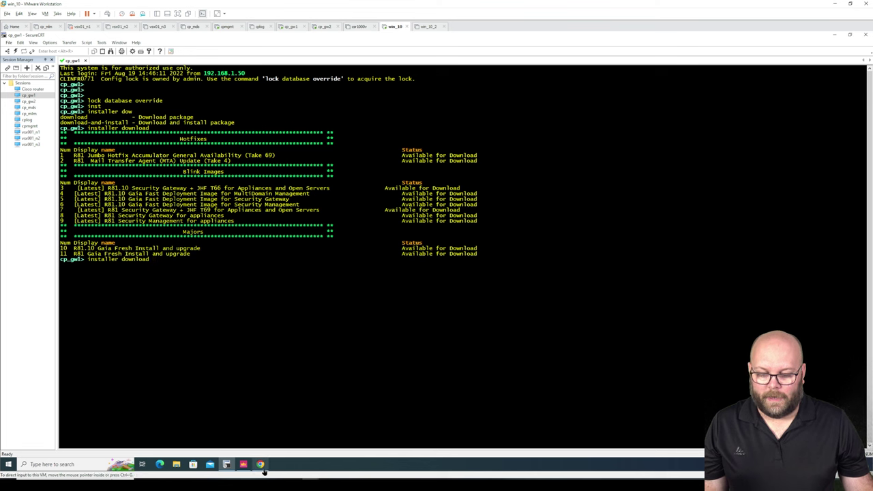
{"action": "mouse_move", "coordinate": [263, 467]}
{"action": "left_click", "coordinate": [267, 447]}
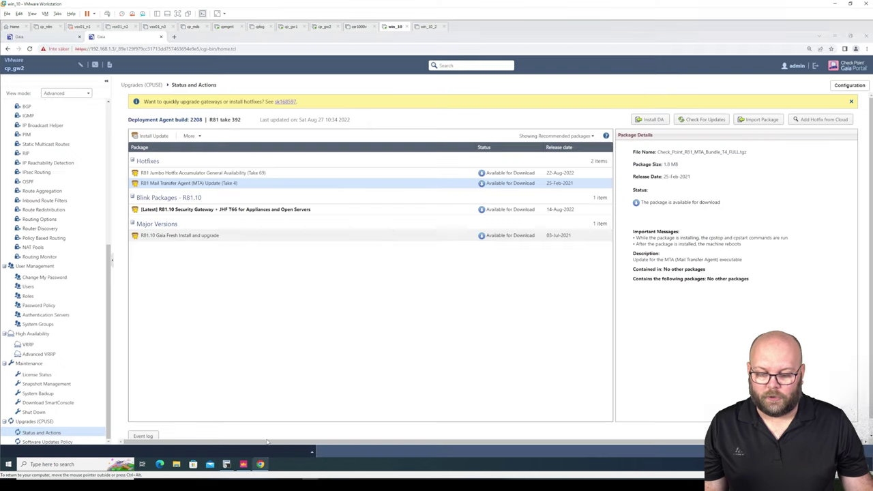
- Switch to the cp_gw1 Gaia portal tab and arrange it beside the SecureCRT terminal
{"action": "left_click", "coordinate": [850, 37]}
{"action": "left_click_drag", "start_coordinate": [426, 96], "coordinate": [517, 65]}
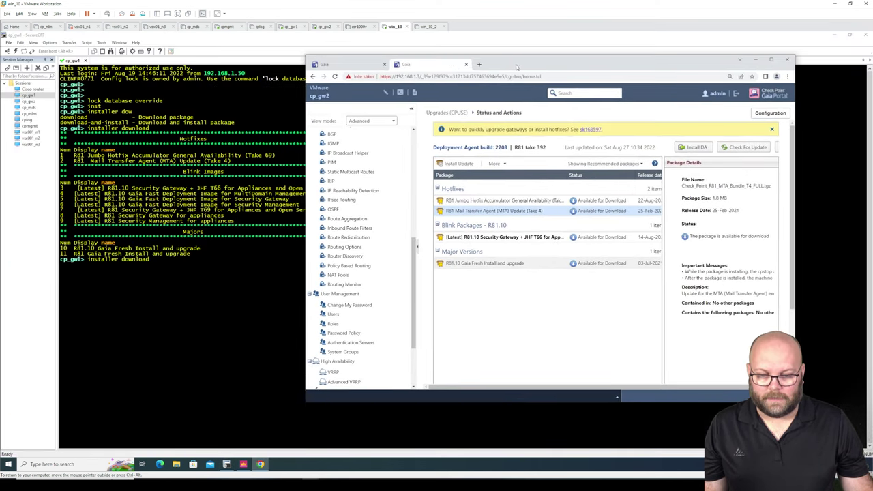
{"action": "left_click", "coordinate": [355, 64]}
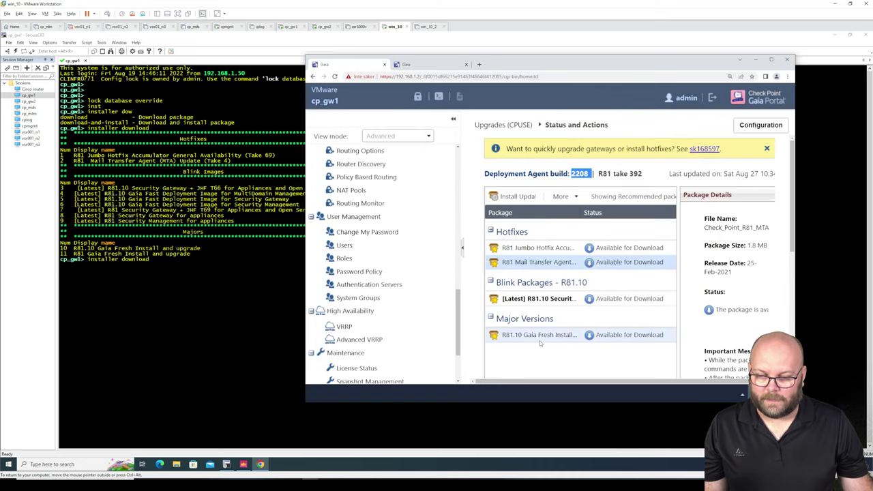
{"action": "left_click_drag", "start_coordinate": [703, 63], "coordinate": [872, 41]}
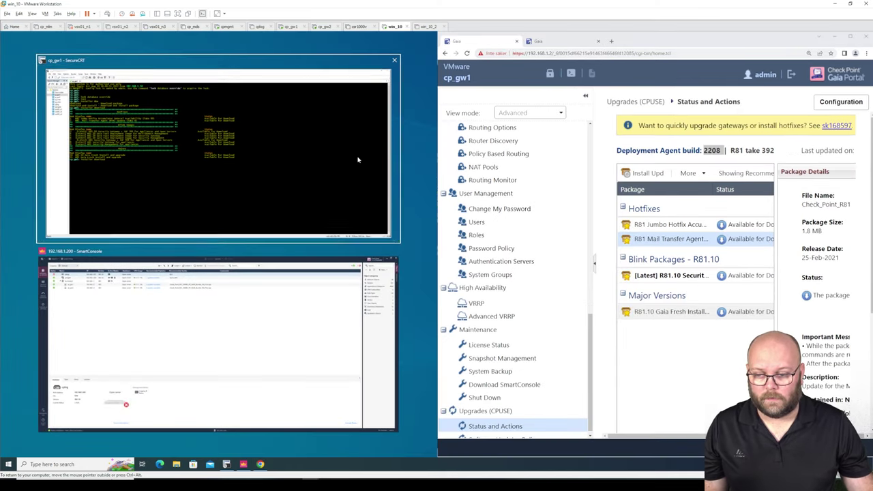
{"action": "left_click", "coordinate": [234, 111]}
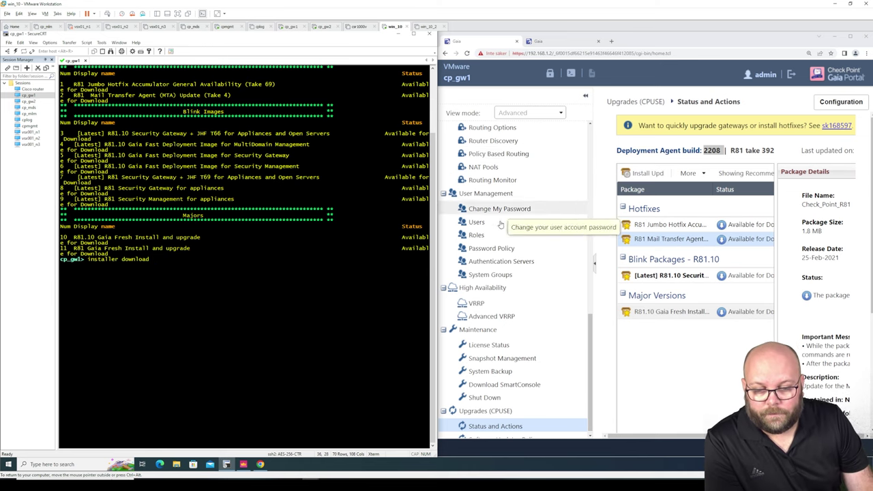
{"action": "left_click", "coordinate": [836, 36]}
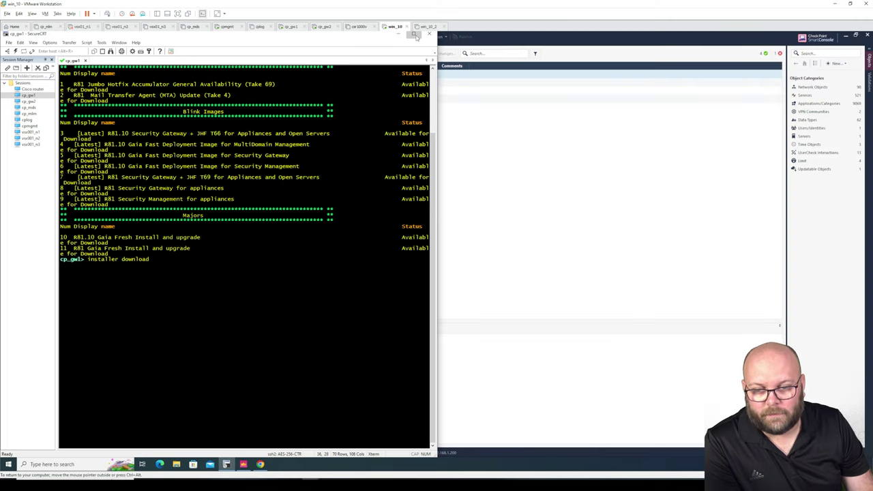
{"action": "left_click", "coordinate": [413, 33]}
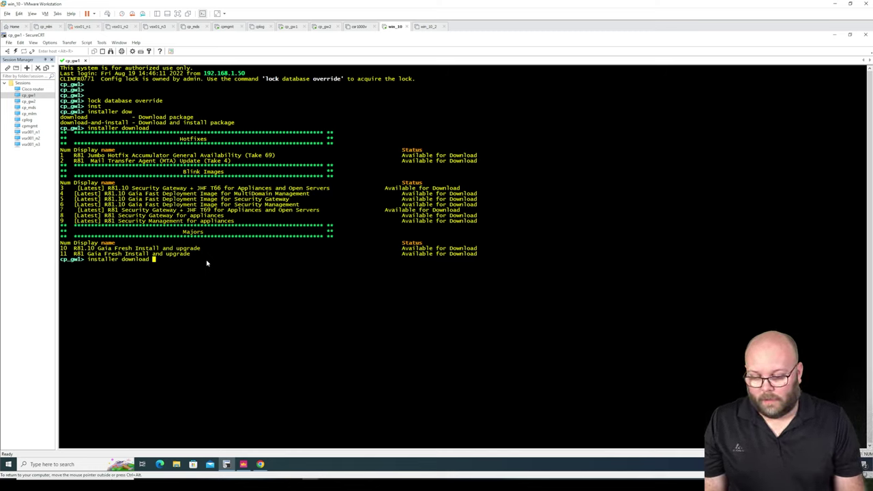
- Maximize the portal, open and cancel Add Hotfix from Cloud, then minimize the browser
{"action": "left_click", "coordinate": [260, 465]}
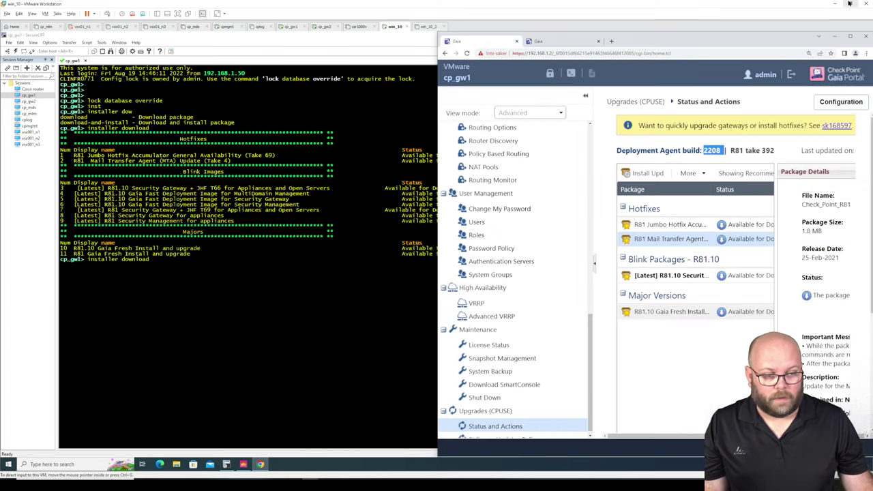
{"action": "left_click", "coordinate": [850, 35]}
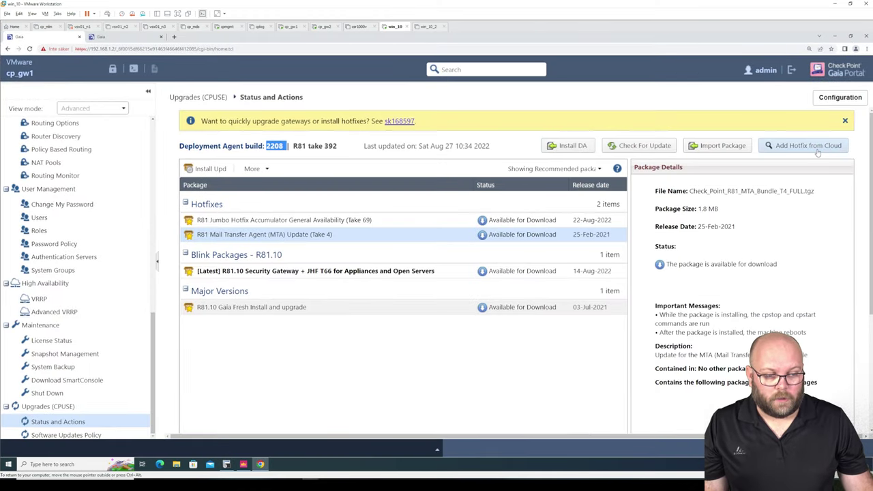
{"action": "left_click", "coordinate": [798, 145]}
{"action": "left_click", "coordinate": [318, 246]}
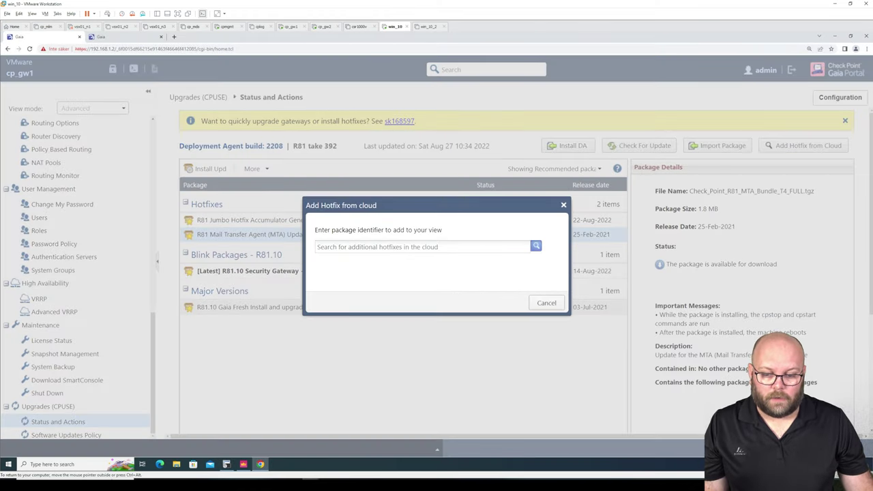
{"action": "left_click", "coordinate": [564, 205]}
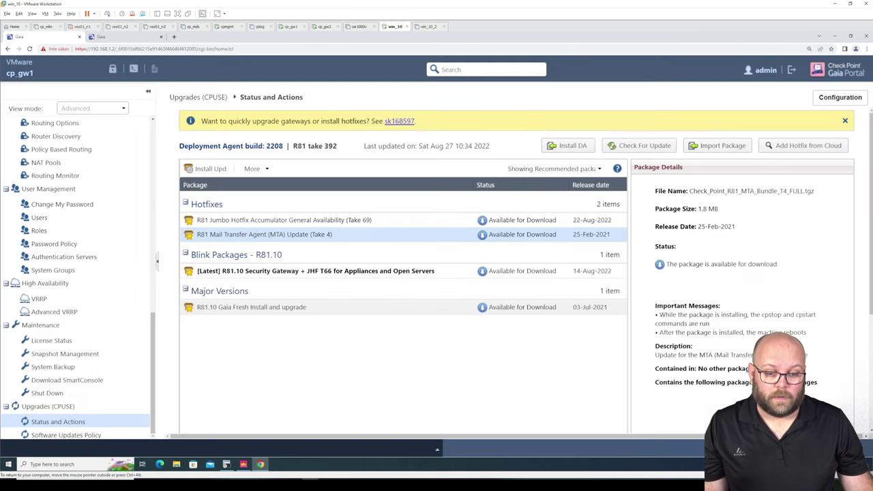
{"action": "left_click", "coordinate": [838, 36]}
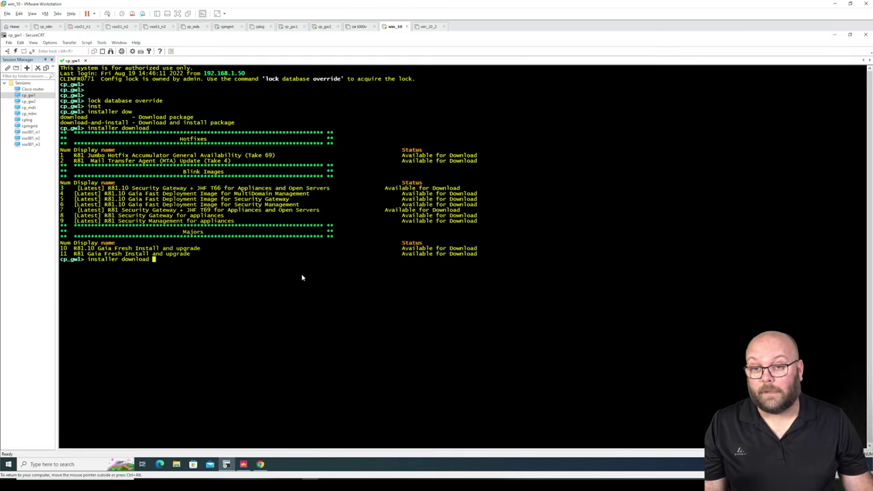
- Try the 'installer import' options, then clear the command line
{"action": "key", "text": "BackSpace"}
{"action": "key", "text": "BackSpace"}
{"action": "key", "text": "BackSpace"}
{"action": "key", "text": "BackSpace"}
{"action": "key", "text": "BackSpace"}
{"action": "key", "text": "BackSpace"}
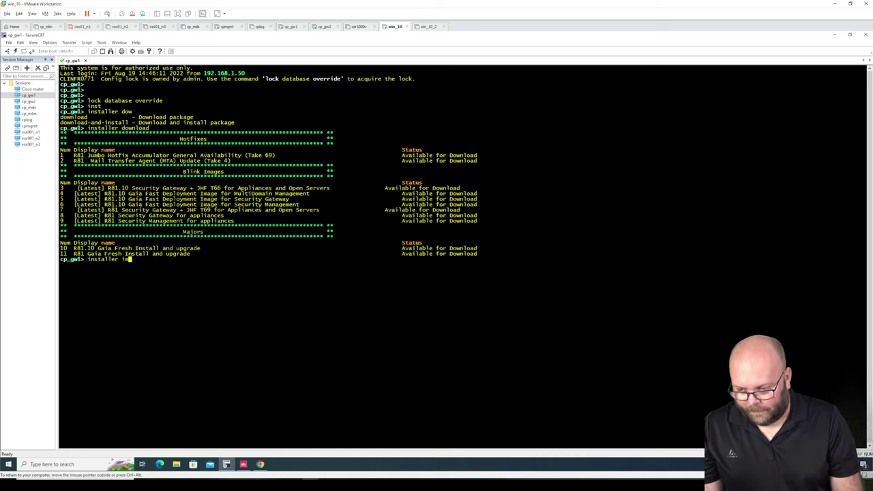
{"action": "type", "text": "im"}
{"action": "key", "text": "Tab"}
{"action": "key", "text": "Tab"}
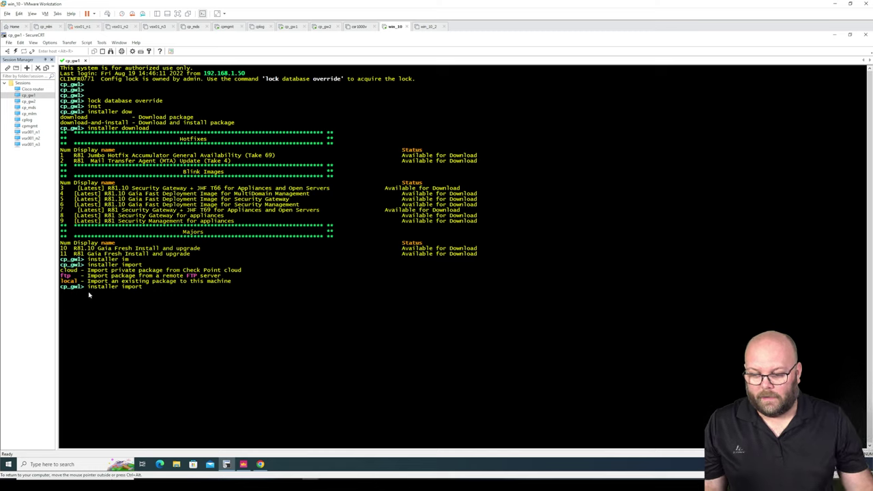
{"action": "double_click", "coordinate": [74, 272]}
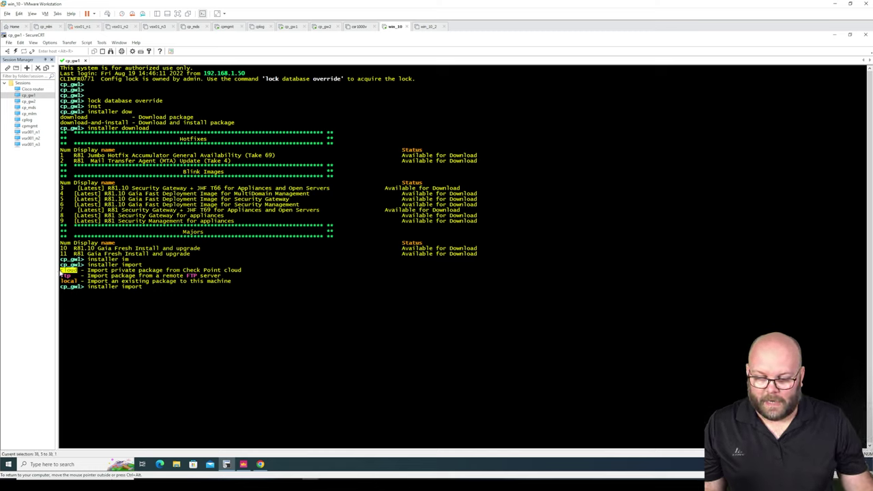
{"action": "left_click", "coordinate": [150, 289]}
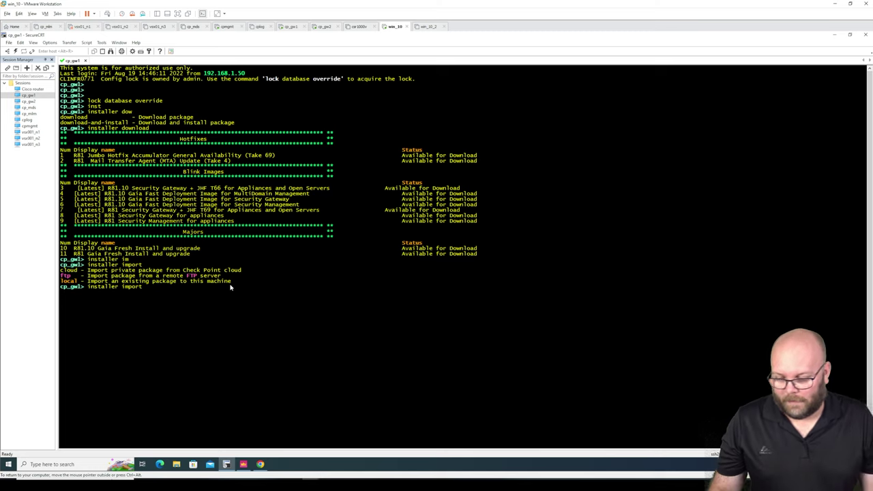
{"action": "key", "text": "BackSpace"}
{"action": "key", "text": "BackSpace"}
{"action": "key", "text": "BackSpace"}
{"action": "key", "text": "BackSpace"}
{"action": "key", "text": "BackSpace"}
{"action": "key", "text": "BackSpace"}
{"action": "key", "text": "BackSpace"}
{"action": "key", "text": "BackSpace"}
{"action": "key", "text": "BackSpace"}
{"action": "key", "text": "BackSpace"}
{"action": "key", "text": "BackSpace"}
{"action": "key", "text": "BackSpace"}
{"action": "key", "text": "BackSpace"}
{"action": "key", "text": "BackSpace"}
{"action": "key", "text": "BackSpace"}
{"action": "key", "text": "BackSpace"}
{"action": "key", "text": "BackSpace"}
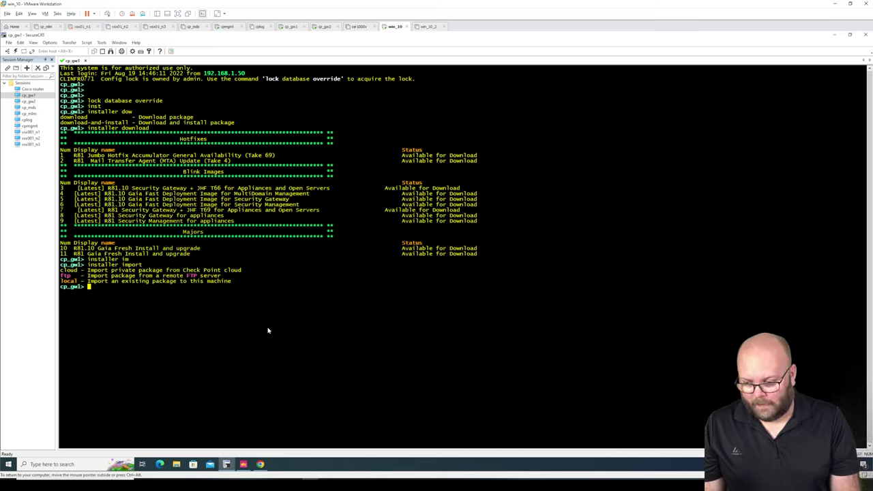
- List downloadable packages and run 'installer download 1' for the Jumbo Hotfix Take 69 bundle
{"action": "type", "text": "ins"}
{"action": "key", "text": "Tab"}
{"action": "type", "text": "dow"}
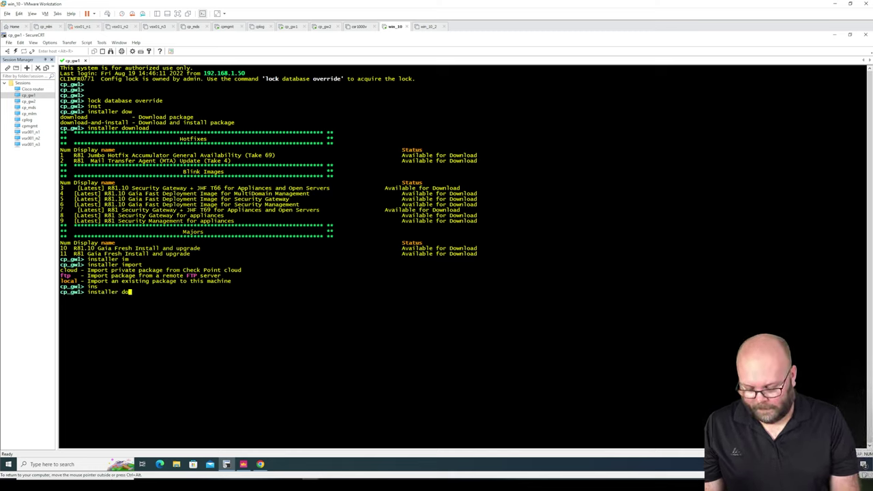
{"action": "key", "text": "Tab"}
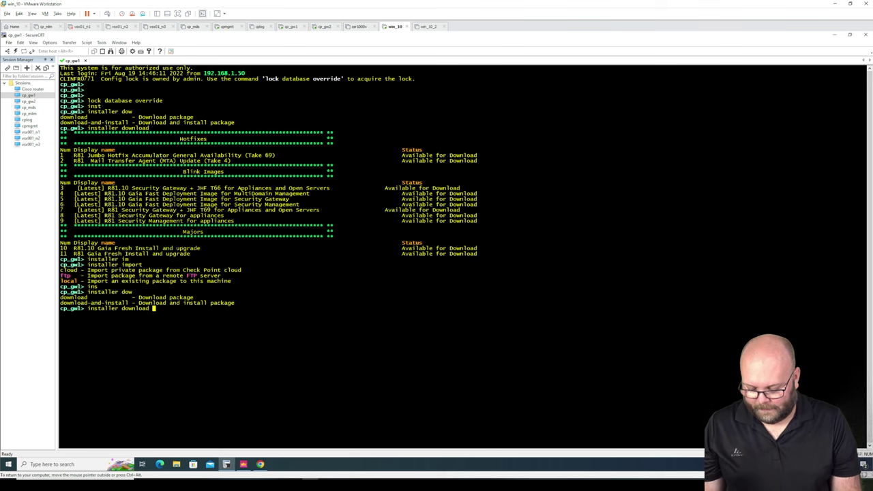
{"action": "key", "text": "Tab"}
{"action": "type", "text": "1"}
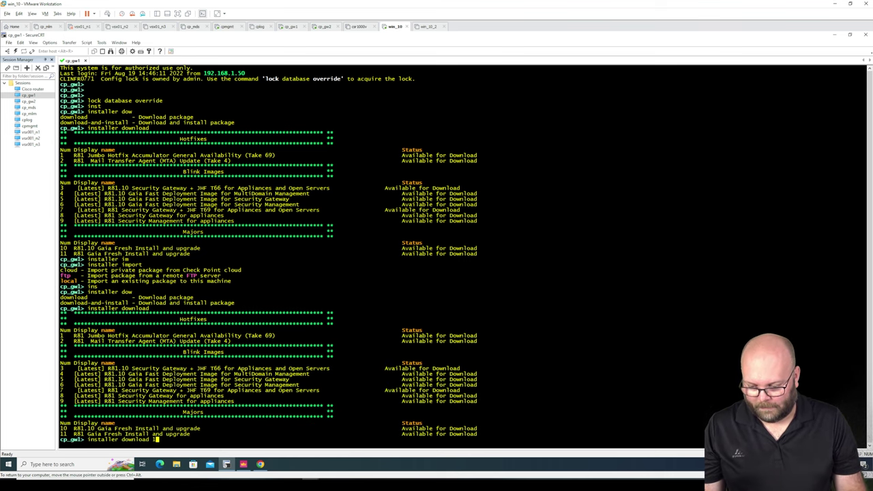
{"action": "key", "text": "Return"}
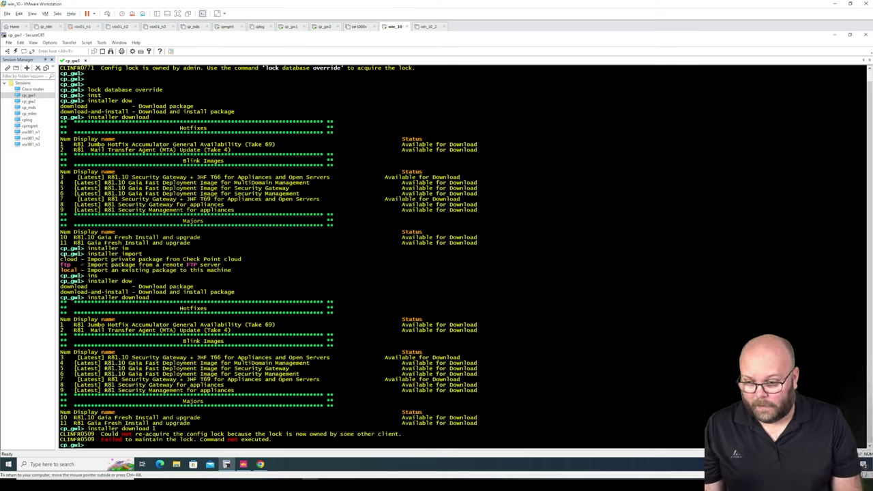
- Override the configuration lock and rerun 'installer download 1'
{"action": "type", "text": "lock da"}
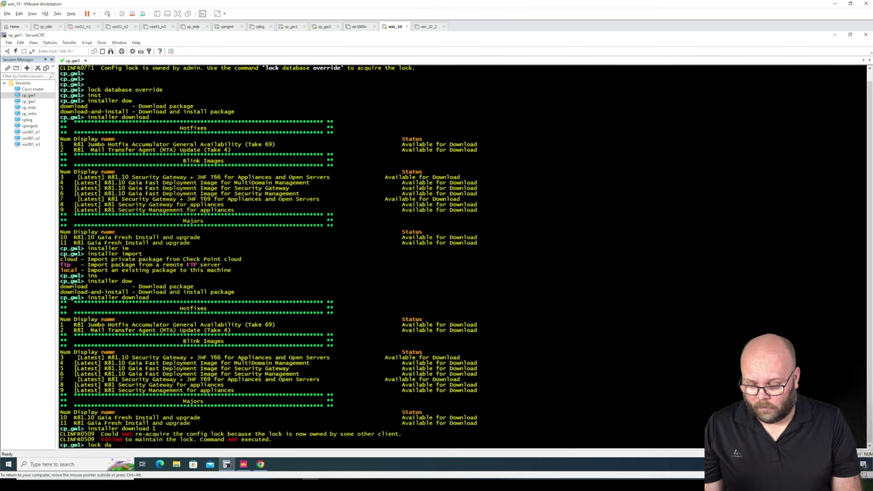
{"action": "type", "text": "tabase override"}
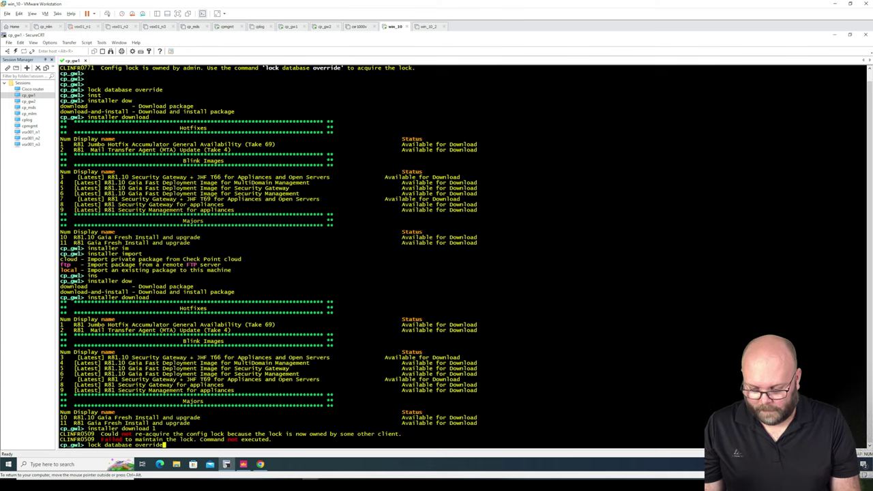
{"action": "key", "text": "Return"}
{"action": "key", "text": "Up"}
{"action": "key", "text": "Up"}
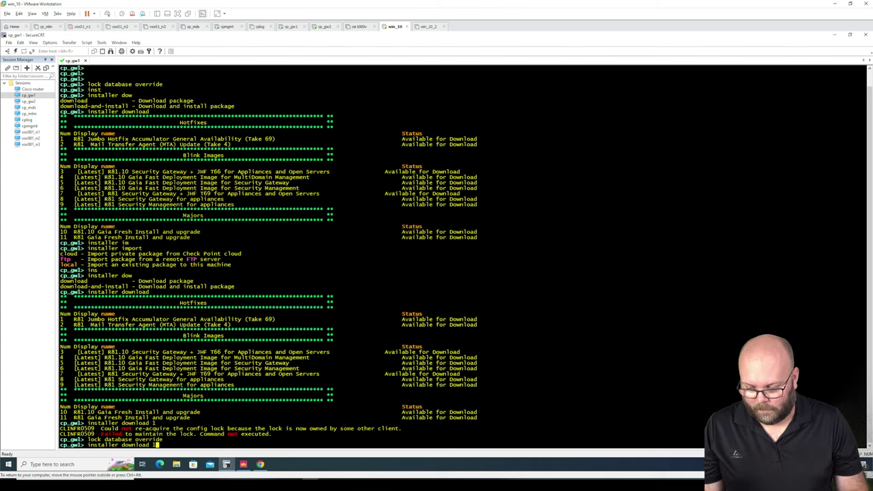
{"action": "key", "text": "Return"}
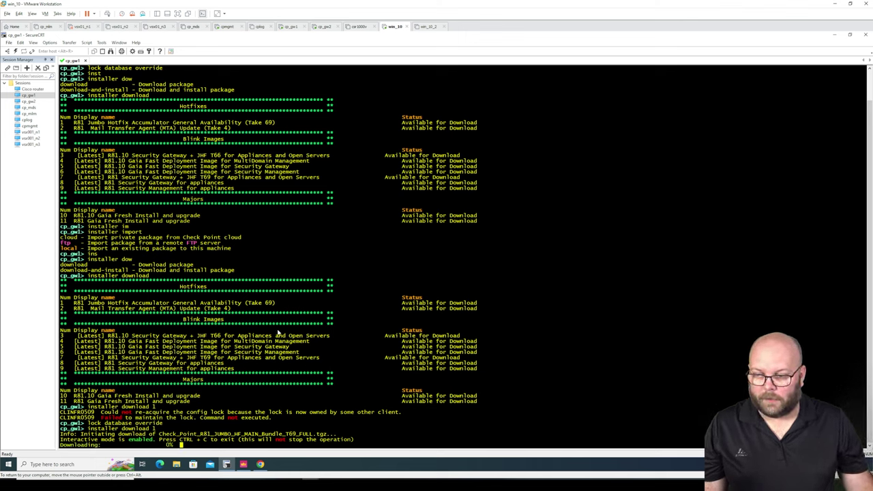
- Download the R81 Jumbo Hotfix Accumulator Take 69 on cp_gw2 via More > Download
{"action": "left_click", "coordinate": [263, 464]}
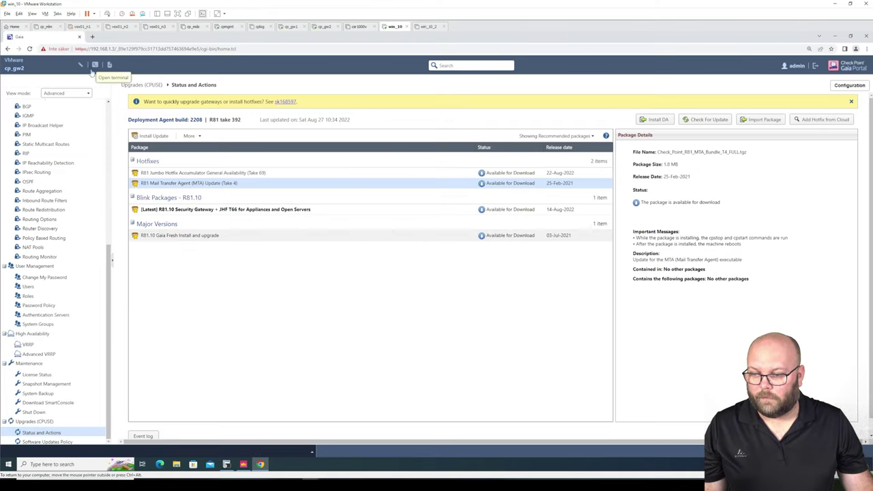
{"action": "left_click", "coordinate": [241, 174]}
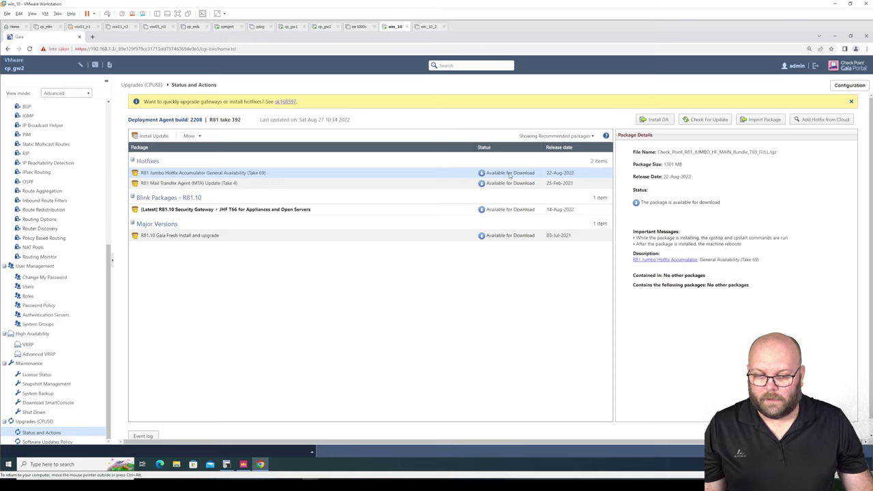
{"action": "left_click", "coordinate": [191, 136]}
{"action": "left_click", "coordinate": [204, 171]}
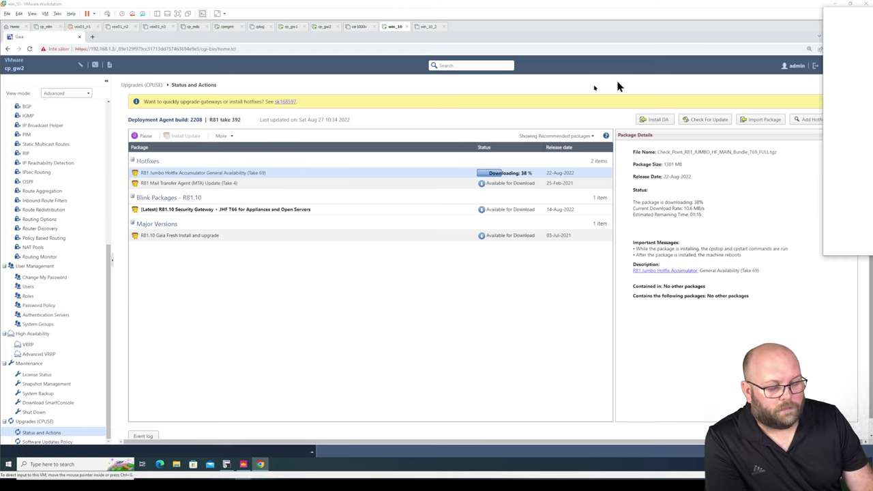
- Open the CP_R81.10 Installation and Upgrade Guide and scroll its contents to the cluster upgrade entries
{"action": "double_click", "coordinate": [317, 108]}
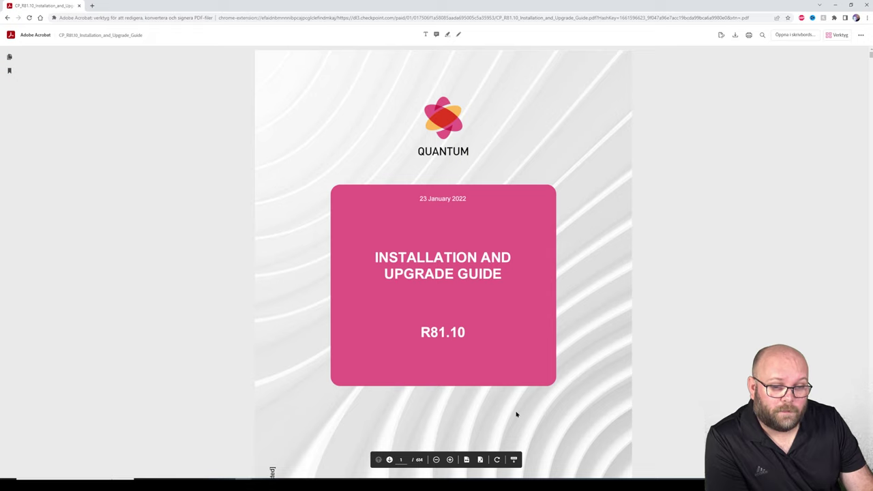
{"action": "scroll", "coordinate": [688, 271], "scroll_direction": "down", "scroll_amount": 6}
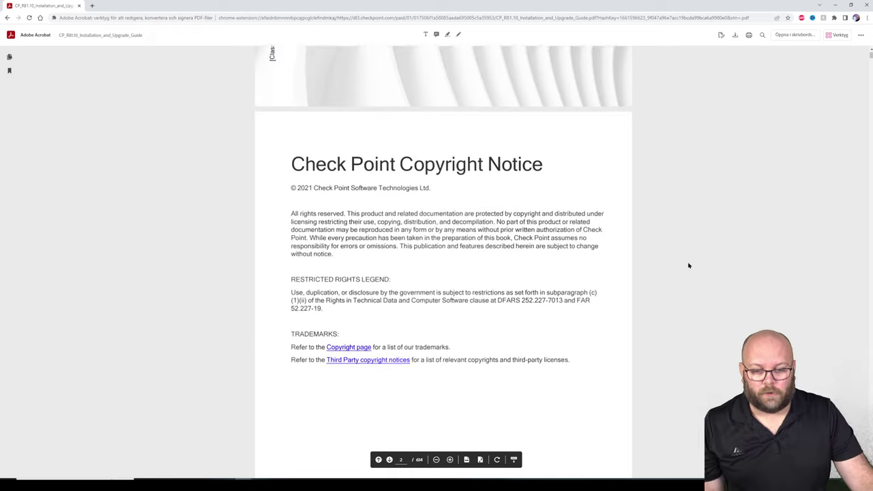
{"action": "scroll", "coordinate": [682, 266], "scroll_direction": "down", "scroll_amount": 9}
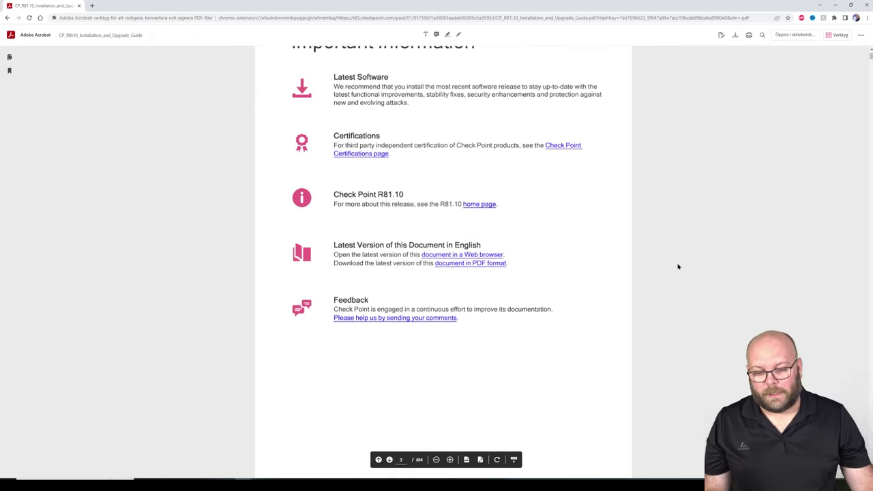
{"action": "scroll", "coordinate": [678, 267], "scroll_direction": "down", "scroll_amount": 15}
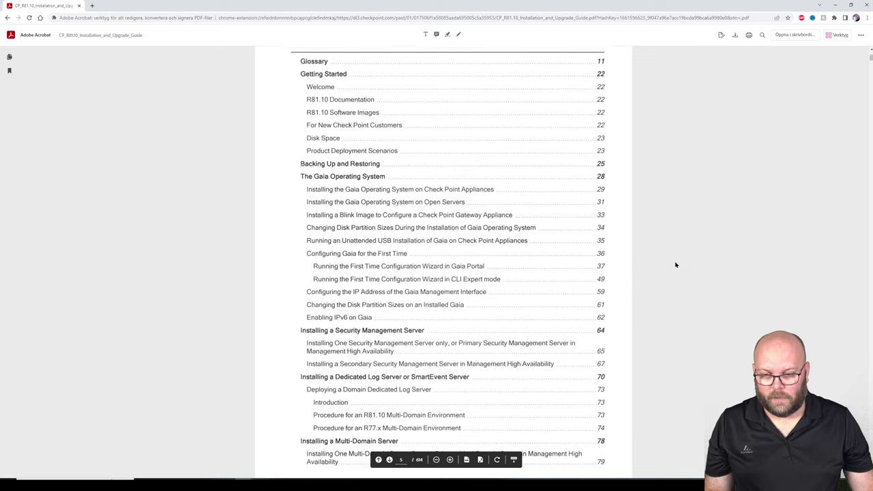
{"action": "scroll", "coordinate": [675, 264], "scroll_direction": "up", "scroll_amount": 2}
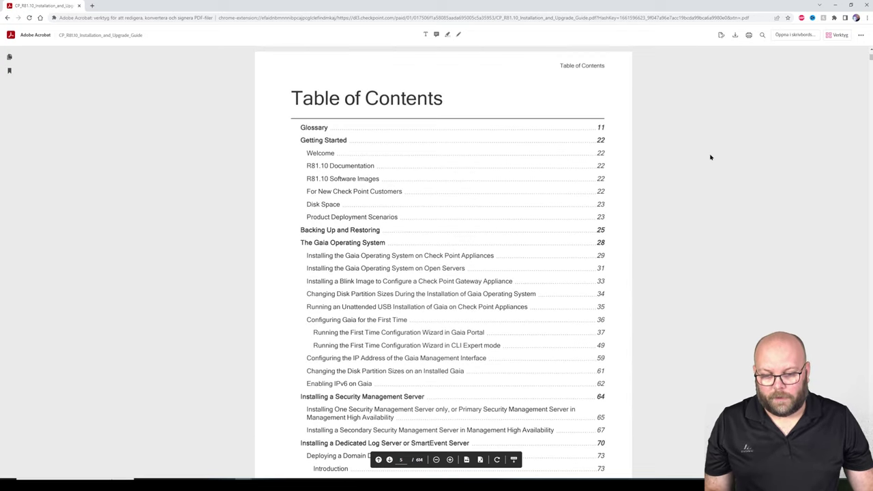
{"action": "scroll", "coordinate": [710, 157], "scroll_direction": "down", "scroll_amount": 5}
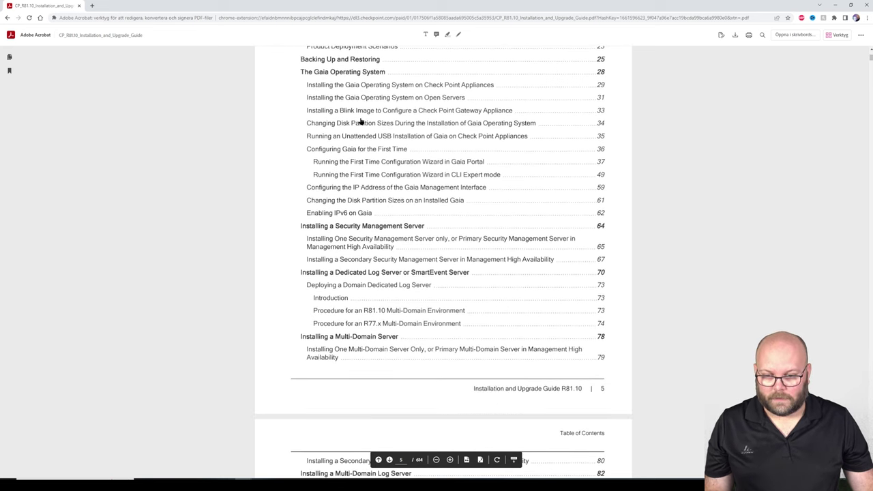
{"action": "scroll", "coordinate": [361, 286], "scroll_direction": "down", "scroll_amount": 3}
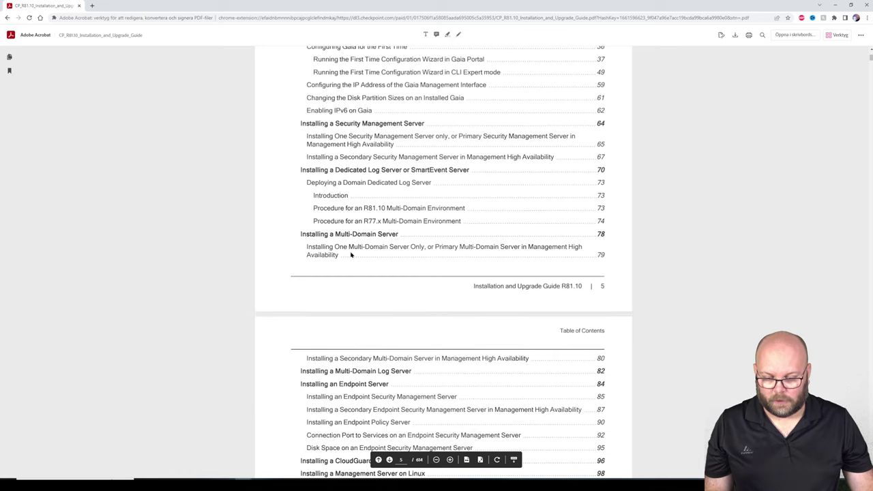
{"action": "scroll", "coordinate": [395, 248], "scroll_direction": "down", "scroll_amount": 4}
{"action": "scroll", "coordinate": [375, 218], "scroll_direction": "down", "scroll_amount": 3}
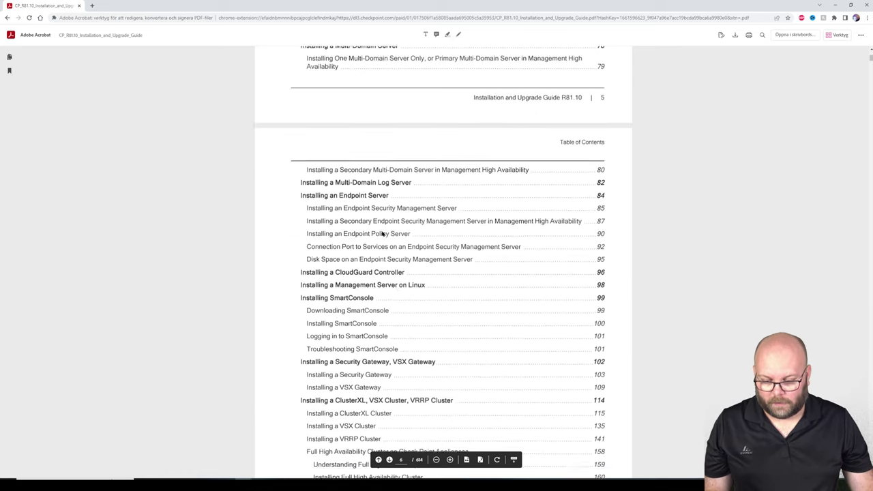
{"action": "scroll", "coordinate": [356, 246], "scroll_direction": "down", "scroll_amount": 3}
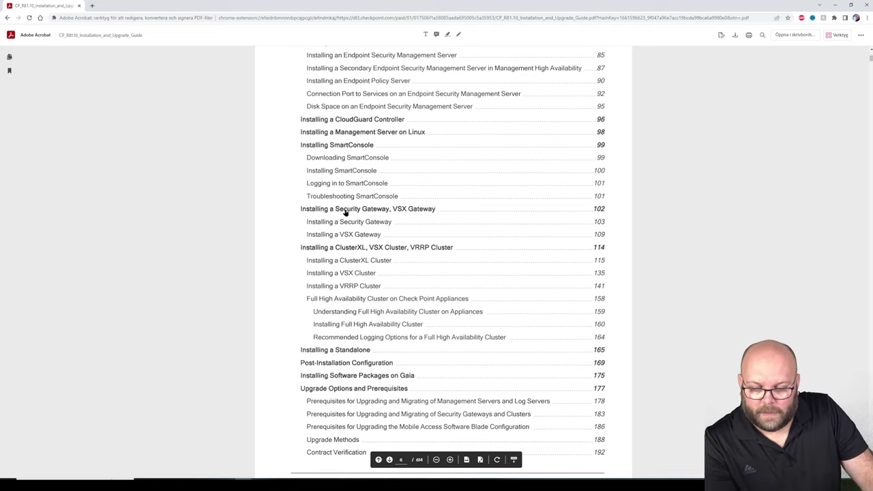
{"action": "scroll", "coordinate": [354, 249], "scroll_direction": "down", "scroll_amount": 5}
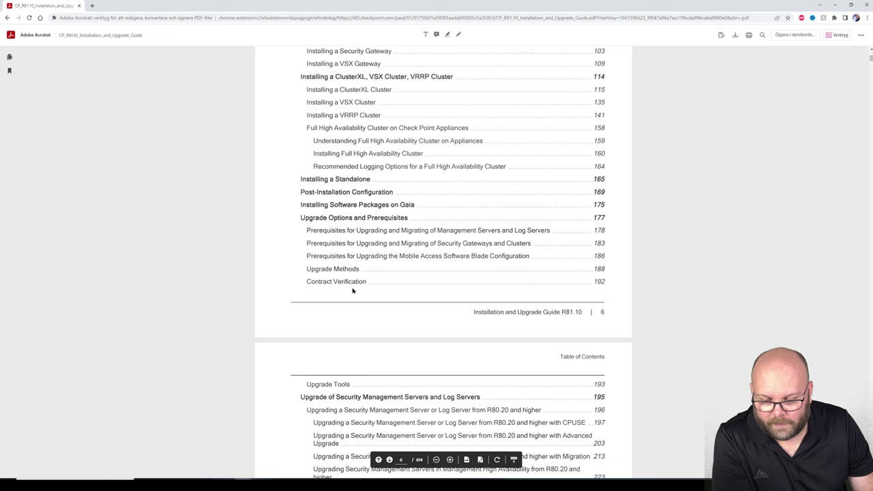
{"action": "scroll", "coordinate": [357, 298], "scroll_direction": "down", "scroll_amount": 4}
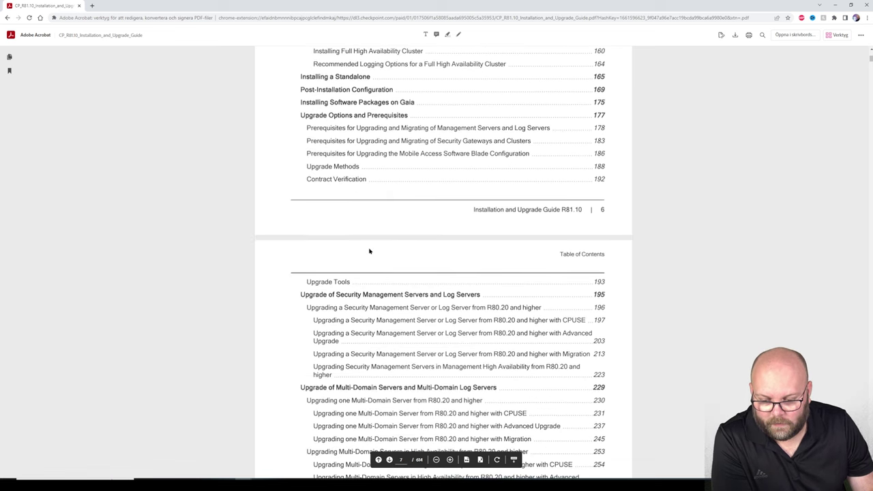
{"action": "scroll", "coordinate": [372, 260], "scroll_direction": "down", "scroll_amount": 4}
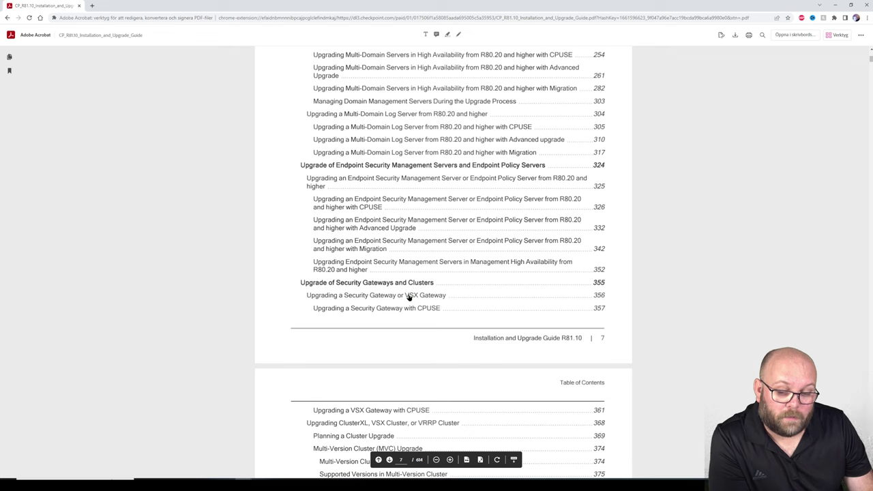
{"action": "scroll", "coordinate": [409, 297], "scroll_direction": "down", "scroll_amount": 3}
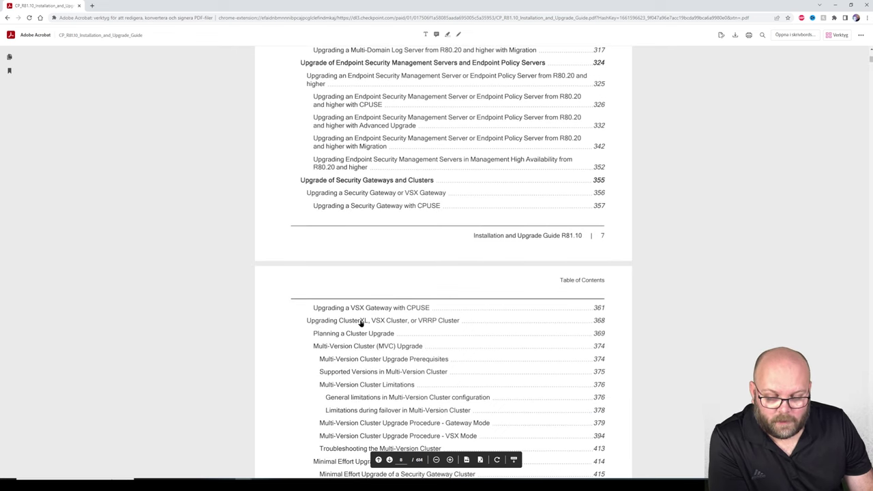
- Jump via the TOC to Multi-Version Cluster (MVC) Upgrade on page 374 and read its prerequisites
{"action": "left_click", "coordinate": [442, 322]}
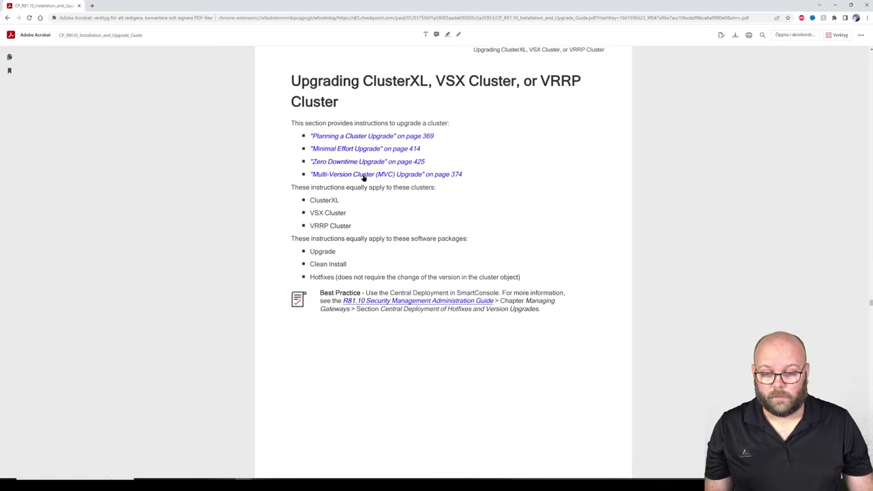
{"action": "left_click", "coordinate": [364, 176]}
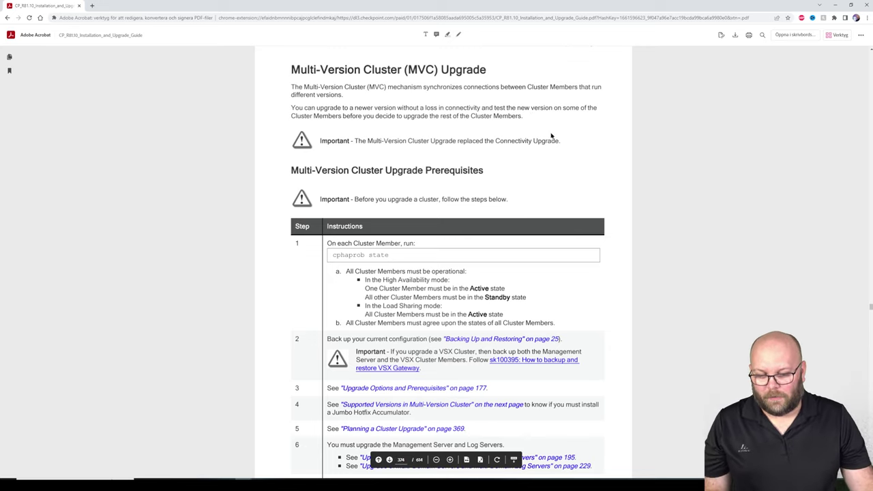
{"action": "scroll", "coordinate": [513, 197], "scroll_direction": "down", "scroll_amount": 2}
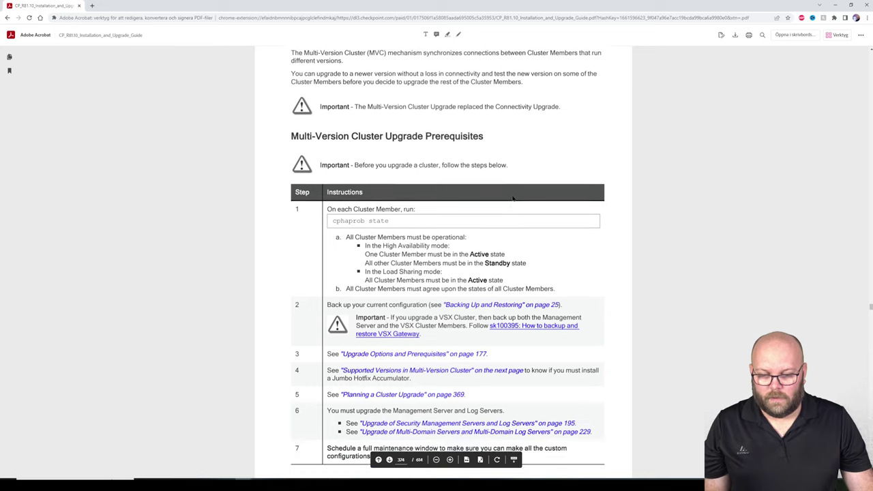
{"action": "scroll", "coordinate": [513, 198], "scroll_direction": "down", "scroll_amount": 1}
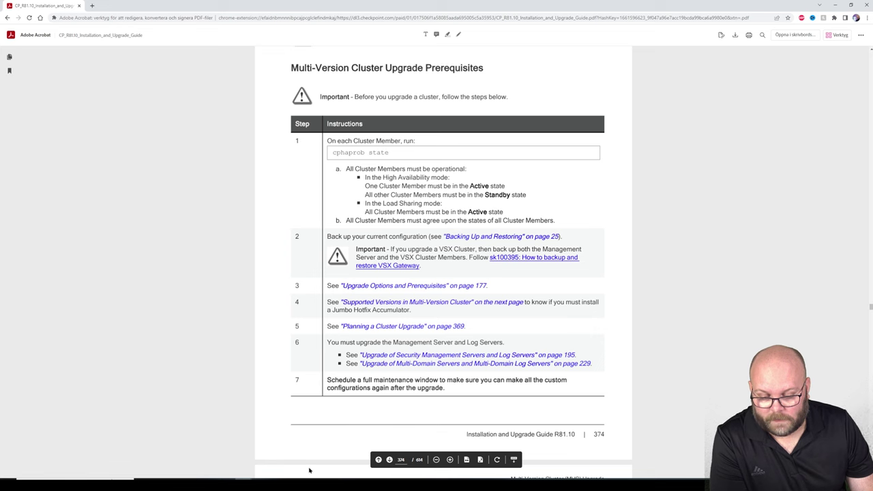
- Verify the downloaded Jumbo Hotfix Take 69 via More > Verify Update, then return to SecureCRT
{"action": "mouse_move", "coordinate": [500, 442]}
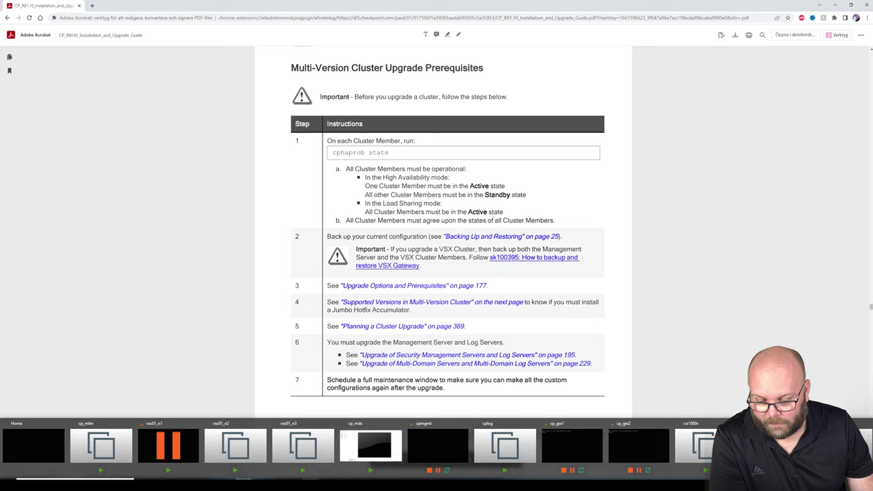
{"action": "left_click", "coordinate": [773, 443]}
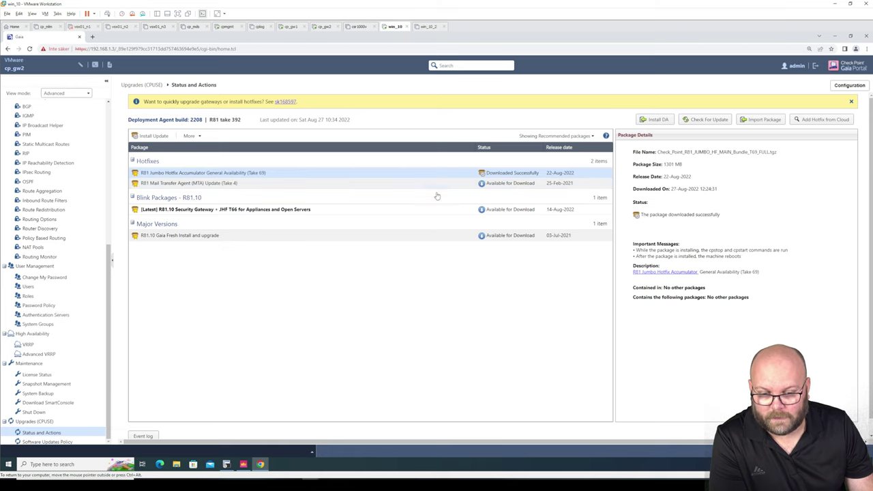
{"action": "left_click", "coordinate": [191, 135]}
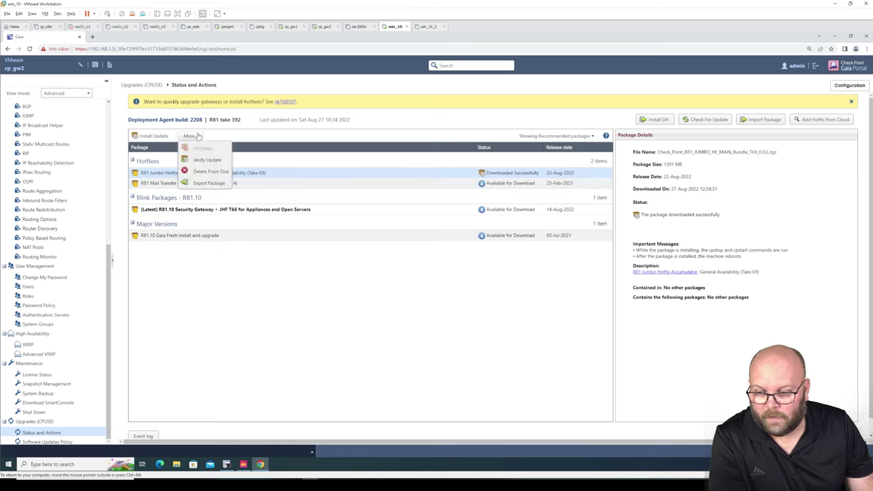
{"action": "left_click", "coordinate": [212, 159]}
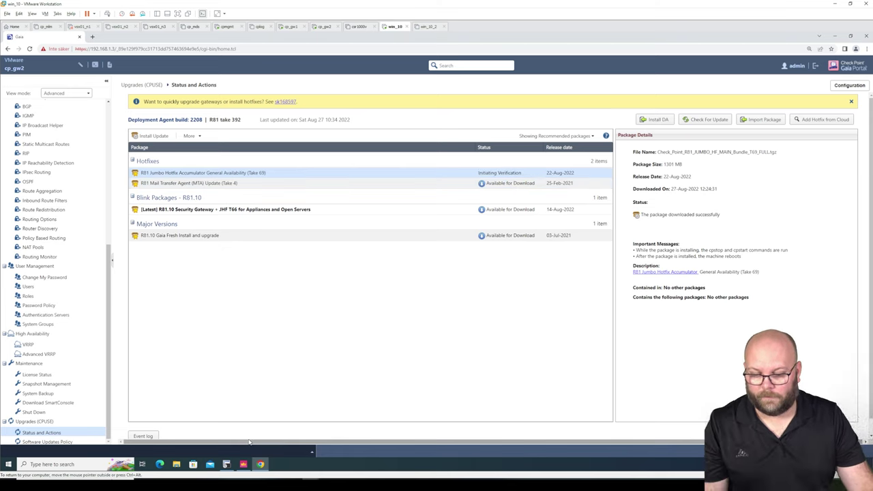
{"action": "left_click", "coordinate": [228, 464]}
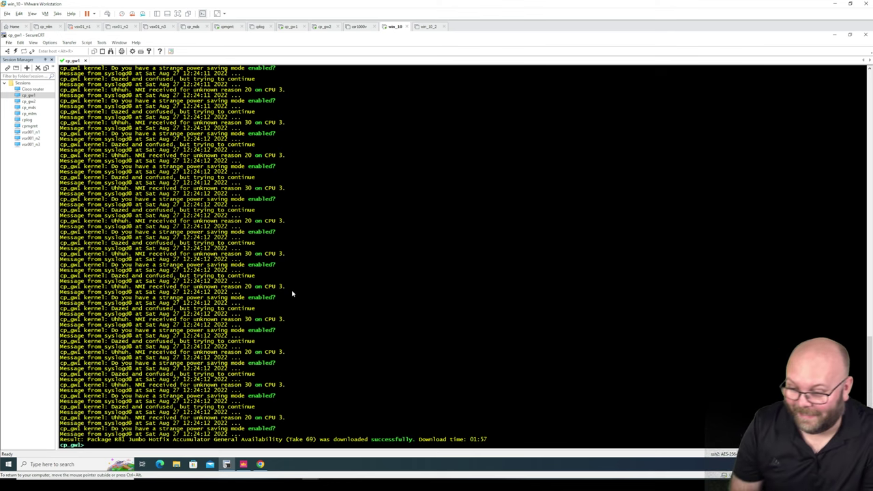
- Run 'installer verify 1' on cp_gw1 to verify the Jumbo Hotfix Take 69 package
{"action": "key", "text": "Return"}
{"action": "key", "text": "Return"}
{"action": "key", "text": "Return"}
{"action": "key", "text": "Return"}
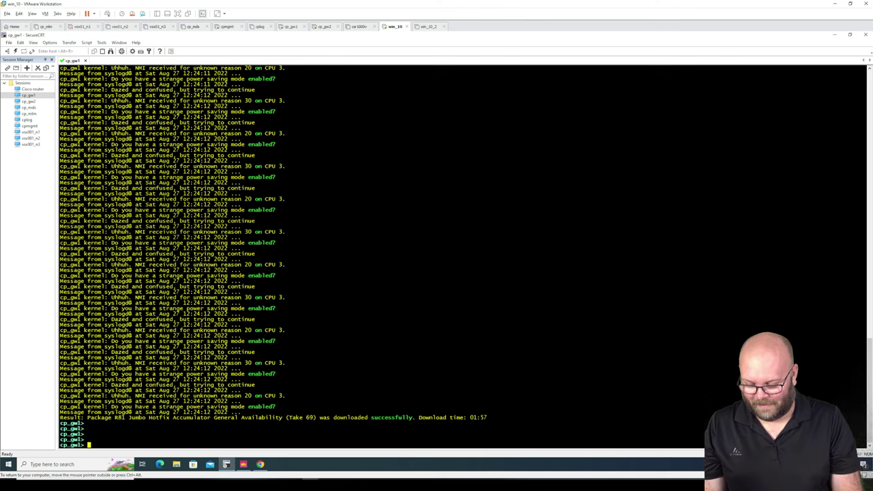
{"action": "type", "text": "ins"}
{"action": "key", "text": "Tab"}
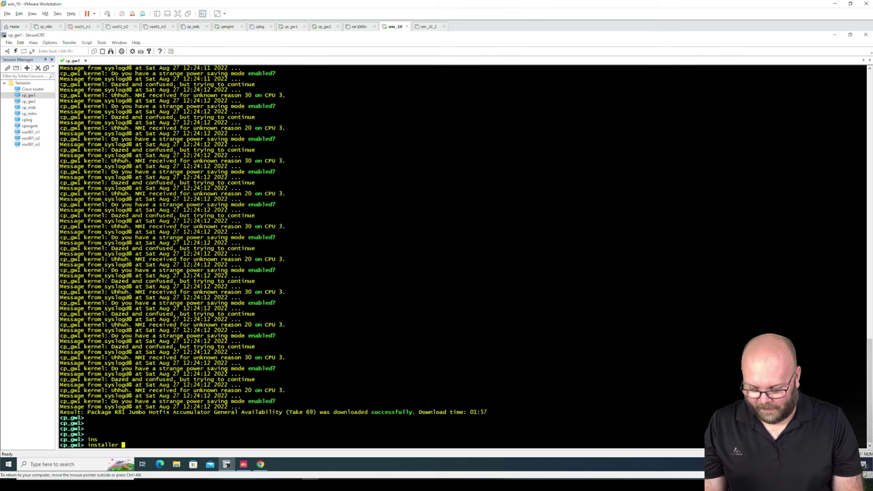
{"action": "type", "text": "ver"}
{"action": "key", "text": "Tab"}
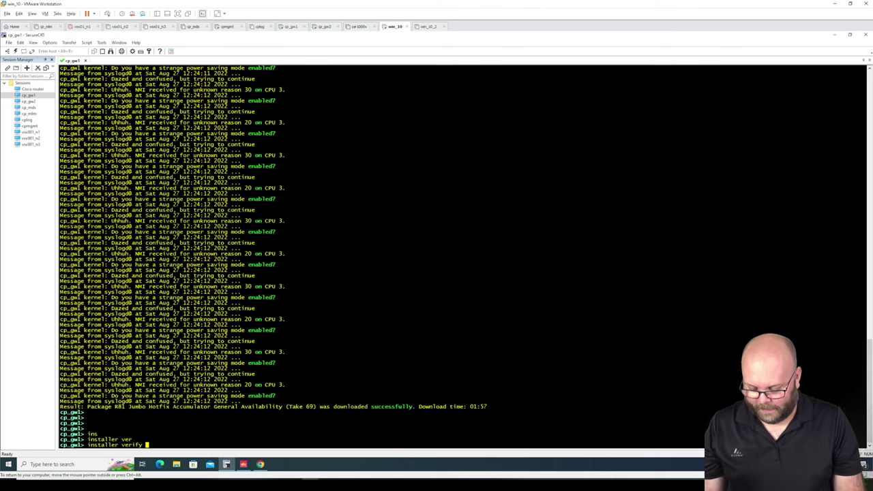
{"action": "key", "text": "Tab"}
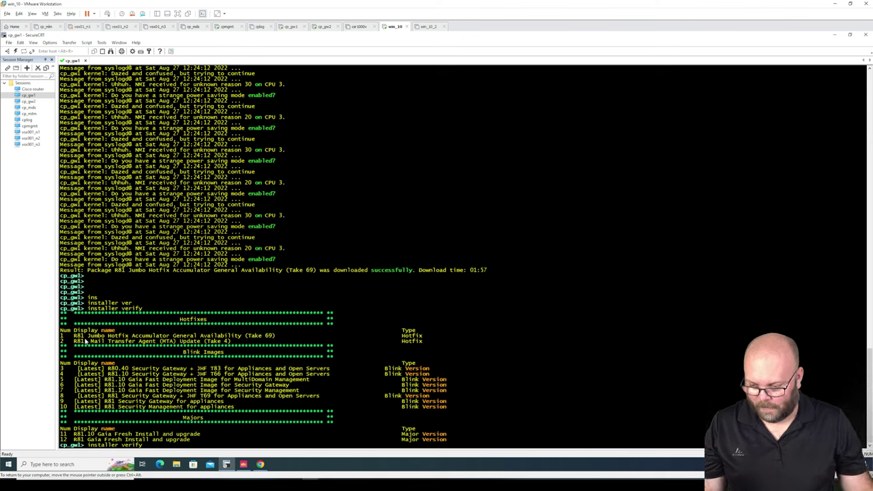
{"action": "type", "text": "1"}
{"action": "key", "text": "Return"}
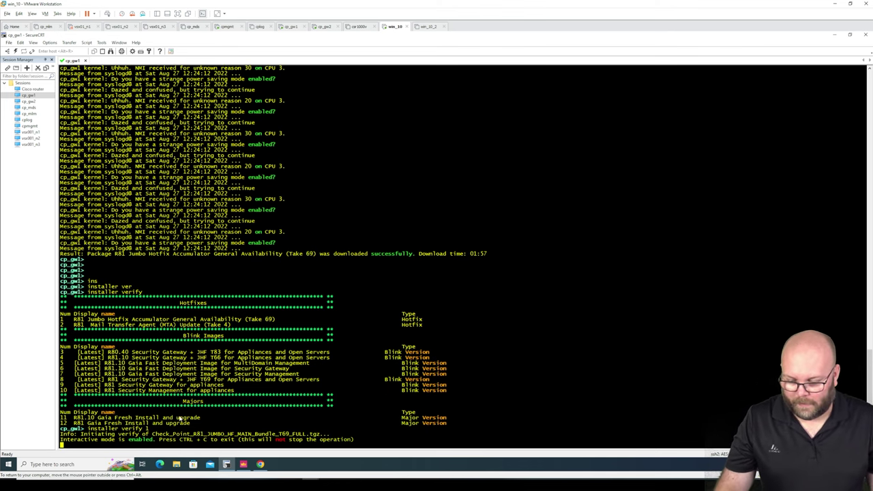
- In cp_gw2's portal, dismiss the verification results showing the hotfix is installable and select the package
{"action": "left_click", "coordinate": [261, 464]}
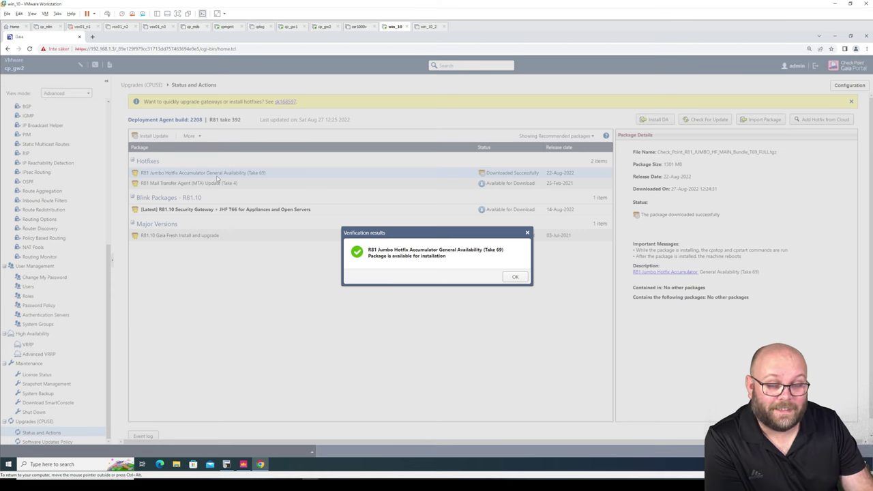
{"action": "left_click", "coordinate": [514, 277]}
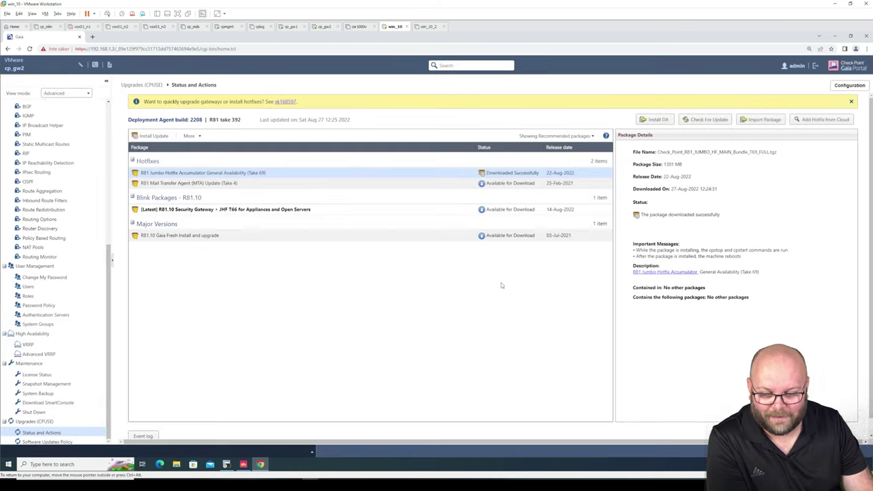
{"action": "left_click", "coordinate": [210, 239]}
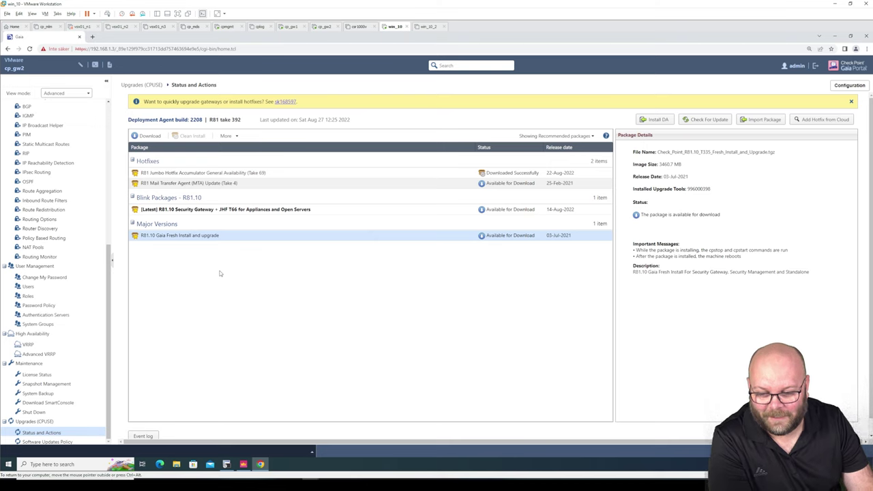
- Delete the R81 Jumbo Hotfix Take 69 package from disk on cp_gw2
{"action": "left_click", "coordinate": [227, 173]}
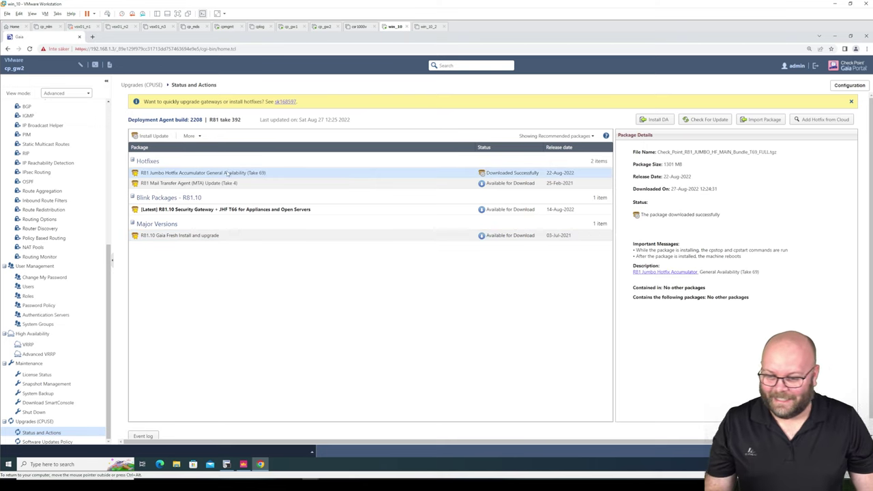
{"action": "left_click", "coordinate": [191, 136]}
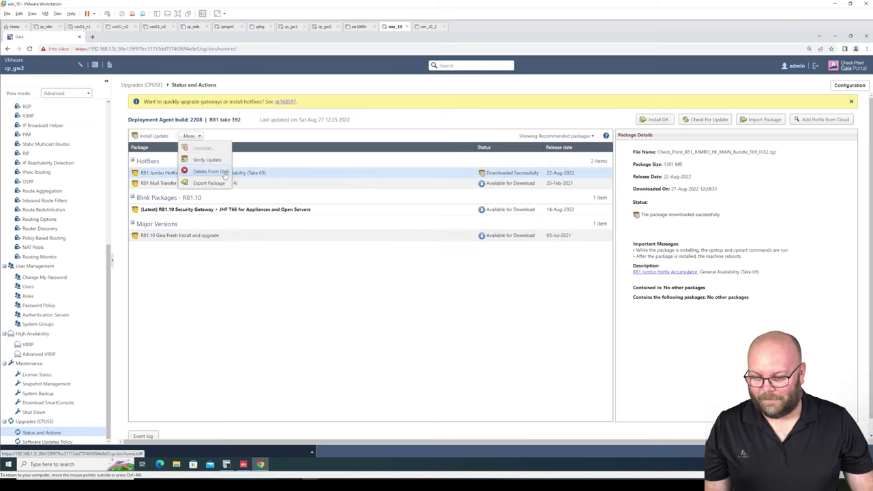
{"action": "left_click", "coordinate": [210, 172]}
{"action": "left_click", "coordinate": [416, 276]}
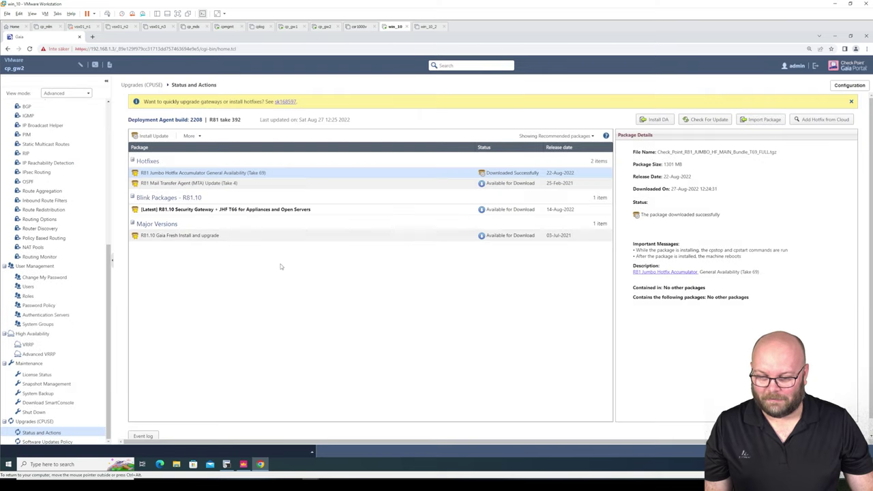
- Start downloading the R81.10 Gaia Fresh Install and upgrade package, then return to the terminal
{"action": "left_click", "coordinate": [217, 225]}
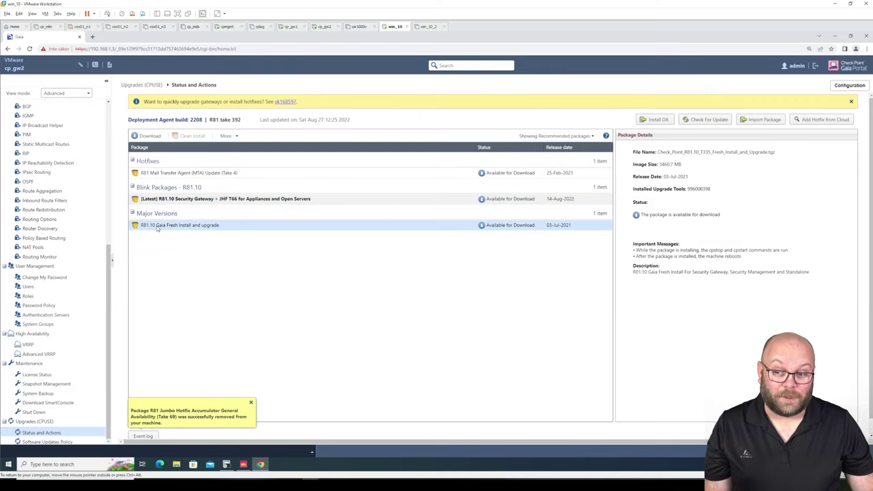
{"action": "left_click", "coordinate": [144, 138]}
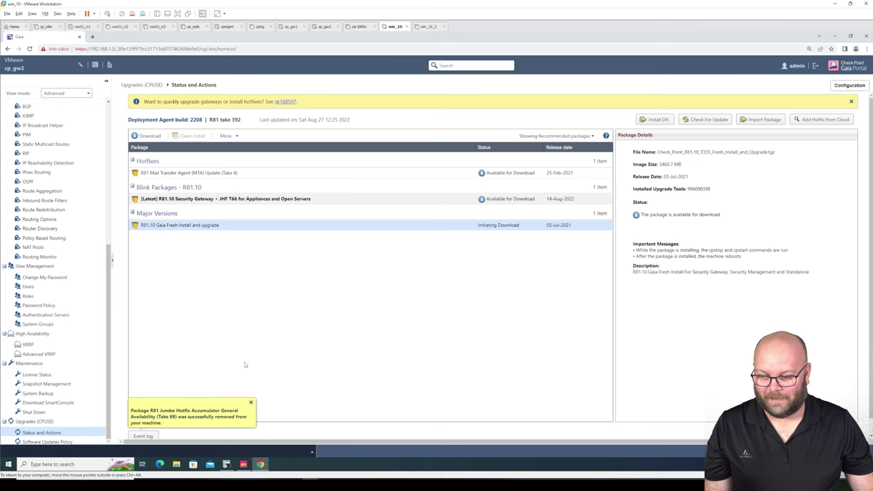
{"action": "key", "text": "alt+Tab"}
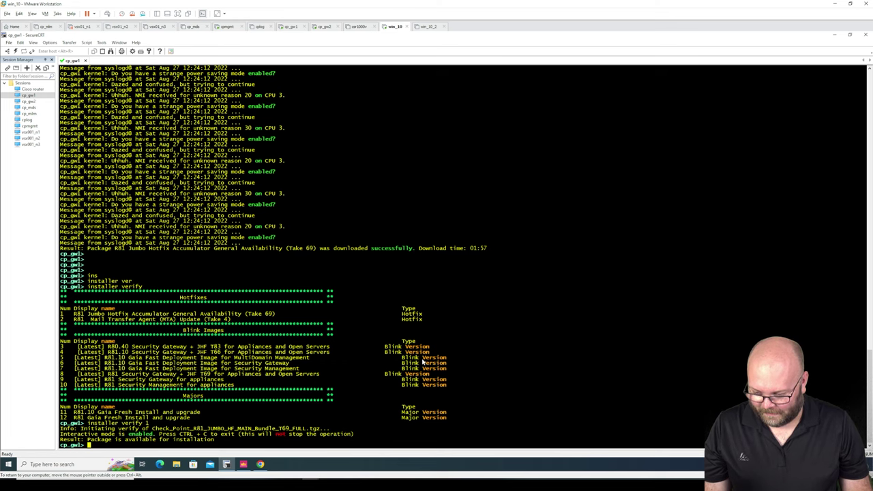
- Run 'installer delete' on cp_gw1 using Tab completion
{"action": "type", "text": "ins"}
{"action": "key", "text": "Tab"}
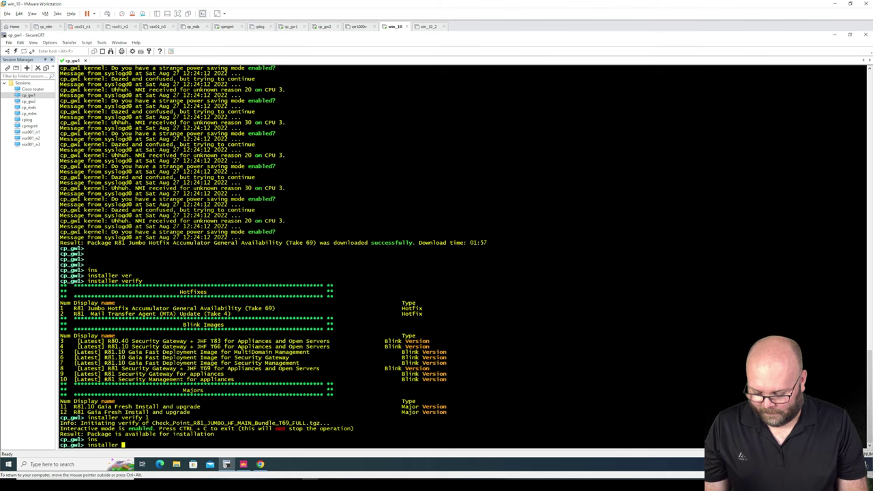
{"action": "type", "text": "de"}
{"action": "key", "text": "Tab"}
{"action": "key", "text": "Tab"}
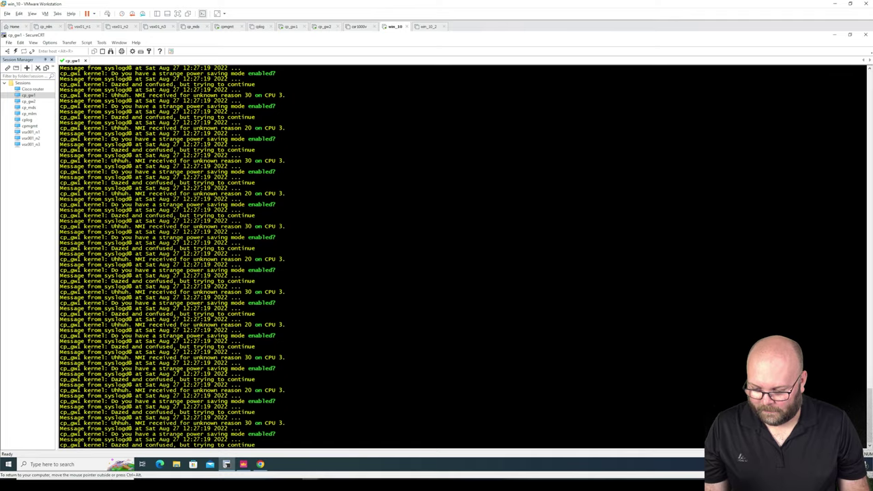
{"action": "key", "text": "Return"}
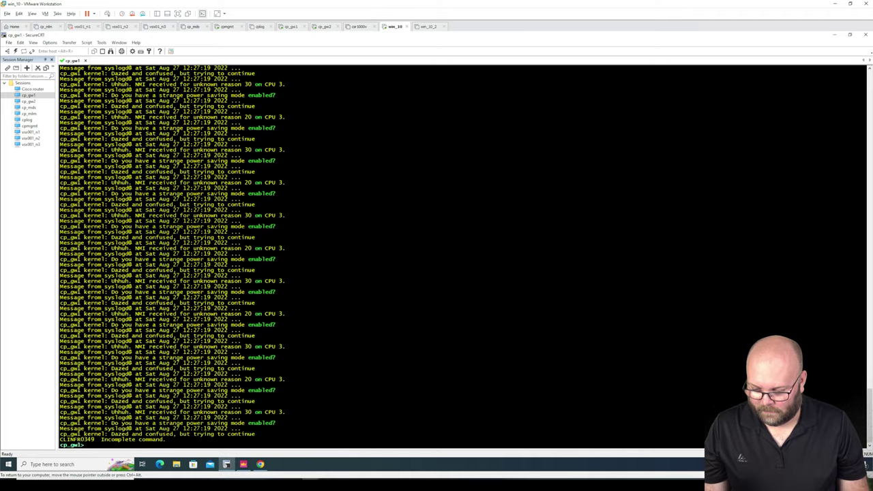
- List downloadable packages and run 'installer download 9' for the R81.10 T335 Fresh Install package
{"action": "type", "text": "inst"}
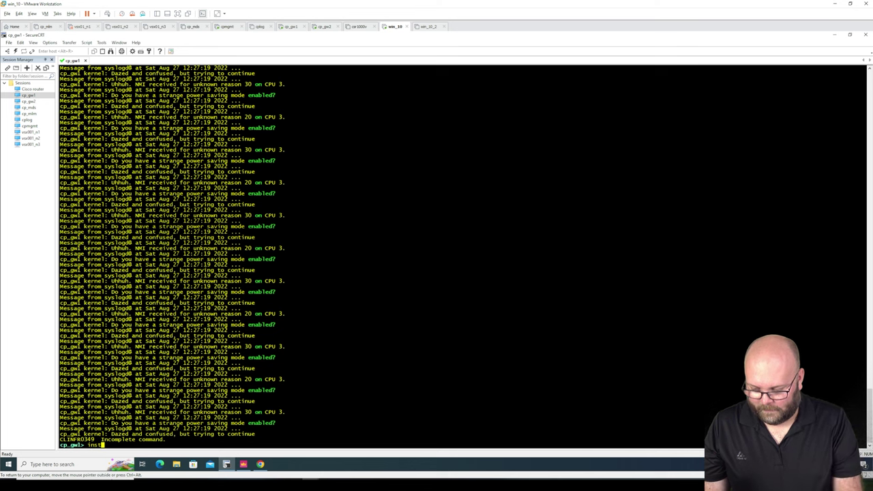
{"action": "key", "text": "Tab"}
{"action": "type", "text": "down"}
{"action": "key", "text": "Tab"}
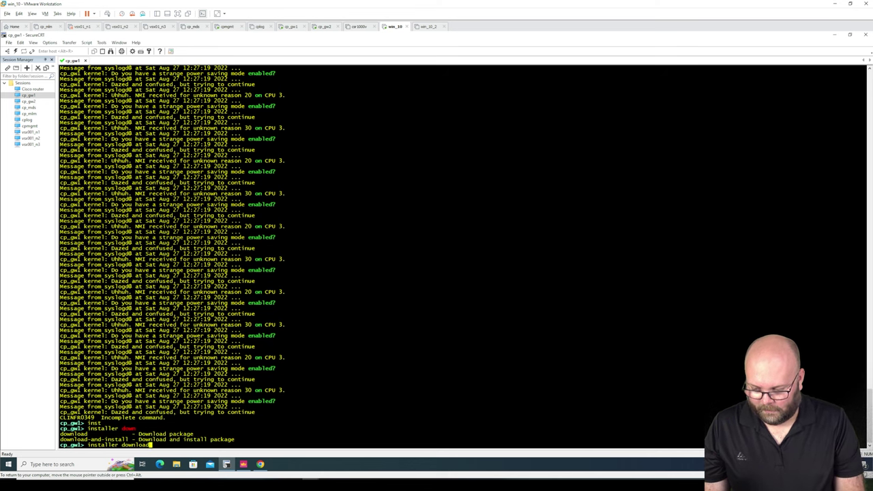
{"action": "key", "text": "Tab"}
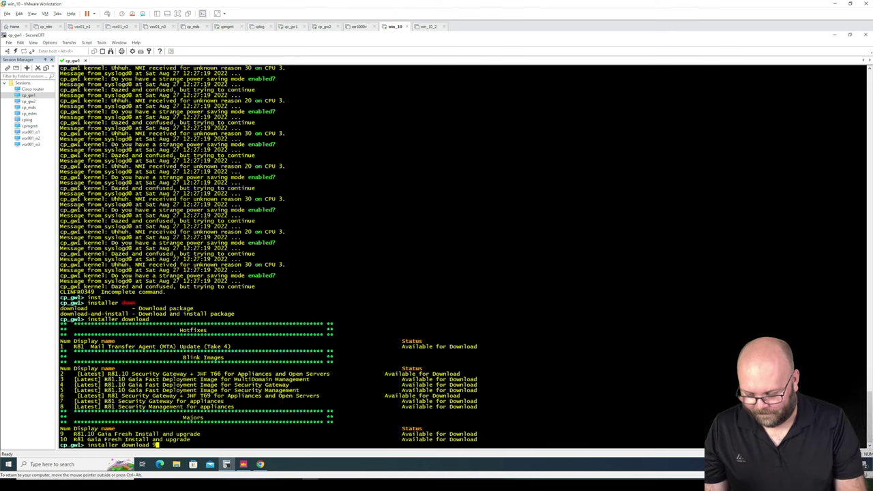
{"action": "type", "text": "9"}
{"action": "key", "text": "Return"}
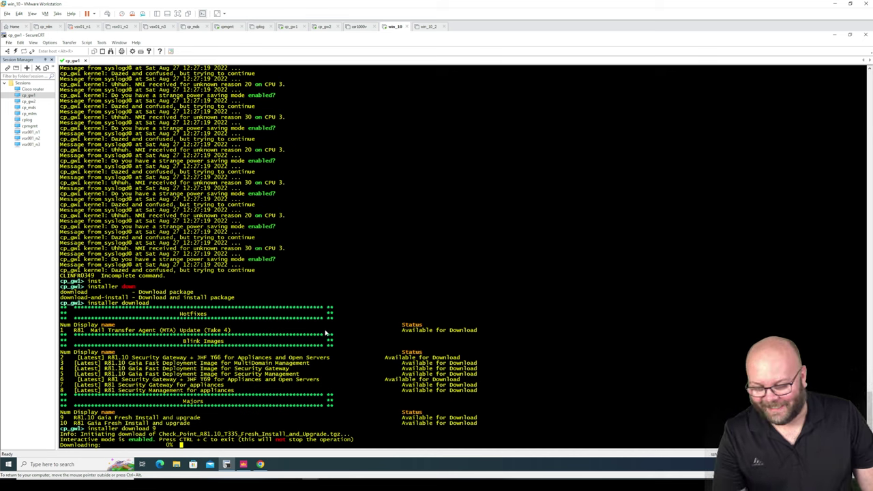
- Check the download progress, then follow step 3's link to Upgrade Options and Prerequisites on page 177
{"action": "left_click", "coordinate": [259, 464]}
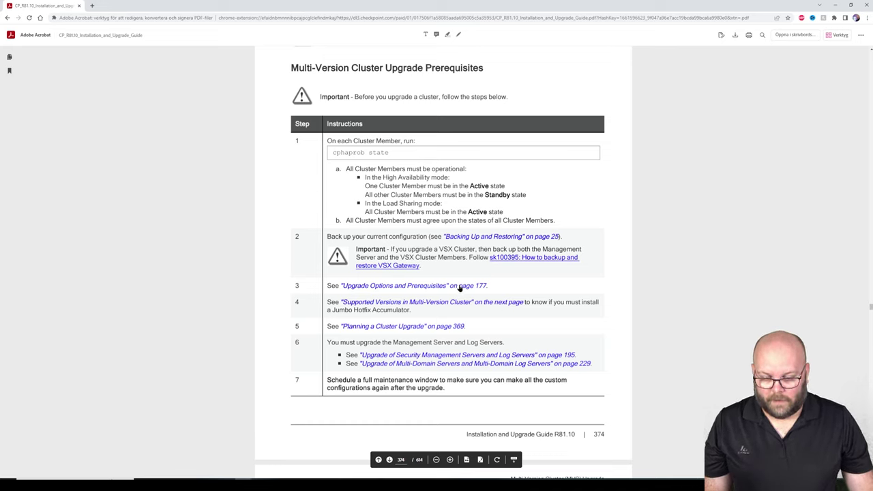
{"action": "right_click", "coordinate": [460, 288]}
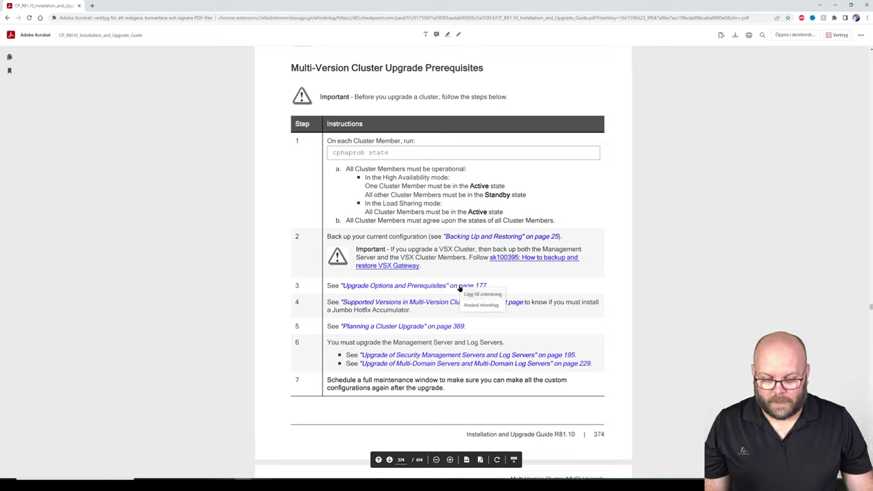
{"action": "left_click", "coordinate": [526, 284]}
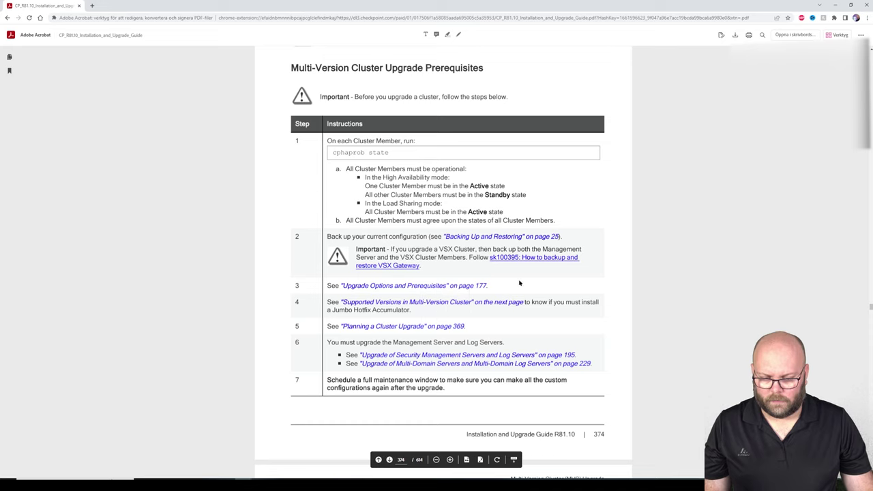
{"action": "left_click", "coordinate": [476, 287]}
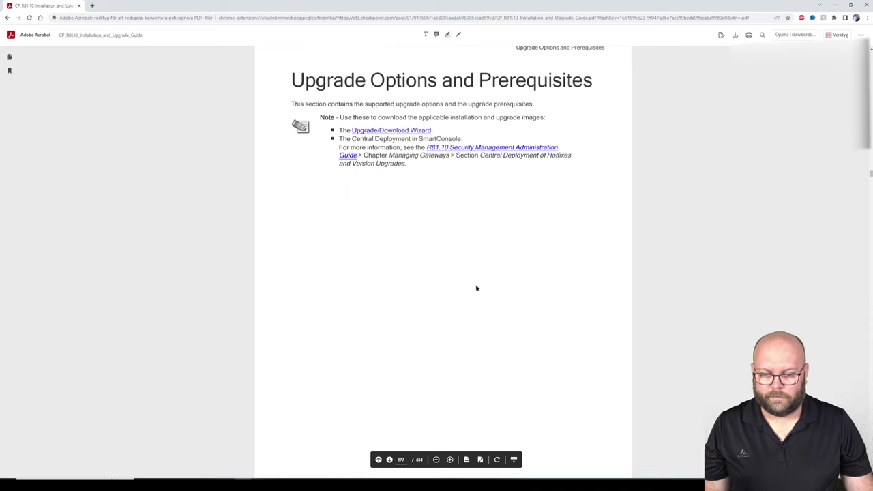
{"action": "key", "text": "alt+Left"}
- Reopen the guide from its cover, scroll the contents, and jump to Planning a Cluster Upgrade (page 369)
{"action": "key", "text": "alt+Right"}
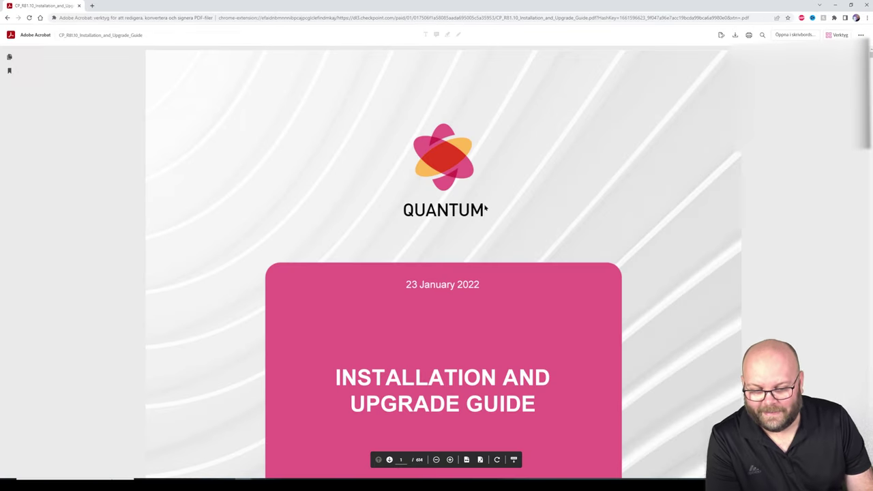
{"action": "scroll", "coordinate": [505, 245], "scroll_direction": "down", "scroll_amount": 2}
{"action": "scroll", "coordinate": [515, 265], "scroll_direction": "down", "scroll_amount": 10}
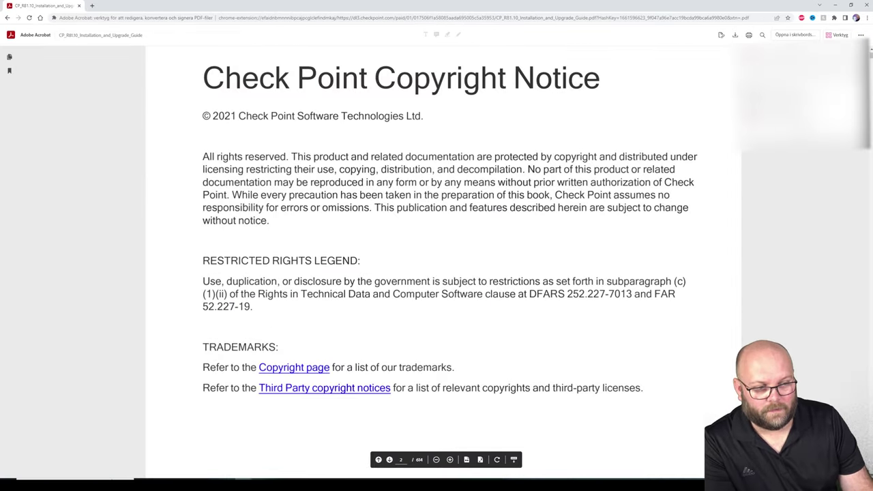
{"action": "scroll", "coordinate": [616, 238], "scroll_direction": "down", "scroll_amount": 15}
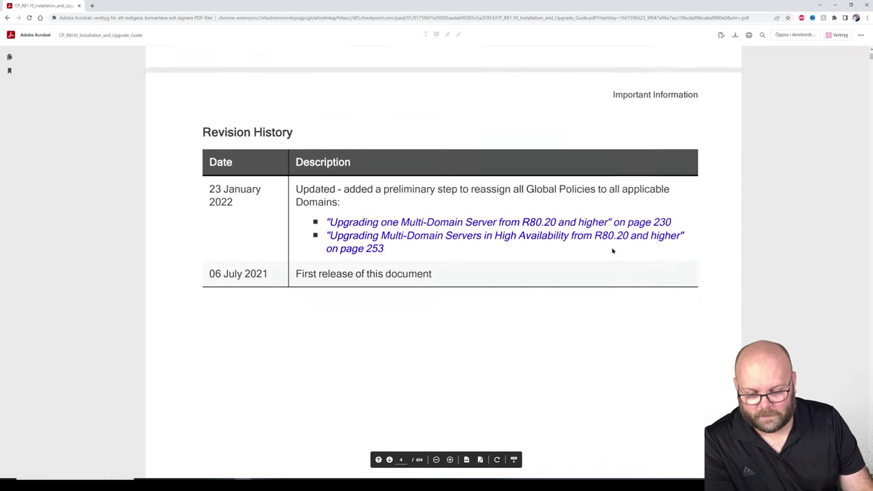
{"action": "scroll", "coordinate": [613, 251], "scroll_direction": "down", "scroll_amount": 10}
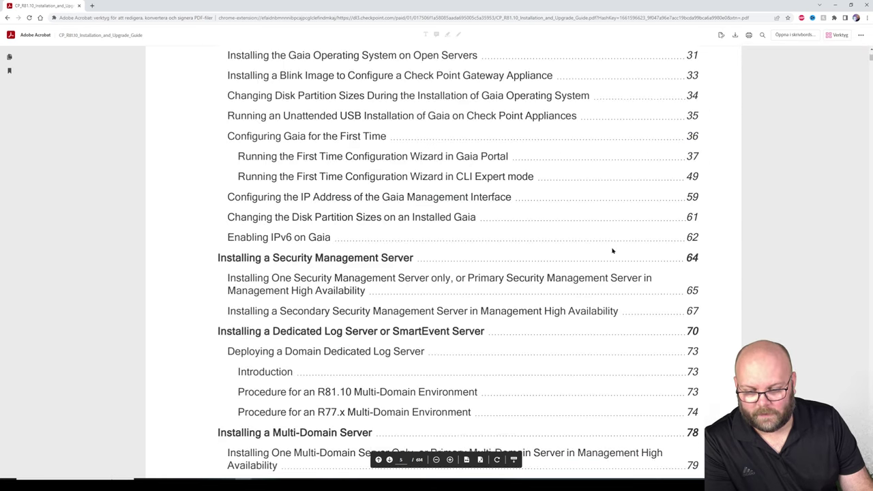
{"action": "scroll", "coordinate": [613, 251], "scroll_direction": "down", "scroll_amount": 10}
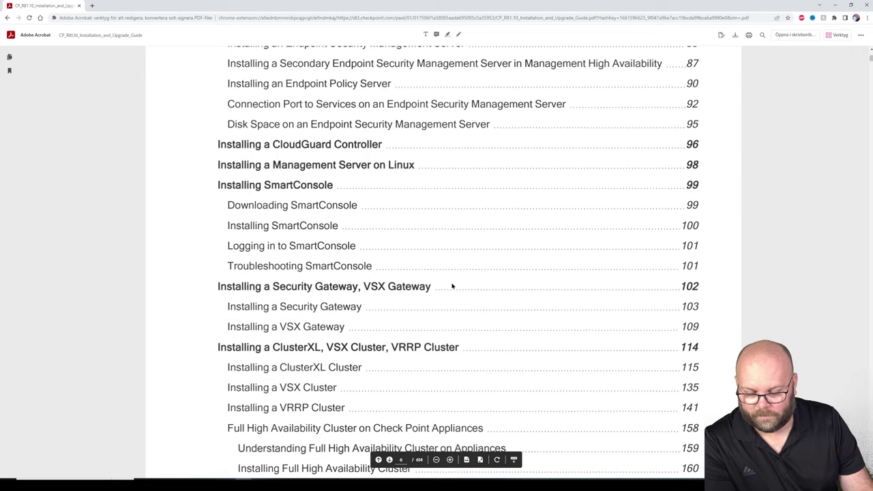
{"action": "scroll", "coordinate": [452, 286], "scroll_direction": "down", "scroll_amount": 8}
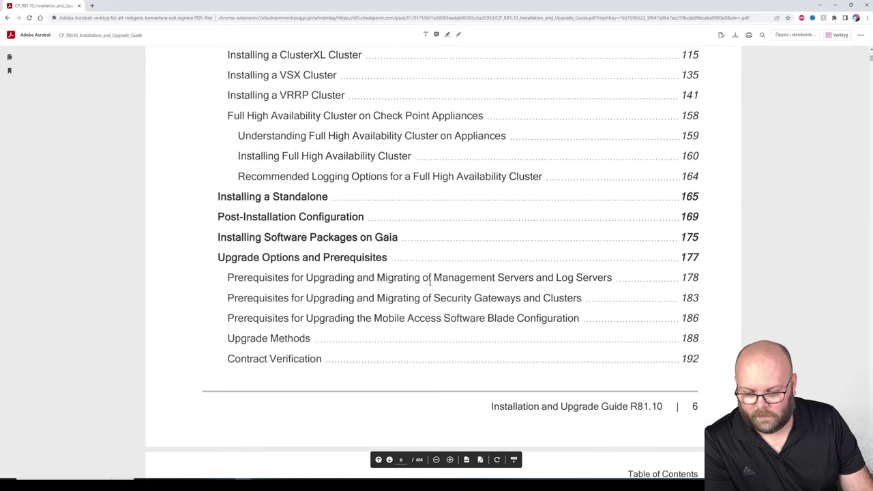
{"action": "scroll", "coordinate": [423, 284], "scroll_direction": "down", "scroll_amount": 18}
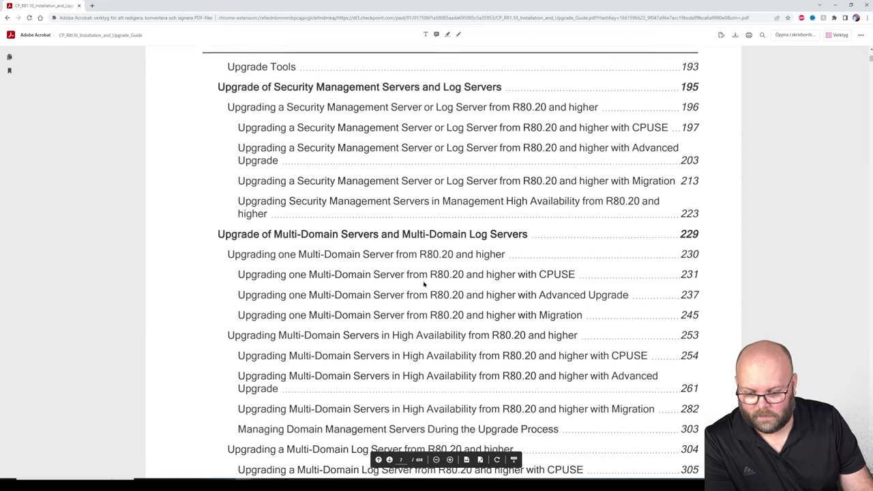
{"action": "scroll", "coordinate": [423, 284], "scroll_direction": "down", "scroll_amount": 12}
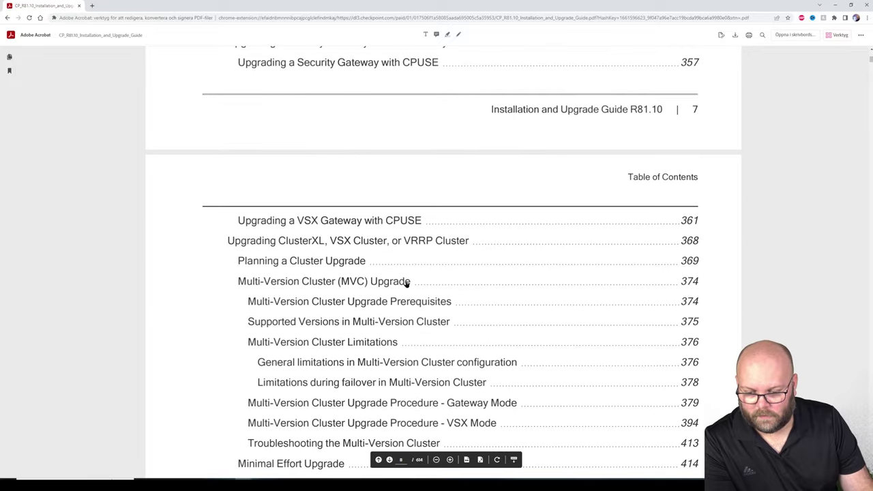
{"action": "left_click", "coordinate": [331, 262]}
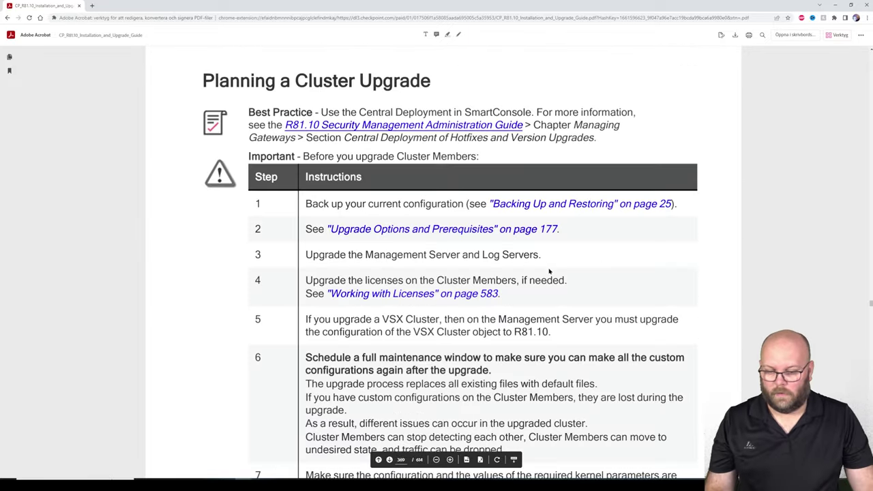
- Scroll back to page 368 and follow the Multi-Version Cluster (MVC) Upgrade link
{"action": "scroll", "coordinate": [553, 273], "scroll_direction": "down", "scroll_amount": 4}
{"action": "scroll", "coordinate": [555, 271], "scroll_direction": "up", "scroll_amount": 1}
{"action": "scroll", "coordinate": [557, 268], "scroll_direction": "up", "scroll_amount": 3}
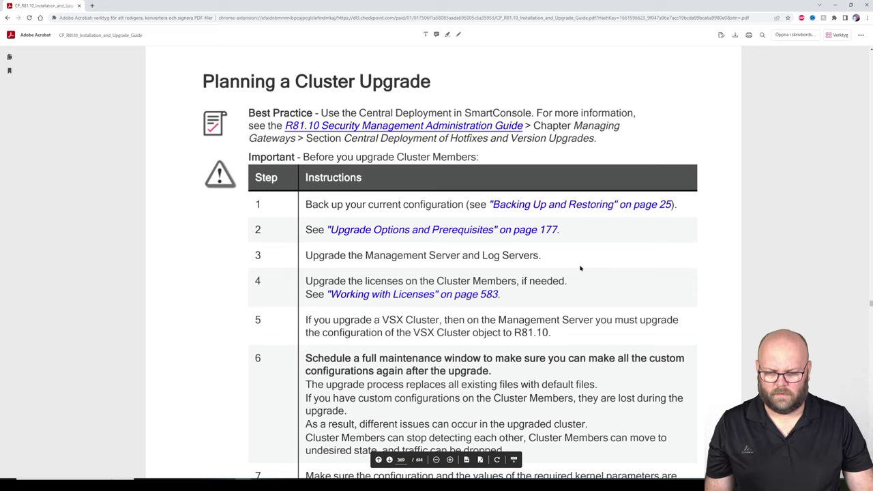
{"action": "scroll", "coordinate": [580, 268], "scroll_direction": "up", "scroll_amount": 20}
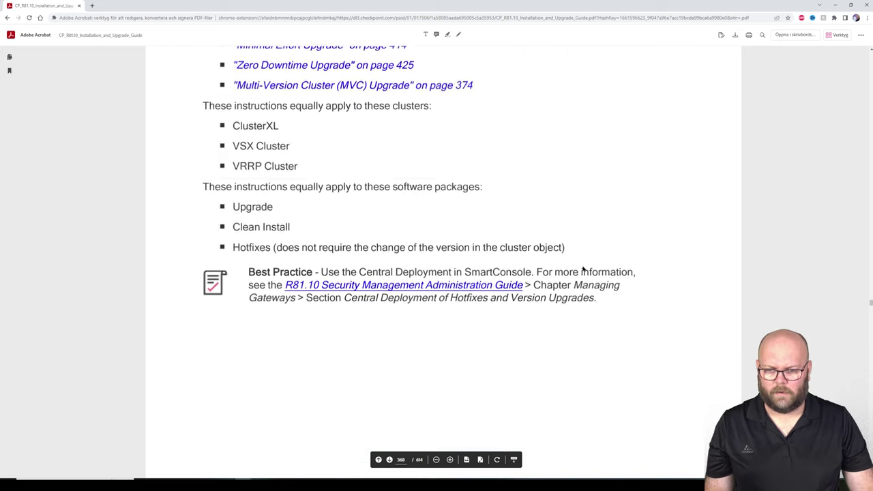
{"action": "scroll", "coordinate": [582, 270], "scroll_direction": "up", "scroll_amount": 4}
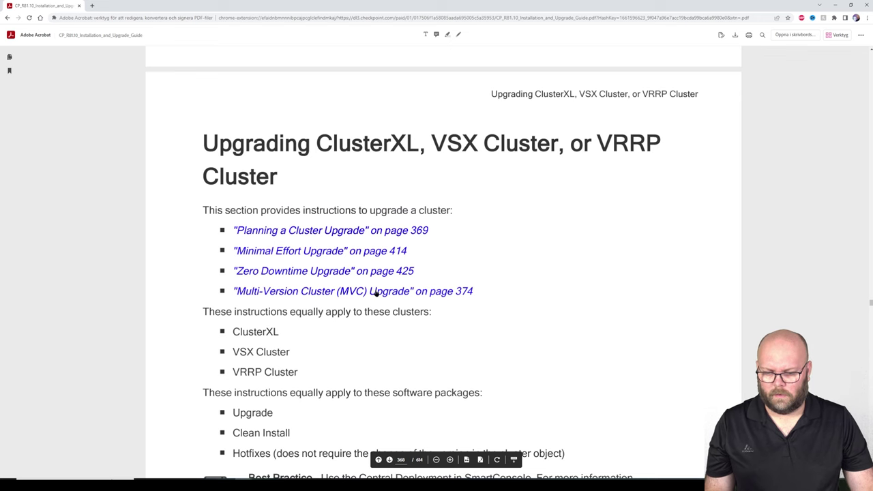
{"action": "left_click", "coordinate": [376, 294]}
- Scroll through the MVC prerequisites table on page 374 to Supported Versions on page 375
{"action": "scroll", "coordinate": [533, 268], "scroll_direction": "down", "scroll_amount": 3}
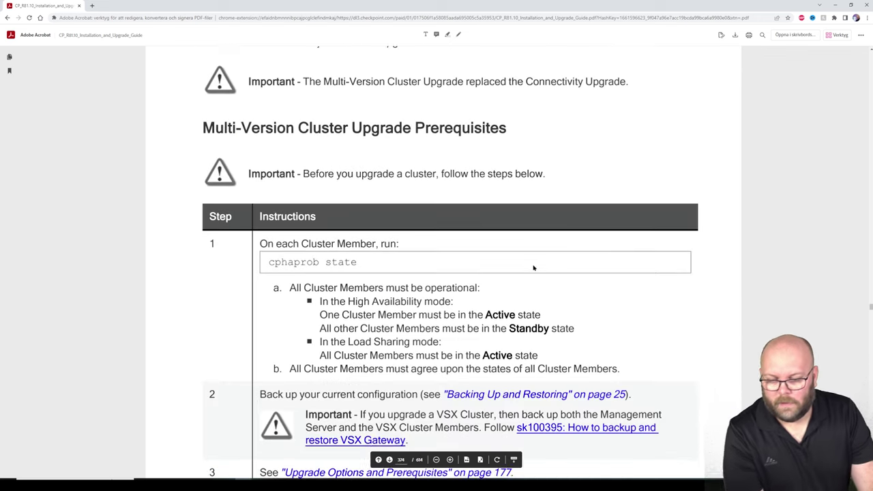
{"action": "scroll", "coordinate": [533, 268], "scroll_direction": "down", "scroll_amount": 1}
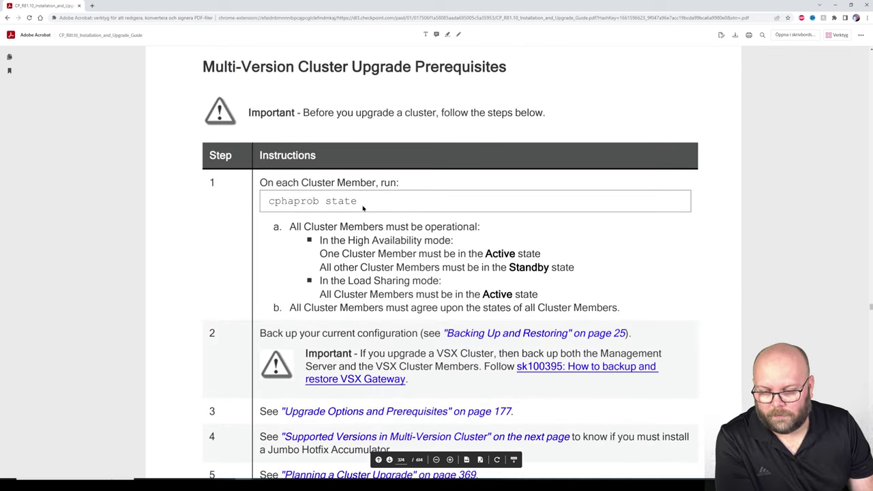
{"action": "scroll", "coordinate": [365, 210], "scroll_direction": "down", "scroll_amount": 2}
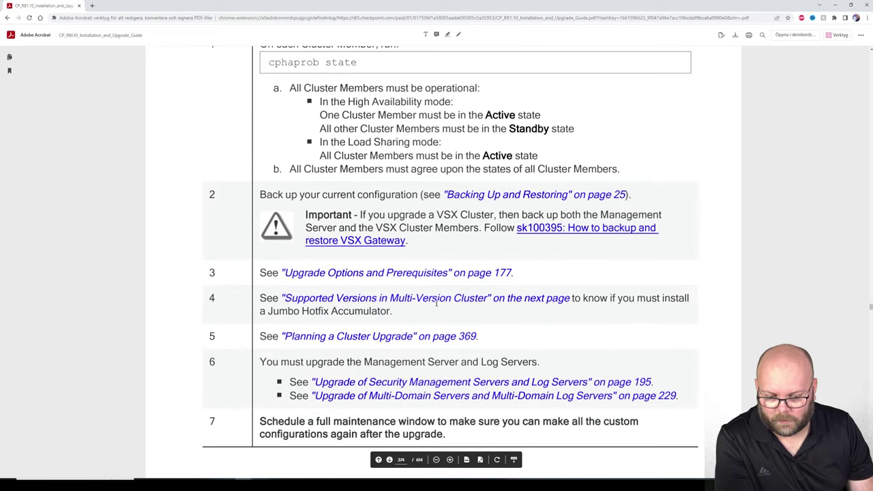
{"action": "scroll", "coordinate": [437, 304], "scroll_direction": "down", "scroll_amount": 6}
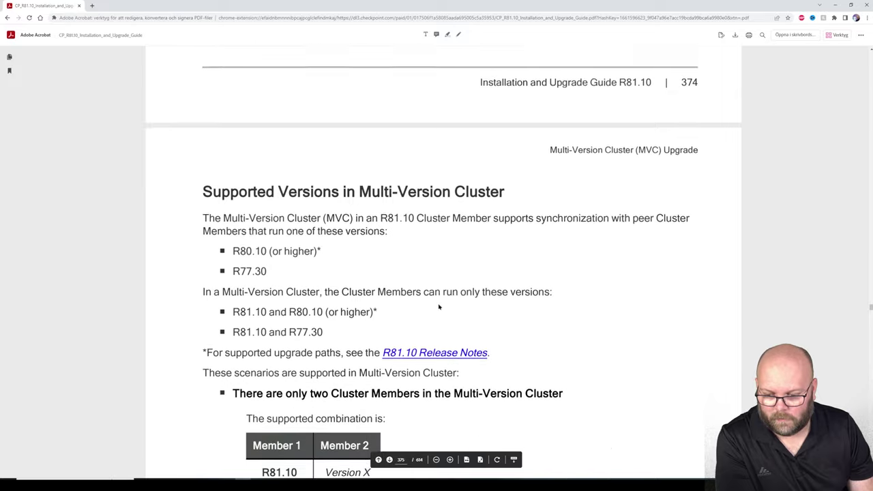
- Highlight and then clear the R80.10 (or higher) version requirement text
{"action": "scroll", "coordinate": [438, 307], "scroll_direction": "down", "scroll_amount": 1}
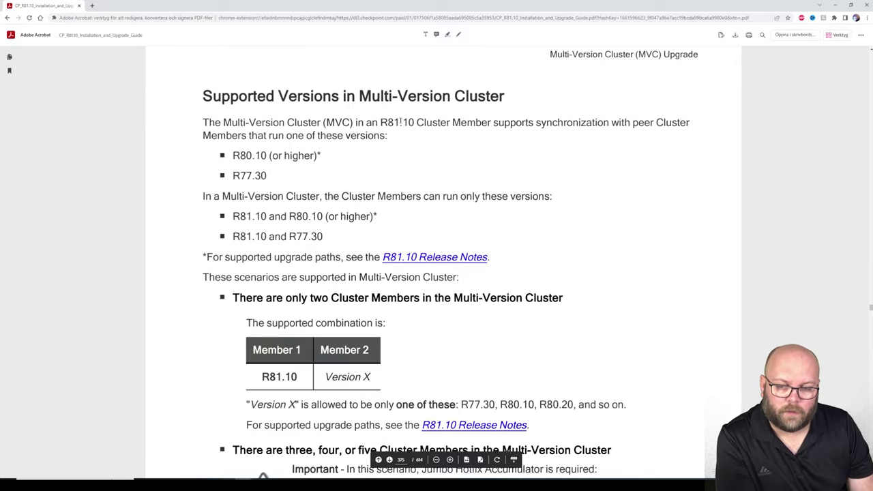
{"action": "left_click_drag", "start_coordinate": [233, 157], "coordinate": [316, 157]}
{"action": "left_click", "coordinate": [314, 175]}
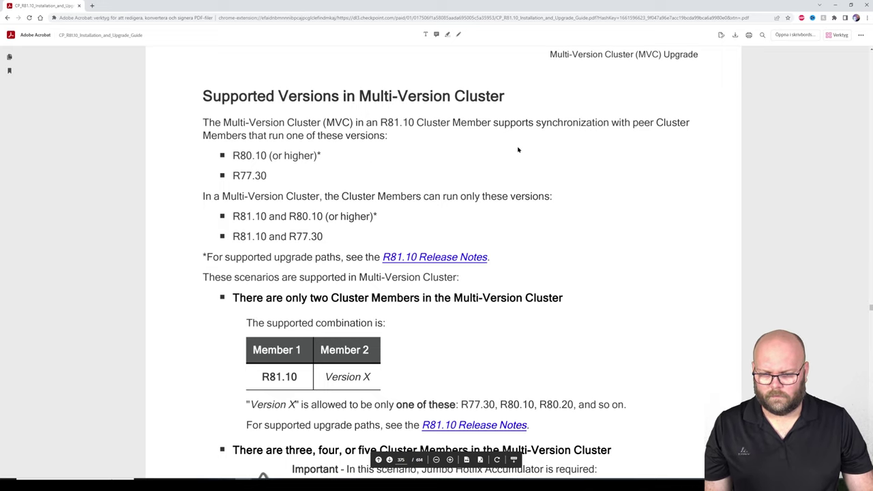
- Mark and clear the supported version list, then scroll on to MVC Limitations on page 376
{"action": "scroll", "coordinate": [518, 150], "scroll_direction": "down", "scroll_amount": 3}
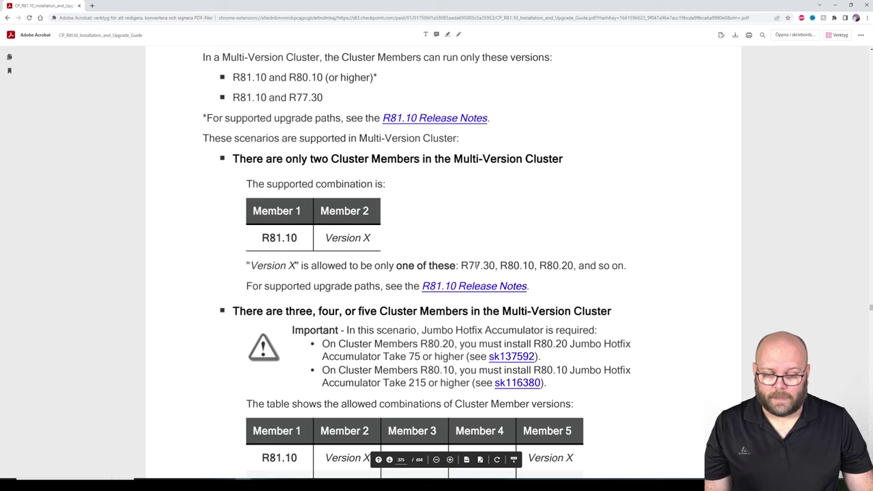
{"action": "left_click_drag", "start_coordinate": [461, 266], "coordinate": [584, 266]}
{"action": "left_click", "coordinate": [580, 266]}
{"action": "scroll", "coordinate": [579, 259], "scroll_direction": "down", "scroll_amount": 1}
{"action": "scroll", "coordinate": [579, 258], "scroll_direction": "down", "scroll_amount": 2}
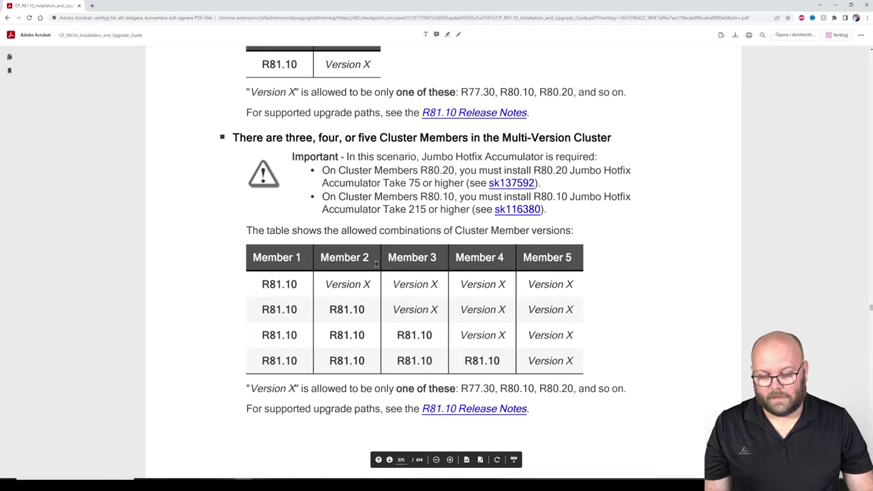
{"action": "scroll", "coordinate": [462, 345], "scroll_direction": "down", "scroll_amount": 1}
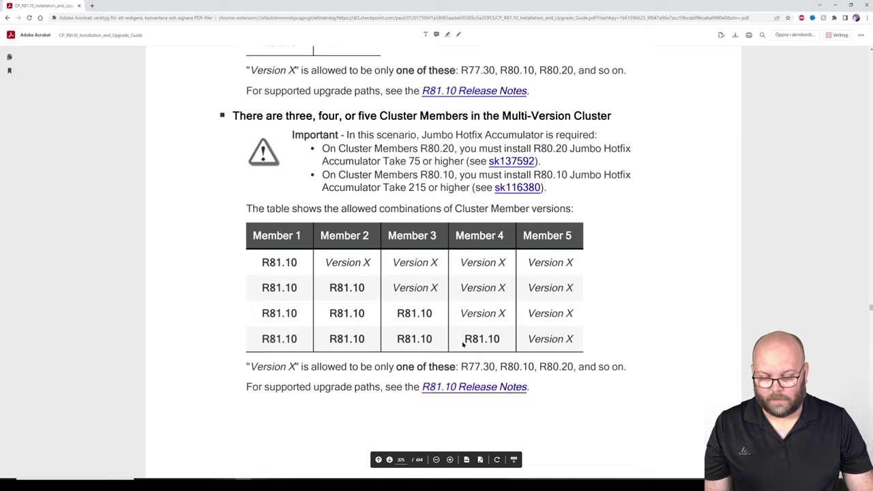
{"action": "scroll", "coordinate": [462, 345], "scroll_direction": "down", "scroll_amount": 7}
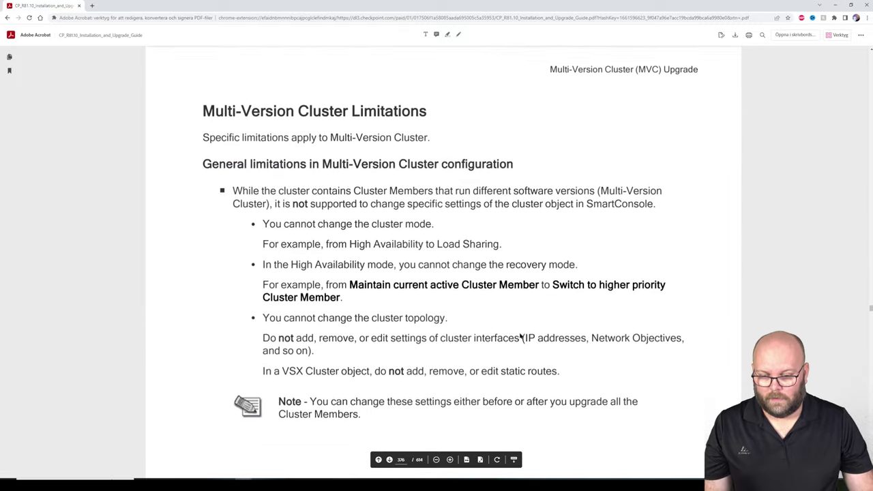
- Read the MVC limitations on pages 376–378 down to the Gateway Mode procedure on page 379
{"action": "scroll", "coordinate": [520, 336], "scroll_direction": "down", "scroll_amount": 1}
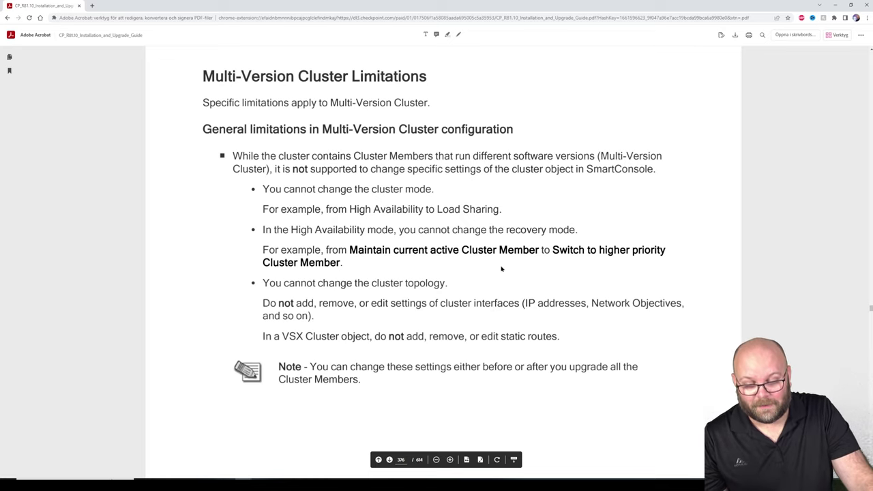
{"action": "scroll", "coordinate": [501, 268], "scroll_direction": "down", "scroll_amount": 10}
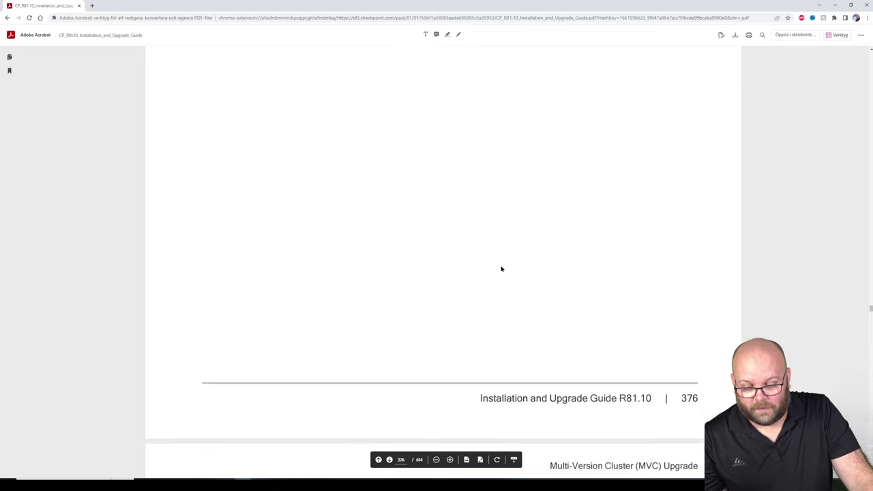
{"action": "scroll", "coordinate": [501, 269], "scroll_direction": "down", "scroll_amount": 2}
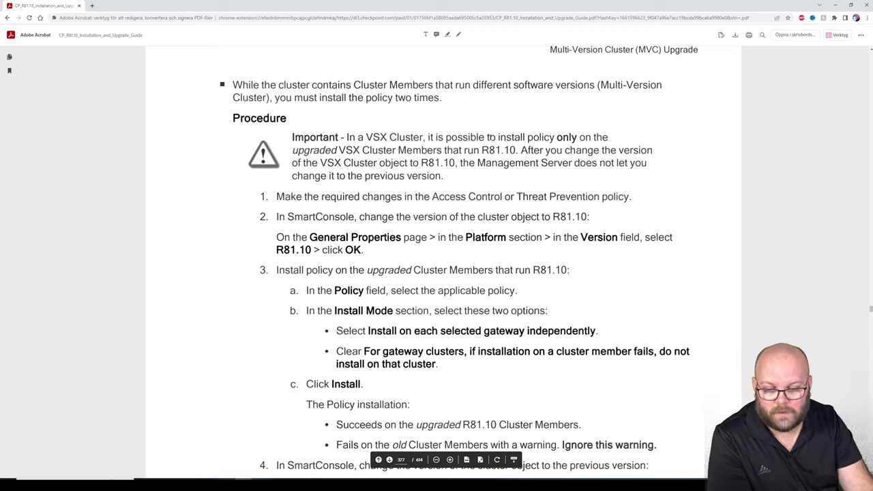
{"action": "scroll", "coordinate": [496, 149], "scroll_direction": "down", "scroll_amount": 5}
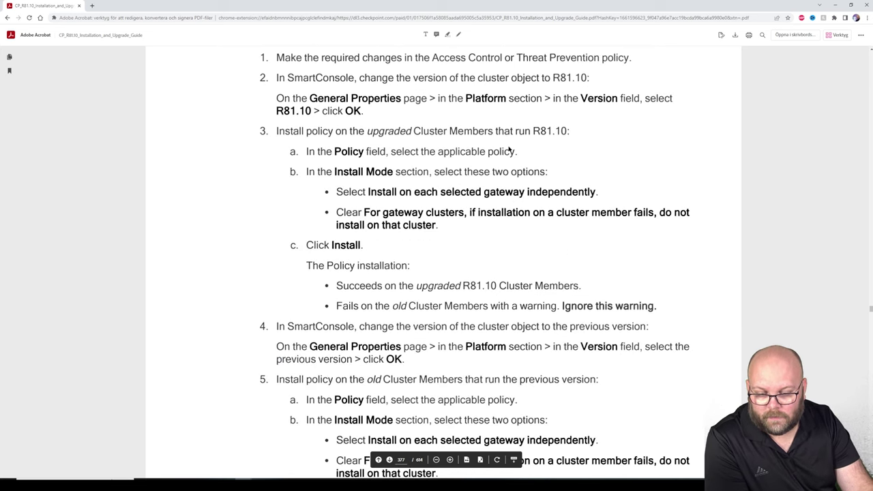
{"action": "scroll", "coordinate": [511, 149], "scroll_direction": "down", "scroll_amount": 4}
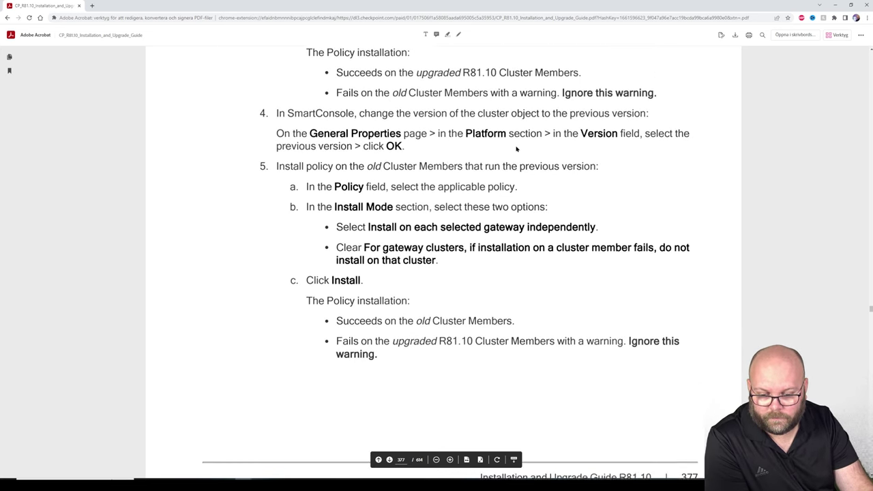
{"action": "scroll", "coordinate": [519, 149], "scroll_direction": "down", "scroll_amount": 4}
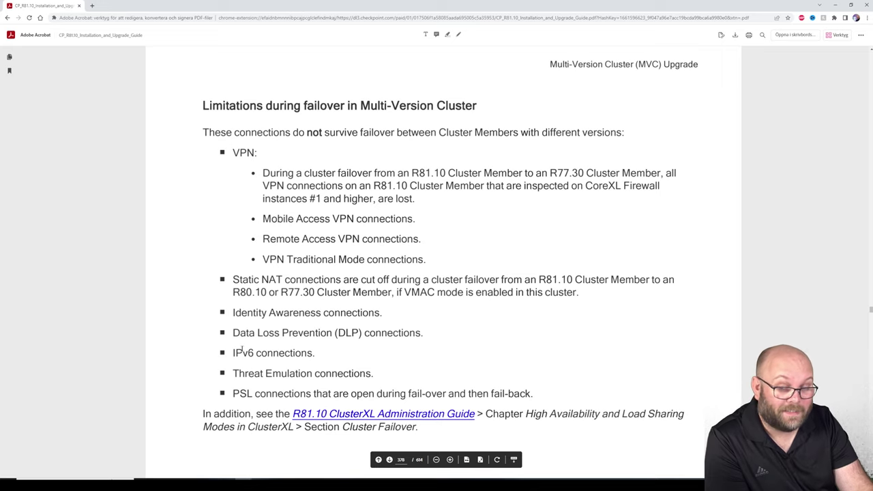
{"action": "scroll", "coordinate": [345, 327], "scroll_direction": "down", "scroll_amount": 5}
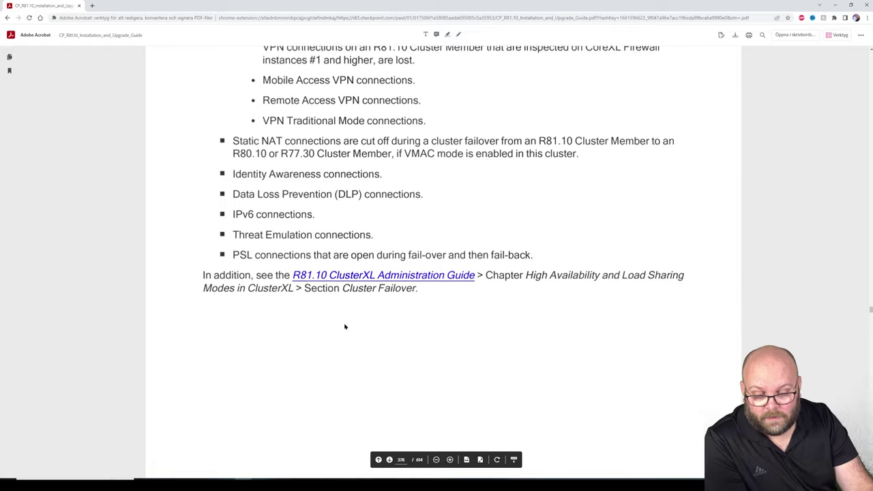
{"action": "scroll", "coordinate": [346, 327], "scroll_direction": "down", "scroll_amount": 8}
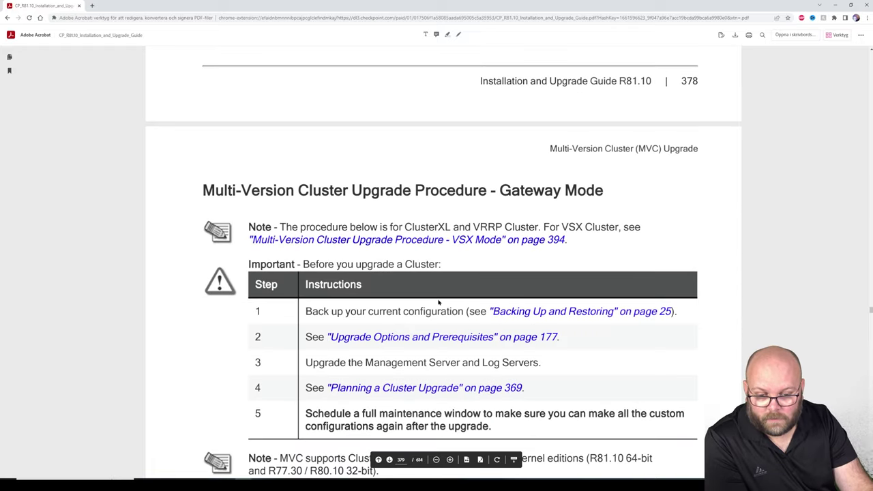
- Read the Gateway Mode steps and page 380 action plan, then switch back to cp_gw2's Gaia Portal
{"action": "scroll", "coordinate": [439, 303], "scroll_direction": "down", "scroll_amount": 2}
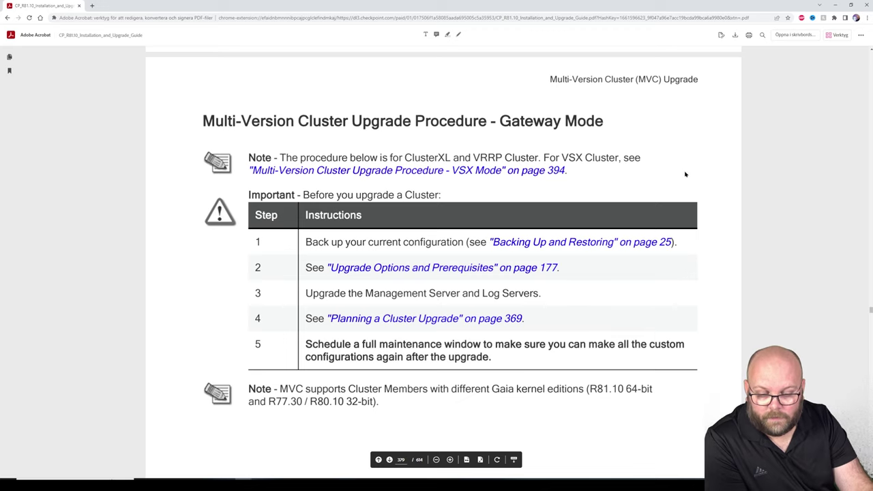
{"action": "scroll", "coordinate": [686, 174], "scroll_direction": "down", "scroll_amount": 10}
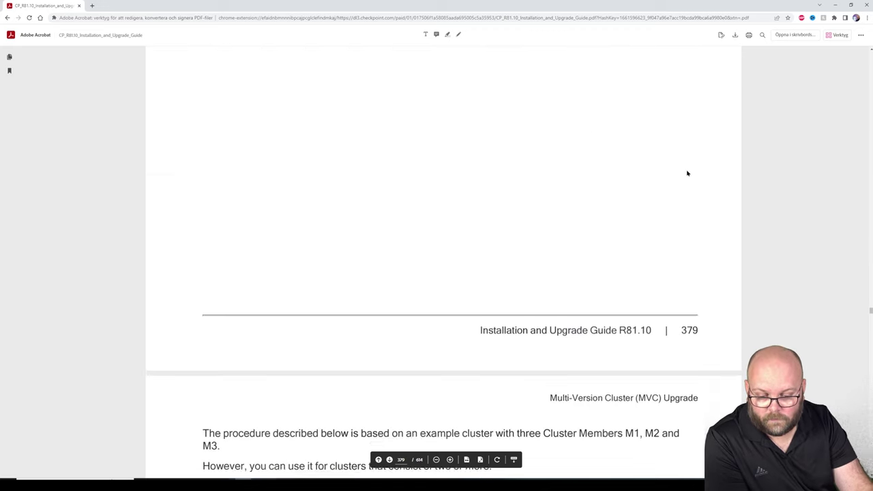
{"action": "scroll", "coordinate": [688, 173], "scroll_direction": "down", "scroll_amount": 6}
{"action": "scroll", "coordinate": [688, 173], "scroll_direction": "up", "scroll_amount": 1}
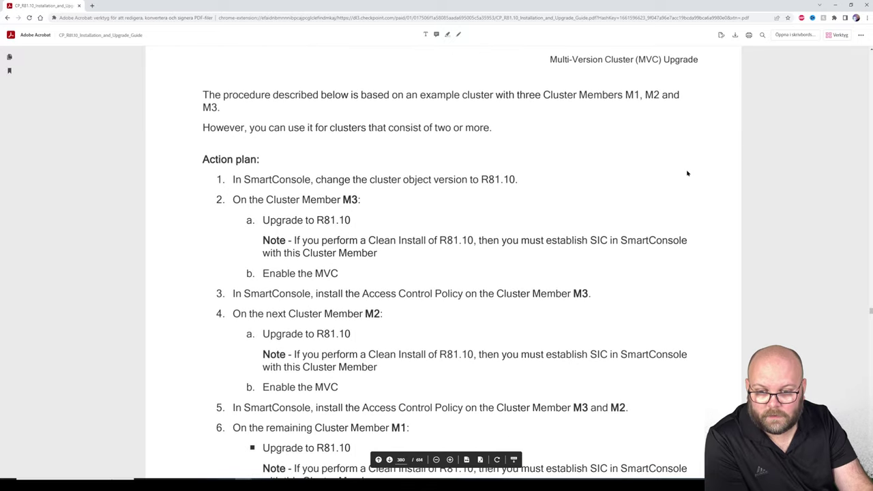
{"action": "scroll", "coordinate": [688, 173], "scroll_direction": "up", "scroll_amount": 15}
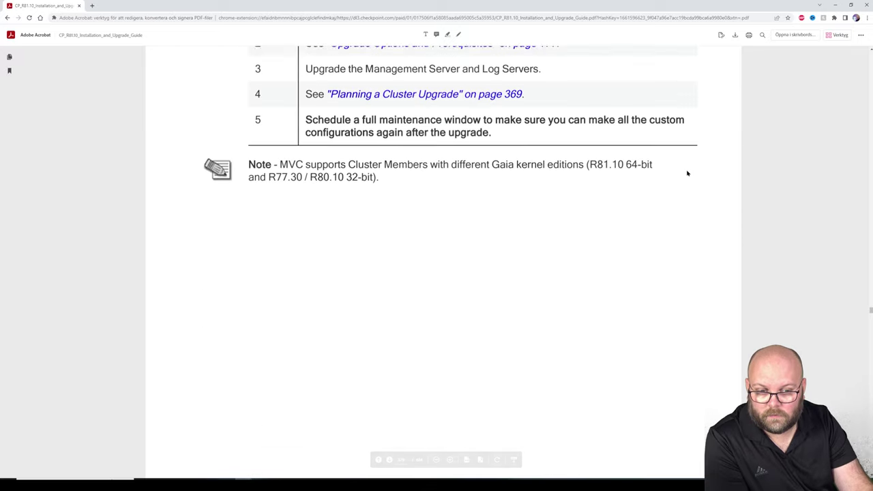
{"action": "scroll", "coordinate": [687, 174], "scroll_direction": "up", "scroll_amount": 2}
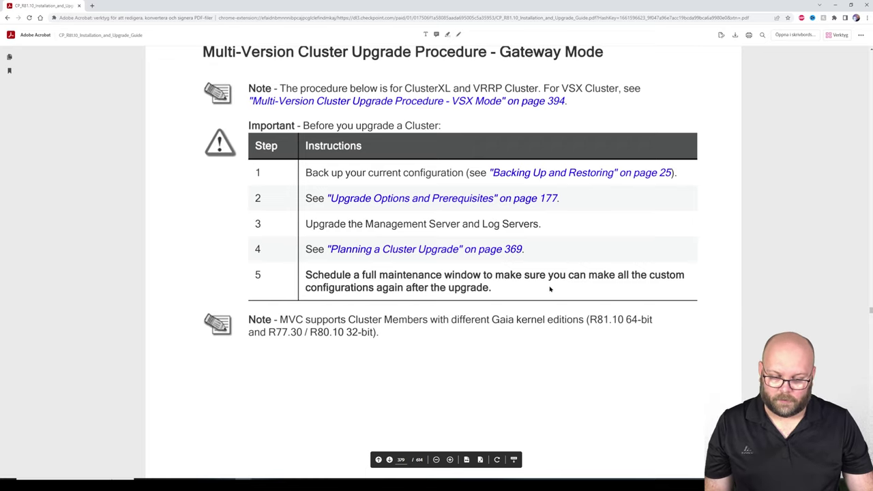
{"action": "scroll", "coordinate": [550, 288], "scroll_direction": "down", "scroll_amount": 12}
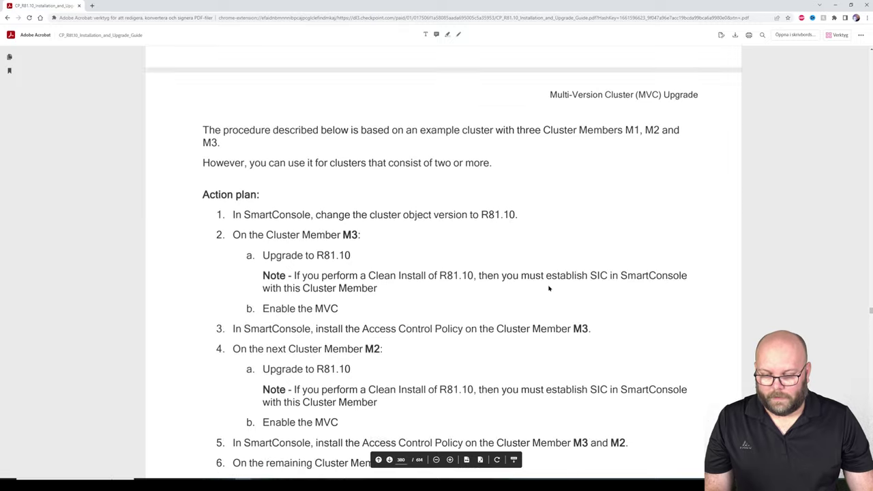
{"action": "scroll", "coordinate": [550, 288], "scroll_direction": "down", "scroll_amount": 3}
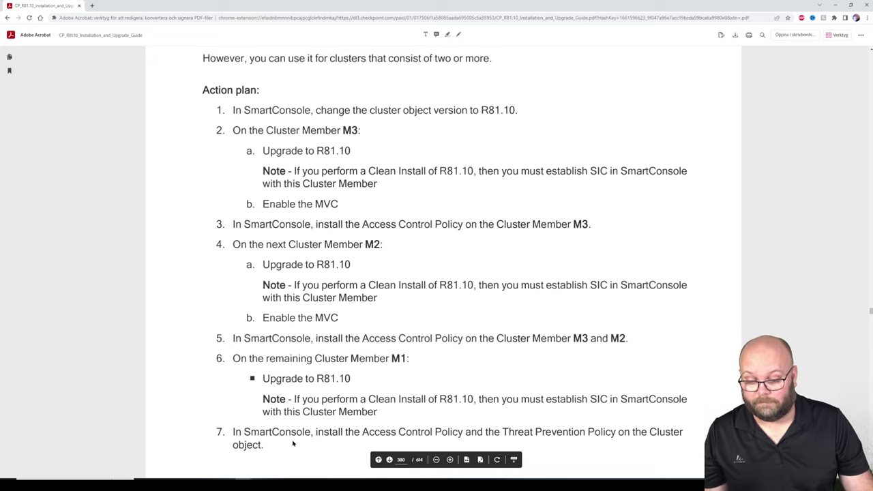
{"action": "key", "text": "alt+Tab"}
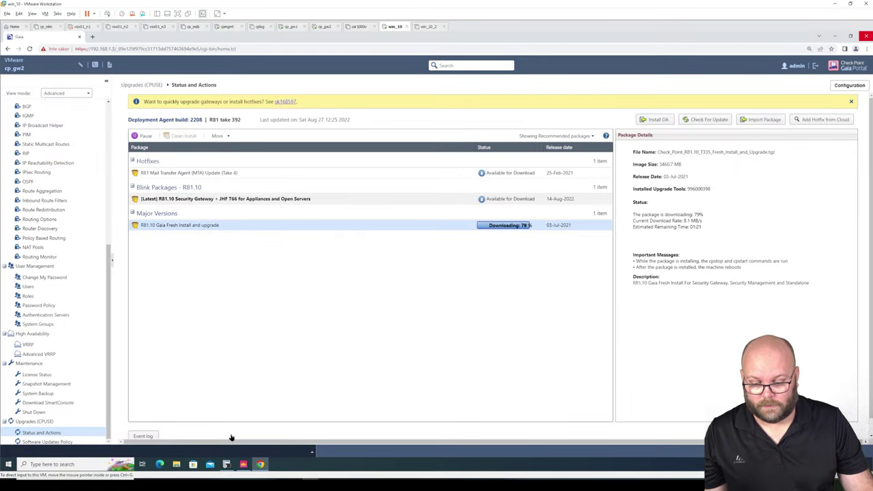
- Check the R81.10 download in SecureCRT and Chrome, then open Maintenance > System Backup on cp_gw2
{"action": "left_click", "coordinate": [228, 465]}
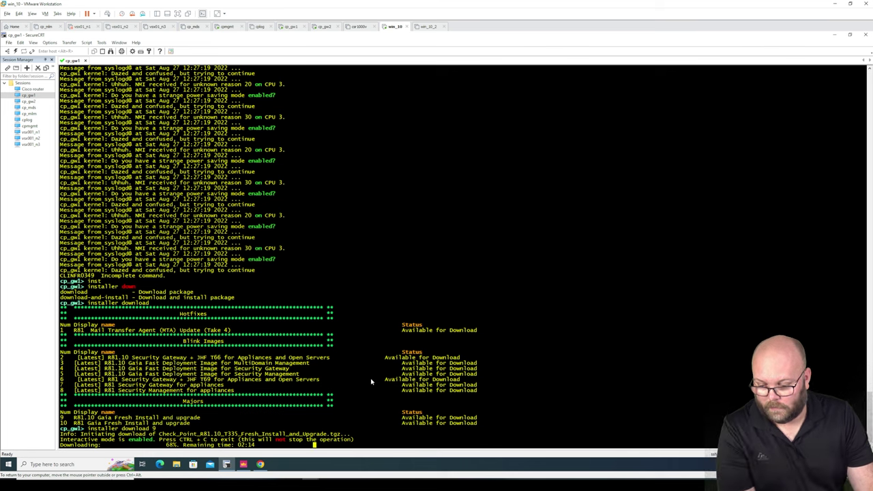
{"action": "left_click", "coordinate": [260, 465]}
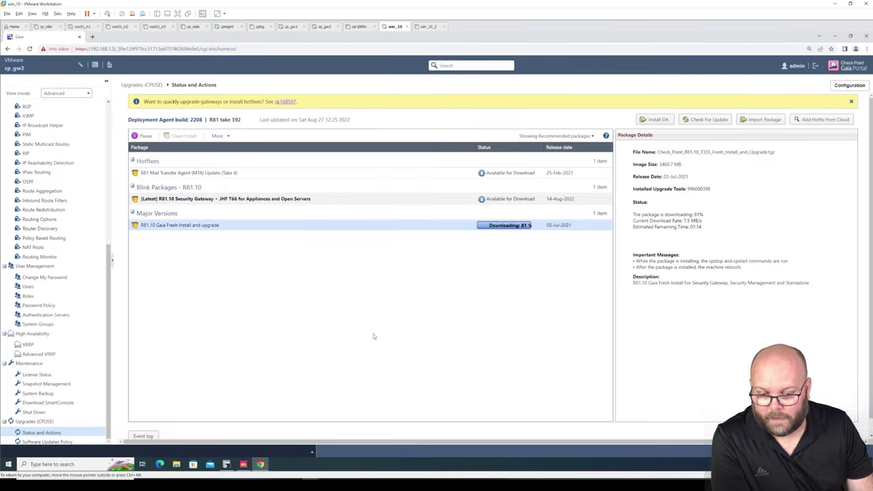
{"action": "left_click", "coordinate": [45, 394]}
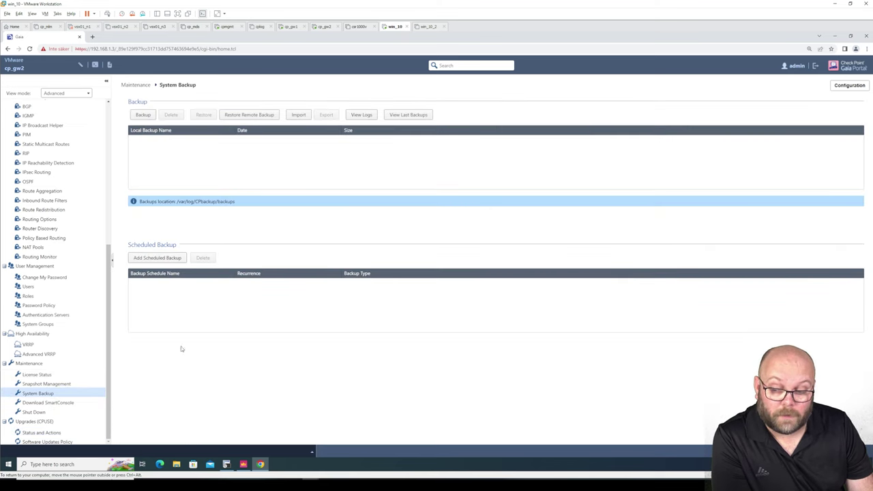
- Delete cp_gw2's AutoSnapShot973 snapshot in Snapshot Management and return to SecureCRT
{"action": "left_click", "coordinate": [54, 385]}
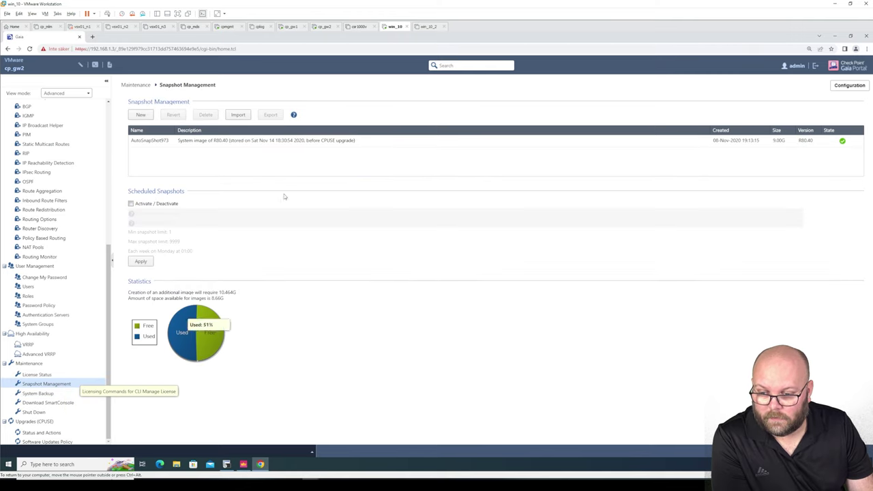
{"action": "left_click", "coordinate": [297, 143]}
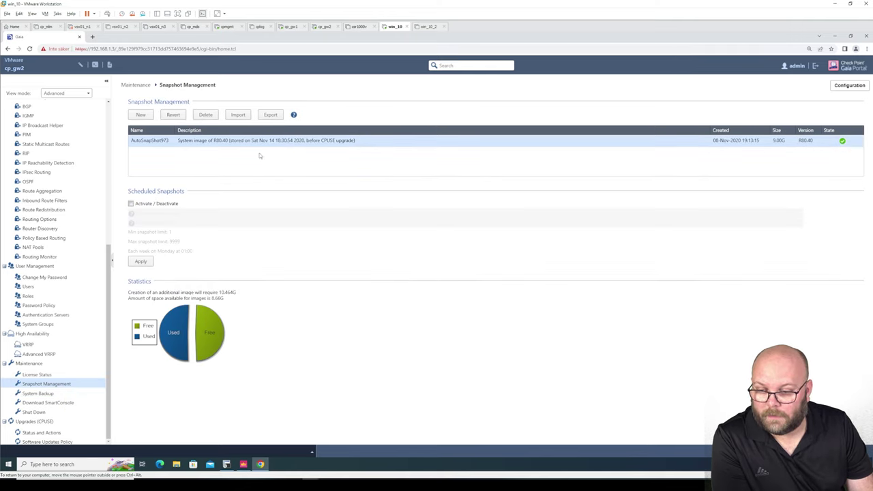
{"action": "left_click", "coordinate": [206, 114]}
{"action": "left_click", "coordinate": [419, 273]}
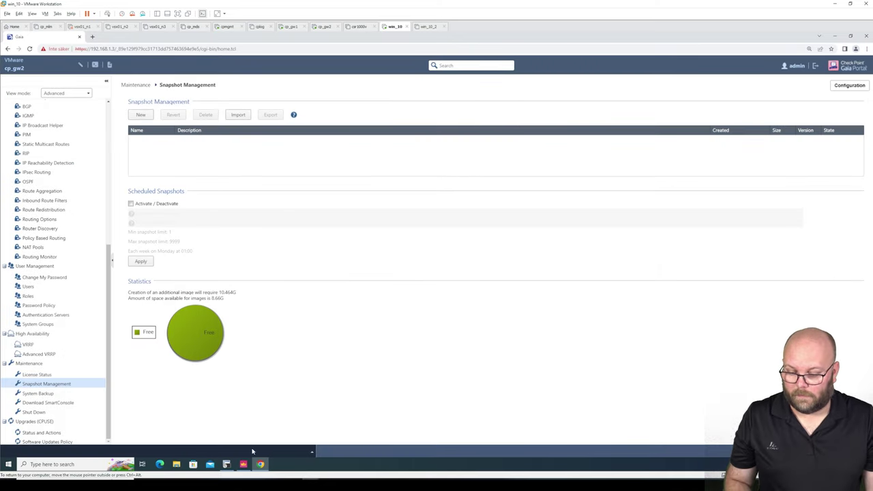
{"action": "left_click", "coordinate": [227, 465]}
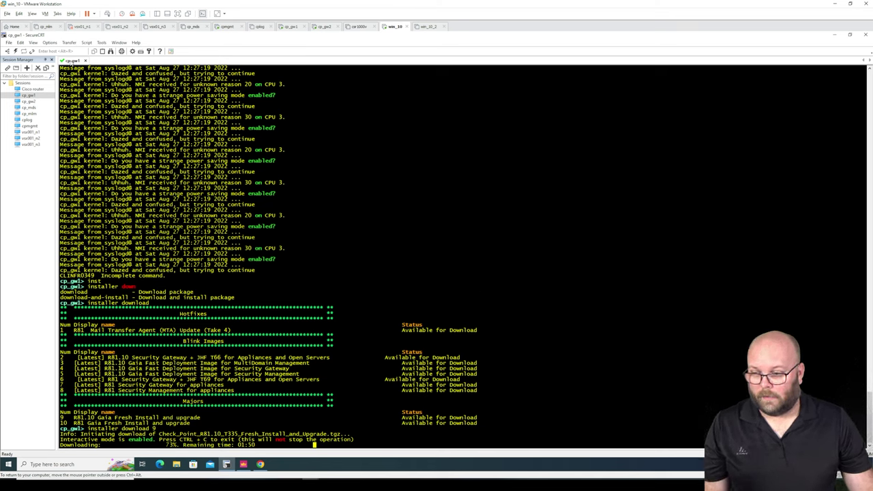
- Clone the cp_gw1 session and run 'delete snapshot AutoSnapShot319', checking the first tab's download afterwards
{"action": "right_click", "coordinate": [69, 62]}
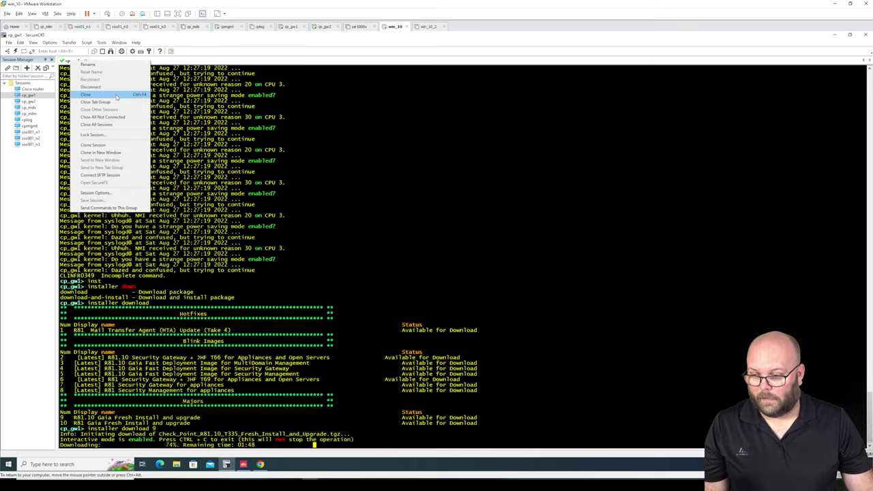
{"action": "left_click", "coordinate": [122, 144]}
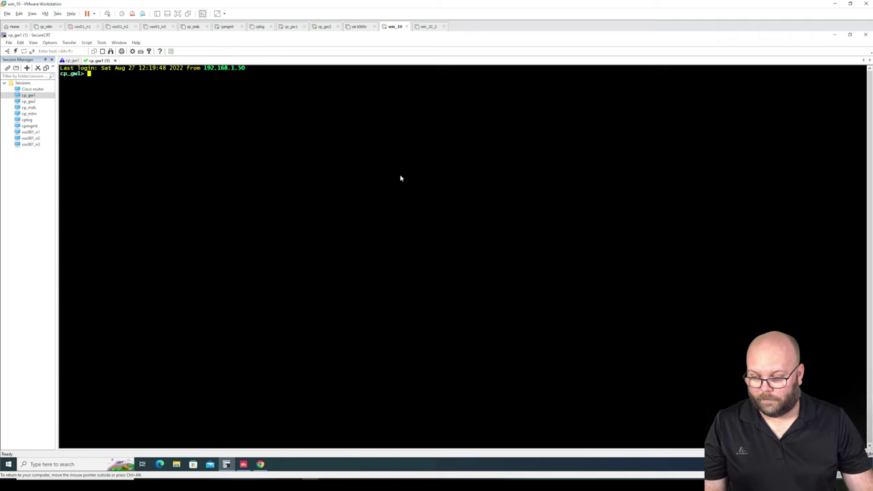
{"action": "type", "text": "dele"}
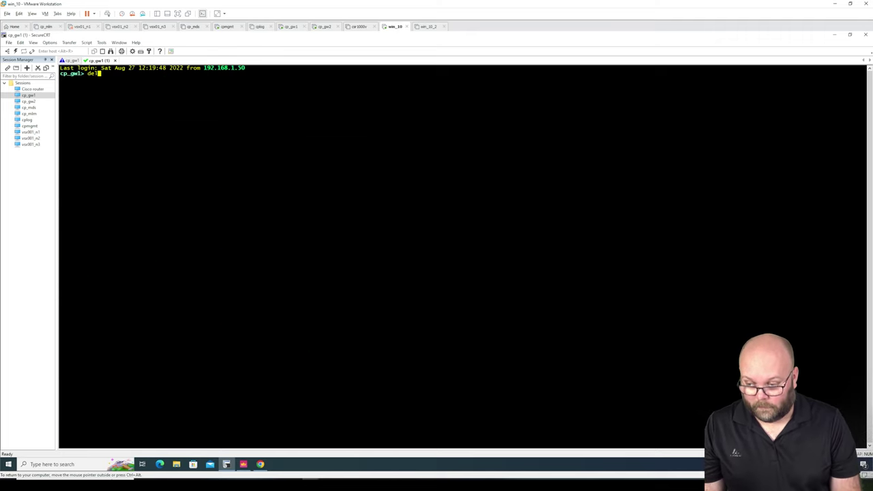
{"action": "key", "text": "Tab"}
{"action": "type", "text": "sn"}
{"action": "key", "text": "Tab"}
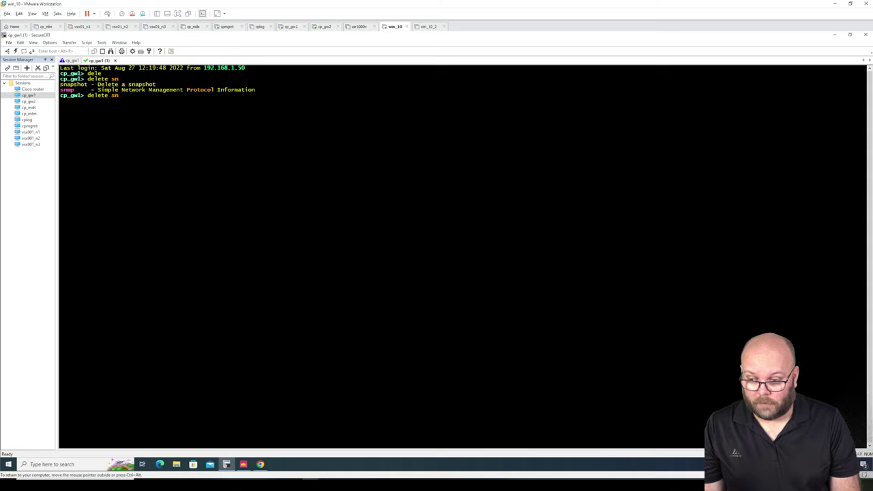
{"action": "type", "text": "aps"}
{"action": "key", "text": "Tab"}
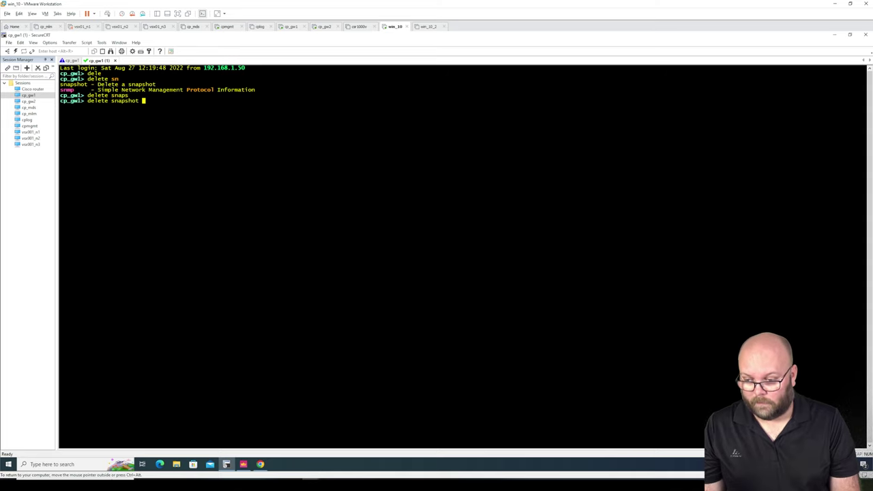
{"action": "key", "text": "Tab"}
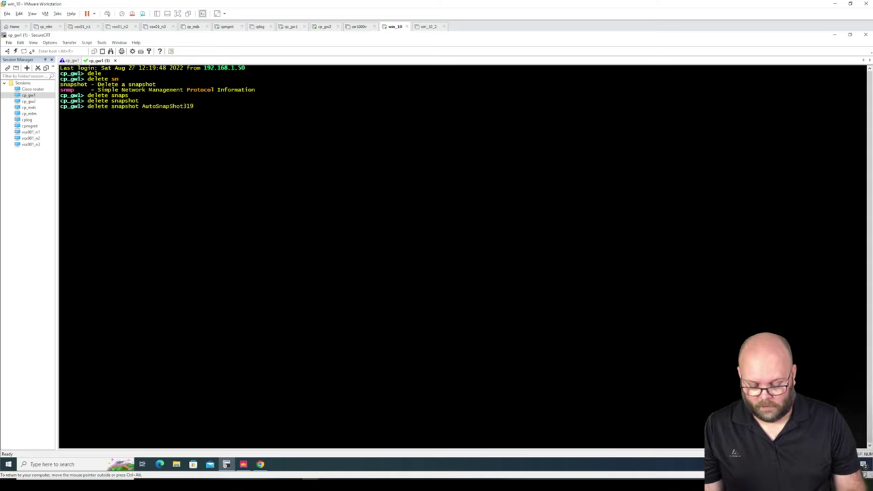
{"action": "key", "text": "Return"}
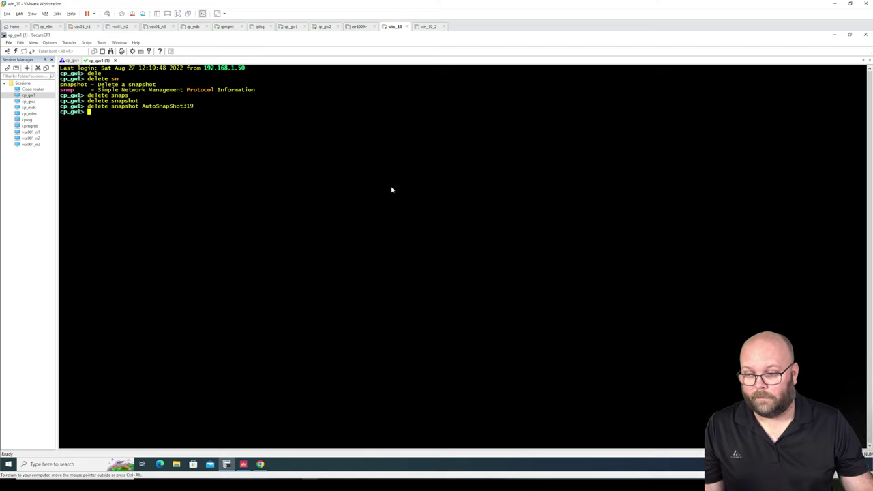
{"action": "left_click", "coordinate": [71, 61]}
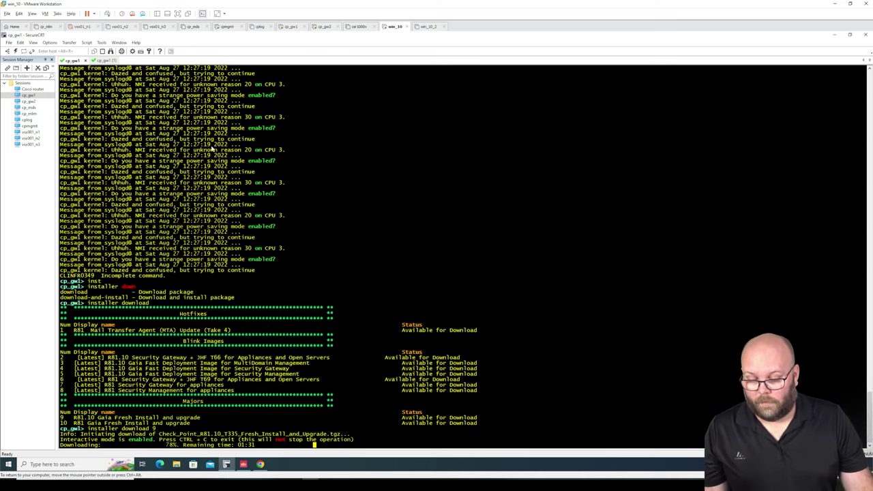
{"action": "left_click", "coordinate": [102, 60]}
- Switch cp_gw1 into expert mode by entering the expert password
{"action": "type", "text": "e"}
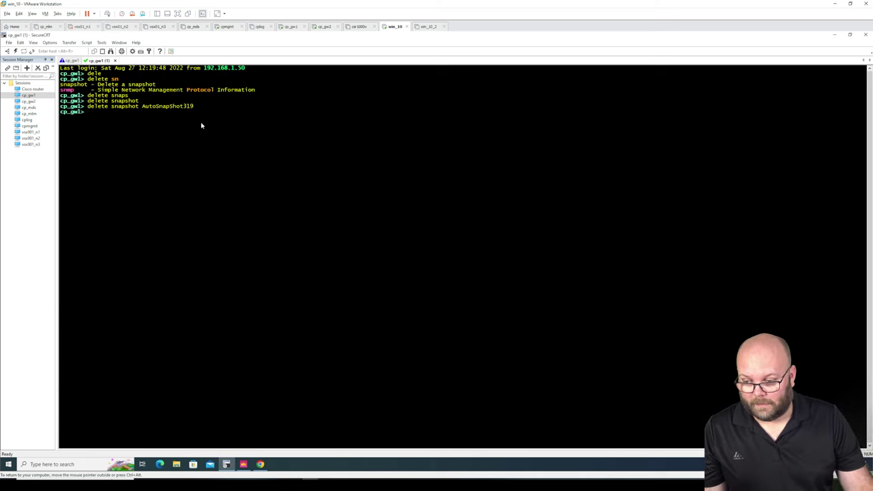
{"action": "type", "text": "xpert"}
{"action": "key", "text": "Return"}
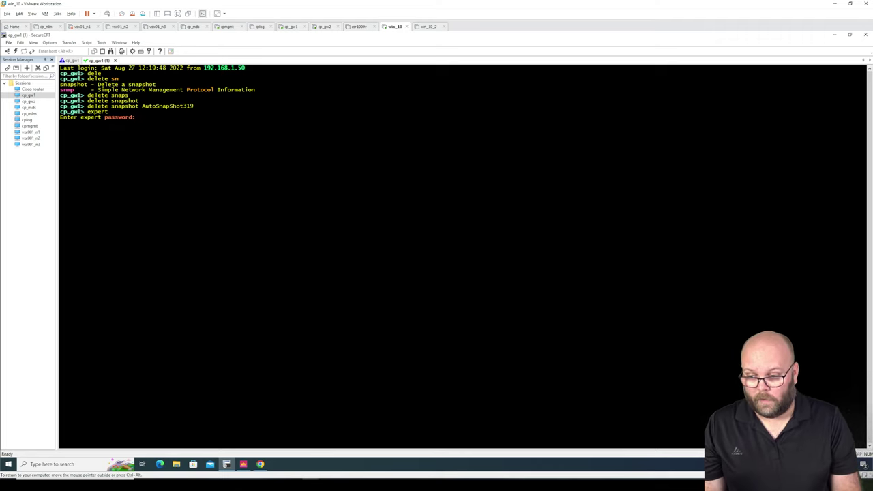
{"action": "key", "text": "Return"}
{"action": "key", "text": "Return"}
{"action": "key", "text": "Return"}
{"action": "key", "text": "Return"}
{"action": "key", "text": "Return"}
- Run 'watch cphaprob stat' without -d, showing cp_gw1 Active and cp_gw2 Standby
{"action": "type", "text": "watch cp"}
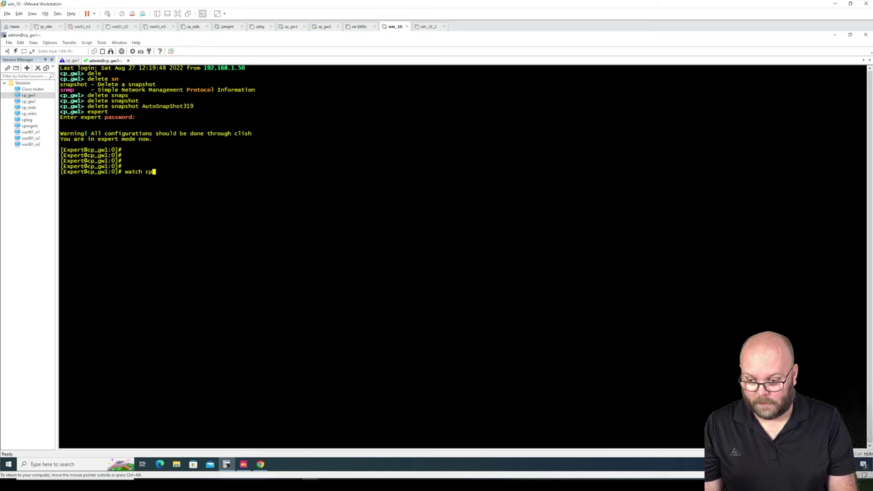
{"action": "type", "text": "ha"}
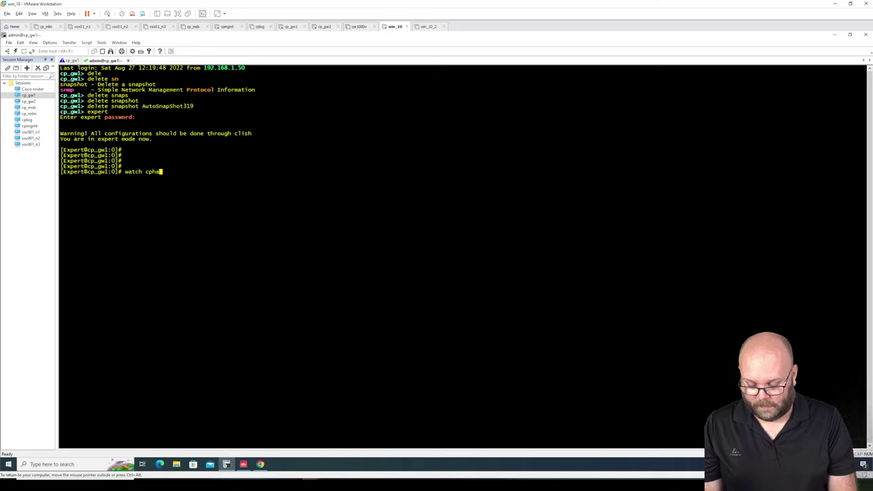
{"action": "type", "text": "prob stat"}
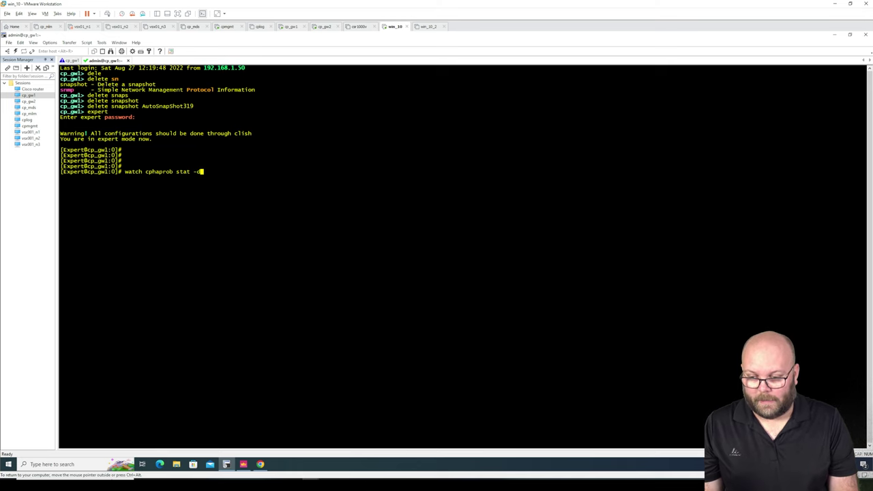
{"action": "type", "text": " -d"}
{"action": "key", "text": "Return"}
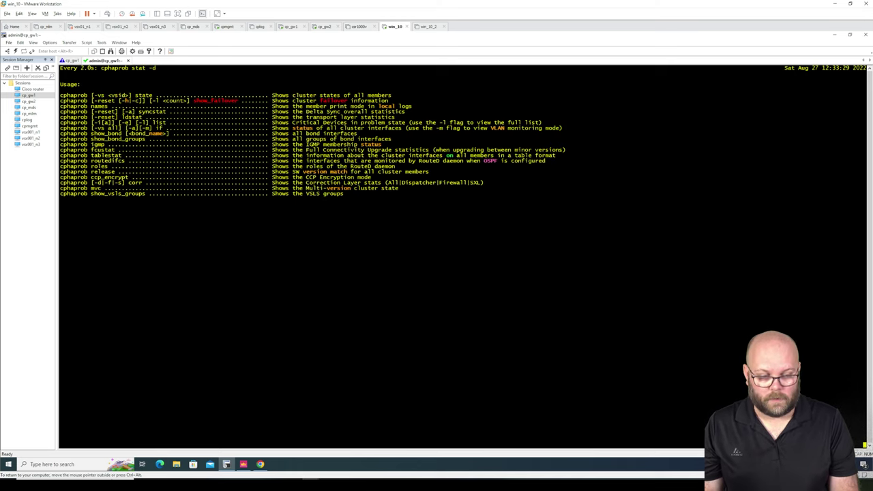
{"action": "key", "text": "ctrl+c"}
{"action": "key", "text": "Up"}
{"action": "key", "text": "BackSpace"}
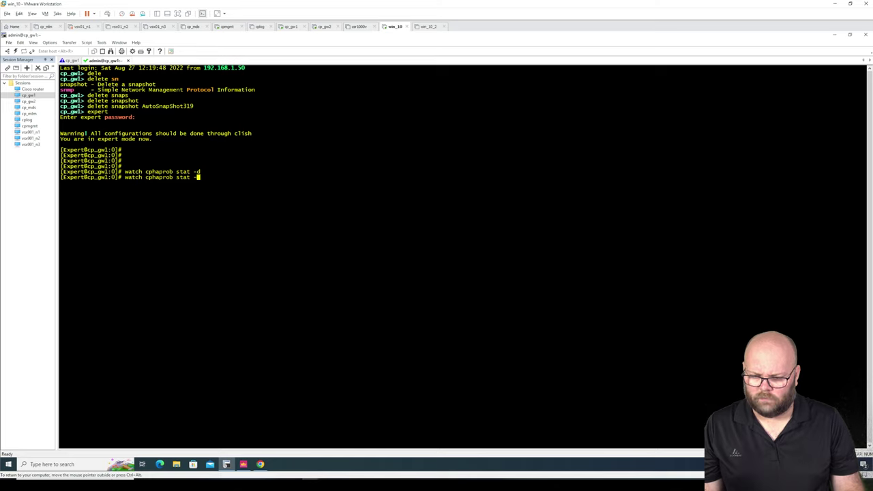
{"action": "key", "text": "BackSpace"}
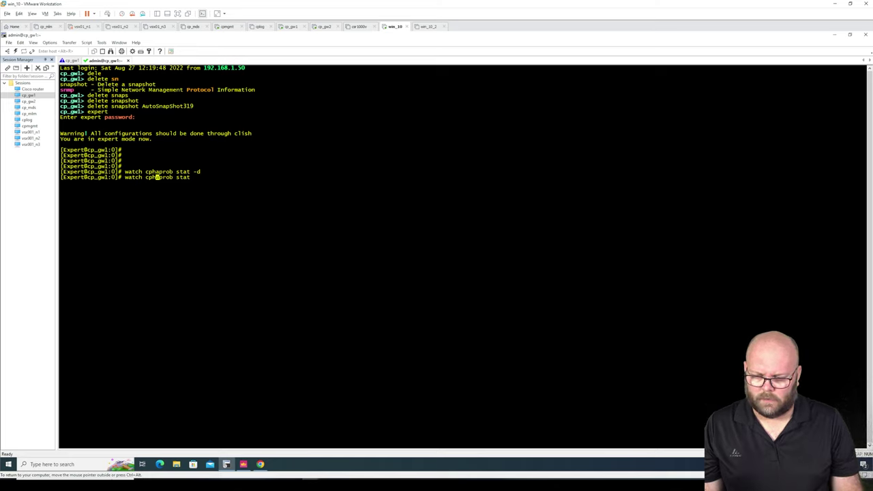
{"action": "key", "text": "ctrl+u"}
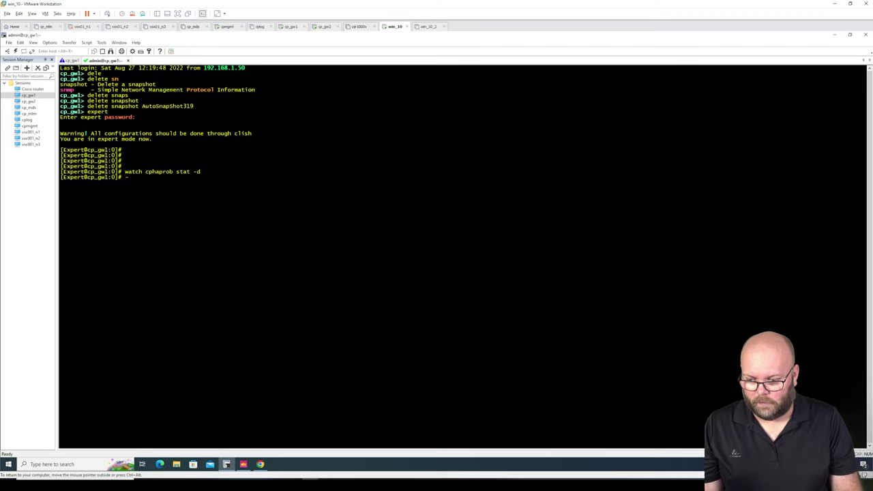
{"action": "key", "text": "Up"}
{"action": "key", "text": "BackSpace"}
{"action": "key", "text": "BackSpace"}
{"action": "key", "text": "Left"}
{"action": "key", "text": "Left"}
{"action": "key", "text": "Left"}
{"action": "key", "text": "Left"}
{"action": "key", "text": "Left"}
{"action": "key", "text": "Left"}
{"action": "key", "text": "Left"}
{"action": "key", "text": "Left"}
{"action": "key", "text": "Left"}
{"action": "key", "text": "Left"}
{"action": "key", "text": "Left"}
{"action": "key", "text": "Left"}
{"action": "key", "text": "Left"}
{"action": "key", "text": "Left"}
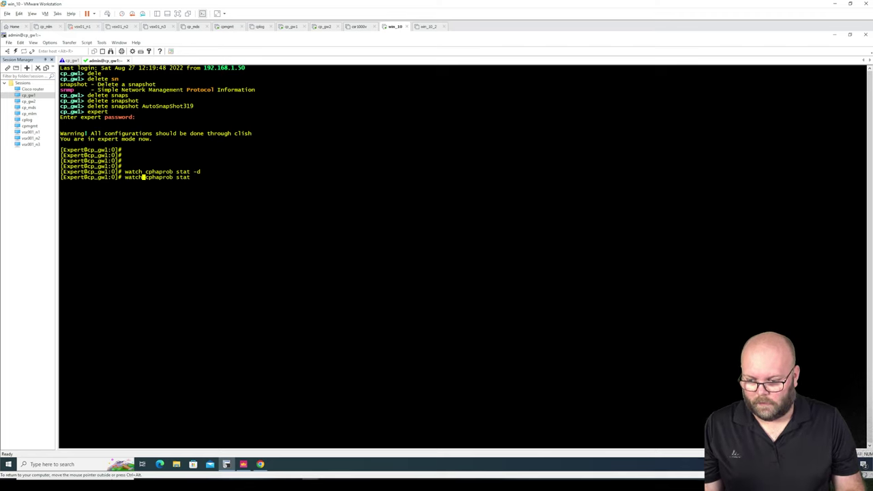
{"action": "key", "text": "Return"}
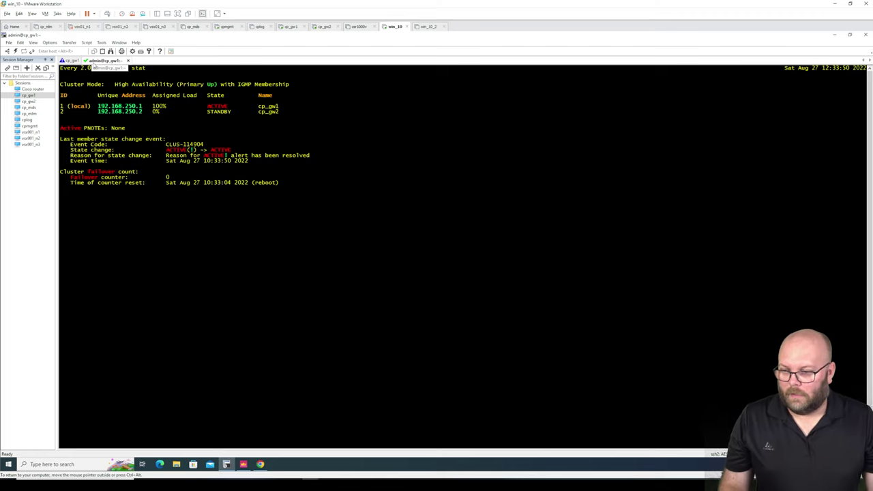
- Tile the two cp_gw1 SecureCRT sessions vertically, cluster status beside the R81.10 download
{"action": "left_click", "coordinate": [120, 43]}
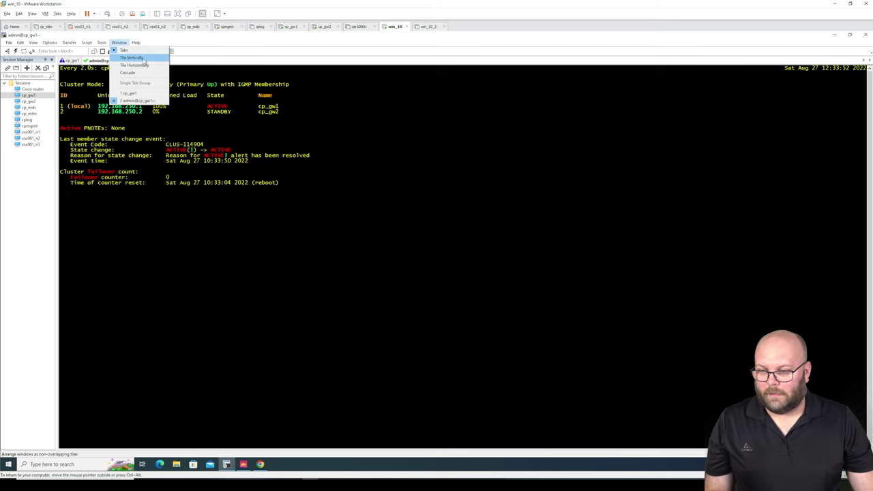
{"action": "left_click", "coordinate": [132, 57]}
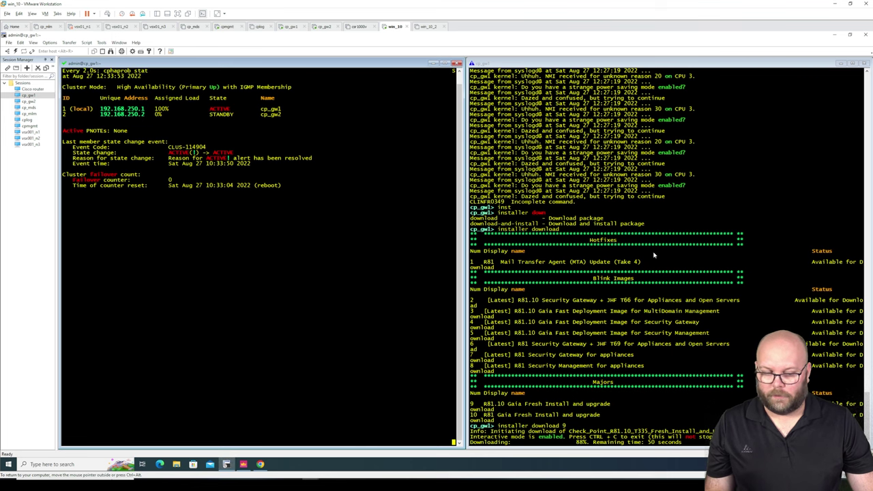
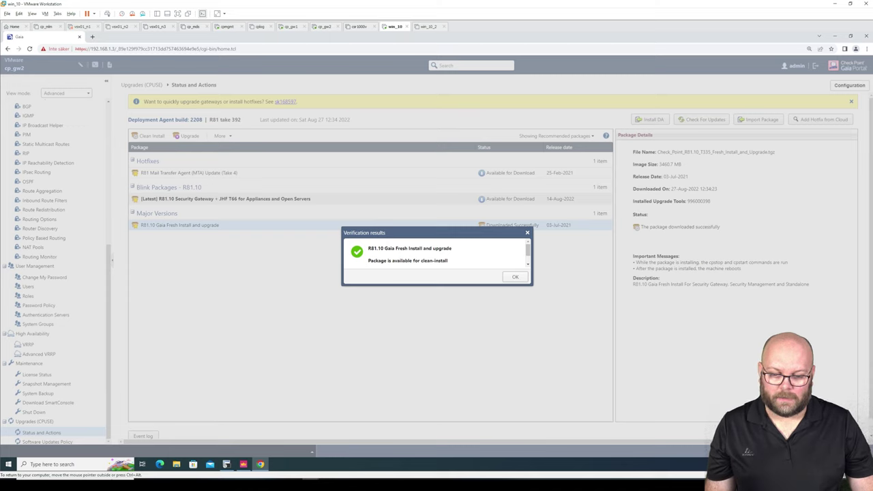
- Close the verification results and compare the Blink and R81.10 Gaia Fresh Install package details
{"action": "left_click", "coordinate": [528, 264]}
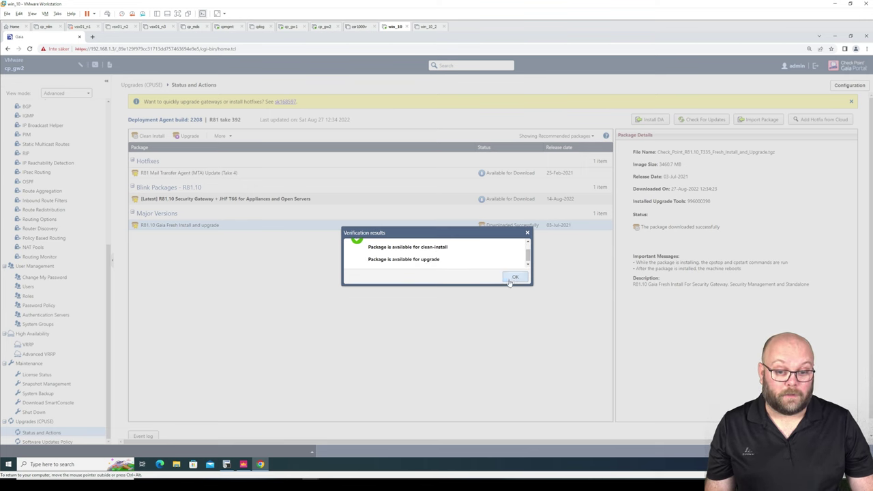
{"action": "left_click", "coordinate": [512, 278]}
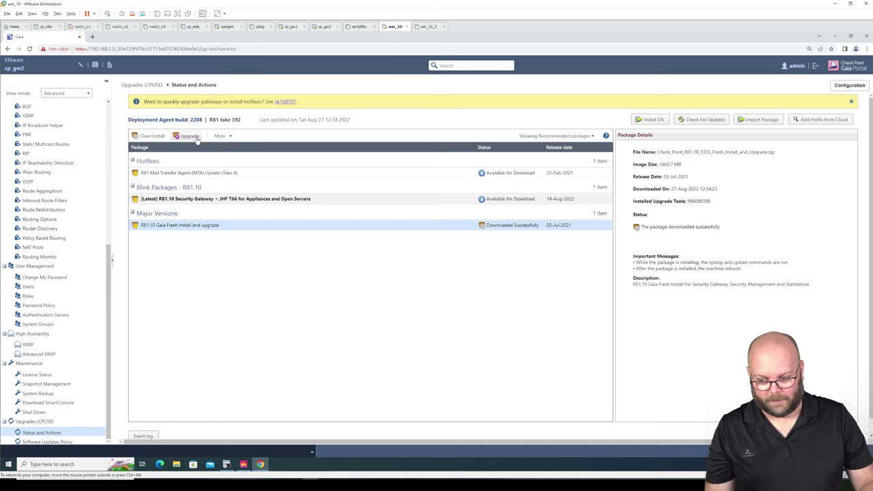
{"action": "left_click", "coordinate": [304, 199]}
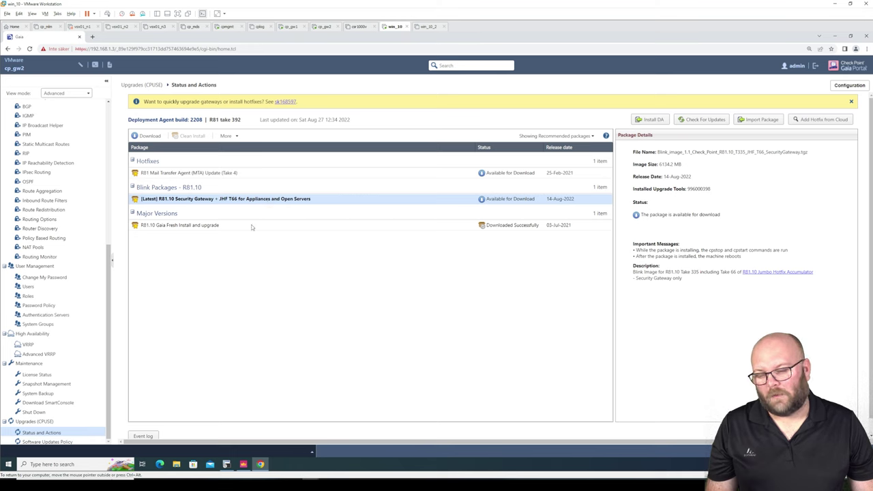
{"action": "left_click", "coordinate": [251, 225]}
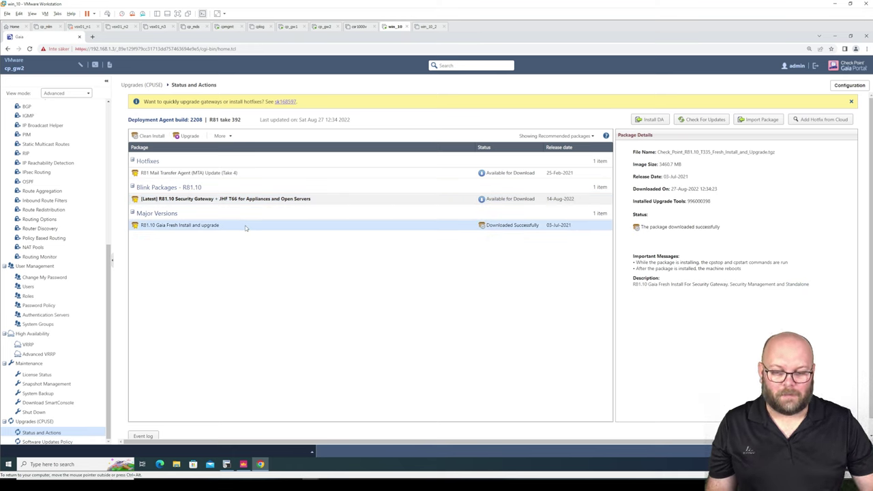
{"action": "left_click", "coordinate": [268, 202]}
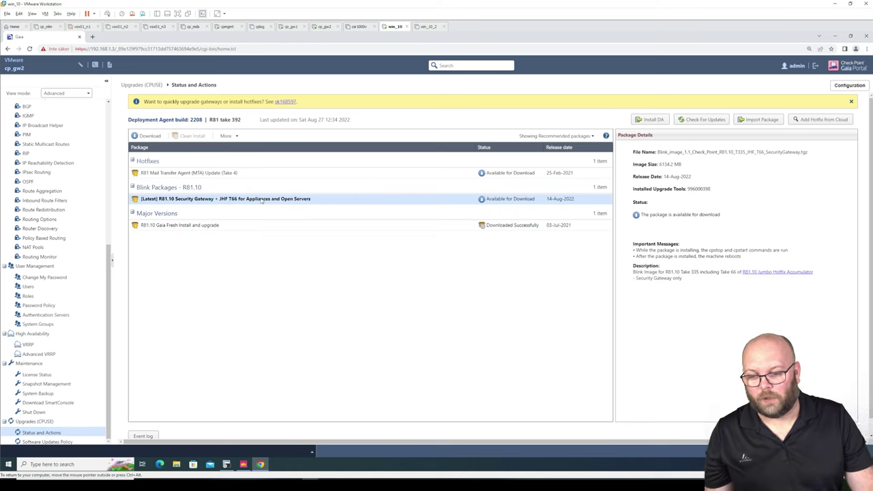
{"action": "left_click", "coordinate": [274, 225]}
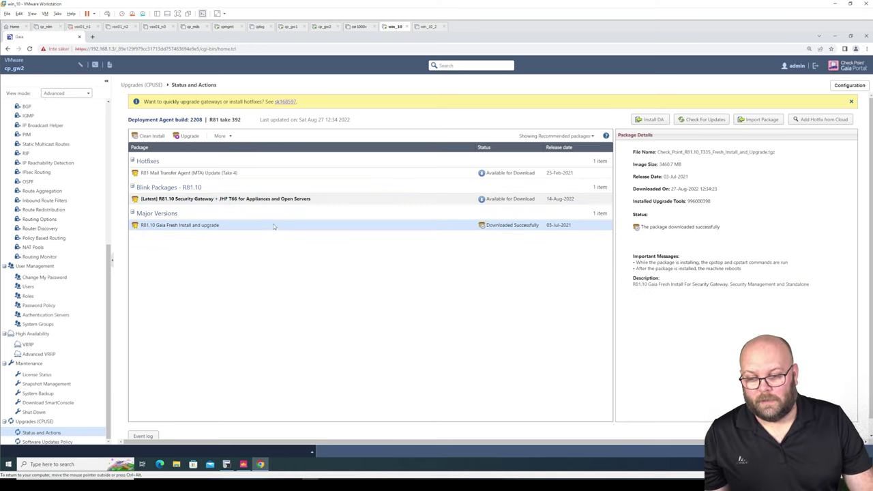
{"action": "left_click", "coordinate": [226, 464]}
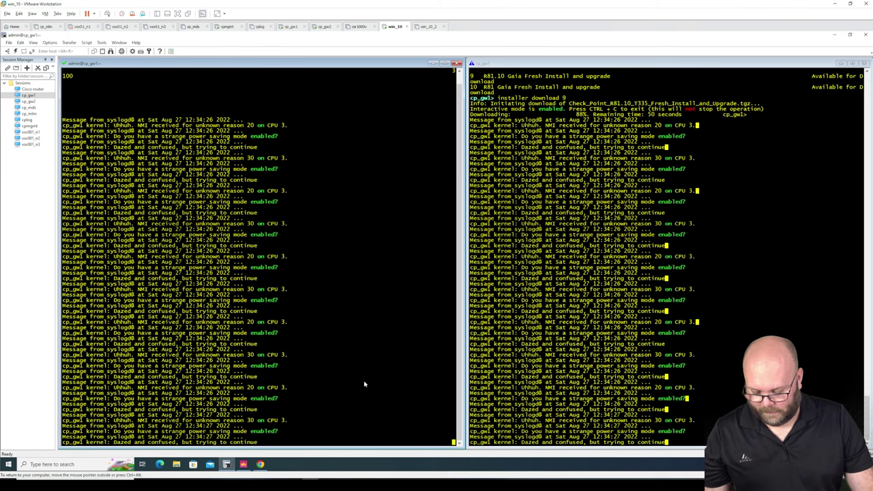
- Clear the cp_gw1 installer prompt and rerun 'watch -d cphaprob stat' in the expert session
{"action": "left_click", "coordinate": [671, 320]}
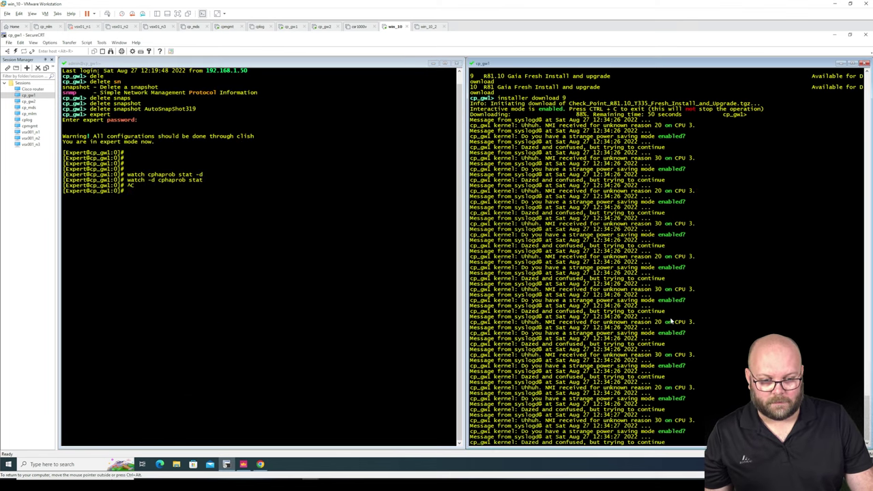
{"action": "key", "text": "Return"}
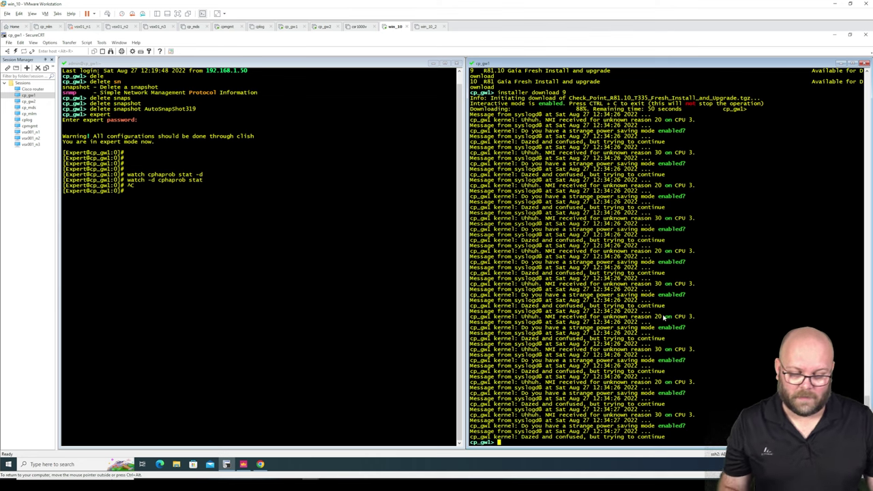
{"action": "key", "text": "Return"}
{"action": "key", "text": "Return"}
{"action": "key", "text": "Return"}
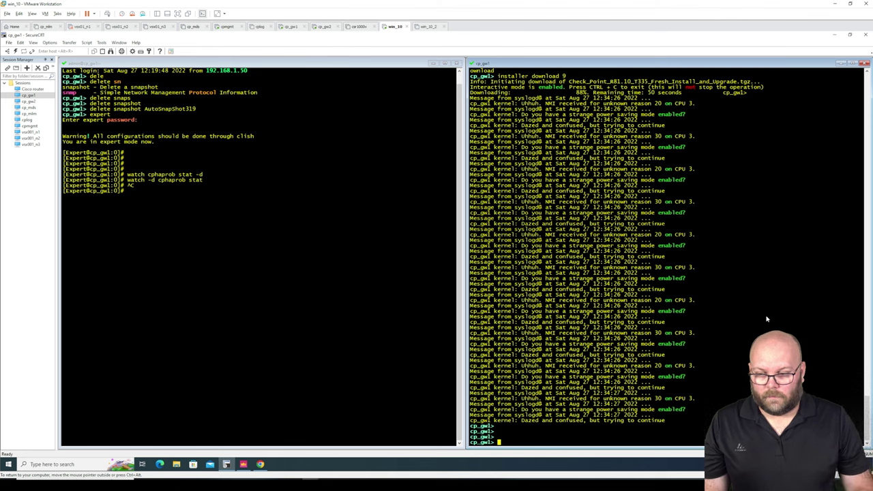
{"action": "left_click", "coordinate": [245, 203]}
{"action": "key", "text": "Up"}
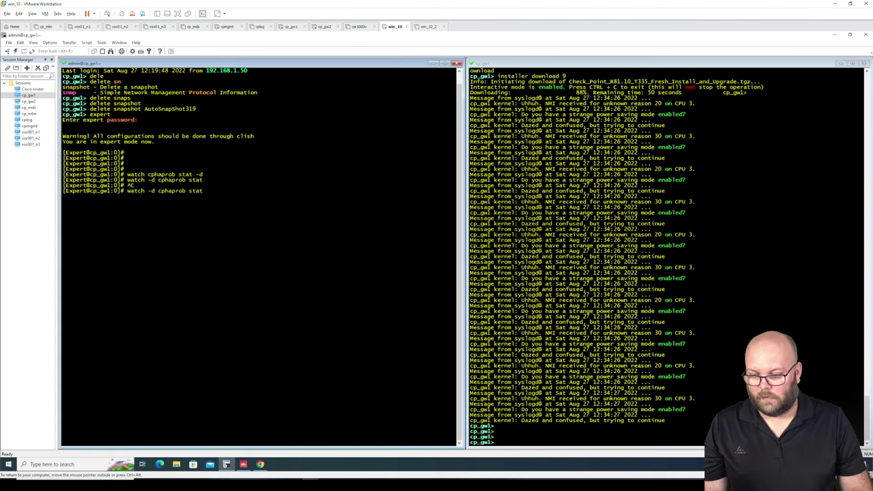
{"action": "key", "text": "Return"}
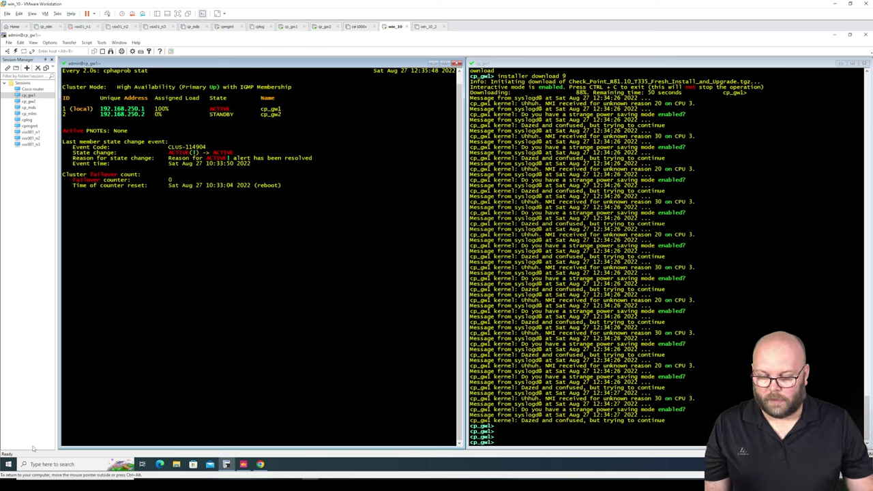
- Open Command Prompt and run a continuous 'ping 8.8.8.8 -t', correcting the typo
{"action": "left_click", "coordinate": [9, 464]}
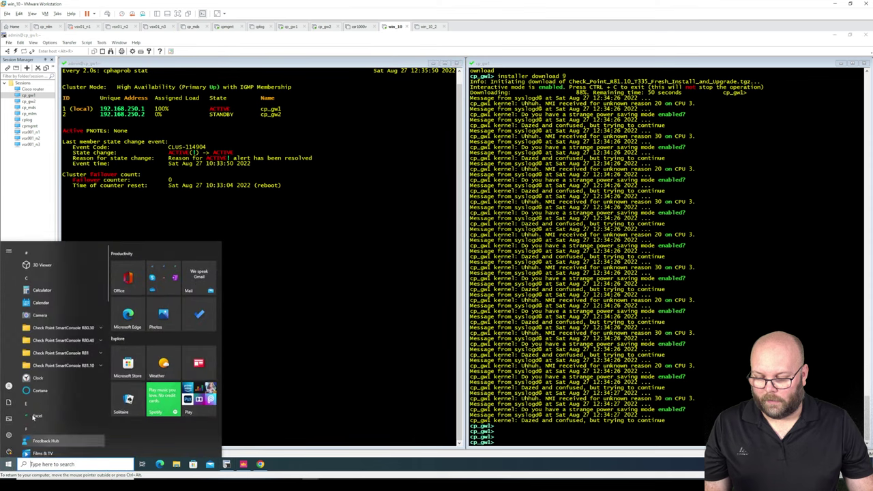
{"action": "type", "text": "cmd"}
{"action": "key", "text": "Return"}
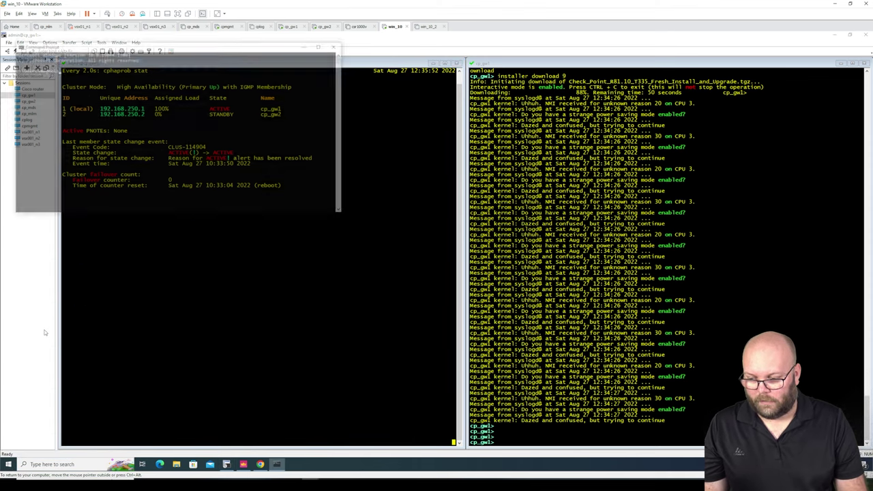
{"action": "type", "text": "ping 8.8.8.8 -t"}
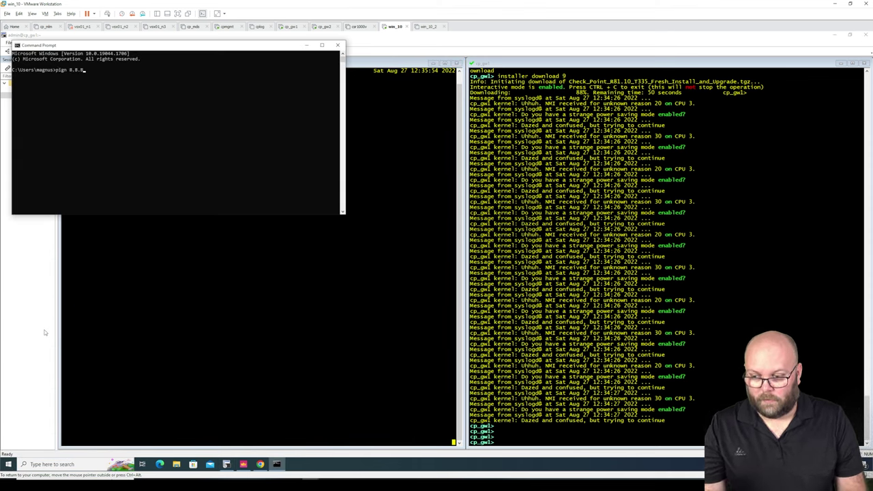
{"action": "key", "text": "Return"}
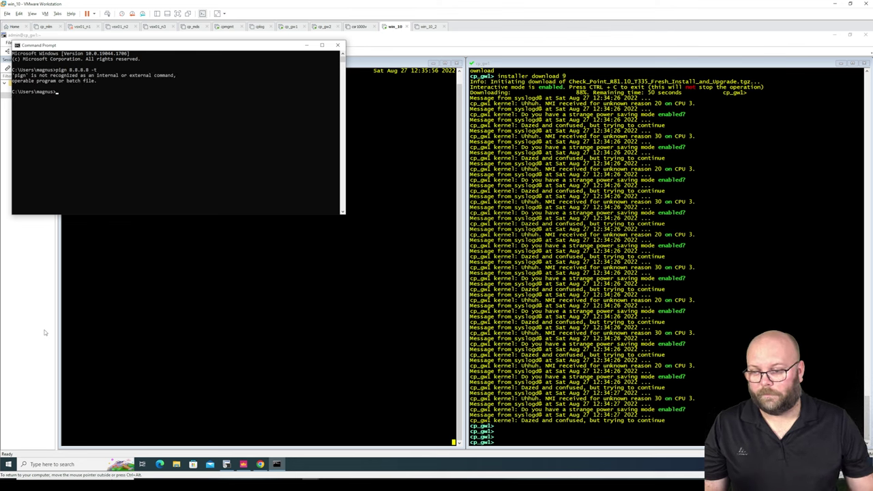
{"action": "key", "text": "Up"}
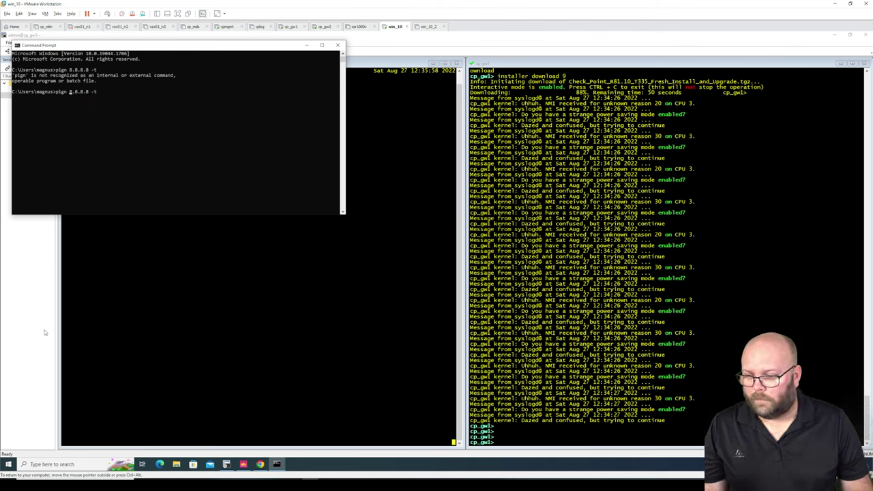
{"action": "key", "text": "BackSpace"}
{"action": "key", "text": "BackSpace"}
{"action": "key", "text": "BackSpace"}
{"action": "type", "text": "ng"}
{"action": "key", "text": "Return"}
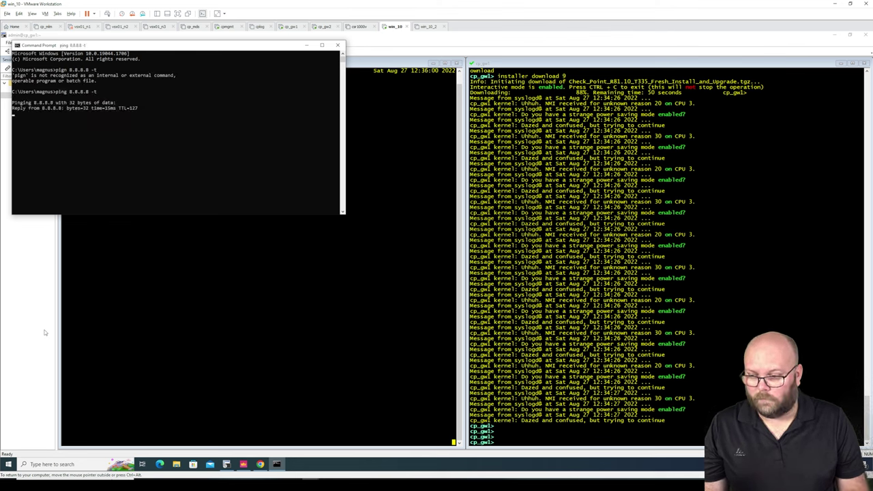
- Arrange the ping and Gaia Portal windows so the cluster status stays visible
{"action": "left_click_drag", "start_coordinate": [244, 48], "coordinate": [689, 78]}
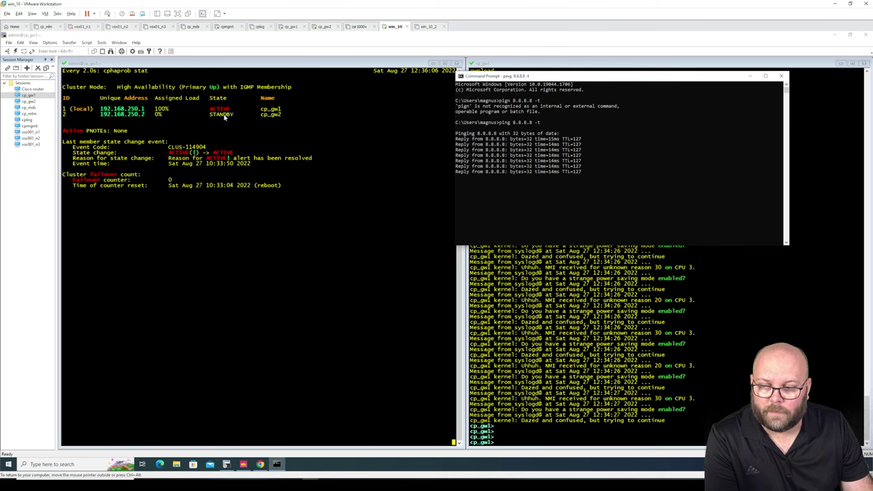
{"action": "left_click", "coordinate": [260, 465]}
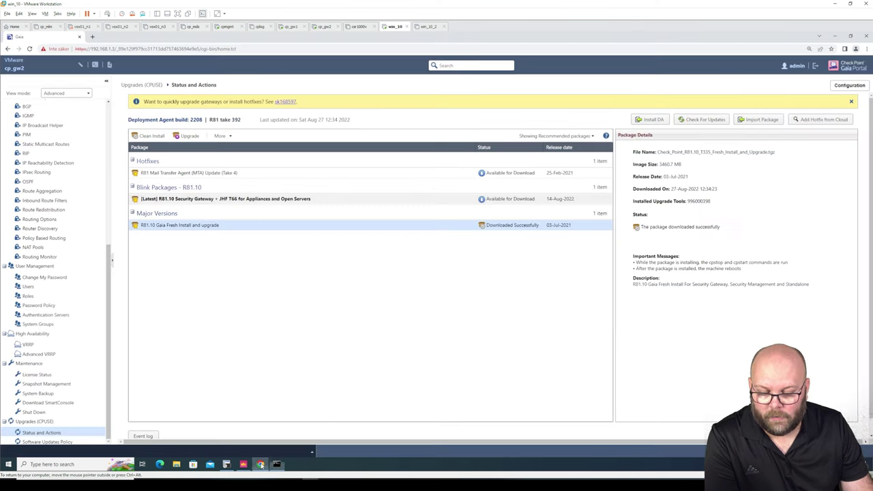
{"action": "left_click", "coordinate": [851, 35]}
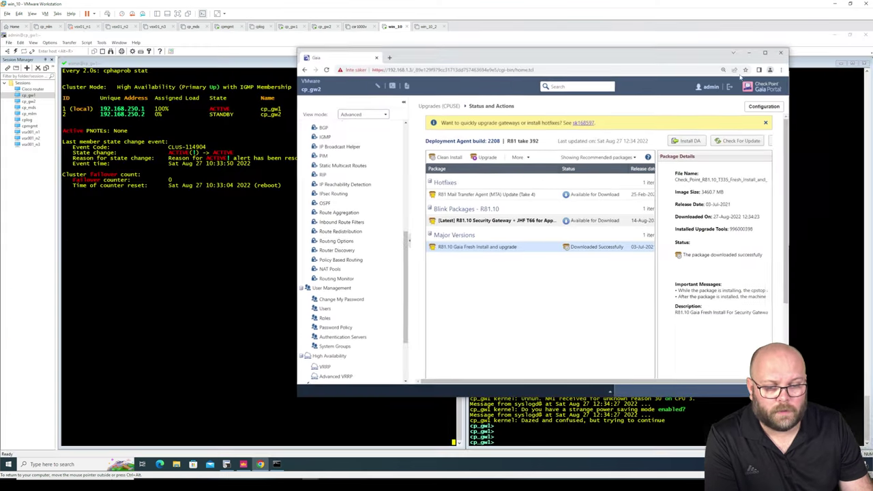
{"action": "left_click_drag", "start_coordinate": [443, 59], "coordinate": [539, 139]}
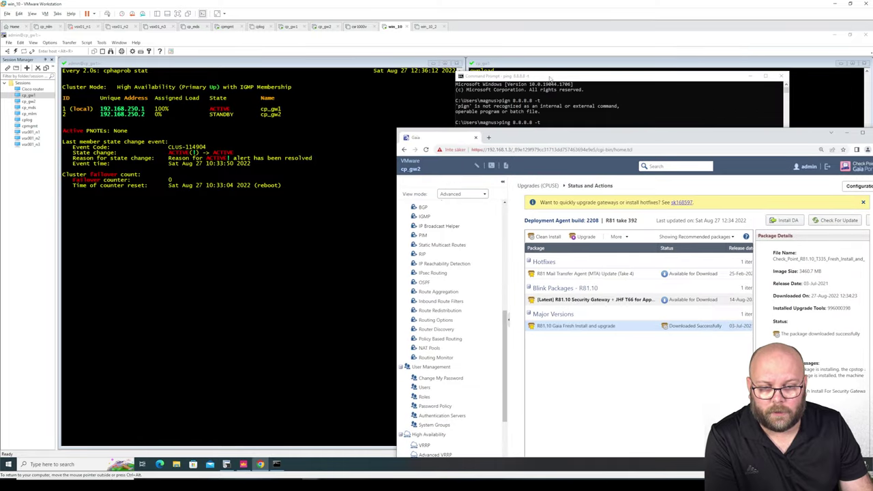
{"action": "left_click_drag", "start_coordinate": [171, 209], "coordinate": [136, 209]}
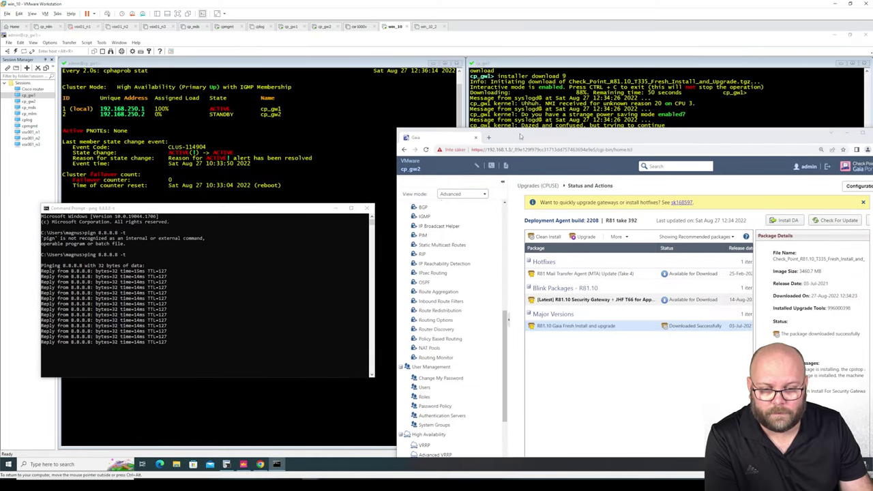
{"action": "left_click_drag", "start_coordinate": [520, 134], "coordinate": [476, 61]}
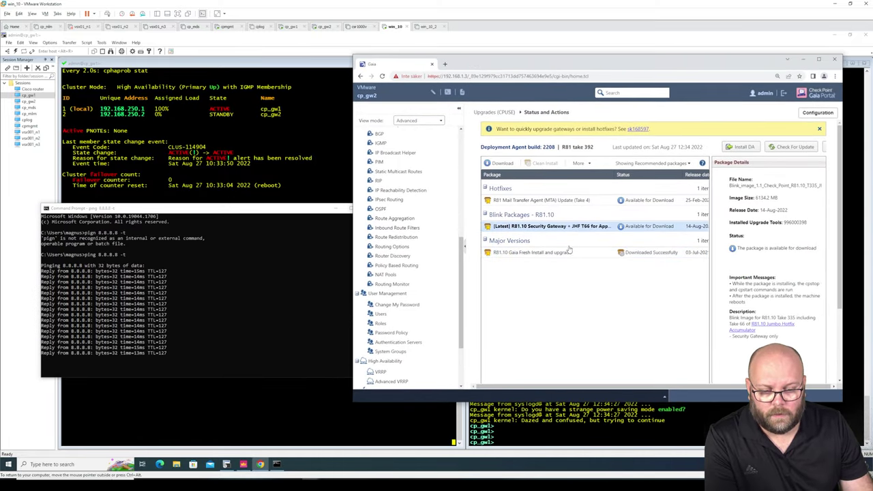
{"action": "left_click", "coordinate": [244, 464]}
- Check fw-cluster1's latest main_office policy installation details, then return to the Gaia Portal
{"action": "key", "text": "Down"}
{"action": "key", "text": "Down"}
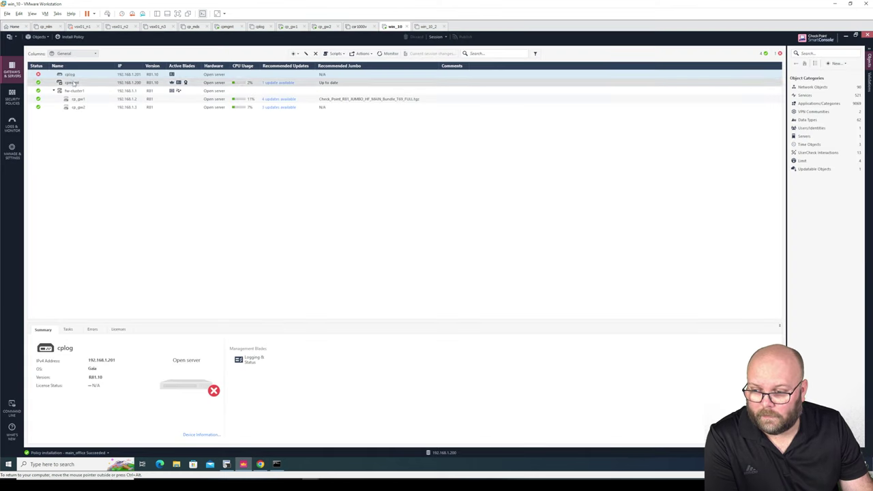
{"action": "left_click", "coordinate": [110, 453]}
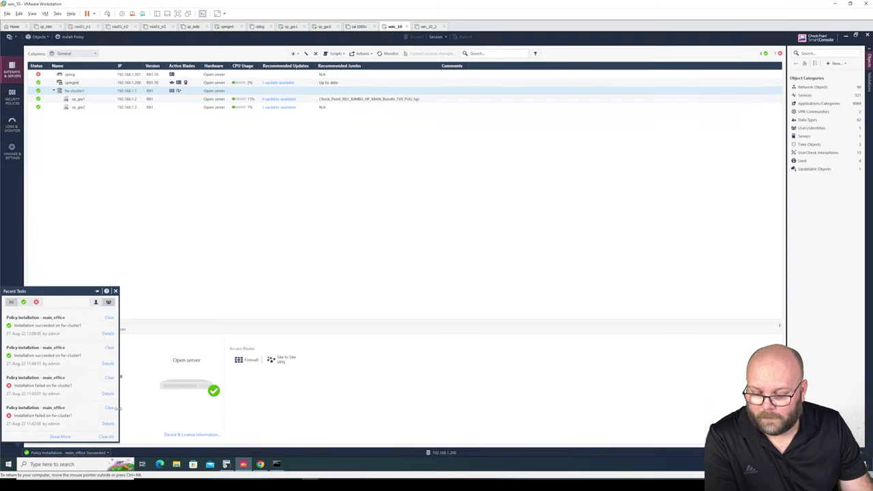
{"action": "left_click", "coordinate": [108, 333]}
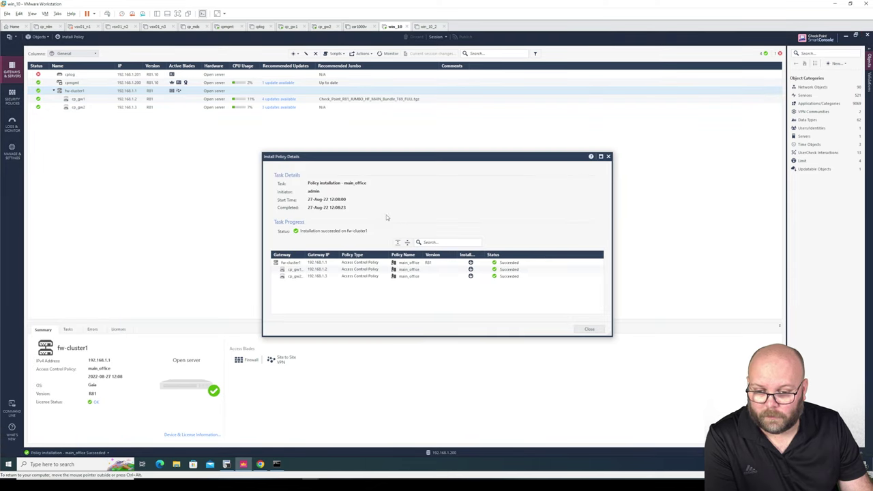
{"action": "left_click", "coordinate": [592, 330]}
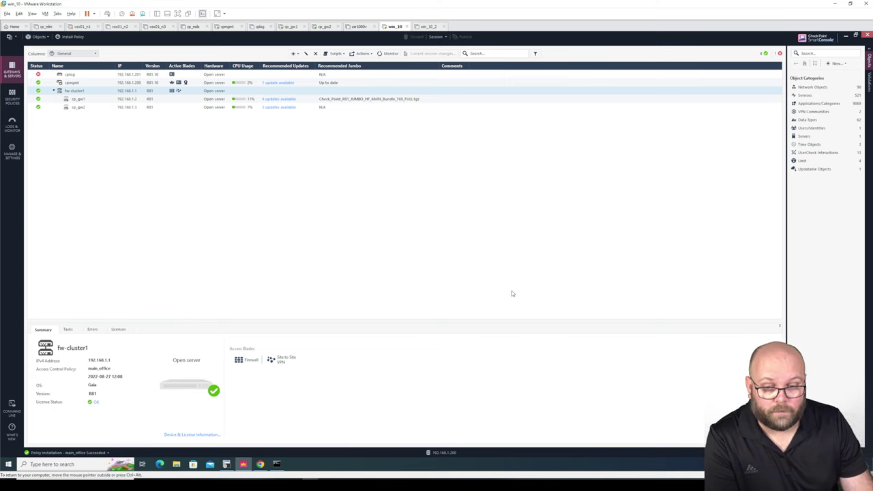
{"action": "left_click", "coordinate": [260, 464]}
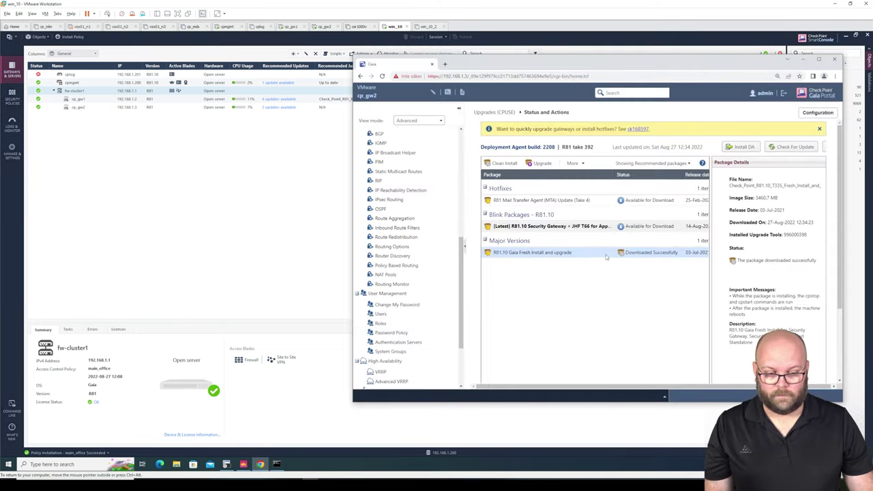
- Start cp_gw2's R81.10 Fresh Install upgrade with automatic reboot, then revisit Status and Actions
{"action": "left_click", "coordinate": [544, 164]}
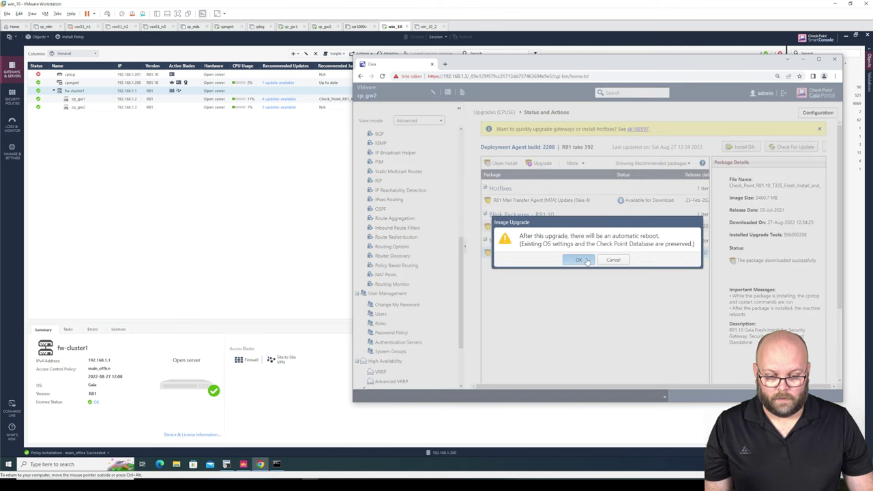
{"action": "left_click", "coordinate": [578, 259]}
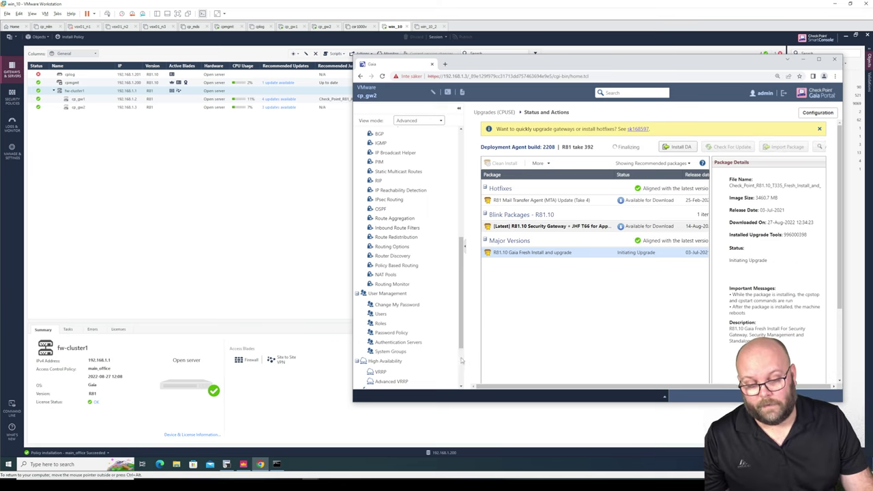
{"action": "scroll", "coordinate": [461, 360], "scroll_direction": "down", "scroll_amount": 2}
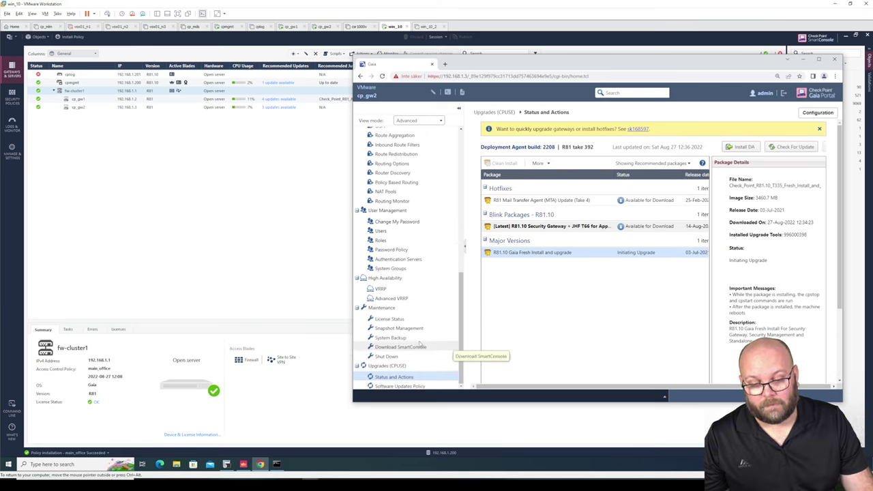
{"action": "left_click", "coordinate": [390, 338]}
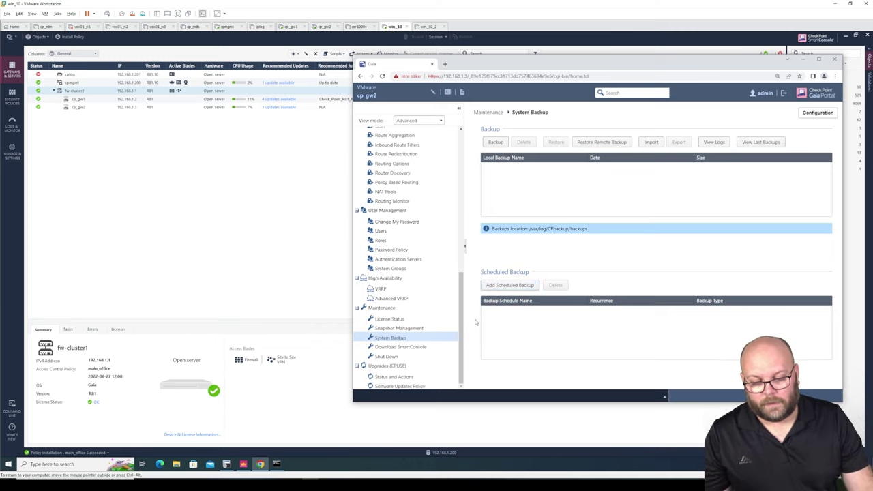
{"action": "left_click", "coordinate": [393, 377]}
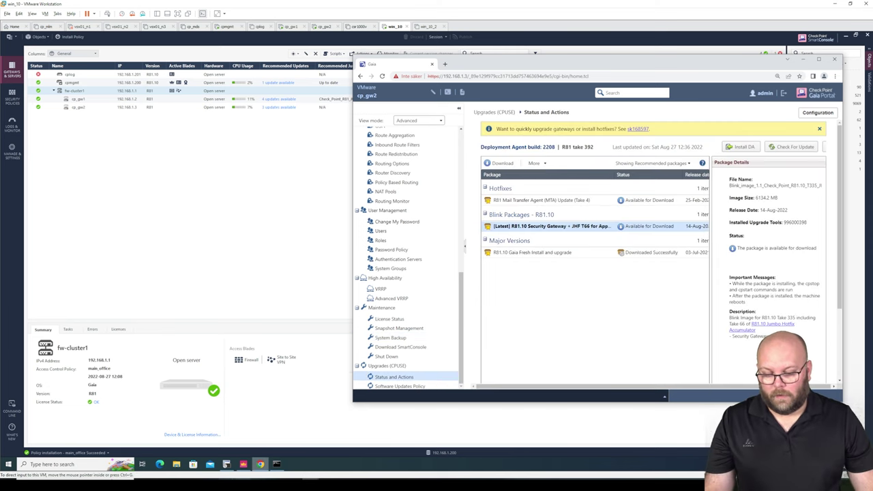
- Run 'show configuration' in the right-hand cp_gw1 session and quit the pager
{"action": "mouse_move", "coordinate": [228, 465]}
{"action": "left_click", "coordinate": [237, 446]}
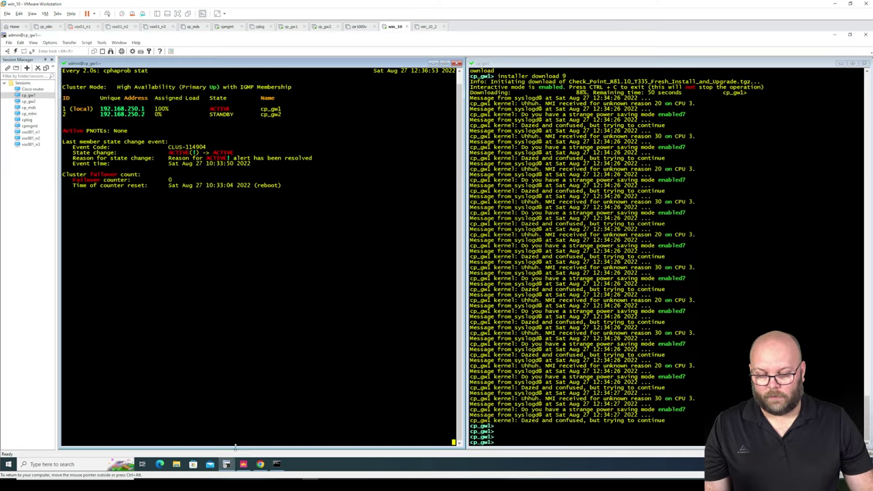
{"action": "left_click", "coordinate": [729, 325]}
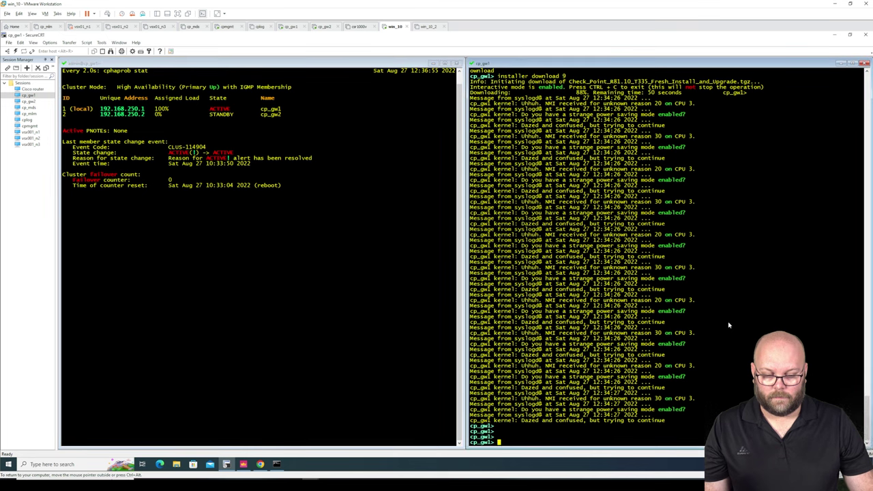
{"action": "type", "text": "show configu"}
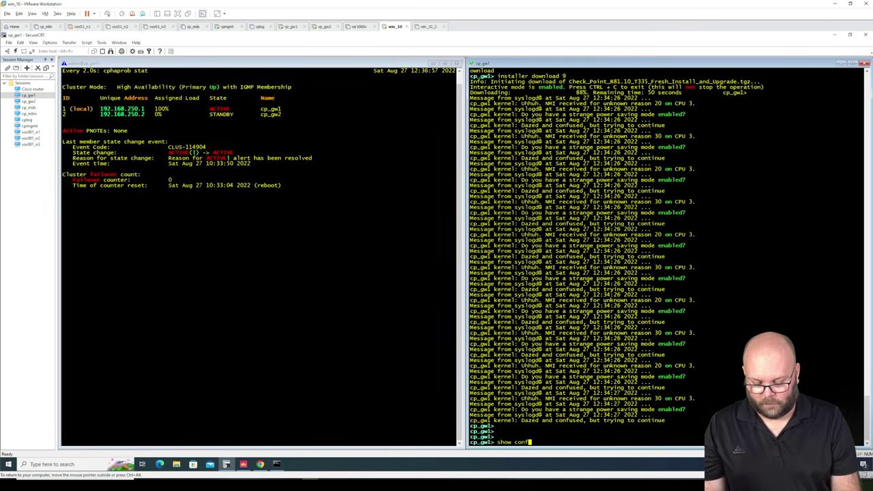
{"action": "key", "text": "Tab"}
{"action": "key", "text": "Return"}
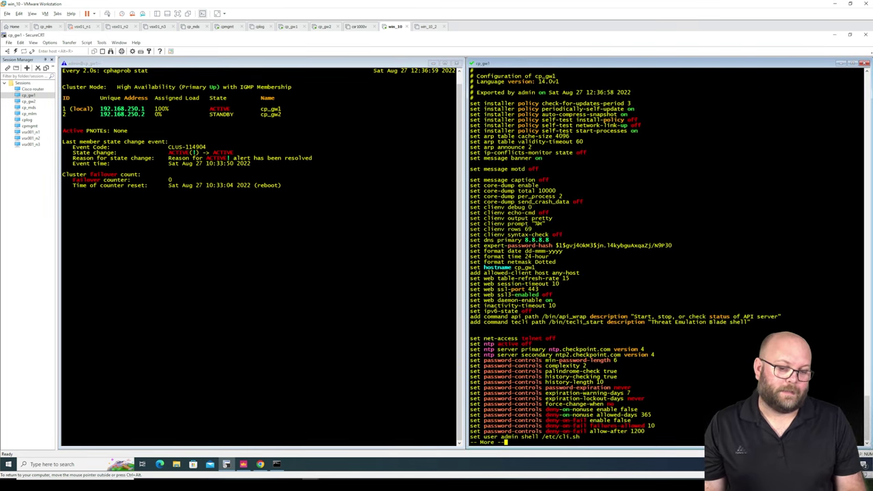
{"action": "key", "text": "q"}
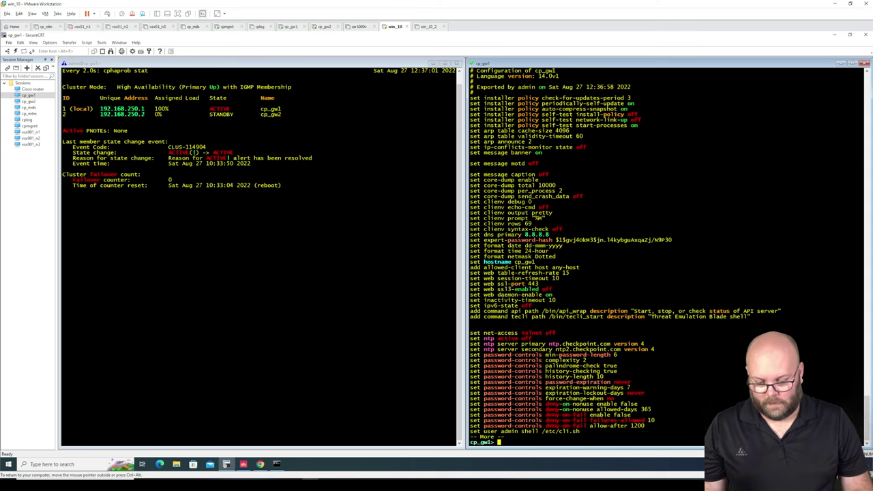
{"action": "key", "text": "Return"}
{"action": "key", "text": "Return"}
{"action": "key", "text": "Return"}
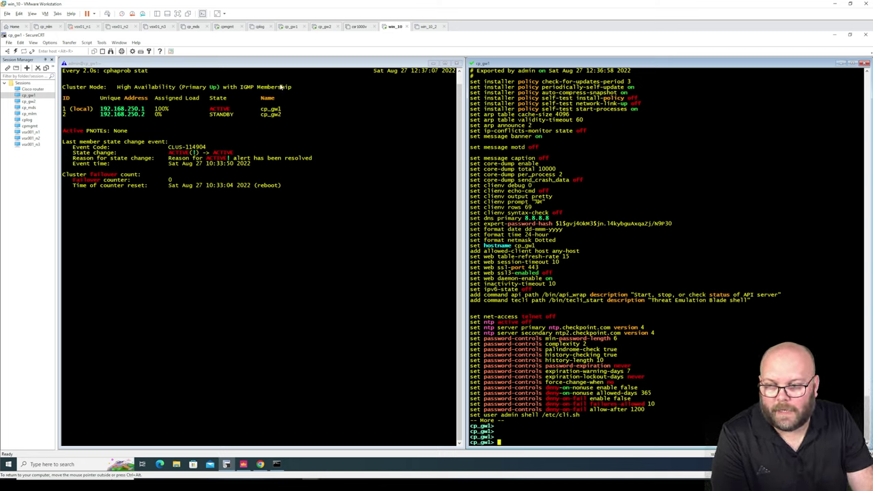
- Watch the R81.10 package progress beside the ping, then return to the cluster status terminal
{"action": "left_click", "coordinate": [259, 464]}
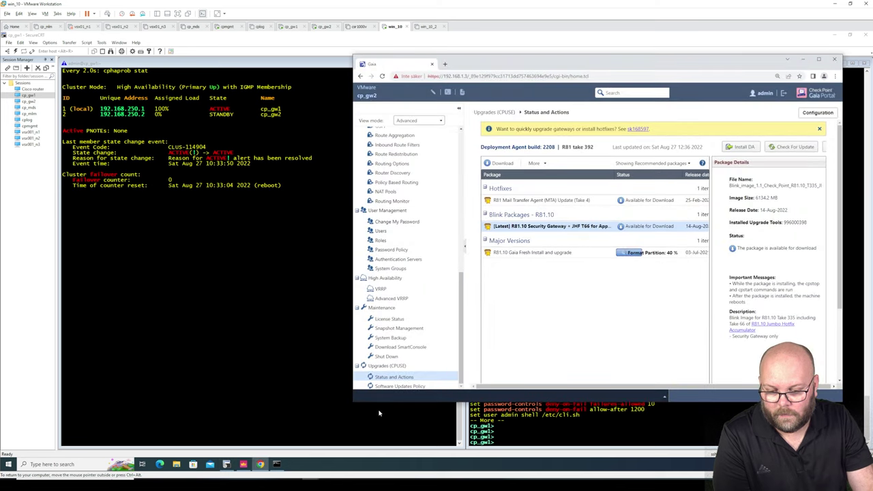
{"action": "left_click", "coordinate": [277, 464]}
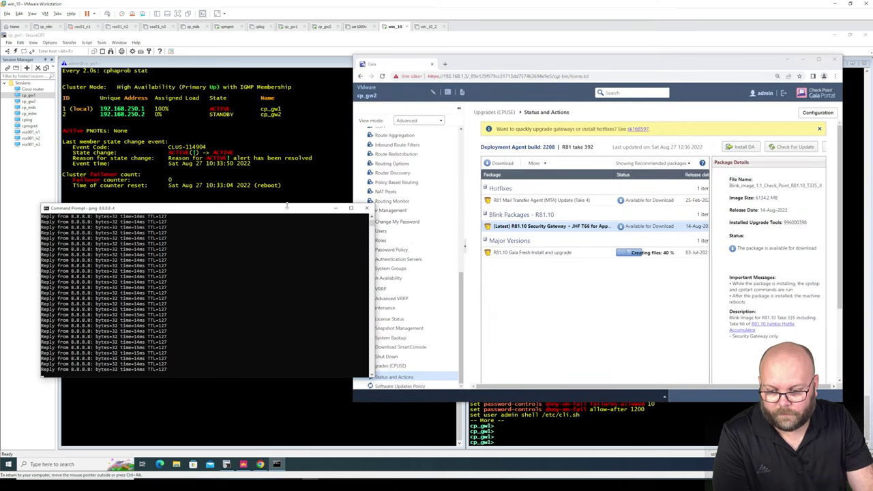
{"action": "left_click_drag", "start_coordinate": [284, 208], "coordinate": [259, 237]}
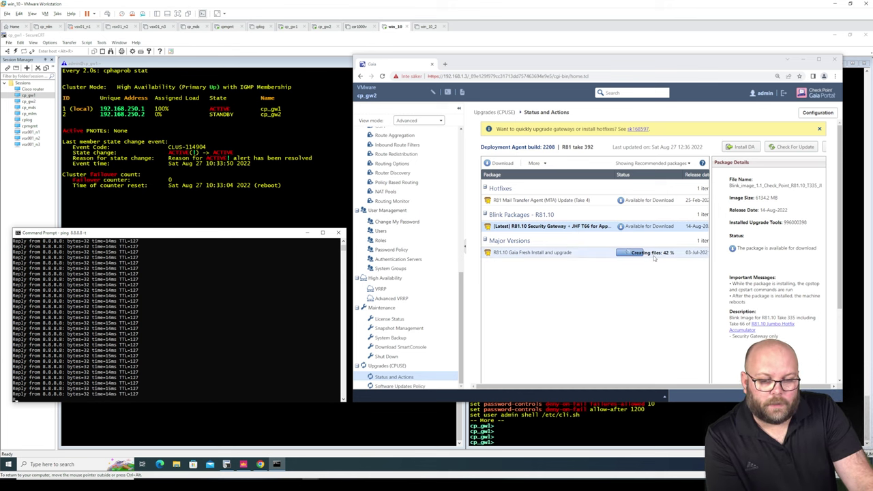
{"action": "left_click", "coordinate": [535, 252]}
{"action": "scroll", "coordinate": [539, 230], "scroll_direction": "down", "scroll_amount": 1}
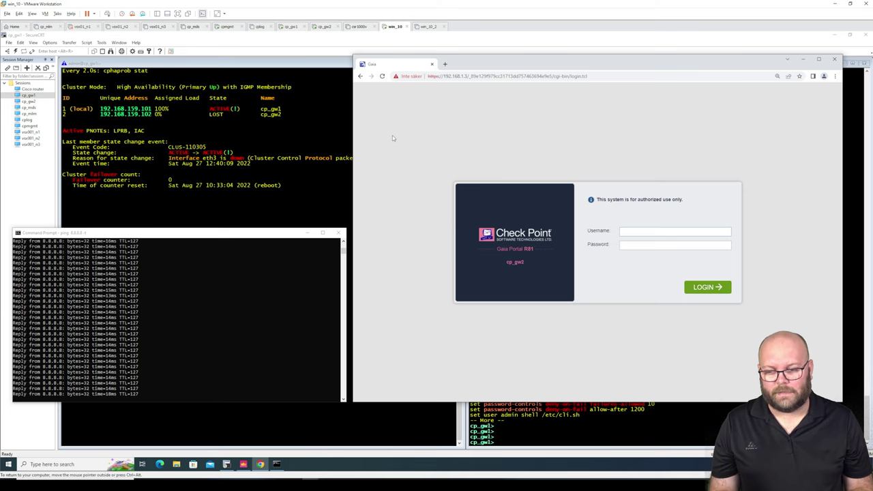
{"action": "left_click", "coordinate": [254, 167]}
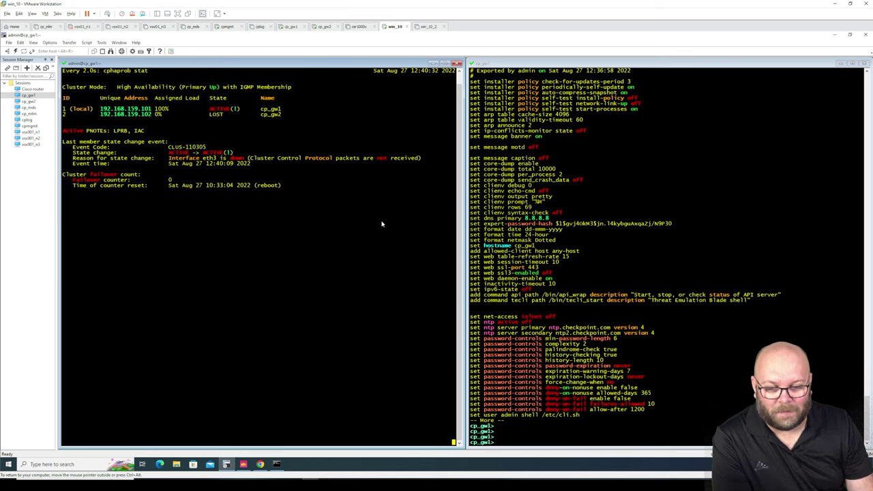
- Check the ping, reload cp_gw2's portal page and view its boot console
{"action": "left_click", "coordinate": [276, 464]}
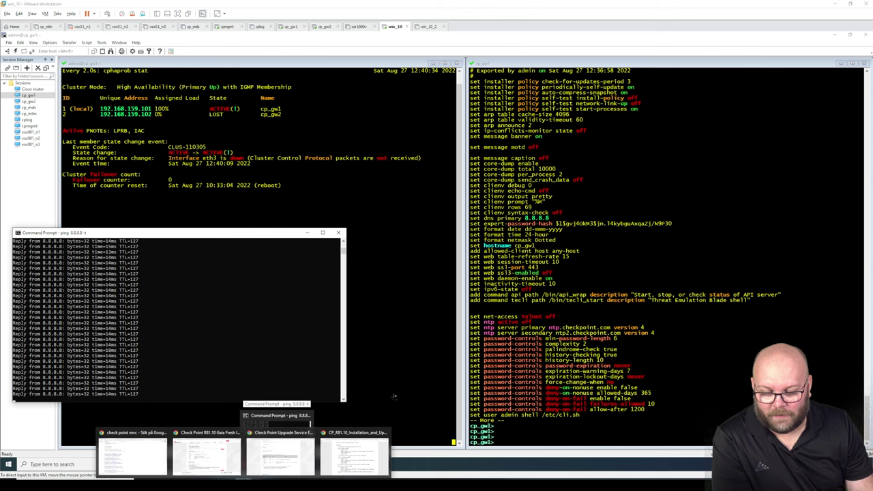
{"action": "left_click", "coordinate": [260, 464]}
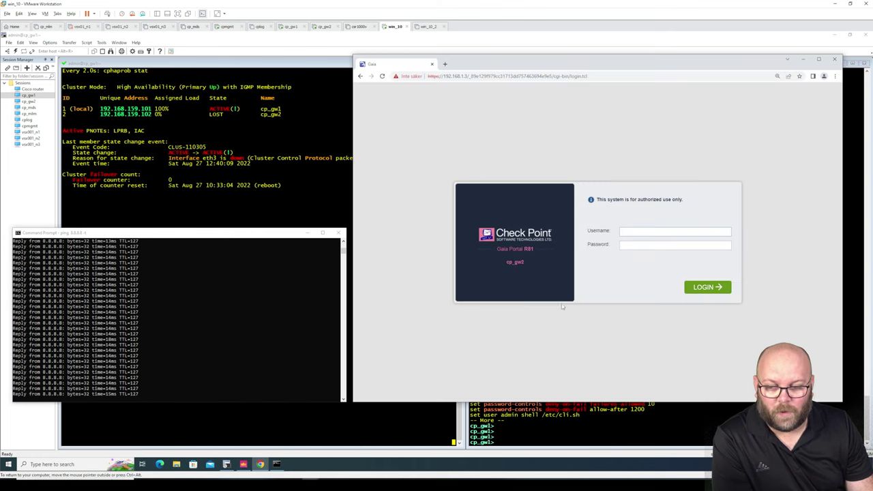
{"action": "left_click", "coordinate": [382, 76]}
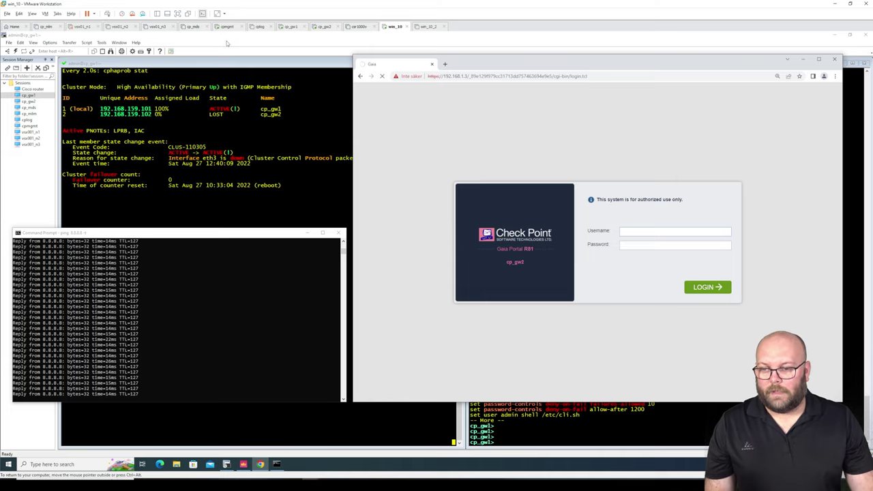
{"action": "left_click", "coordinate": [325, 26]}
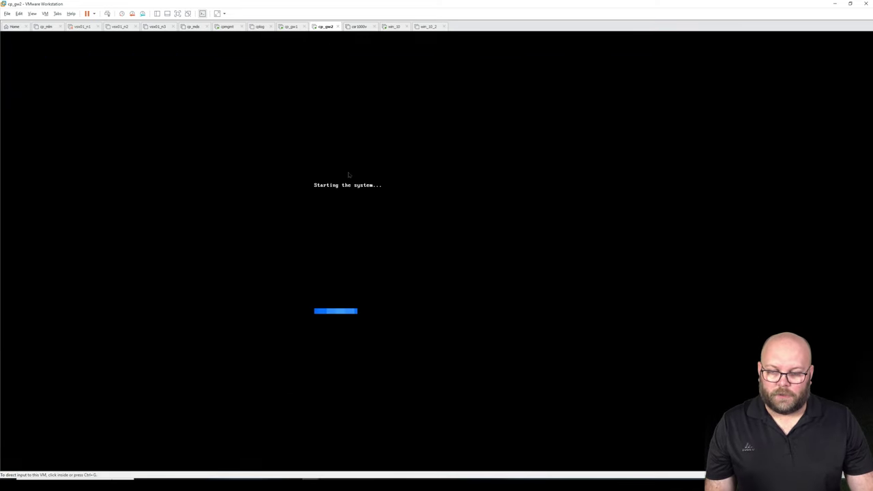
- Minimize the browser and close the right-hand cp_gw1 SecureCRT session
{"action": "left_click", "coordinate": [394, 28]}
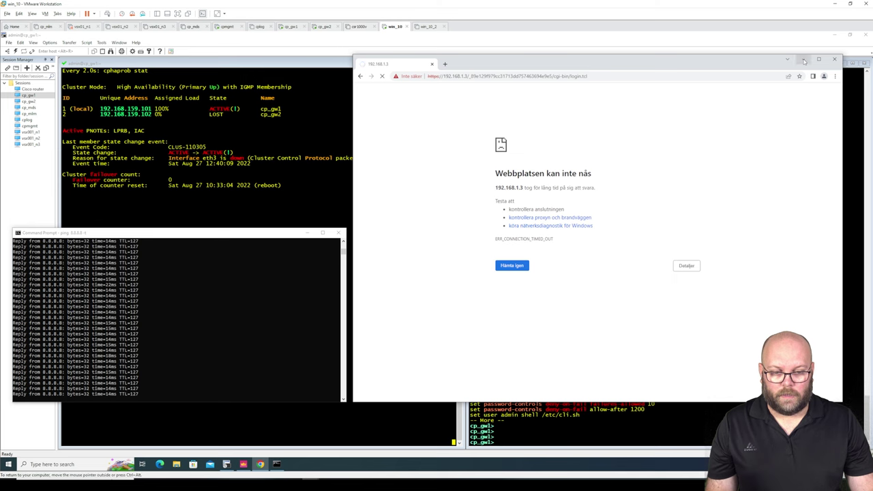
{"action": "left_click", "coordinate": [803, 60]}
{"action": "left_click", "coordinate": [828, 91]}
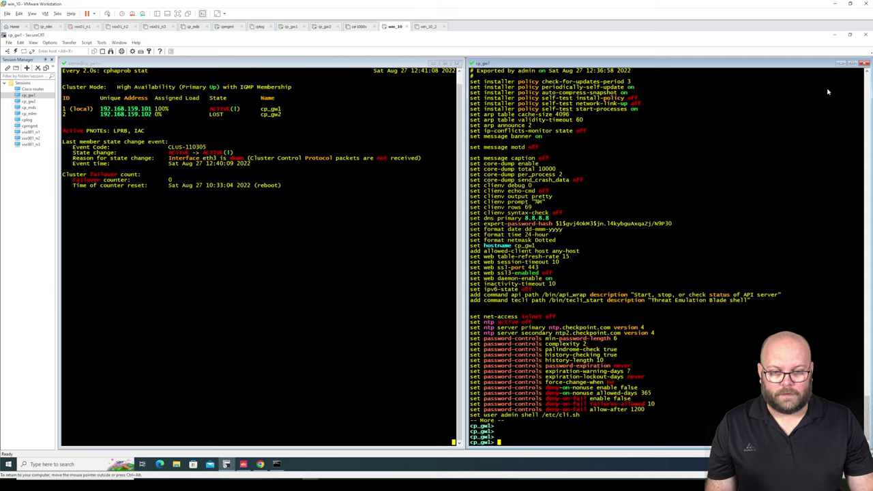
{"action": "left_click", "coordinate": [863, 63]}
- Open a cp_gw2 session in the right pane and reposition the ping window
{"action": "left_click", "coordinate": [446, 263]}
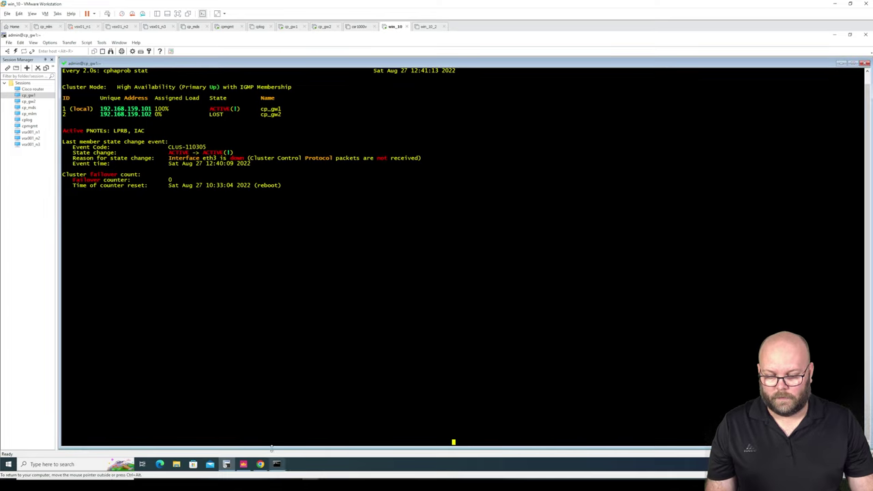
{"action": "left_click_drag", "start_coordinate": [28, 101], "coordinate": [233, 155]}
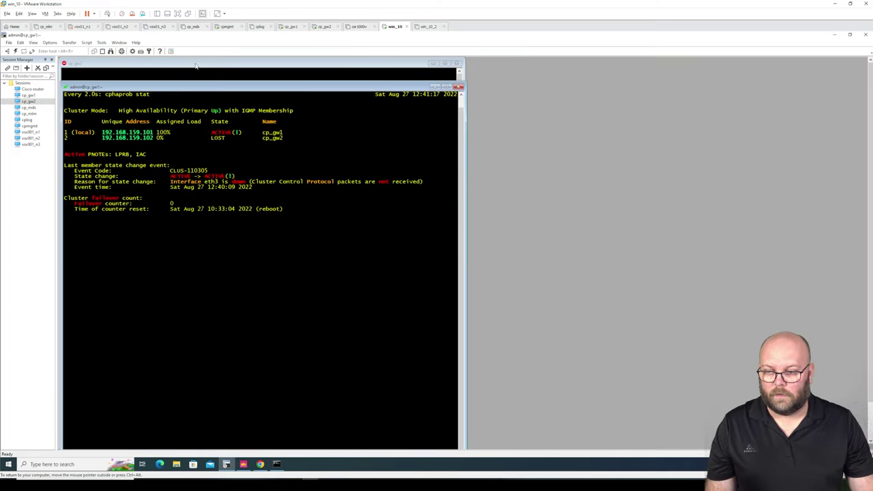
{"action": "left_click_drag", "start_coordinate": [195, 66], "coordinate": [597, 64]}
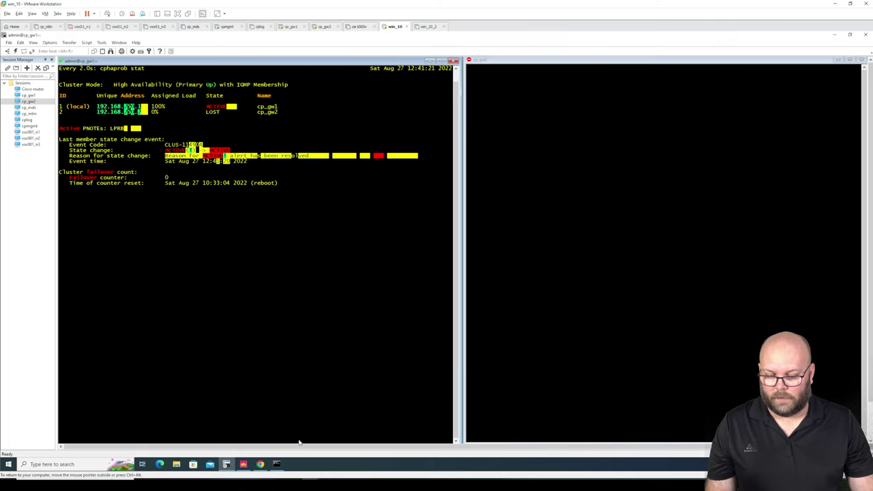
{"action": "left_click", "coordinate": [276, 464]}
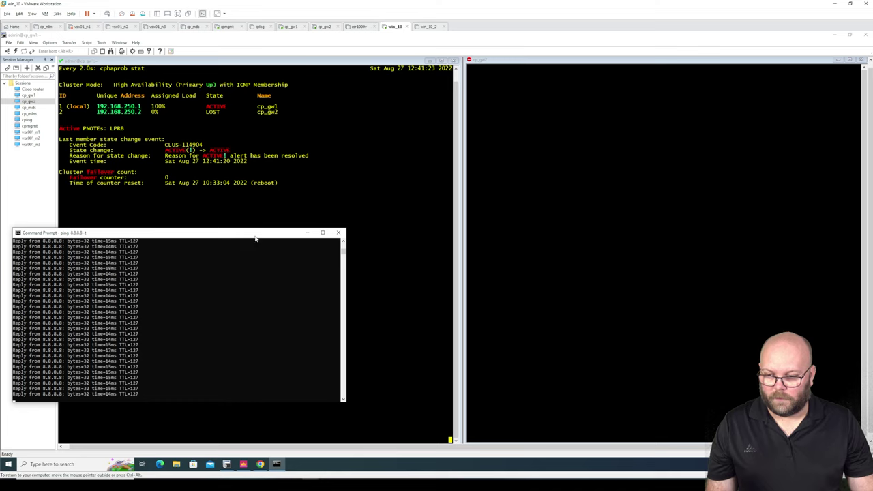
{"action": "left_click_drag", "start_coordinate": [256, 238], "coordinate": [295, 223]}
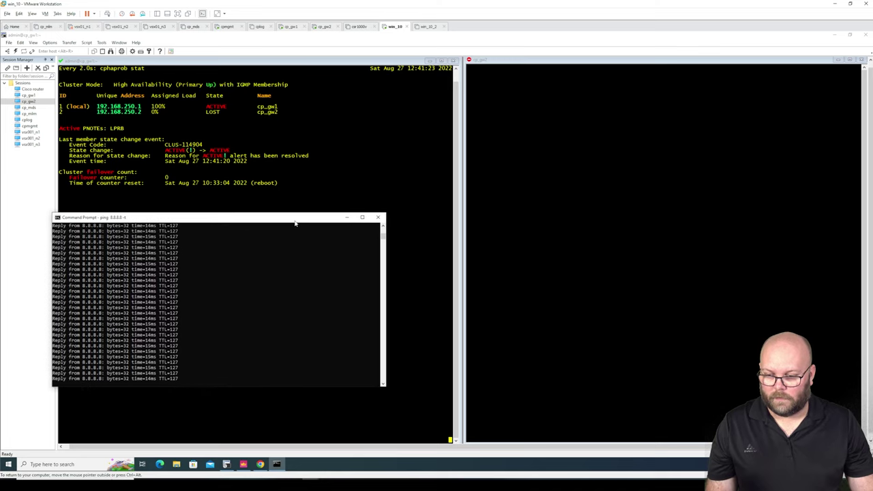
{"action": "left_click", "coordinate": [554, 237]}
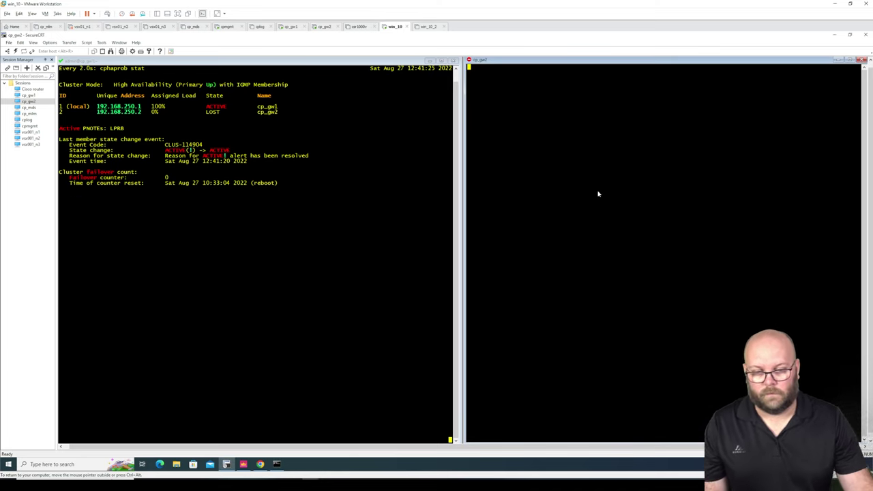
{"action": "left_click", "coordinate": [285, 464]}
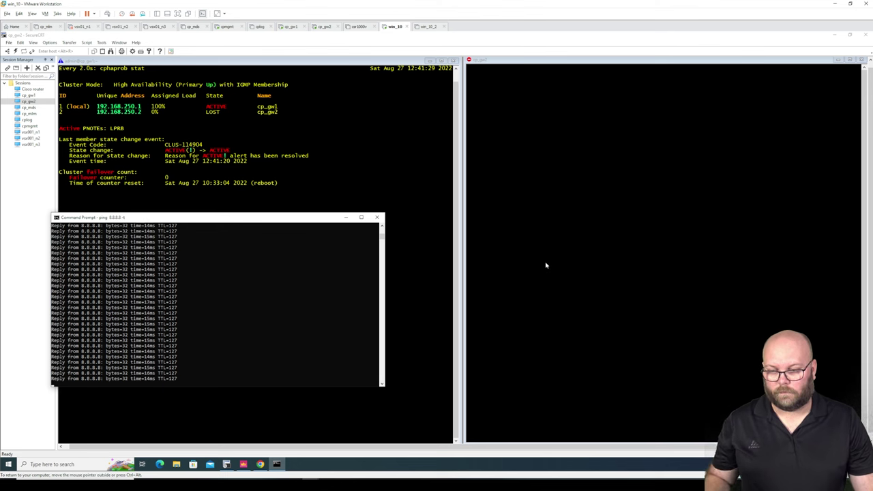
- Log in to cp_gw2 at 192.168.1.3 as admin and dock both terminals side by side
{"action": "key", "text": "Return"}
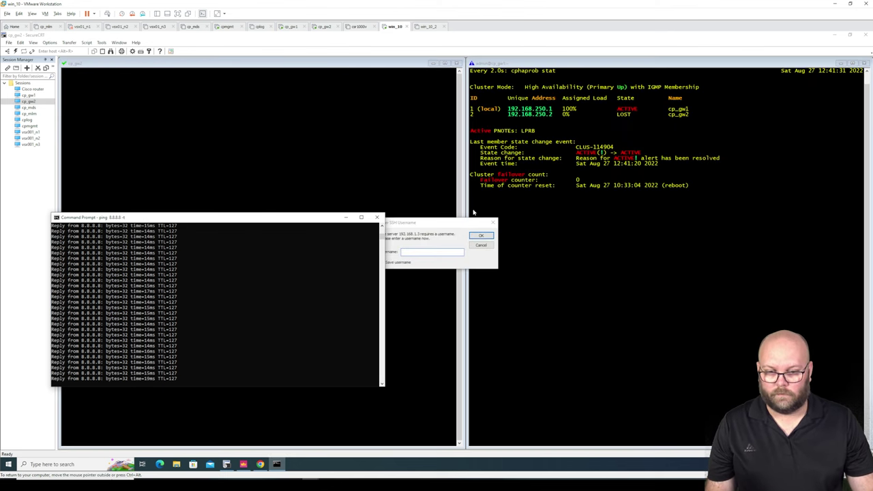
{"action": "left_click", "coordinate": [421, 257]}
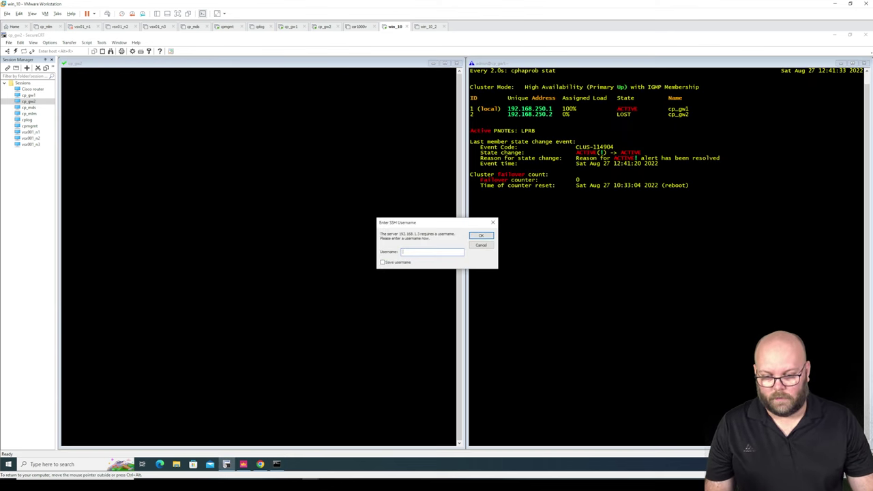
{"action": "type", "text": "admin"}
{"action": "key", "text": "Return"}
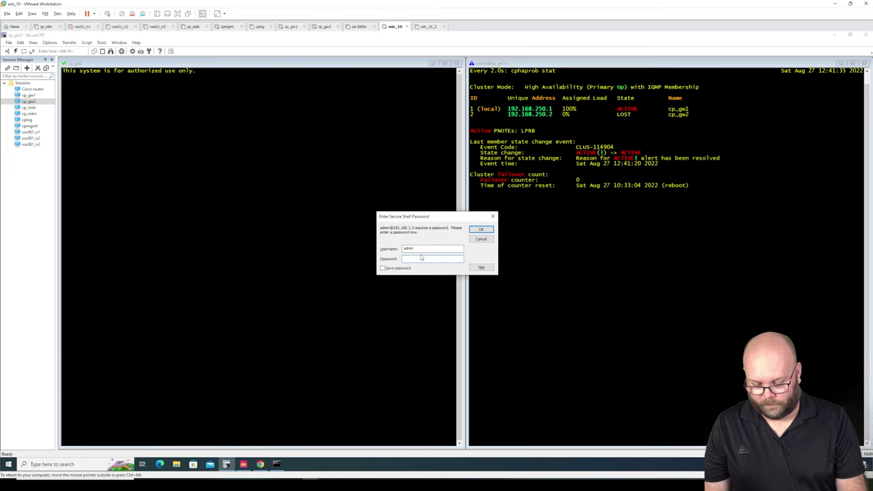
{"action": "type", "text": "*********"}
{"action": "key", "text": "Return"}
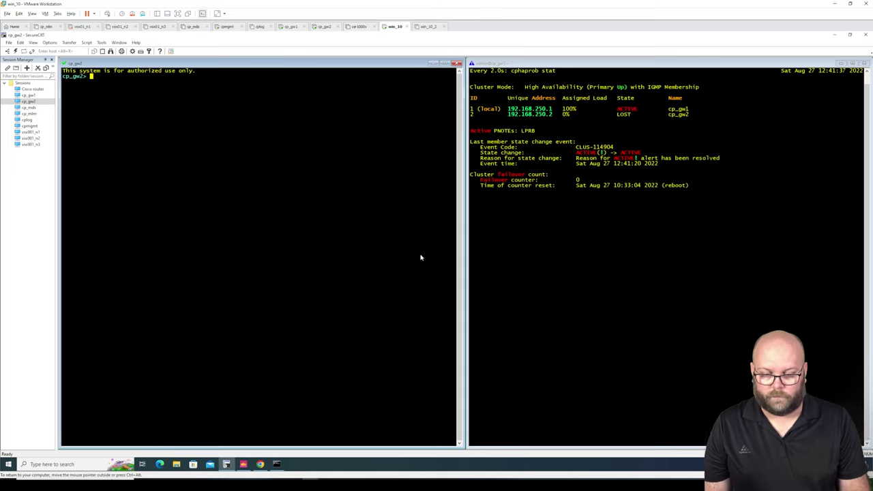
{"action": "left_click_drag", "start_coordinate": [374, 116], "coordinate": [368, 68]}
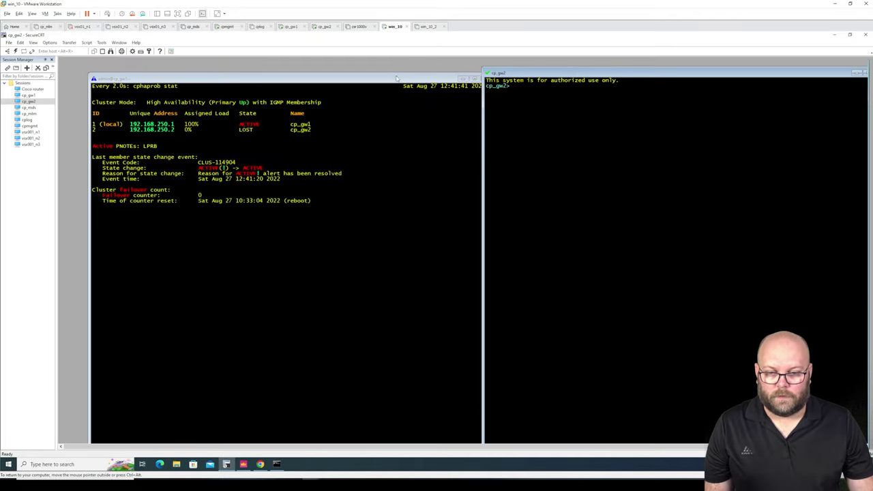
{"action": "left_click", "coordinate": [572, 68]}
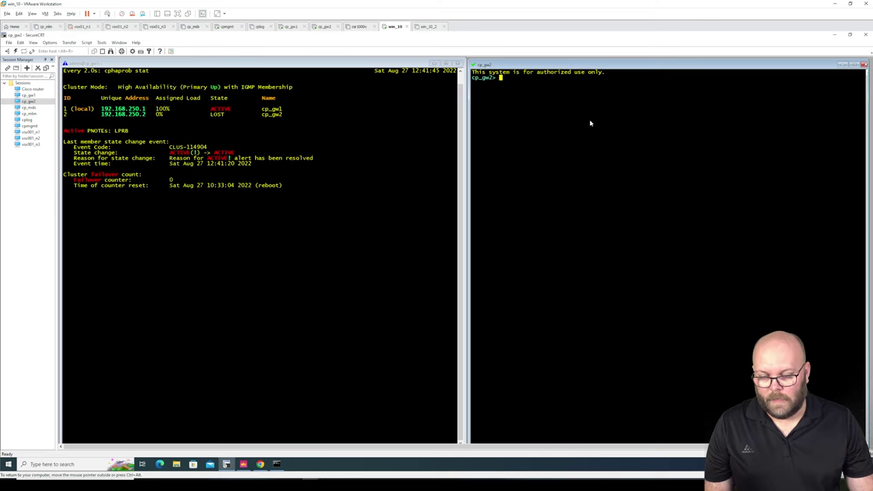
- Enter expert mode on cp_gw2 and run 'cpinfo -y all' to check version and hotfixes
{"action": "type", "text": "expert"}
{"action": "key", "text": "Return"}
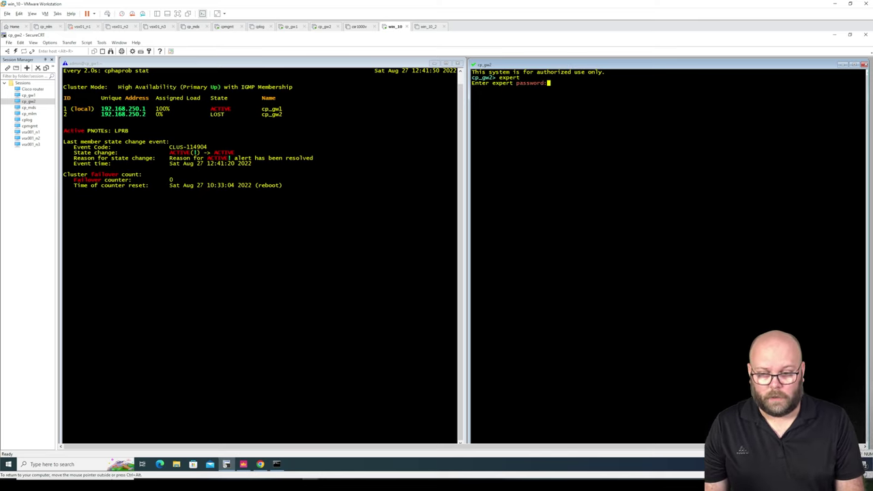
{"action": "key", "text": "Return"}
{"action": "key", "text": "Return"}
{"action": "key", "text": "Return"}
{"action": "key", "text": "Return"}
{"action": "key", "text": "Return"}
{"action": "key", "text": "Return"}
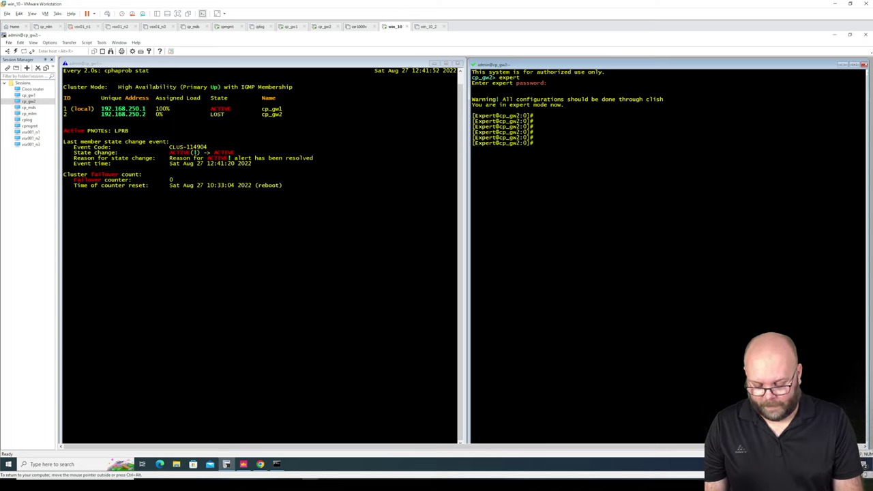
{"action": "type", "text": "cpinfo -"}
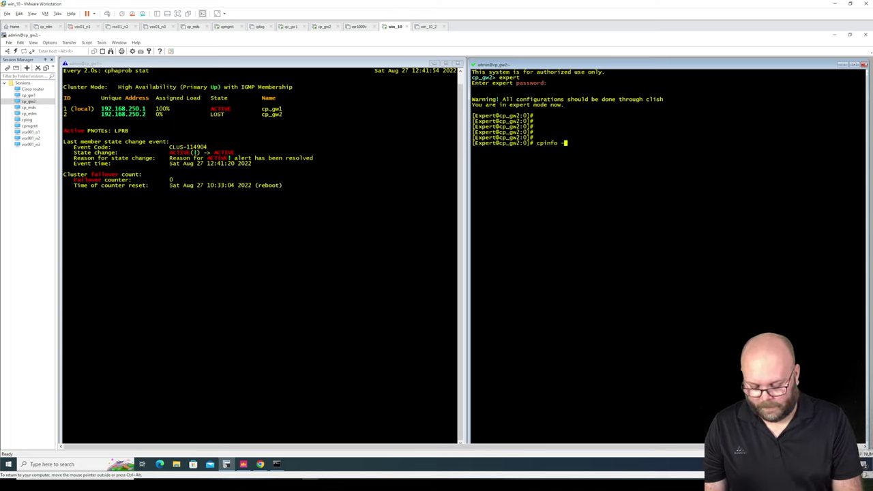
{"action": "type", "text": "y all"}
{"action": "key", "text": "Return"}
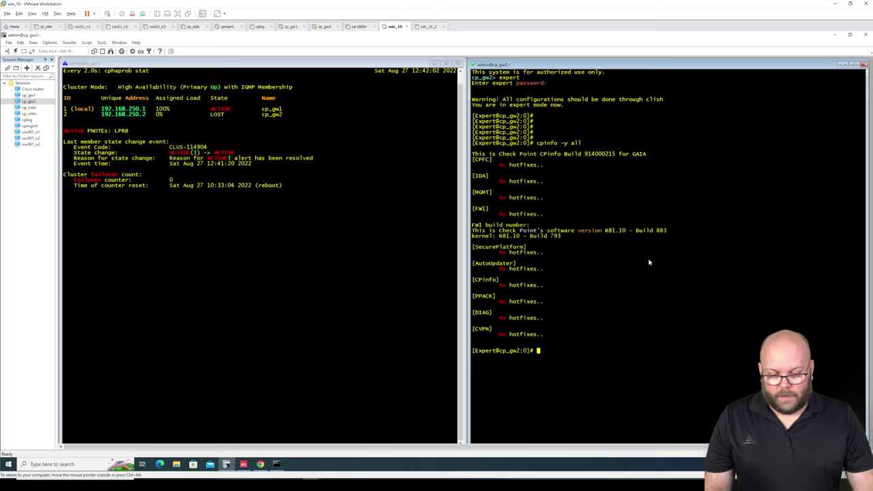
- Run 'cphaprob stat' to check cp_gw2's HA state, then start 'top'
{"action": "type", "text": "c"}
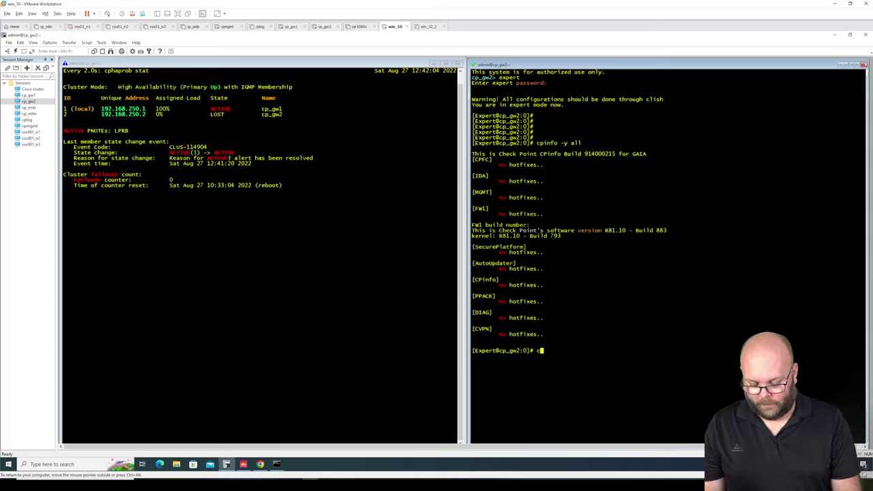
{"action": "type", "text": "phaprob stat"}
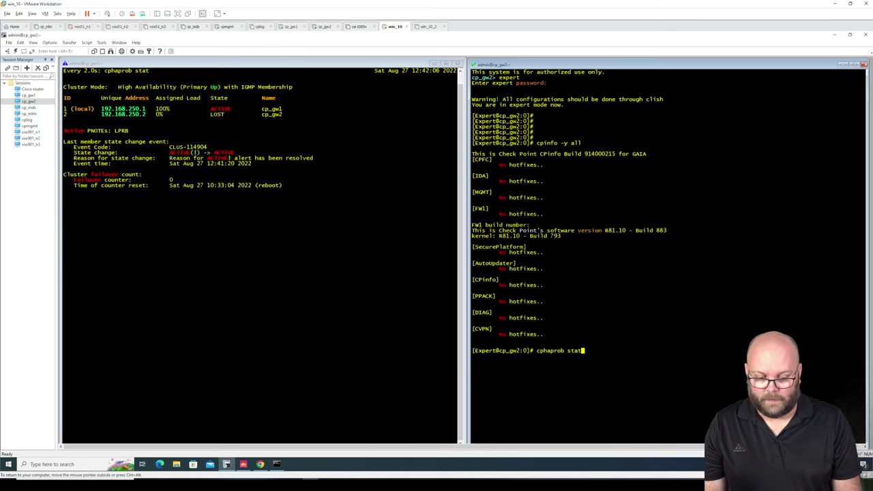
{"action": "key", "text": "Return"}
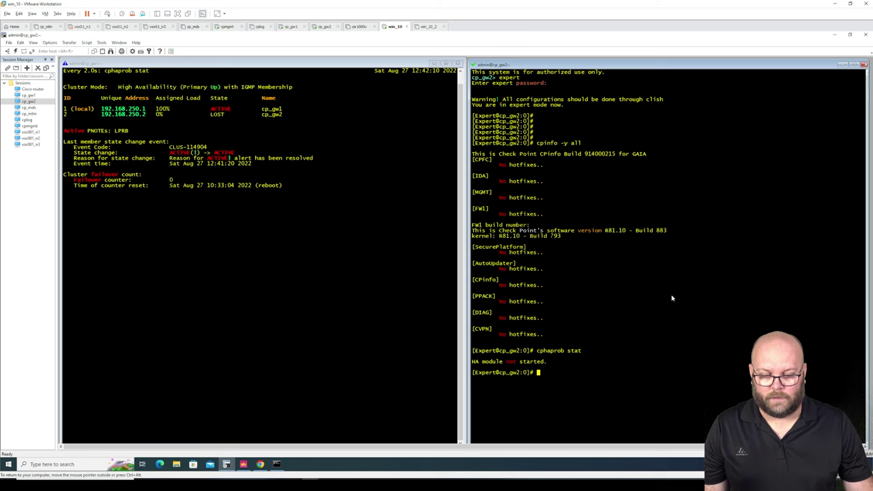
{"action": "type", "text": "top"}
{"action": "key", "text": "Return"}
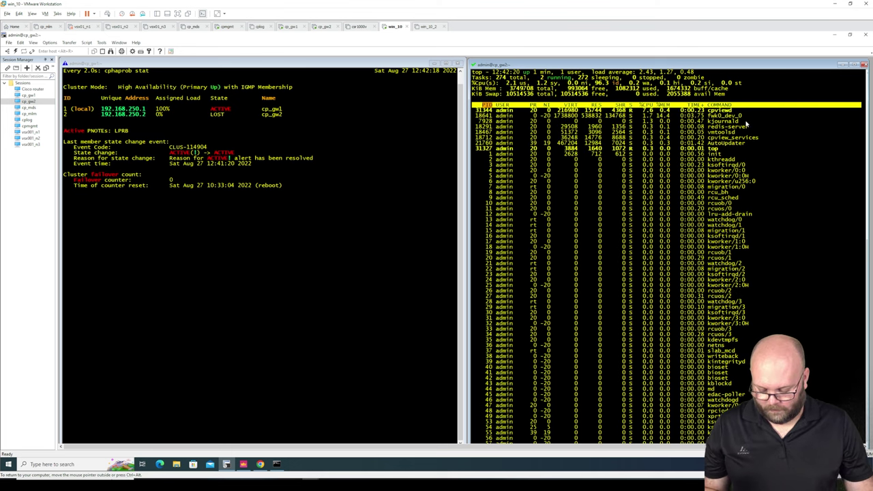
- Toggle top's full command-line display on and off, quit top and clear the cp_gw2 terminal
{"action": "key", "text": "c"}
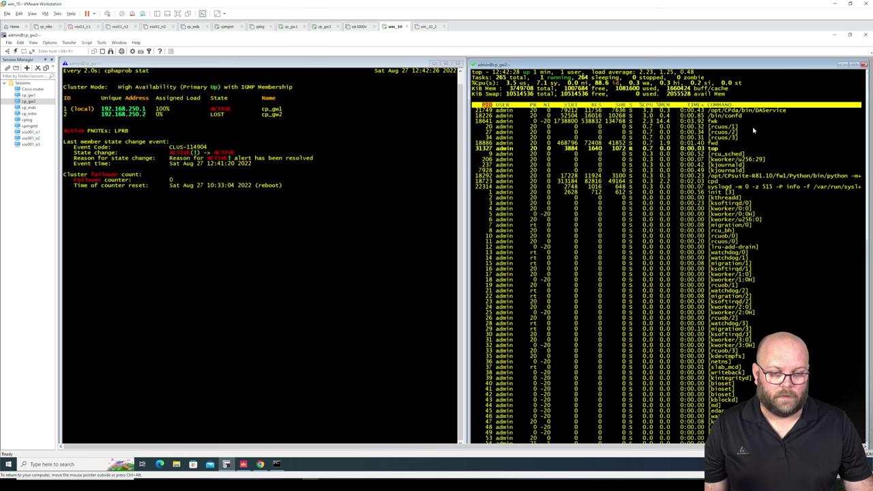
{"action": "key", "text": "c"}
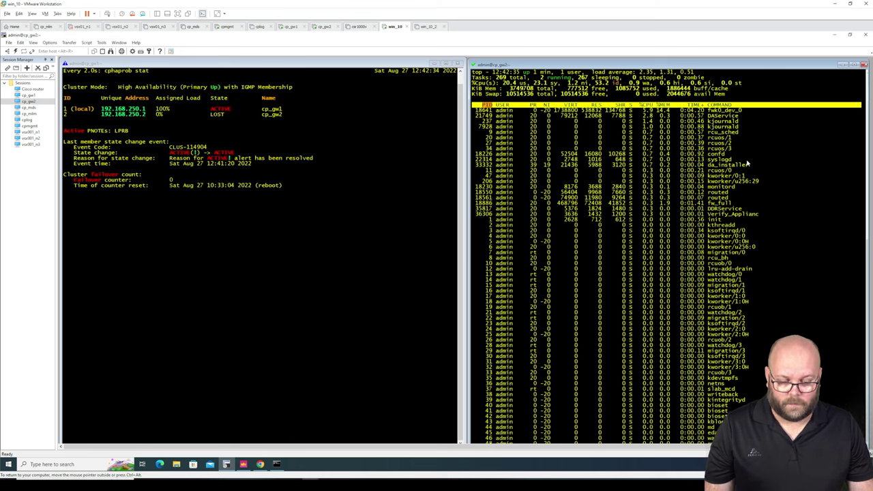
{"action": "key", "text": "q"}
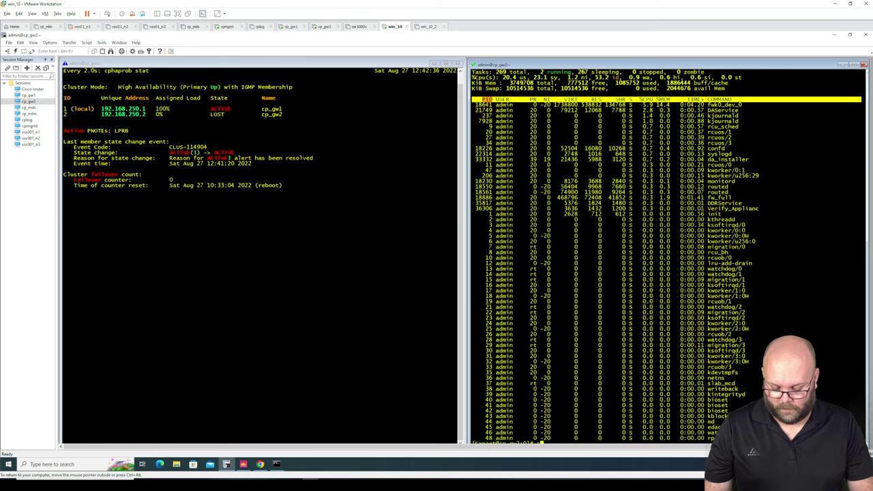
{"action": "key", "text": "ctrl+l"}
- Continuously watch cp_gw2's cluster status with watch cphaprob stat, then bring up the R81.10 guide
{"action": "type", "text": "wat"}
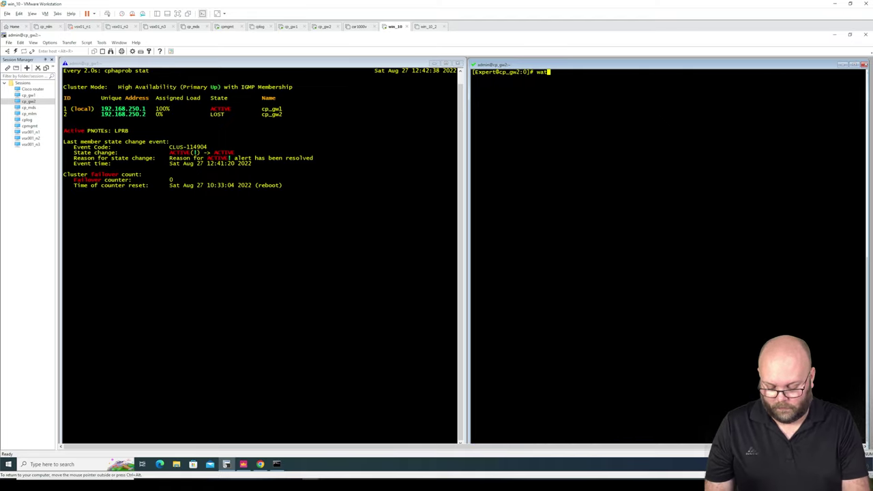
{"action": "type", "text": "ch cphaprob stat"}
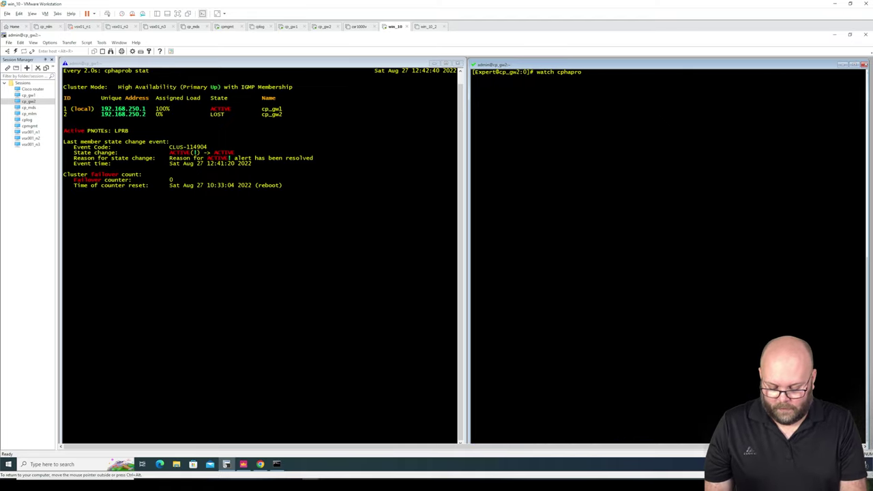
{"action": "key", "text": "Return"}
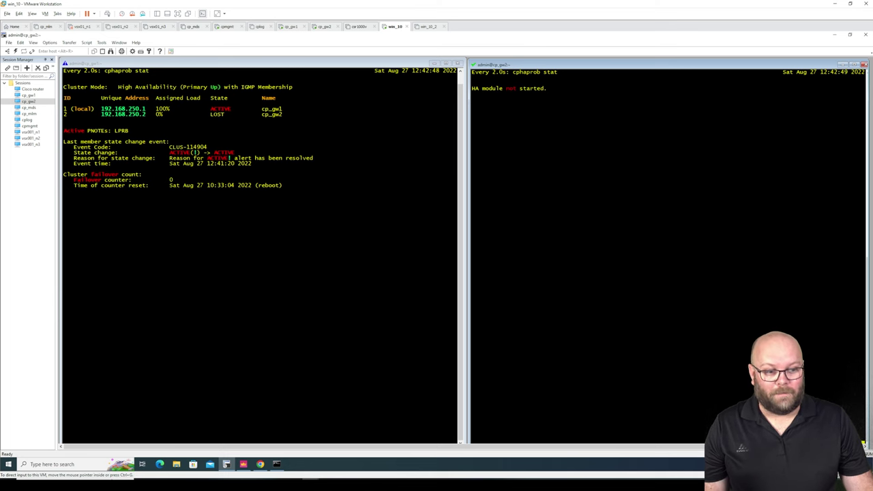
{"action": "key", "text": "alt+Tab"}
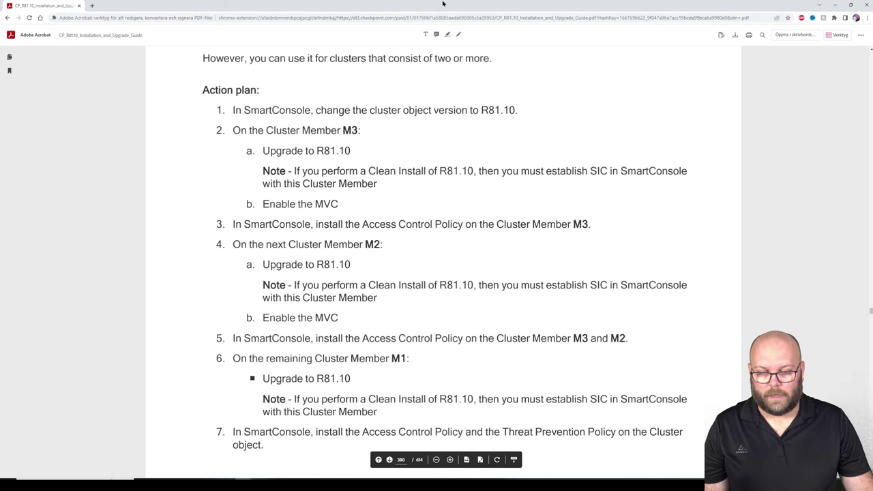
- Leave the R81.10 cluster action plan and return to the cluster status terminals
{"action": "key", "text": "alt+Tab"}
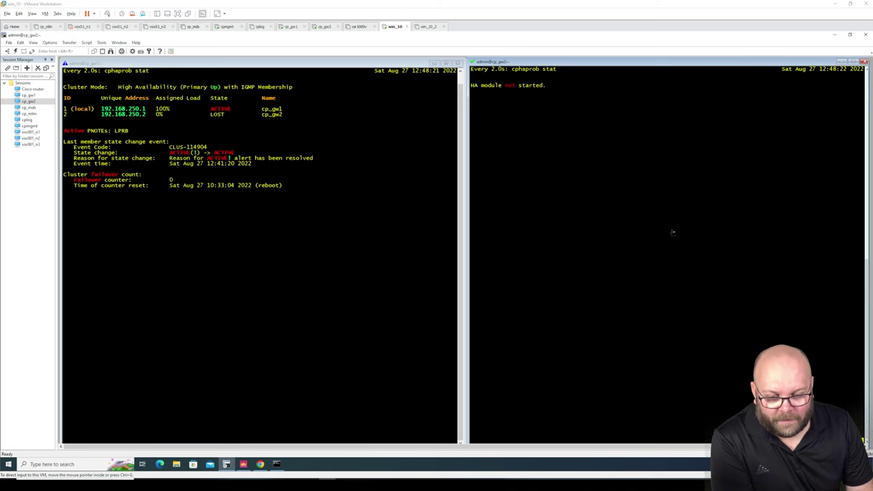
{"action": "left_click", "coordinate": [243, 464]}
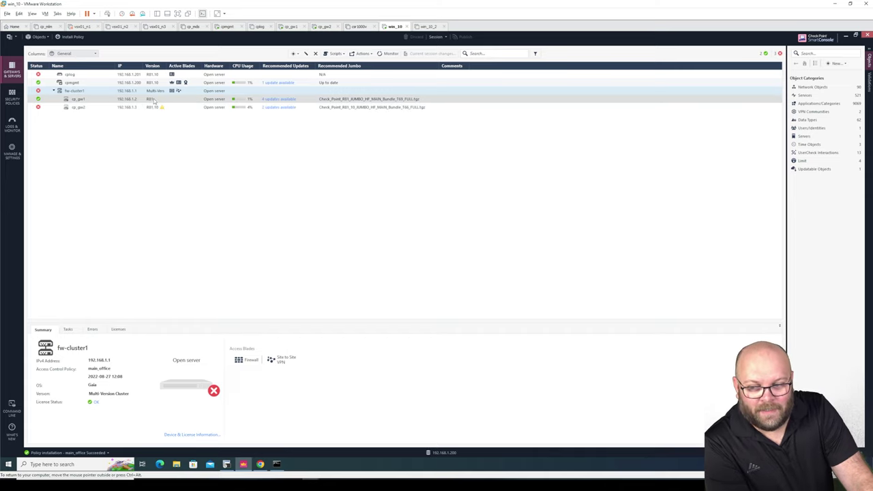
{"action": "left_click", "coordinate": [154, 90]}
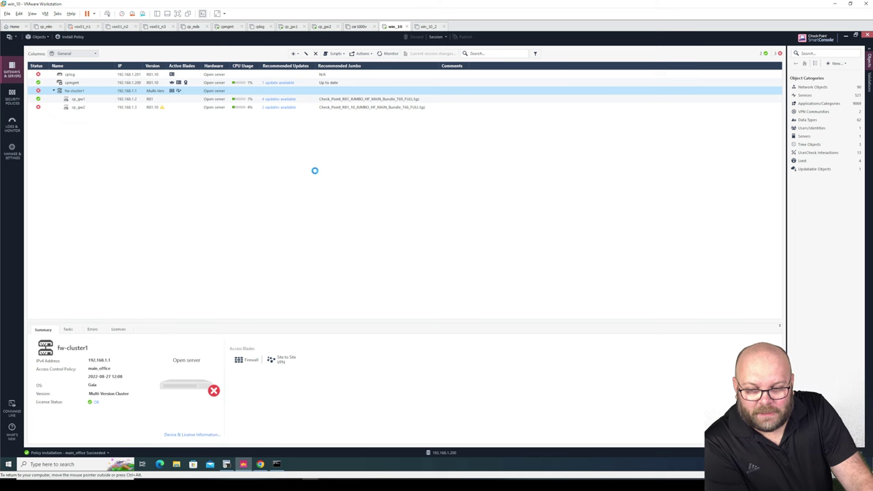
{"action": "left_click", "coordinate": [465, 199]}
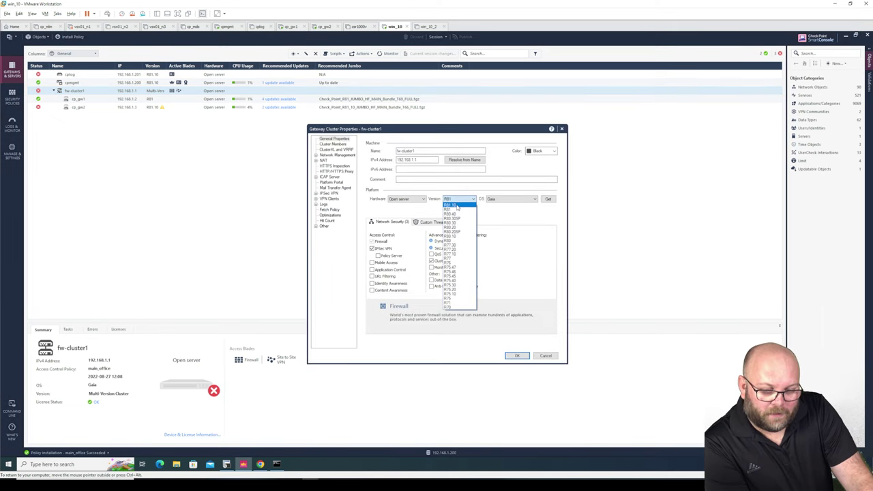
{"action": "left_click", "coordinate": [456, 210]}
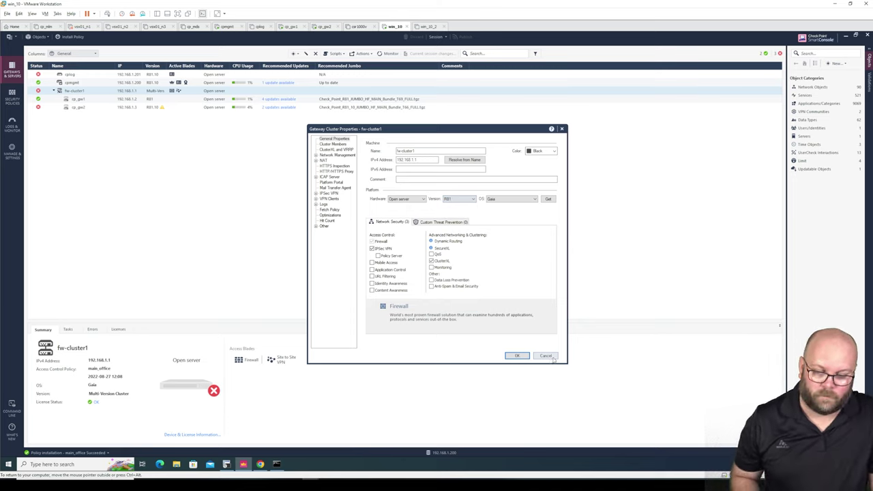
{"action": "left_click", "coordinate": [546, 356]}
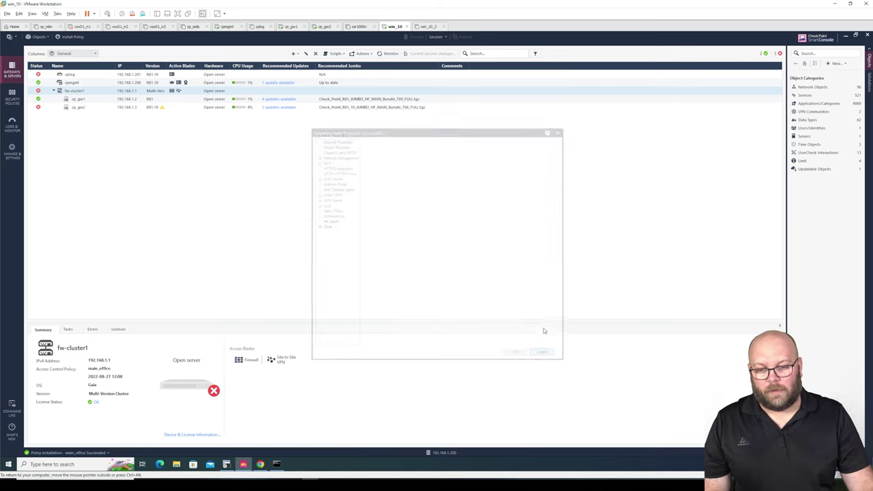
{"action": "left_click", "coordinate": [226, 464]}
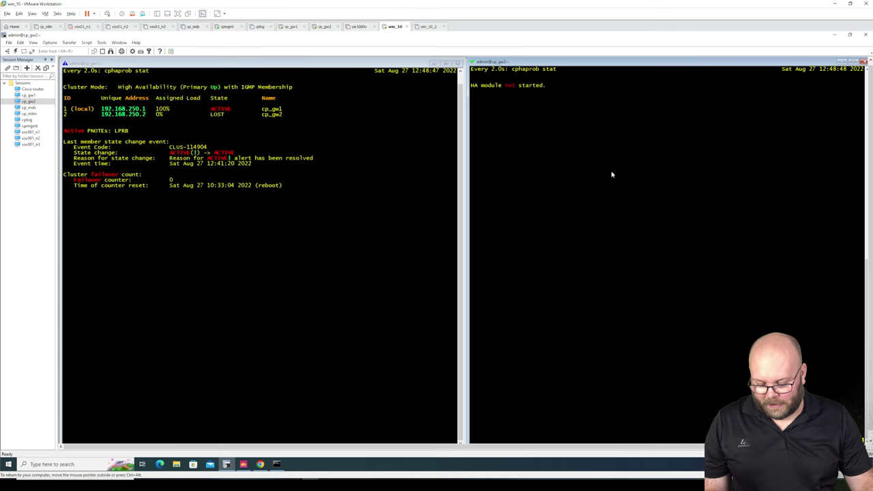
- Stop the cluster status watch, rerun top, and exit expert mode on cp_gw2
{"action": "key", "text": "ctrl+c"}
{"action": "type", "text": "top"}
{"action": "key", "text": "Return"}
{"action": "key", "text": "Return"}
{"action": "key", "text": "Return"}
{"action": "key", "text": "Return"}
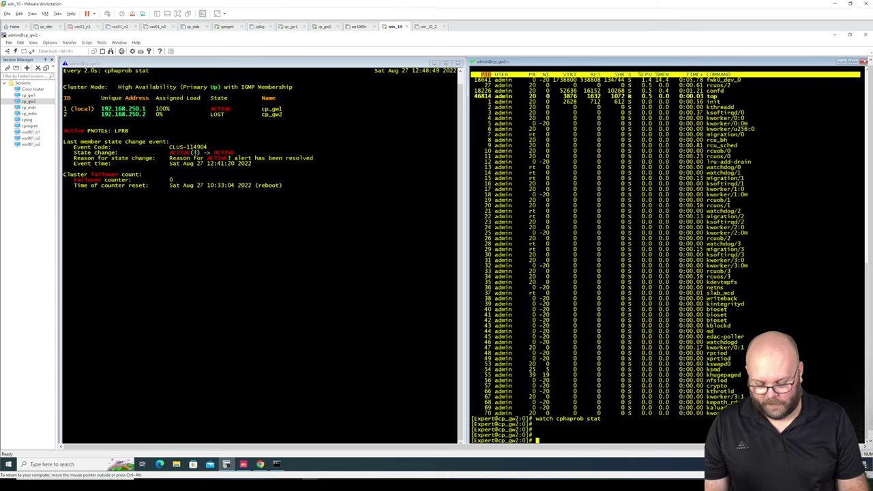
{"action": "type", "text": "installer down"}
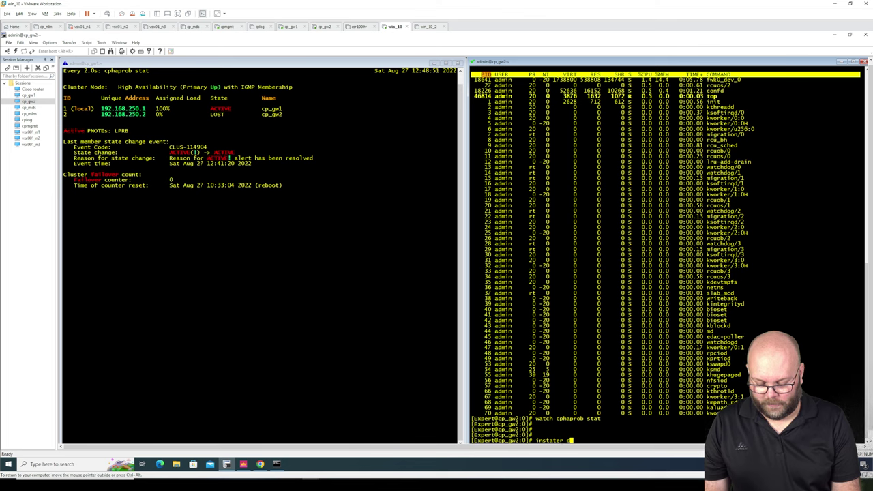
{"action": "key", "text": "BackSpace"}
{"action": "key", "text": "BackSpace"}
{"action": "key", "text": "BackSpace"}
{"action": "key", "text": "BackSpace"}
{"action": "key", "text": "BackSpace"}
{"action": "key", "text": "BackSpace"}
{"action": "key", "text": "BackSpace"}
{"action": "key", "text": "BackSpace"}
{"action": "key", "text": "BackSpace"}
{"action": "key", "text": "BackSpace"}
{"action": "key", "text": "BackSpace"}
{"action": "key", "text": "BackSpace"}
{"action": "key", "text": "BackSpace"}
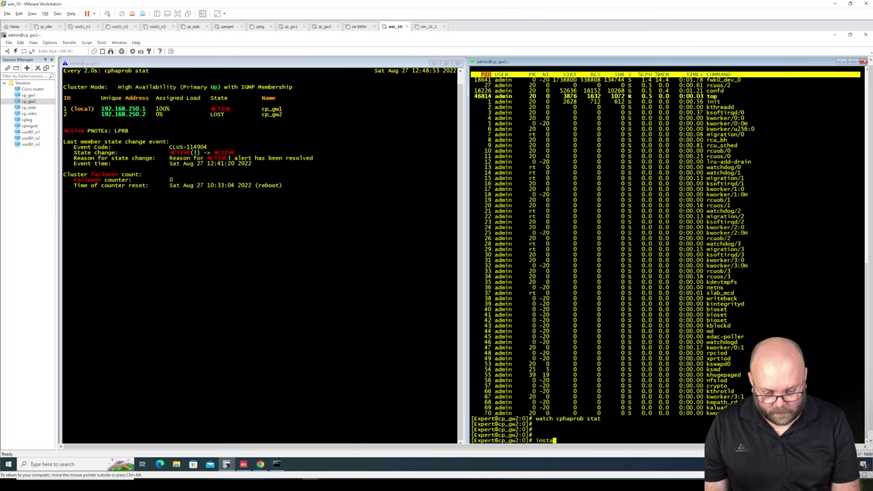
{"action": "type", "text": "exit"}
{"action": "key", "text": "Return"}
- Download package 1, the R81.10 Jumbo Hotfix Accumulator Take 66, with installer download
{"action": "type", "text": "ins"}
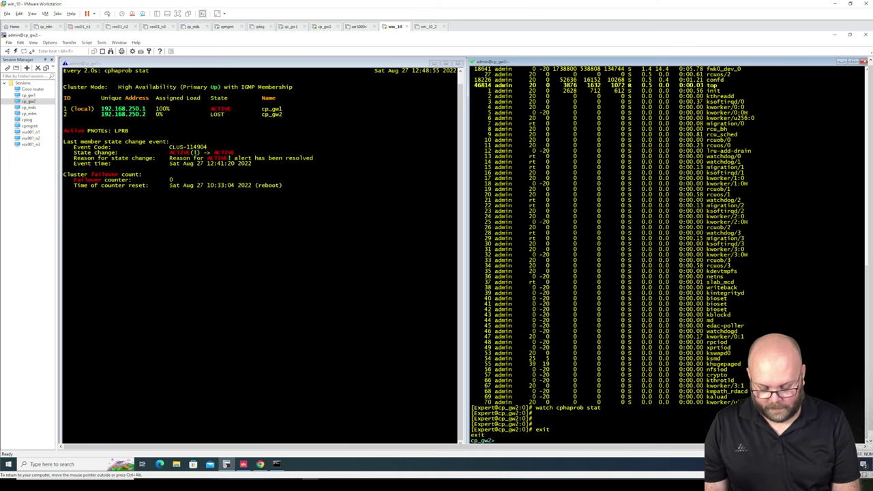
{"action": "type", "text": "t"}
{"action": "key", "text": "Tab"}
{"action": "type", "text": "down"}
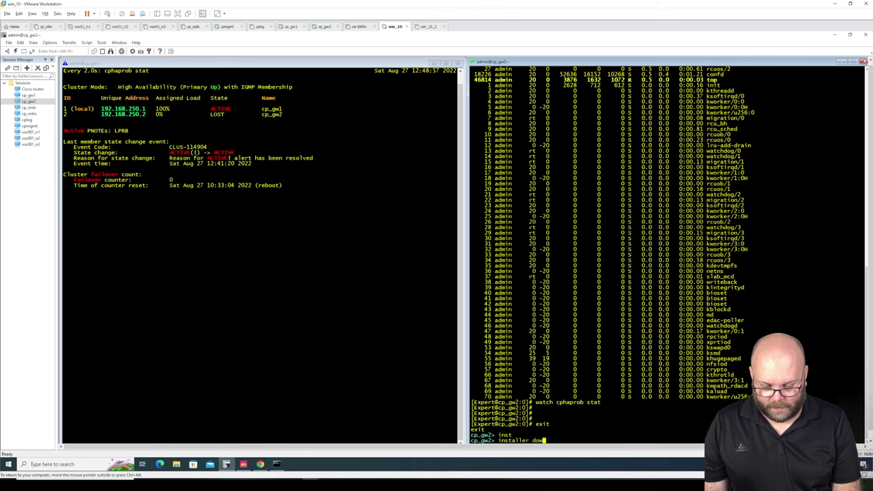
{"action": "key", "text": "Tab"}
{"action": "key", "text": "Tab"}
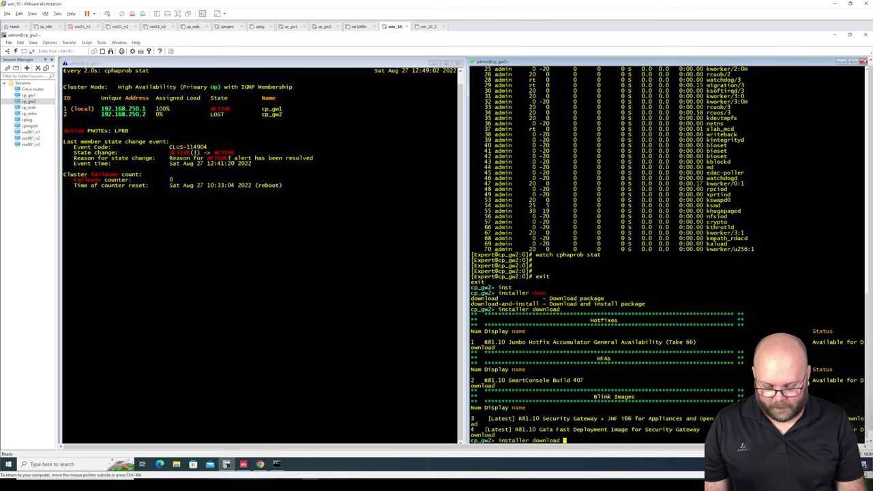
{"action": "type", "text": "1"}
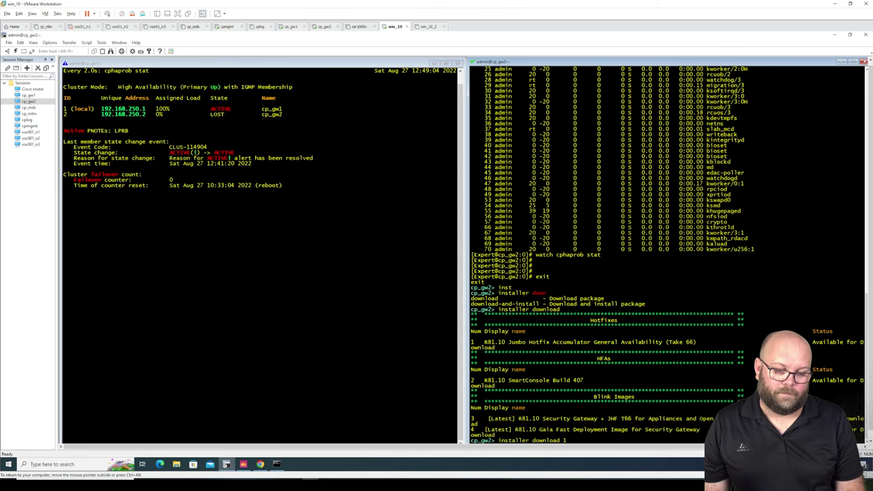
{"action": "key", "text": "Return"}
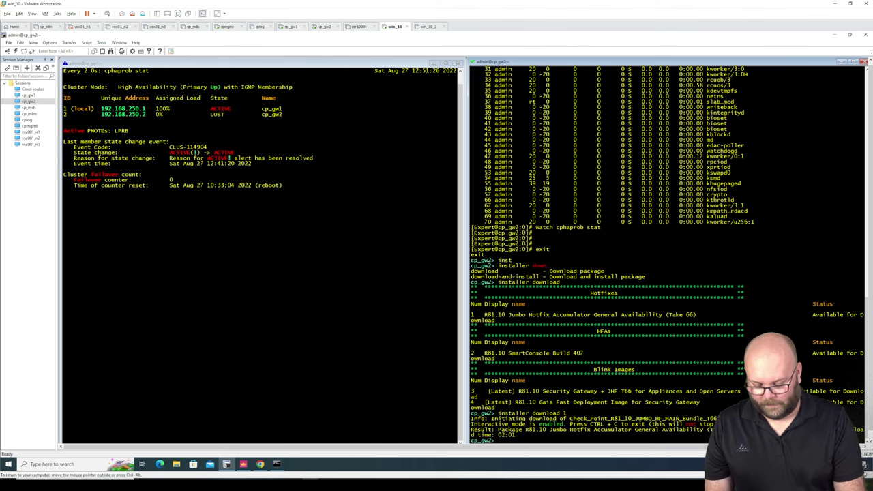
- Verify package 1, the Take 66 hotfix, is ready to install with installer verify 1
{"action": "type", "text": "ins"}
{"action": "key", "text": "Tab"}
{"action": "type", "text": "ver"}
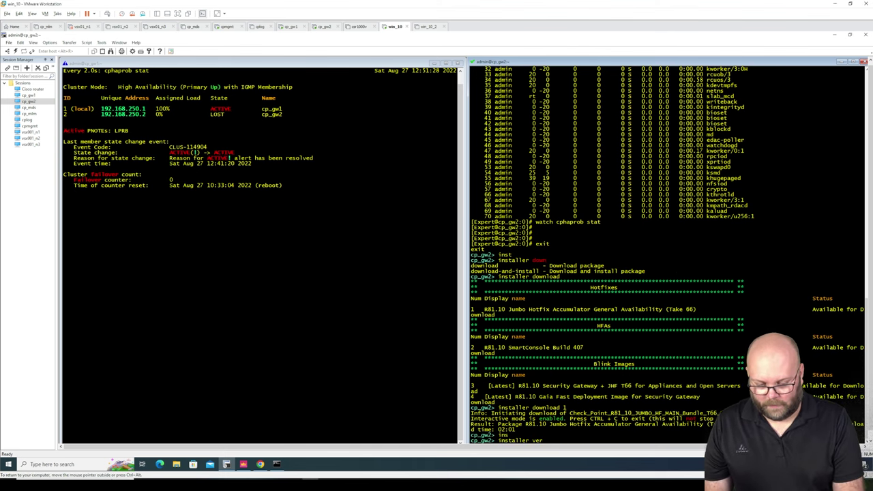
{"action": "key", "text": "Tab"}
{"action": "key", "text": "Tab"}
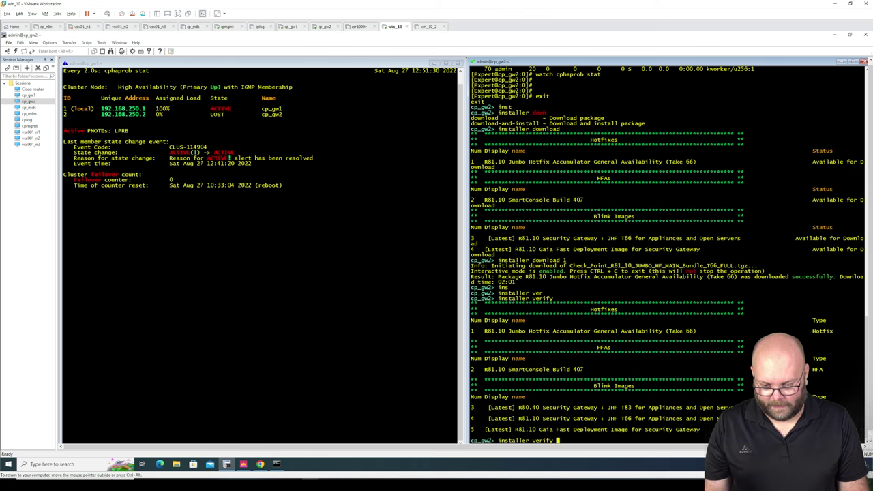
{"action": "type", "text": "1"}
{"action": "key", "text": "Return"}
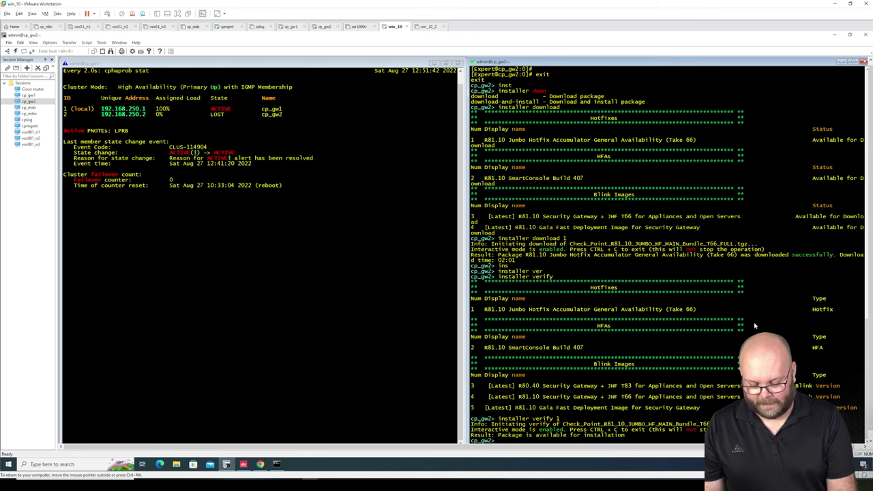
- Start installing the Take 66 hotfix on cp_gw2 with installer install 1
{"action": "type", "text": "ins"}
{"action": "key", "text": "Tab"}
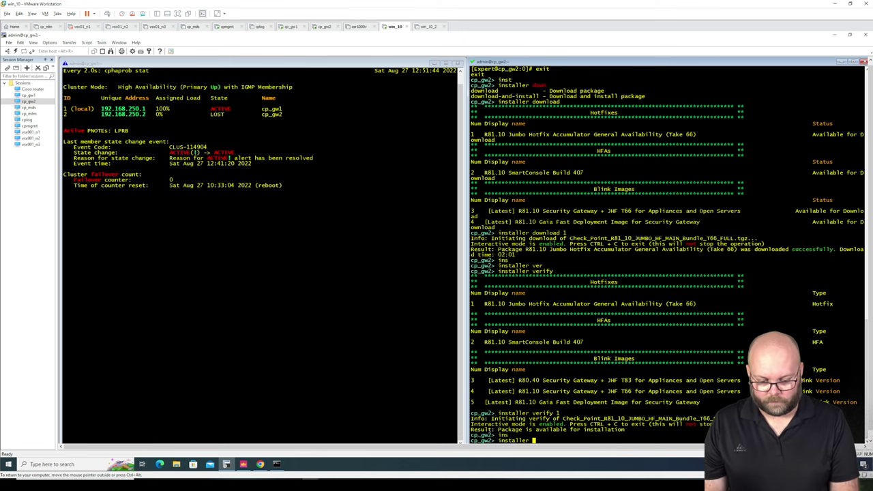
{"action": "type", "text": "ins"}
{"action": "key", "text": "Tab"}
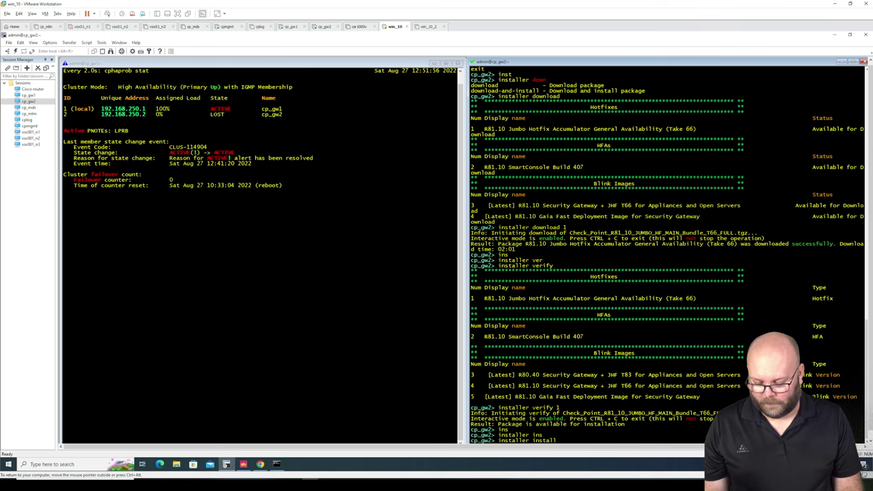
{"action": "key", "text": "Tab"}
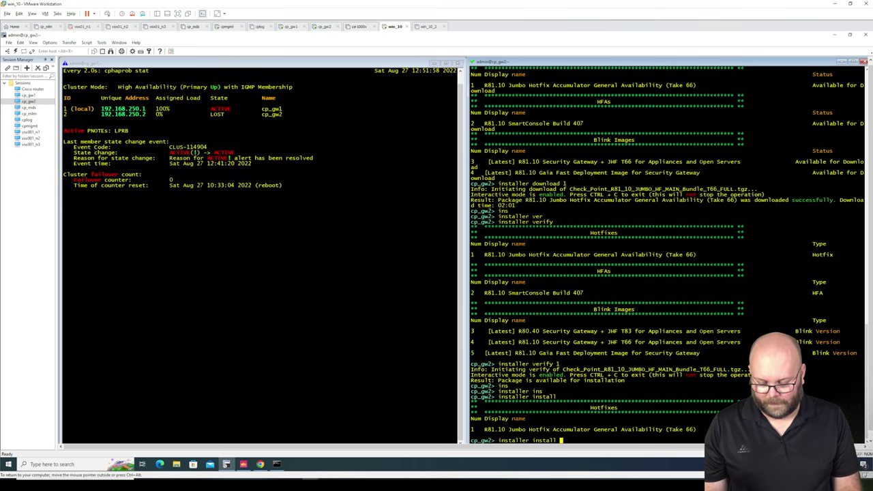
{"action": "type", "text": "1"}
{"action": "key", "text": "Return"}
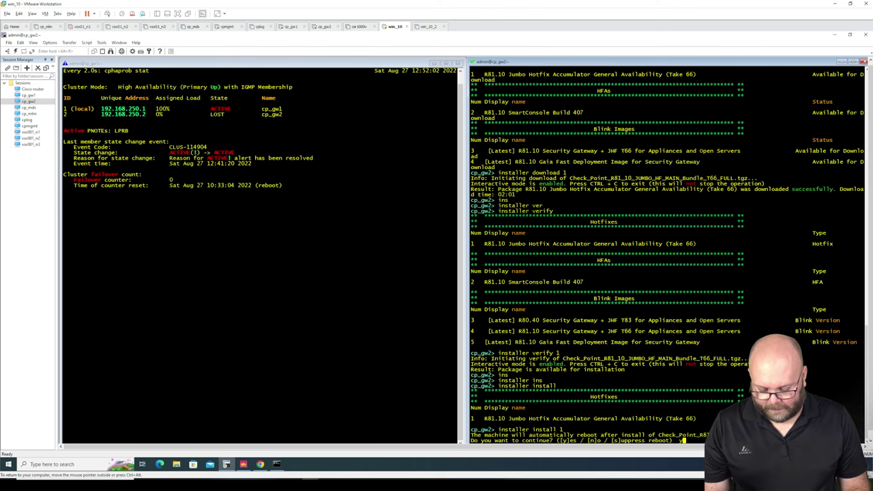
- Accept the automatic reboot with y and let the Take 66 install complete until reboot
{"action": "type", "text": "y"}
{"action": "key", "text": "Return"}
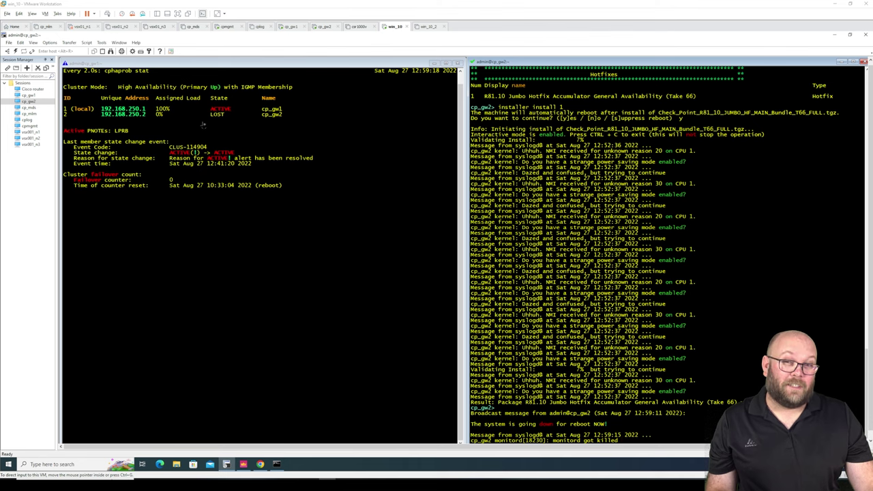
- Check cp_gw2's Lost status in SmartConsole's gateway list and its booting console
{"action": "left_click", "coordinate": [243, 465]}
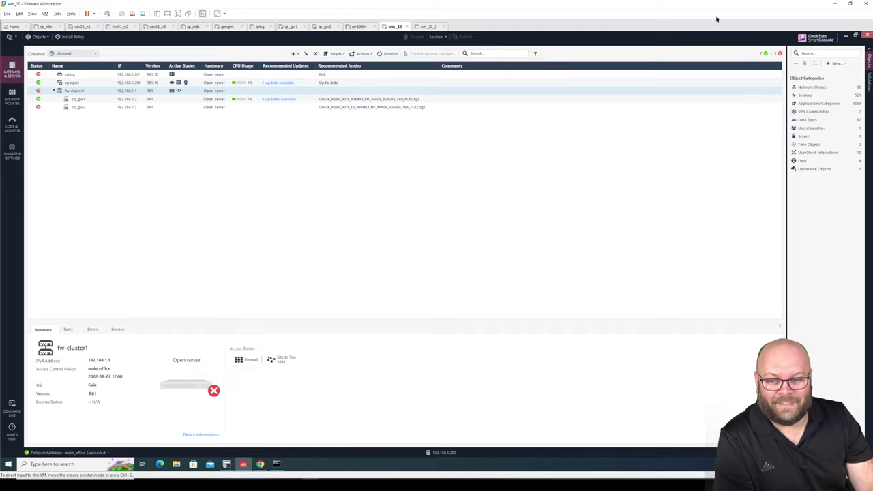
{"action": "left_click", "coordinate": [324, 26]}
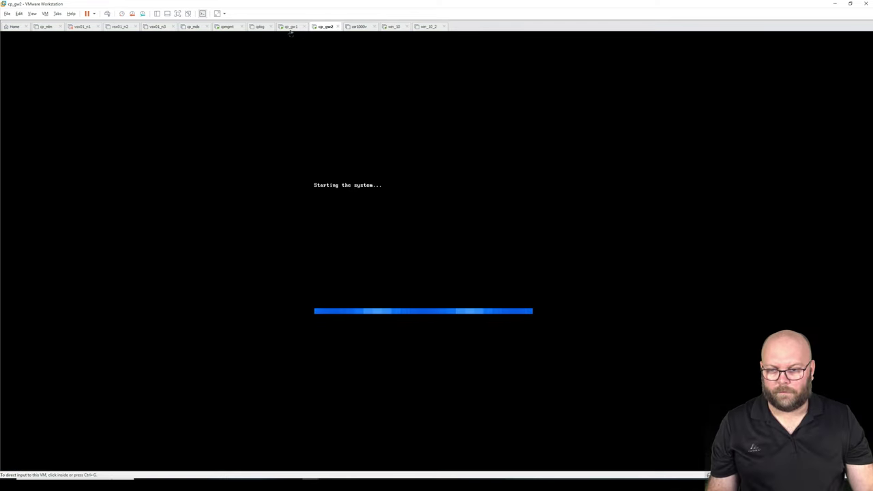
{"action": "left_click", "coordinate": [396, 28]}
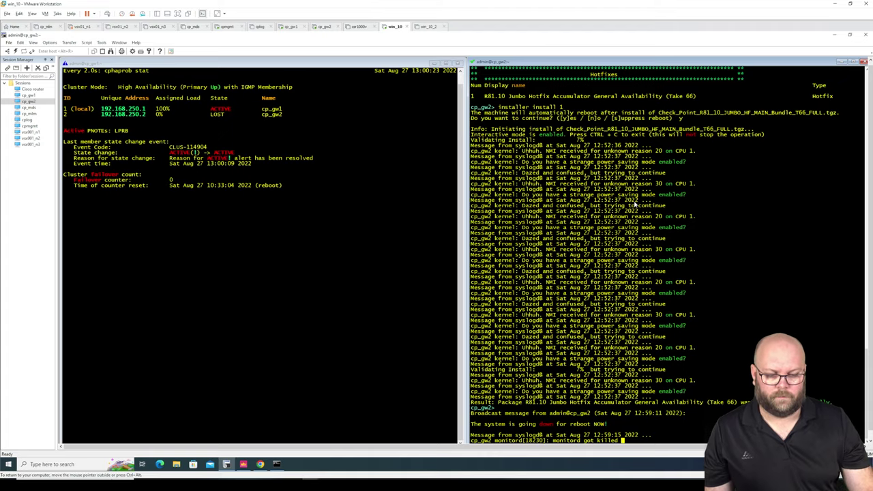
{"action": "key", "text": "alt+Tab"}
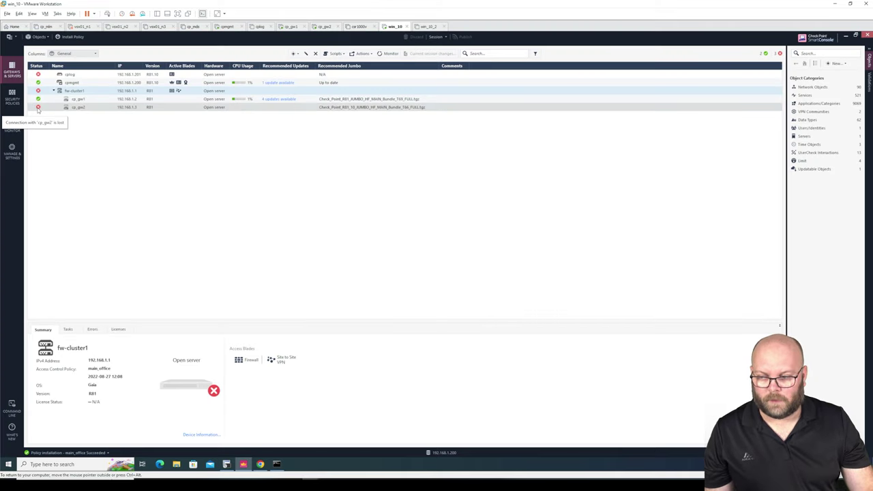
{"action": "left_click", "coordinate": [39, 107]}
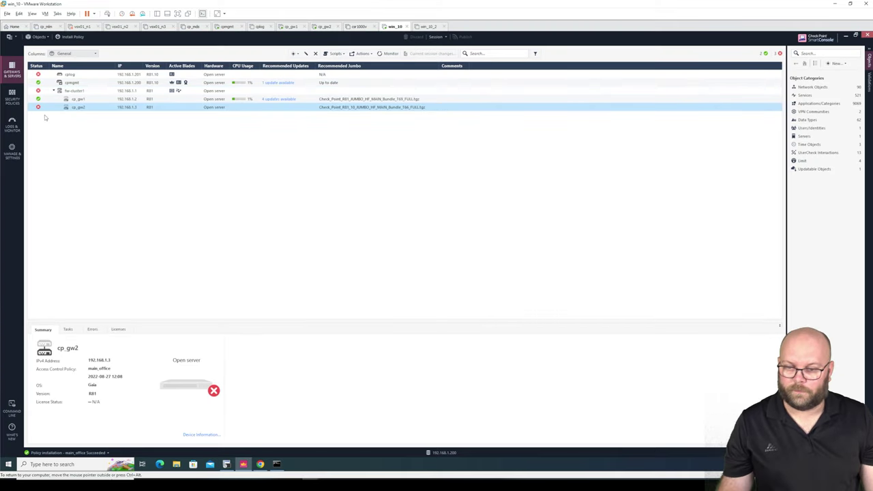
{"action": "key", "text": "alt+Tab"}
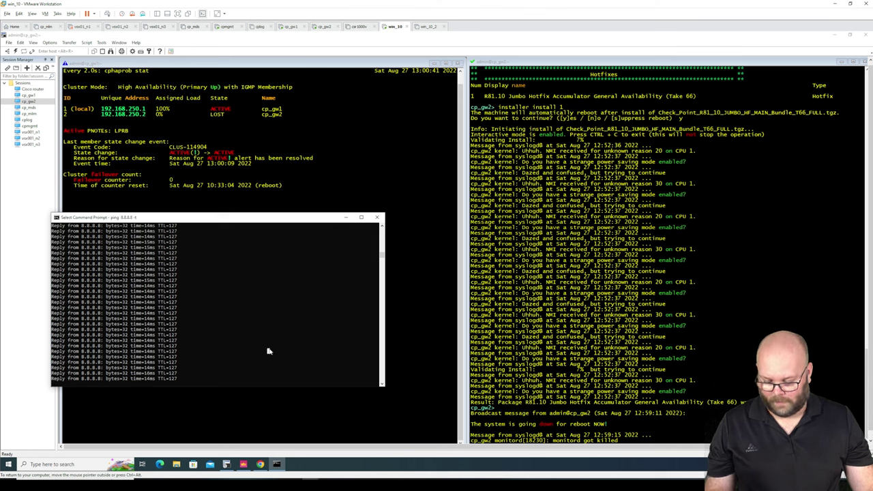
- Restart the continuous ping 8.8.8.8 -t in the Windows terminal
{"action": "key", "text": "ctrl+c"}
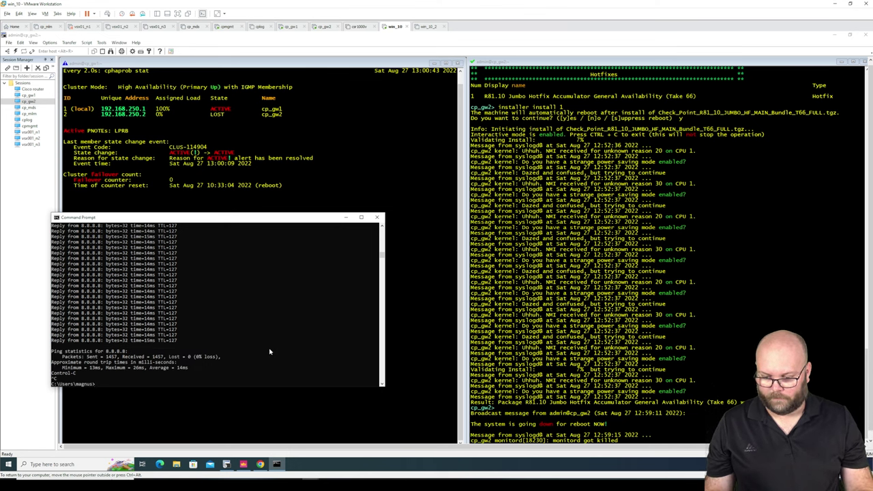
{"action": "key", "text": "Up"}
{"action": "key", "text": "Return"}
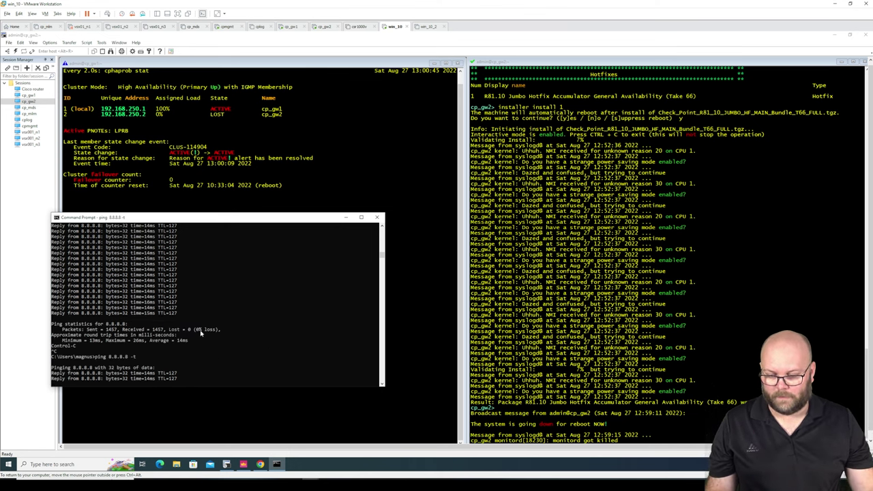
{"action": "left_click_drag", "start_coordinate": [222, 330], "coordinate": [141, 332]}
{"action": "left_click", "coordinate": [235, 351]}
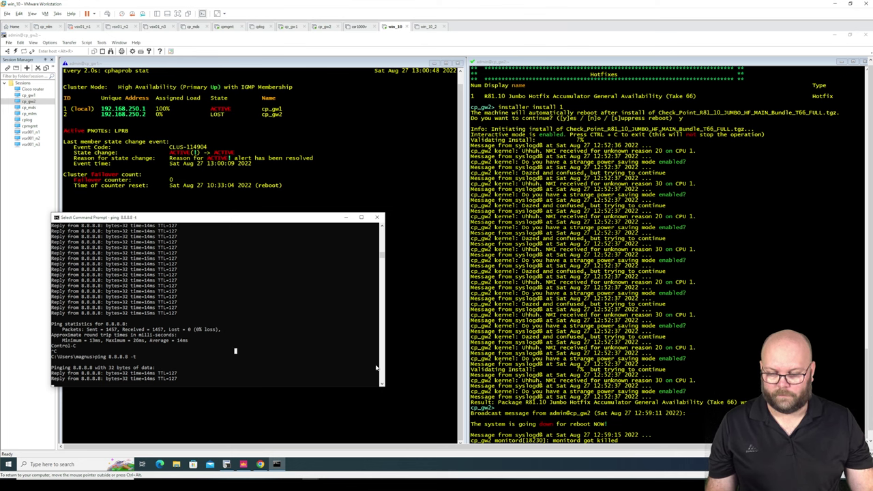
- Disconnect the cp_gw2 SecureCRT session and reconnect it to 192.168.1.3
{"action": "left_click", "coordinate": [514, 62]}
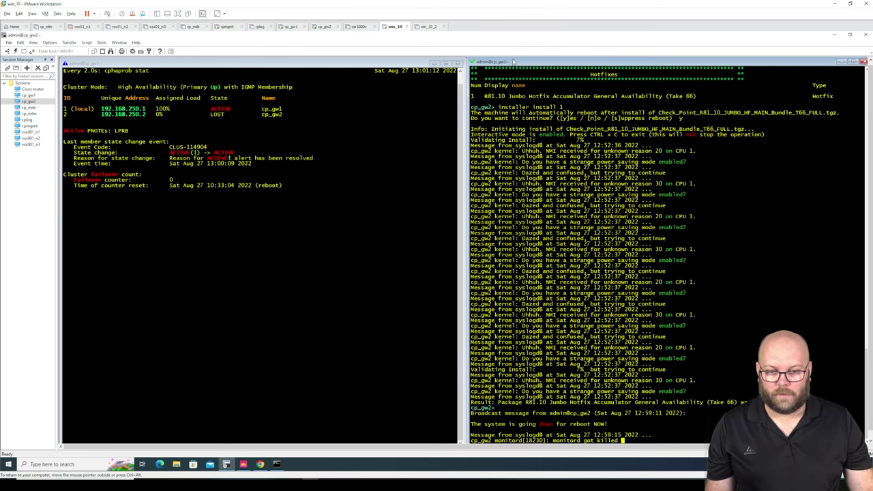
{"action": "right_click", "coordinate": [513, 62]}
{"action": "left_click", "coordinate": [539, 85]}
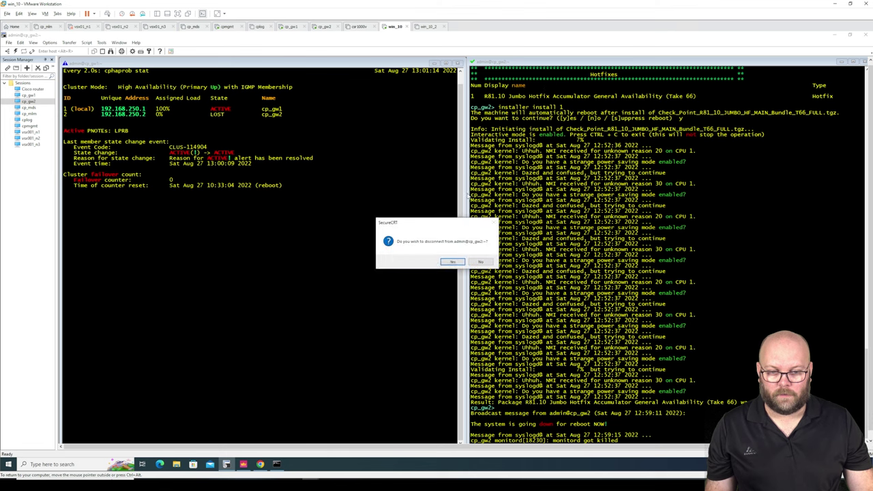
{"action": "left_click", "coordinate": [452, 263]}
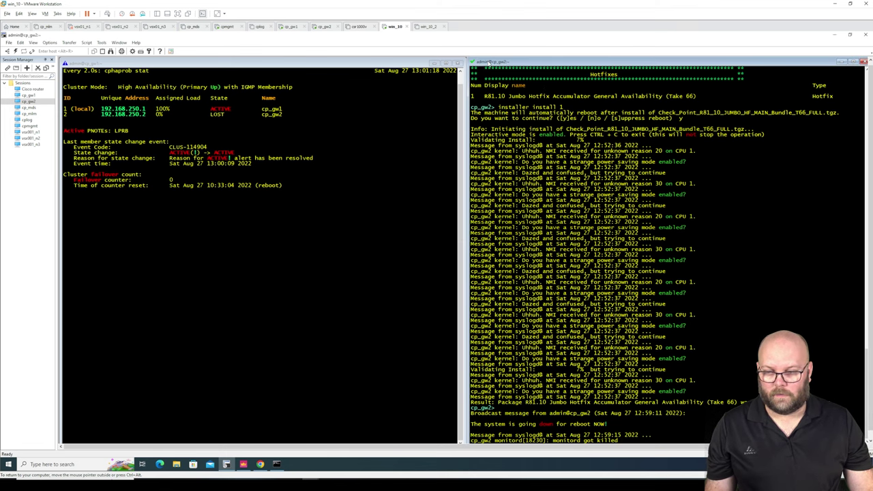
{"action": "right_click", "coordinate": [489, 62]}
{"action": "left_click", "coordinate": [556, 119]}
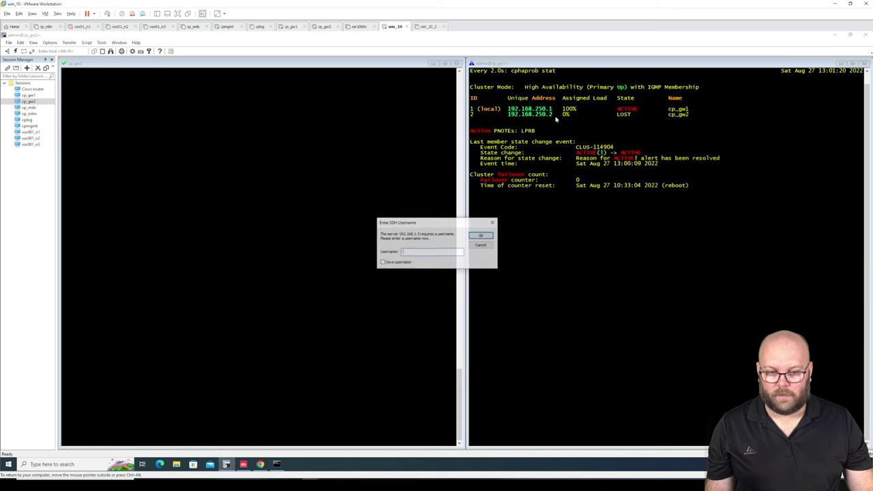
- Log in to cp_gw2 as admin and dock its session beside the cluster status session
{"action": "type", "text": "admin"}
{"action": "key", "text": "Return"}
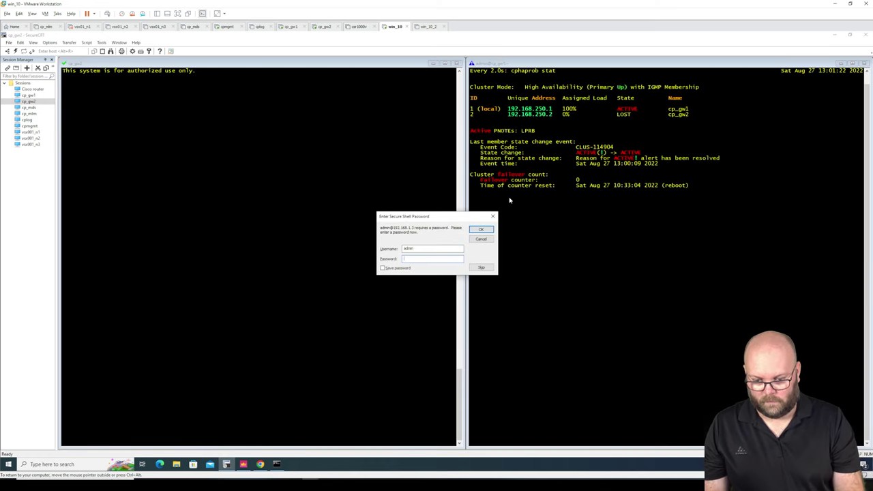
{"action": "type", "text": "*********"}
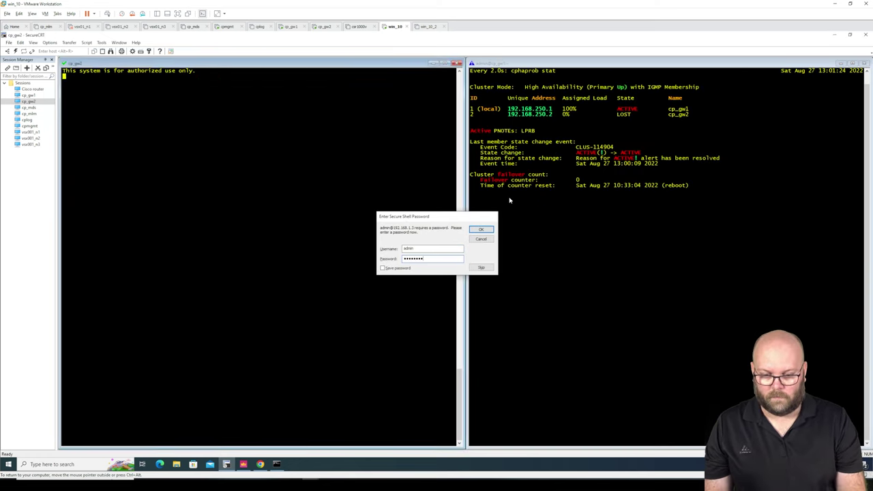
{"action": "key", "text": "Return"}
{"action": "left_click_drag", "start_coordinate": [379, 65], "coordinate": [656, 108]}
{"action": "left_click_drag", "start_coordinate": [677, 65], "coordinate": [271, 65]}
{"action": "left_click_drag", "start_coordinate": [532, 115], "coordinate": [684, 60]}
- Enter expert mode on cp_gw2 and run cphaprob stat twice, showing HA module not started
{"action": "type", "text": "expert"}
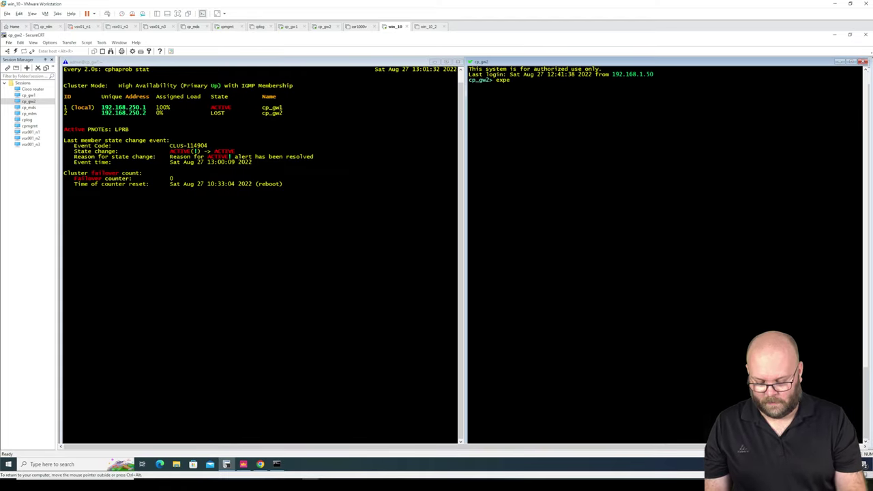
{"action": "key", "text": "Return"}
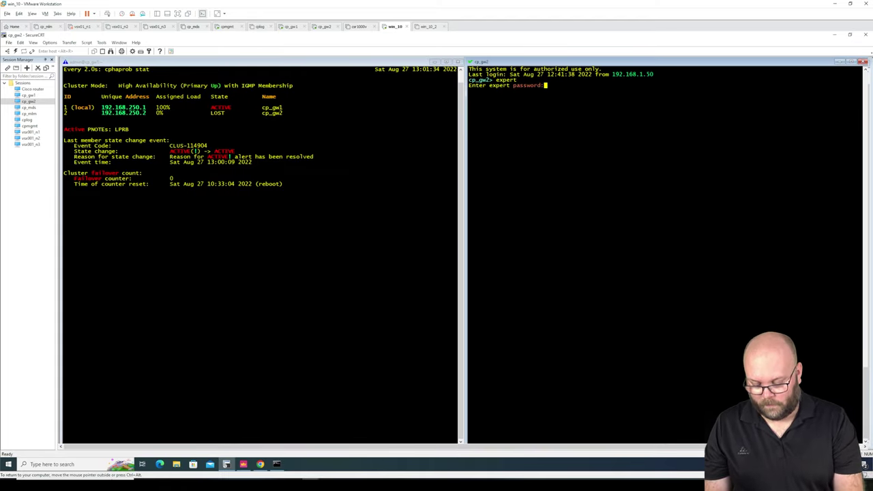
{"action": "key", "text": "Return"}
{"action": "type", "text": "cphapro"}
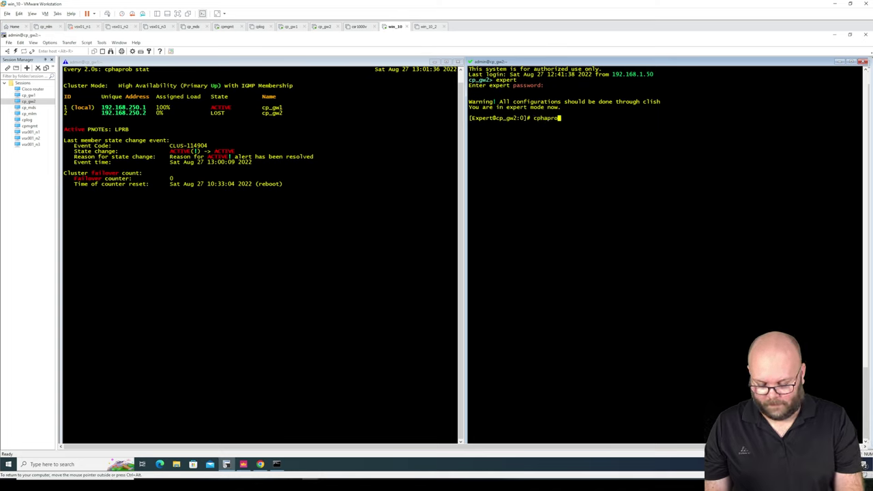
{"action": "type", "text": "b stat"}
{"action": "key", "text": "Return"}
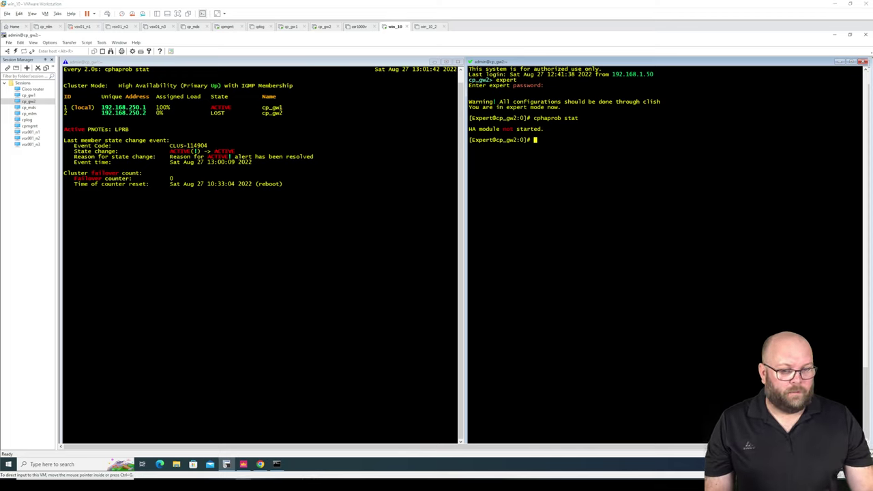
{"action": "key", "text": "Return"}
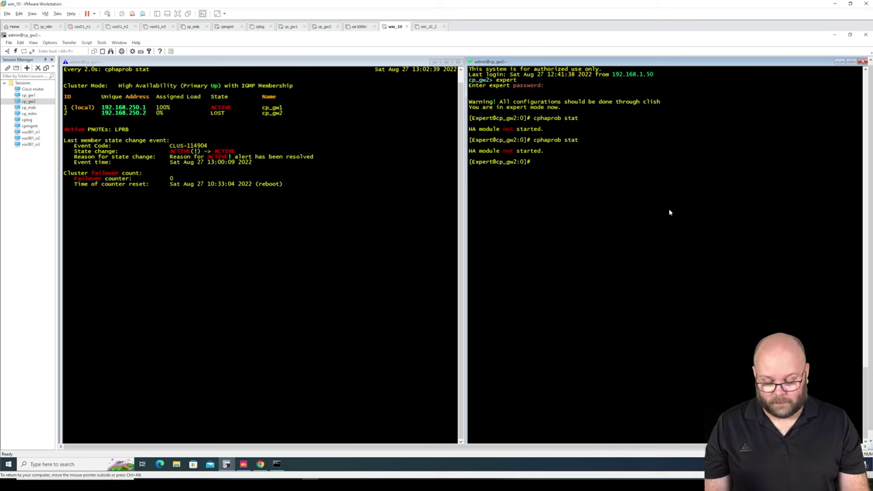
- Run cpstat fw on cp_gw2 and highlight its installed policy, InitialPolicy
{"action": "type", "text": "cpstat fw"}
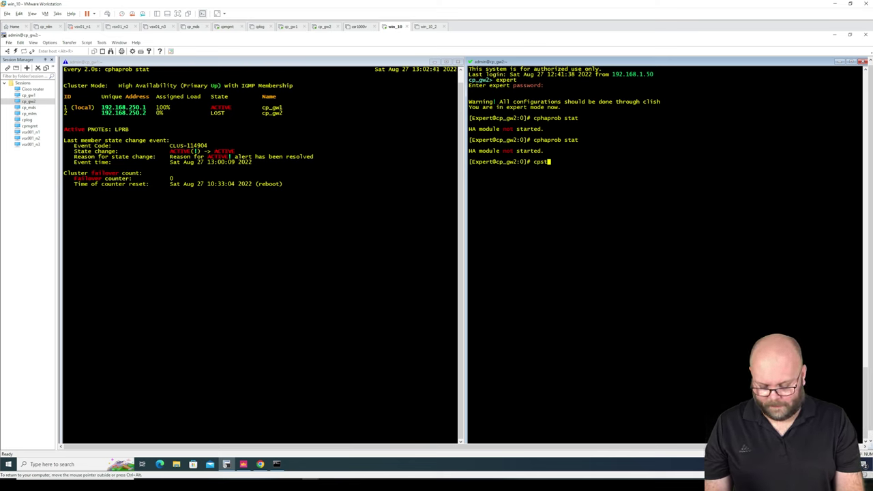
{"action": "key", "text": "Return"}
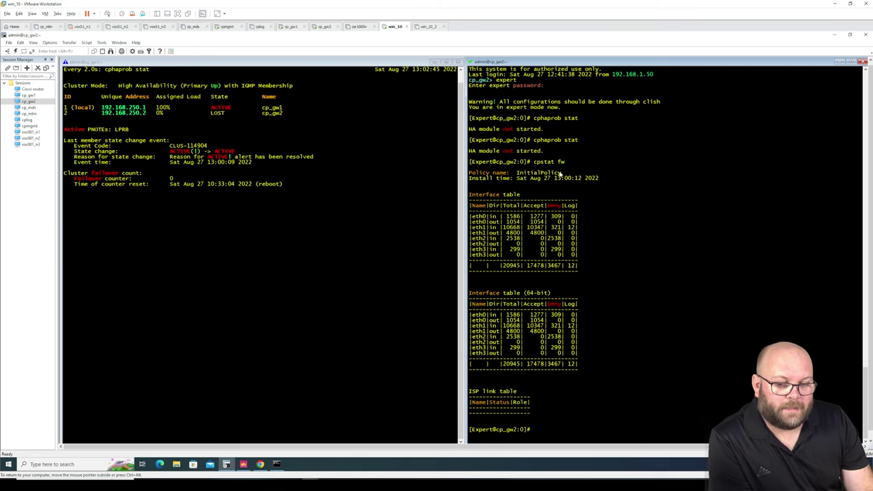
{"action": "double_click", "coordinate": [543, 173]}
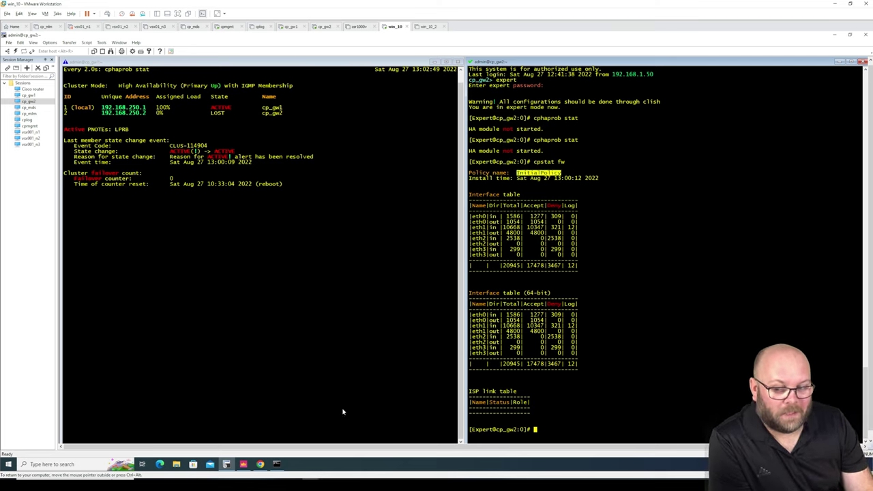
{"action": "left_click", "coordinate": [243, 464]}
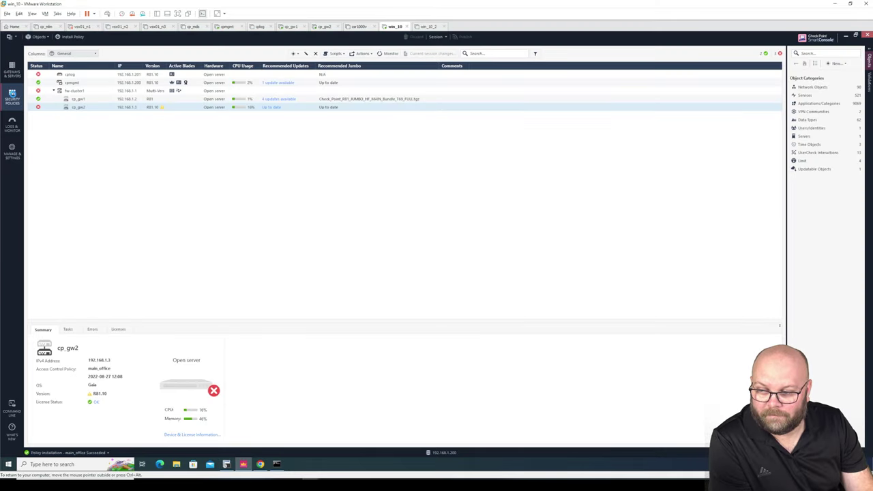
- Test SIC status for fw-cluster1 member cp_gw2 under Communication, then close all dialogs unchanged
{"action": "left_click", "coordinate": [12, 94]}
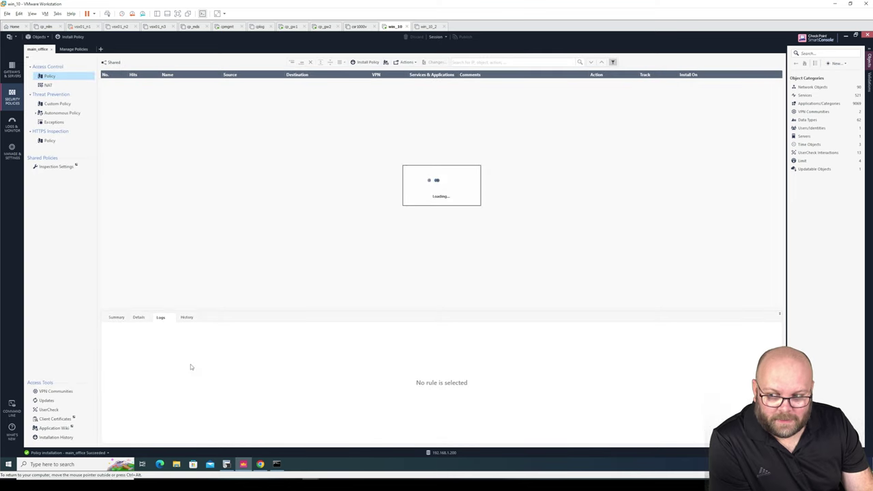
{"action": "left_click", "coordinate": [15, 74]}
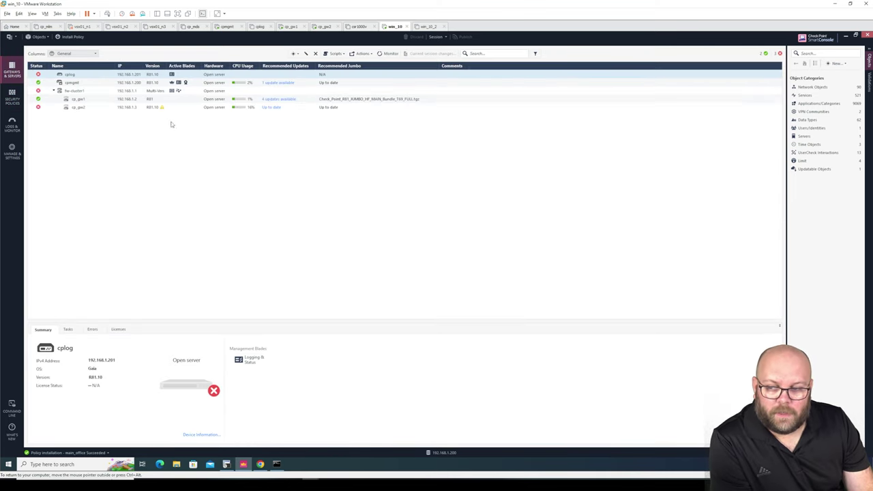
{"action": "double_click", "coordinate": [155, 107]}
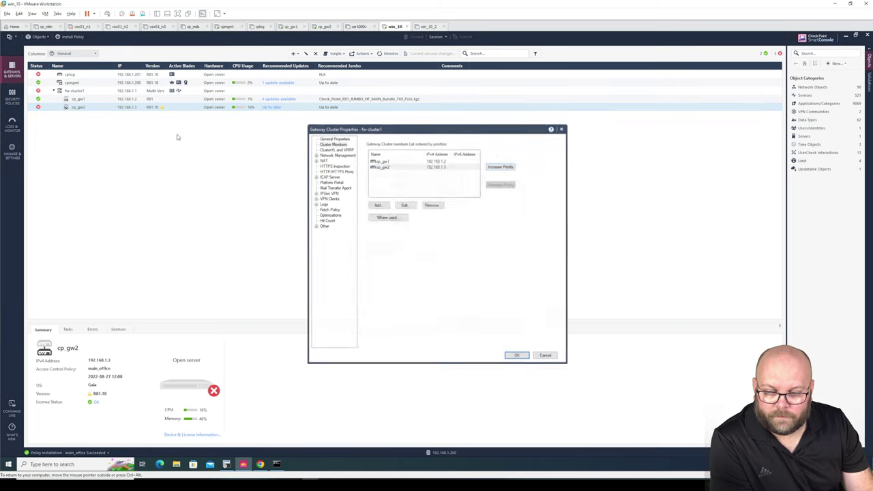
{"action": "left_click", "coordinate": [379, 253]}
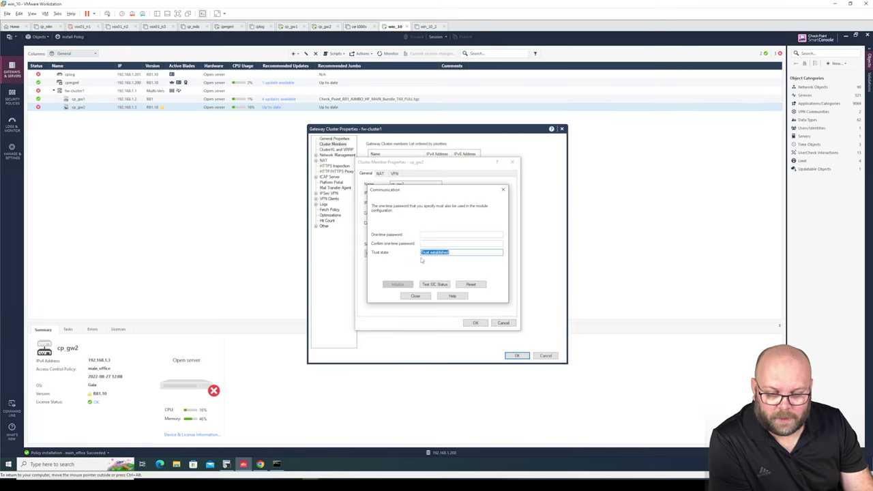
{"action": "left_click", "coordinate": [431, 287]}
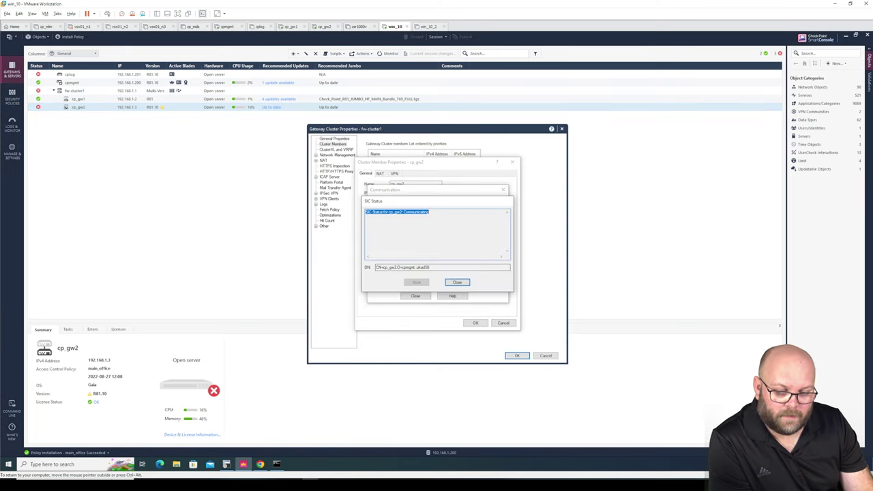
{"action": "left_click", "coordinate": [457, 282]}
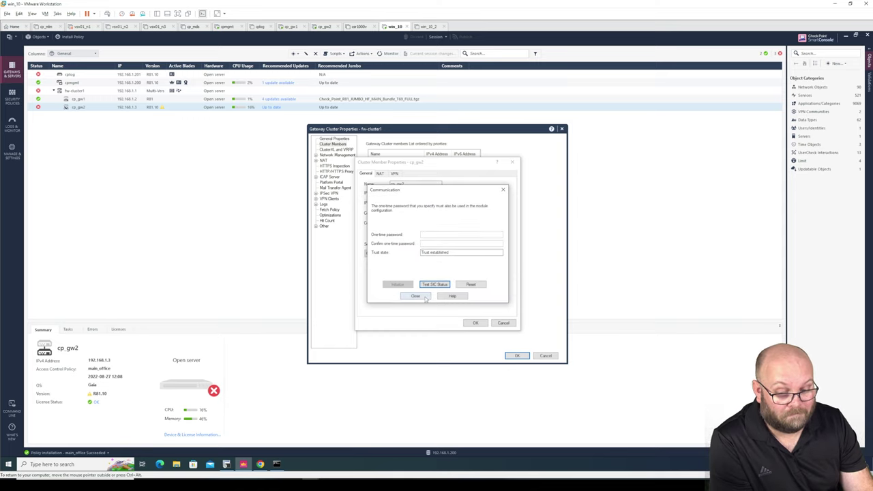
{"action": "left_click", "coordinate": [416, 295]}
{"action": "left_click", "coordinate": [476, 322]}
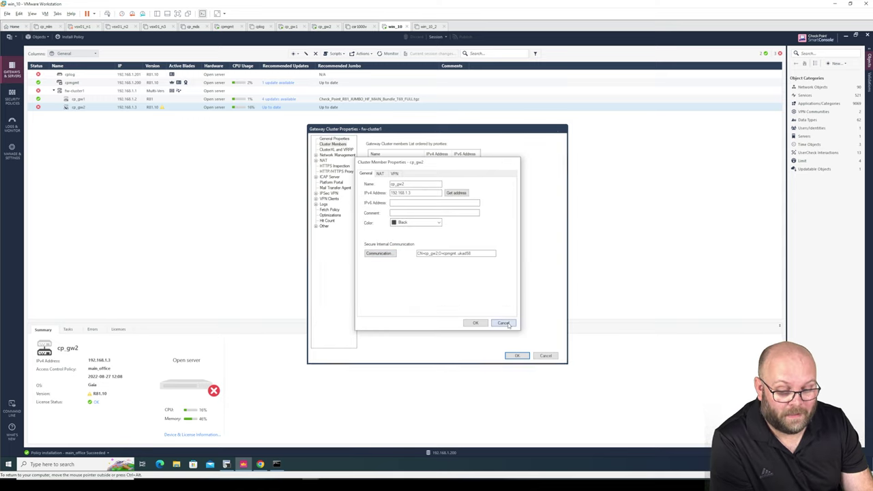
{"action": "left_click", "coordinate": [553, 359]}
{"action": "left_click", "coordinate": [227, 463]}
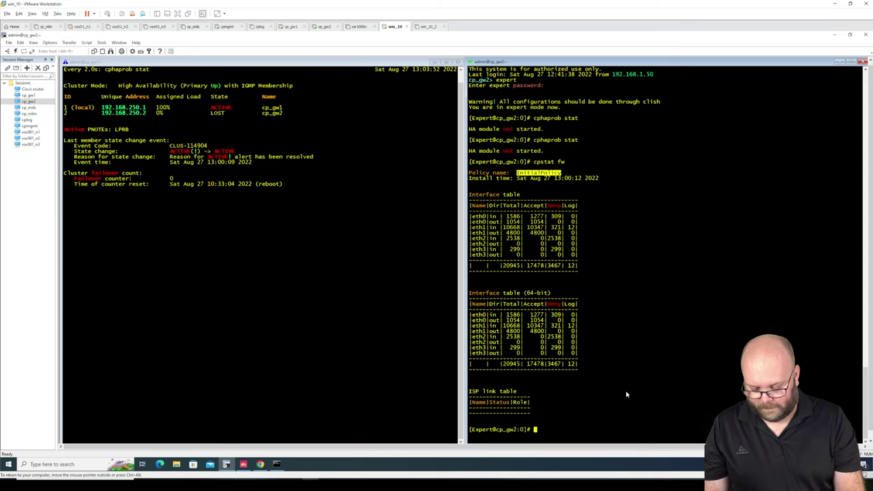
{"action": "type", "text": "cphapr"}
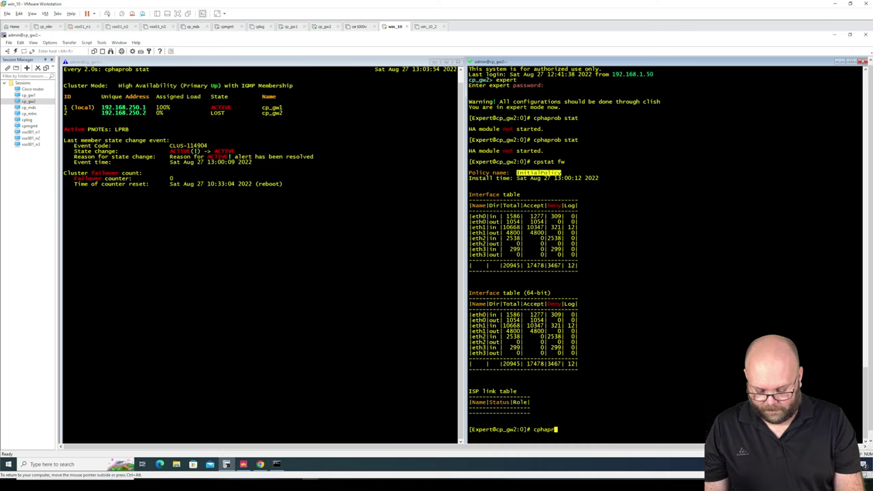
{"action": "type", "text": "ob"}
- Enable MVC on cp_gw2 with cphaconf mvc on
{"action": "key", "text": "BackSpace"}
{"action": "key", "text": "BackSpace"}
{"action": "key", "text": "BackSpace"}
{"action": "key", "text": "BackSpace"}
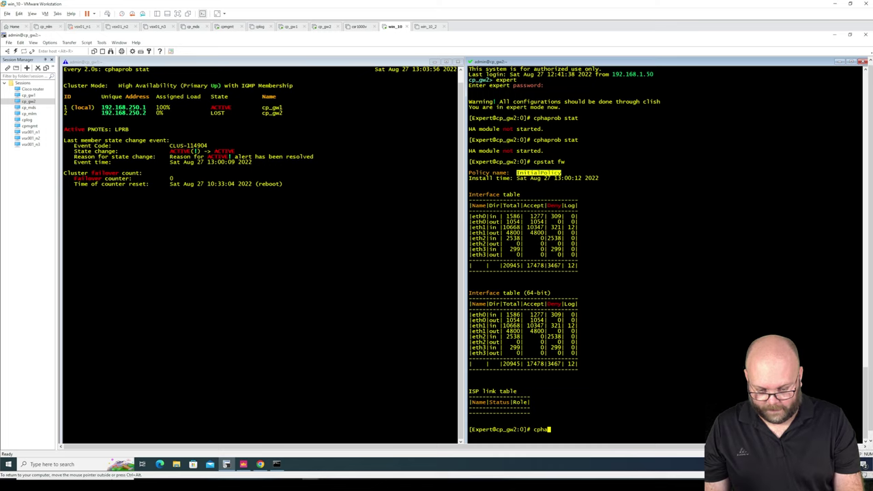
{"action": "type", "text": "conf mvc "}
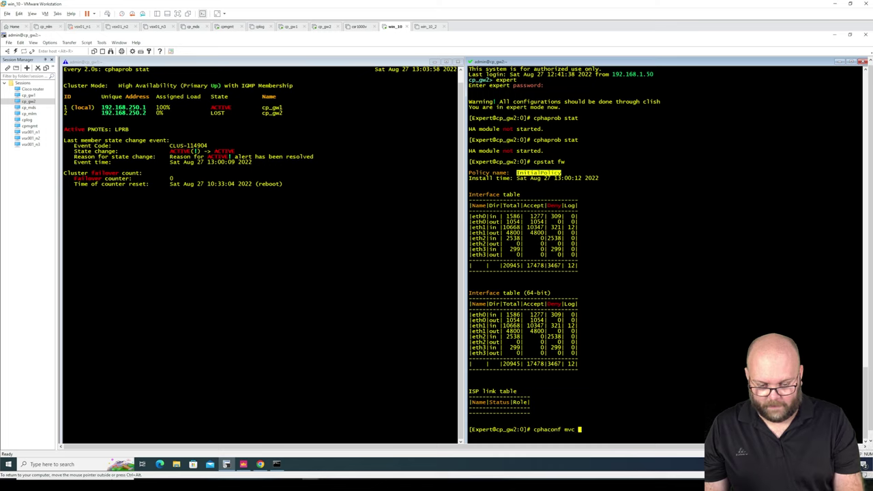
{"action": "type", "text": "on"}
{"action": "key", "text": "Return"}
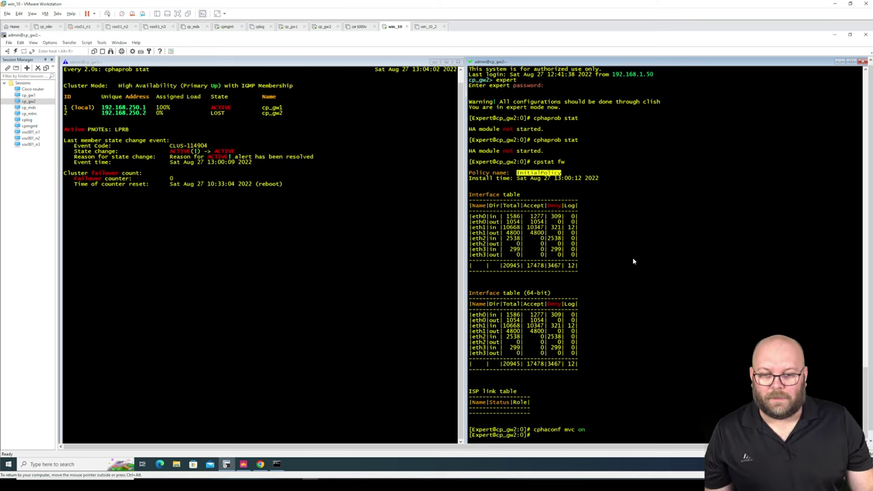
{"action": "left_click", "coordinate": [703, 298]}
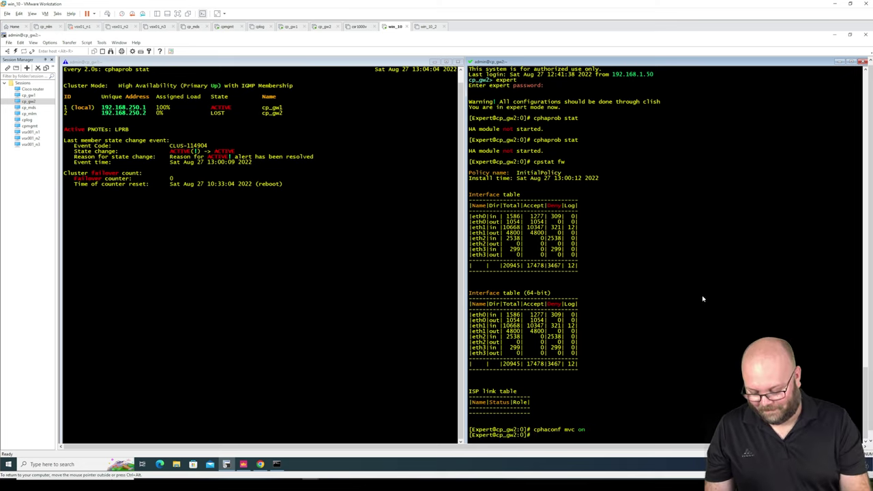
- Run watch cphaprob stat continuously, correcting the misspelled command after the first attempt fails
{"action": "type", "text": "cphaprob st"}
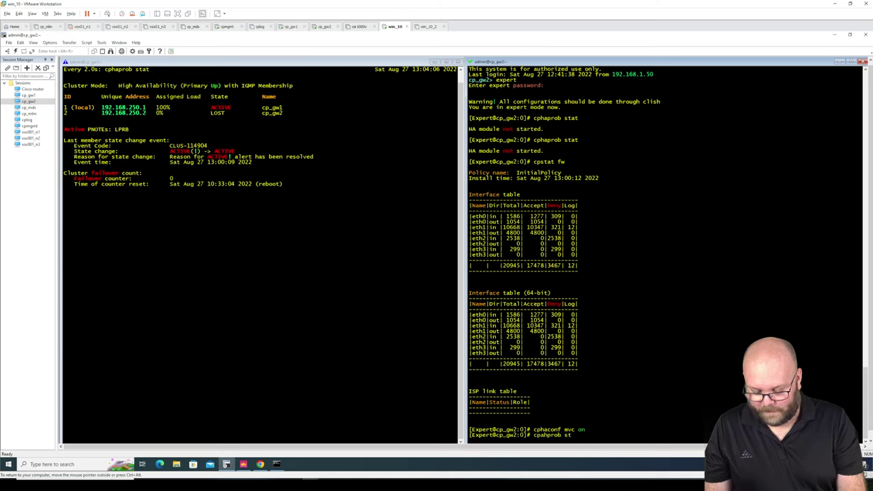
{"action": "type", "text": "at"}
{"action": "key", "text": "ctrl+Left"}
{"action": "key", "text": "ctrl+Left"}
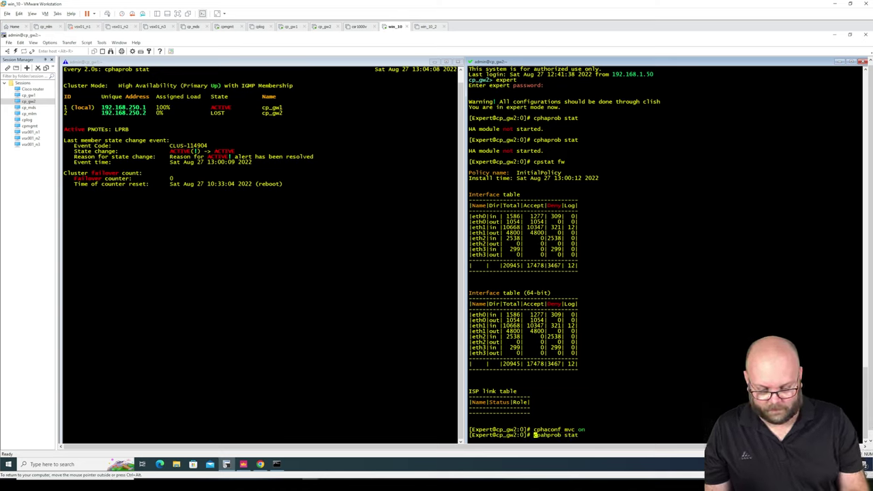
{"action": "type", "text": "watch"}
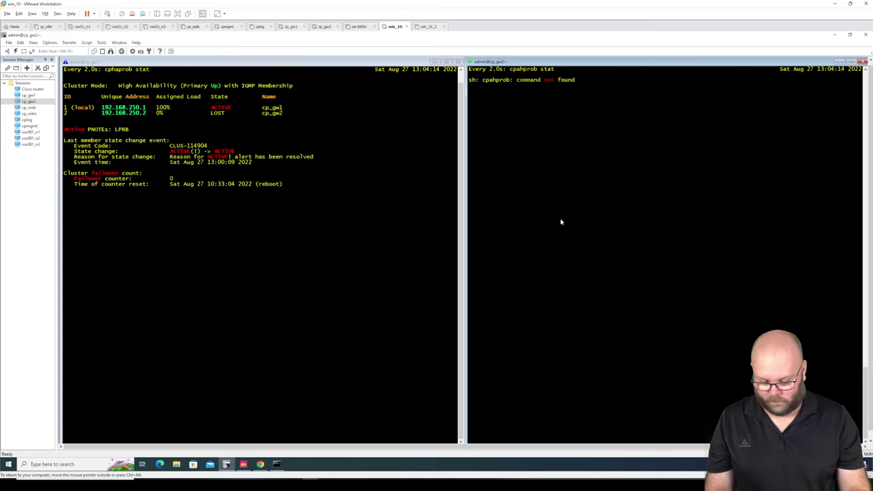
{"action": "key", "text": "ctrl+c"}
{"action": "key", "text": "Up"}
{"action": "key", "text": "Left"}
{"action": "key", "text": "Left"}
{"action": "key", "text": "Left"}
{"action": "key", "text": "Left"}
{"action": "key", "text": "Left"}
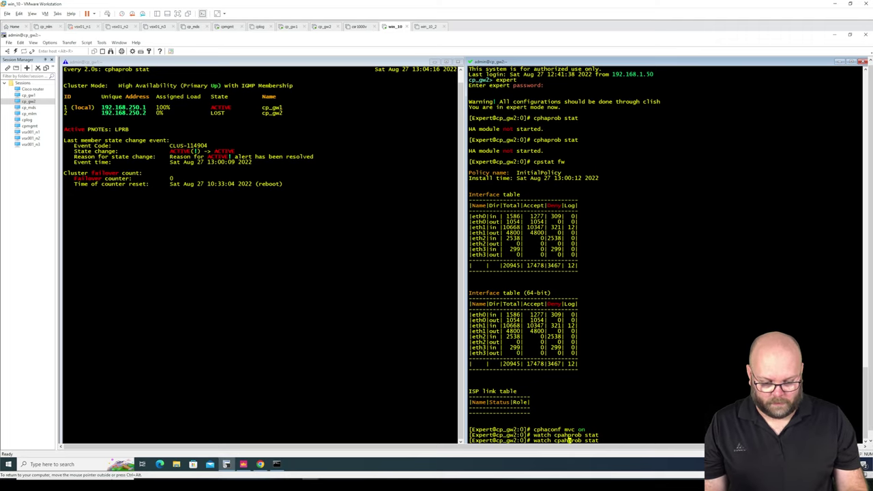
{"action": "key", "text": "BackSpace"}
{"action": "key", "text": "BackSpace"}
{"action": "type", "text": "ha"}
{"action": "key", "text": "Return"}
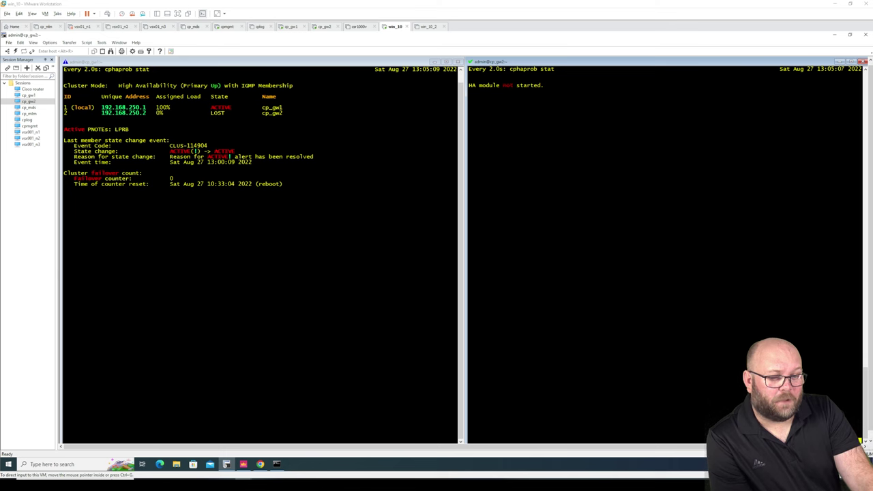
- Maximize the R81.10 guide to read its cluster action plan, then minimize it
{"action": "key", "text": "alt+Tab"}
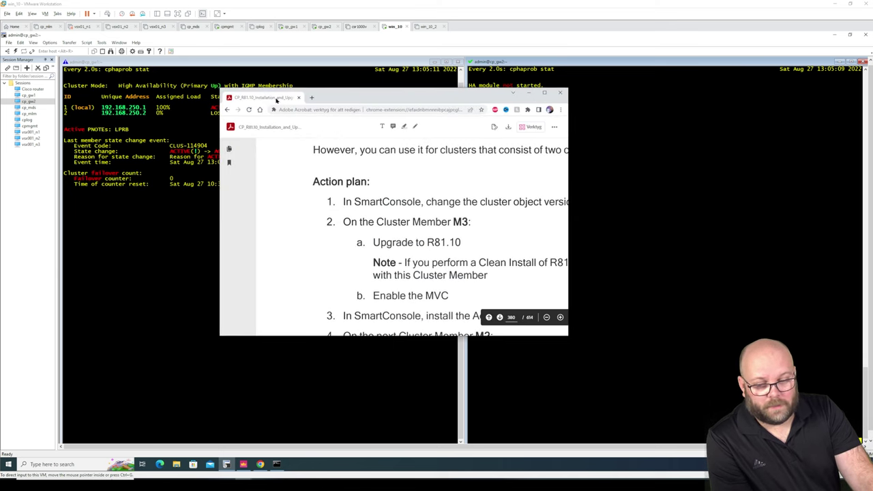
{"action": "double_click", "coordinate": [333, 96]}
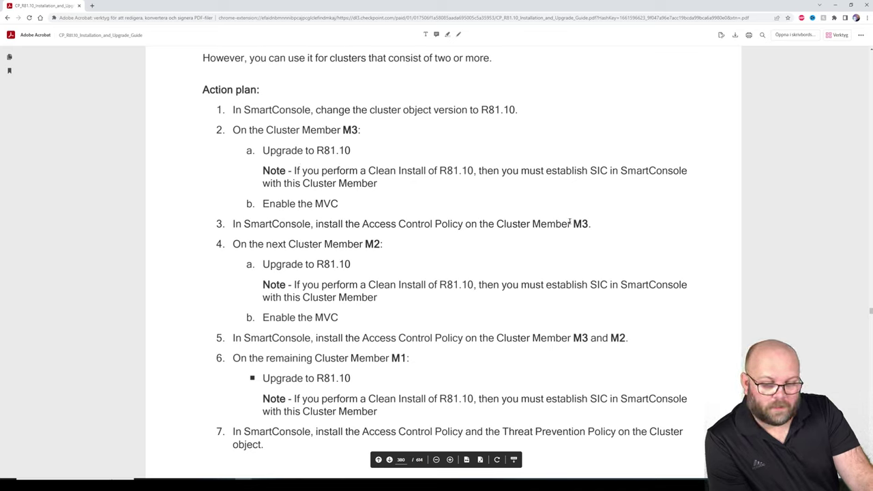
{"action": "left_click", "coordinate": [835, 5]}
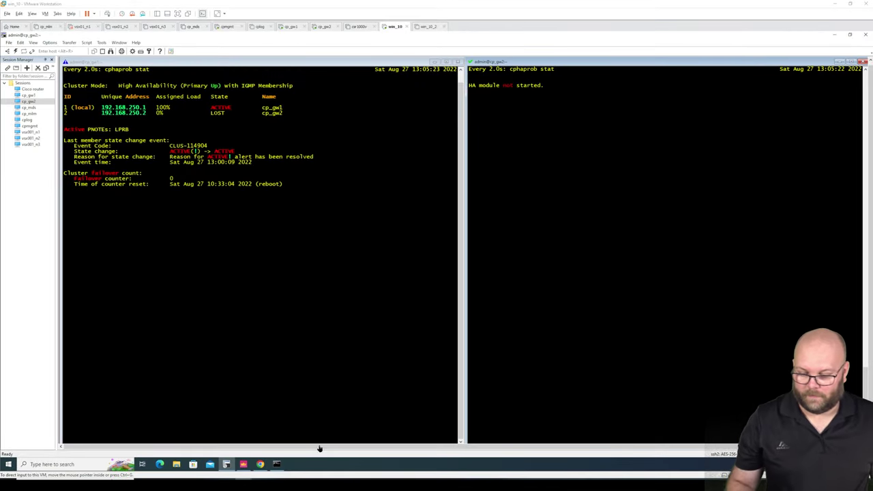
{"action": "left_click", "coordinate": [243, 464]}
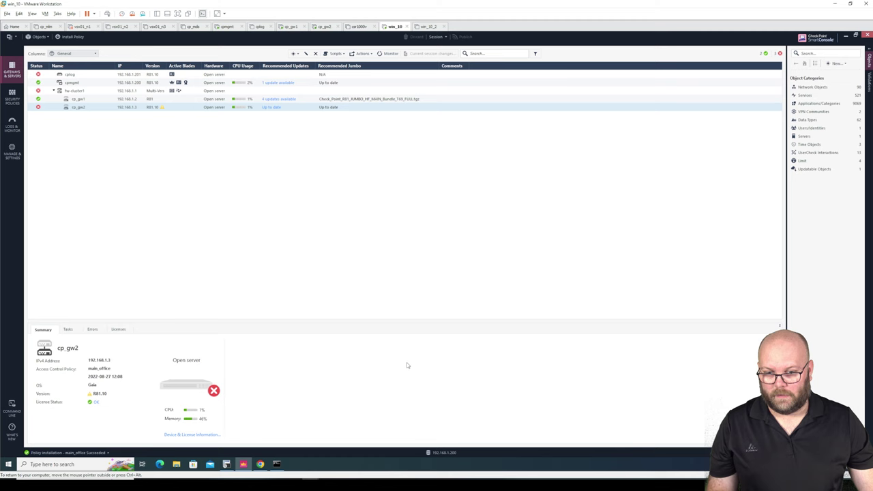
- Restore, move and widen the SmartConsole window so more gateway columns are visible
{"action": "double_click", "coordinate": [714, 37]}
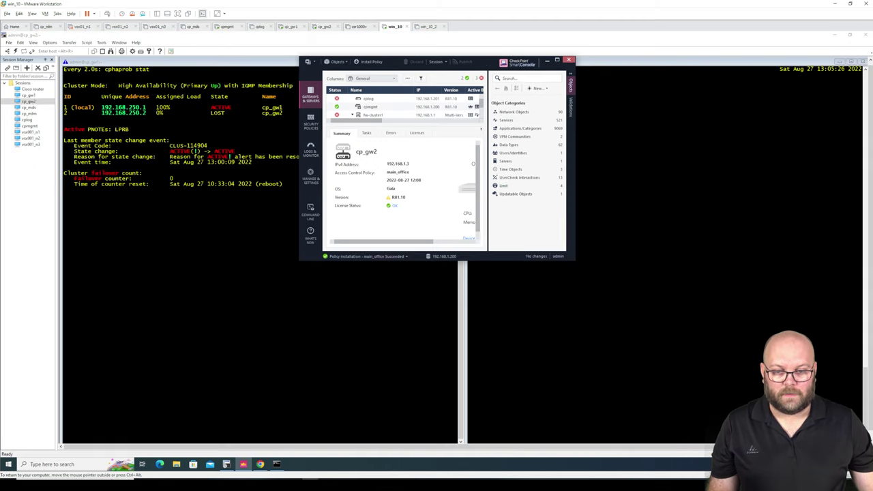
{"action": "left_click_drag", "start_coordinate": [486, 63], "coordinate": [446, 220]}
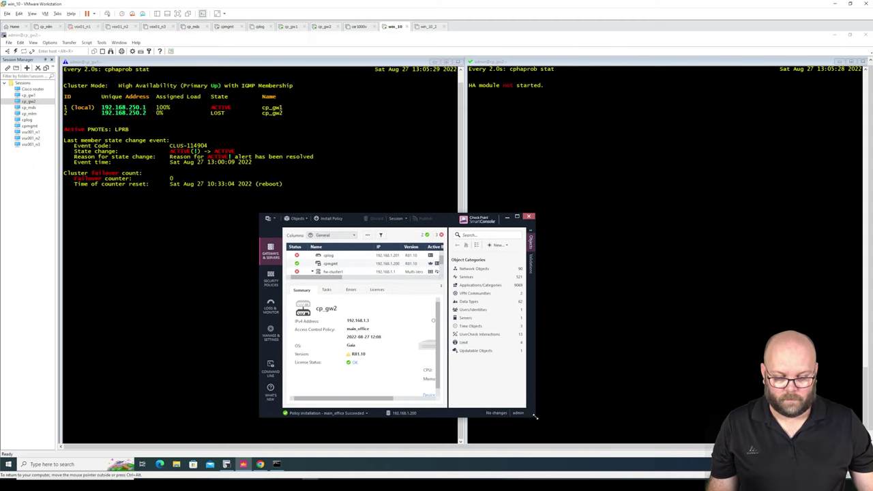
{"action": "left_click_drag", "start_coordinate": [535, 416], "coordinate": [781, 427]}
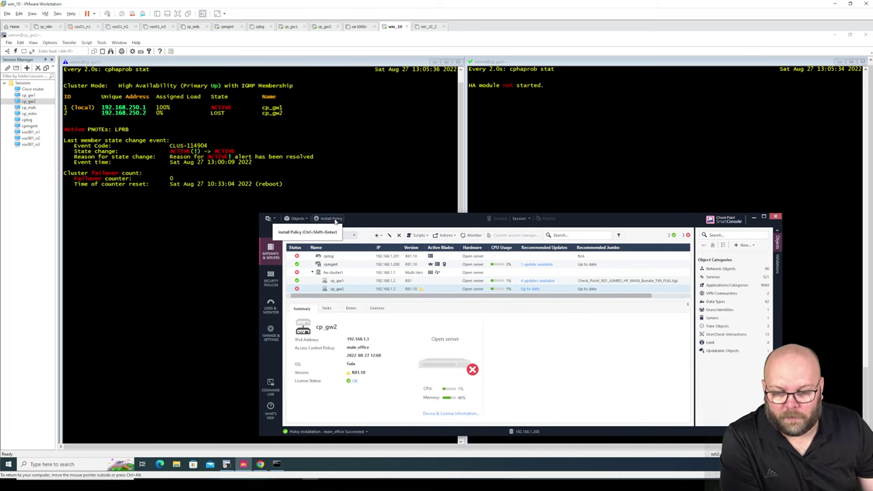
- Uncheck Threat Prevention and the cluster install option in Install Policy, then cancel the installation
{"action": "left_click", "coordinate": [335, 219]}
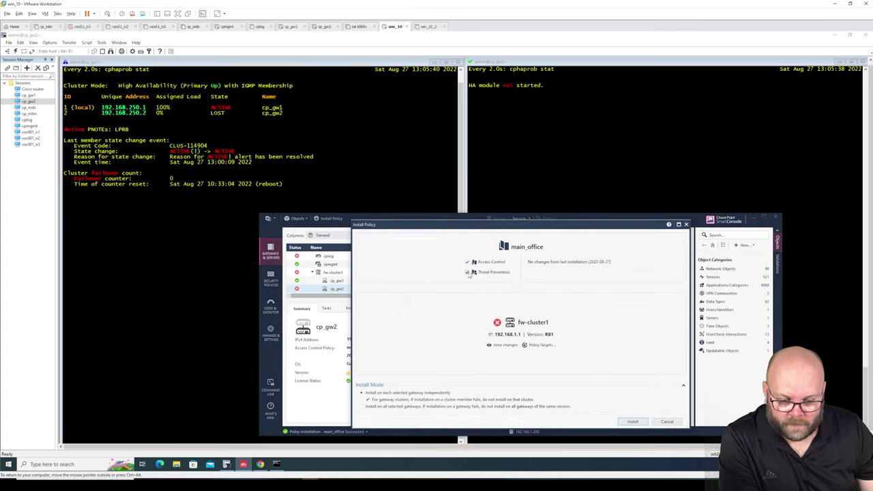
{"action": "left_click", "coordinate": [468, 272]}
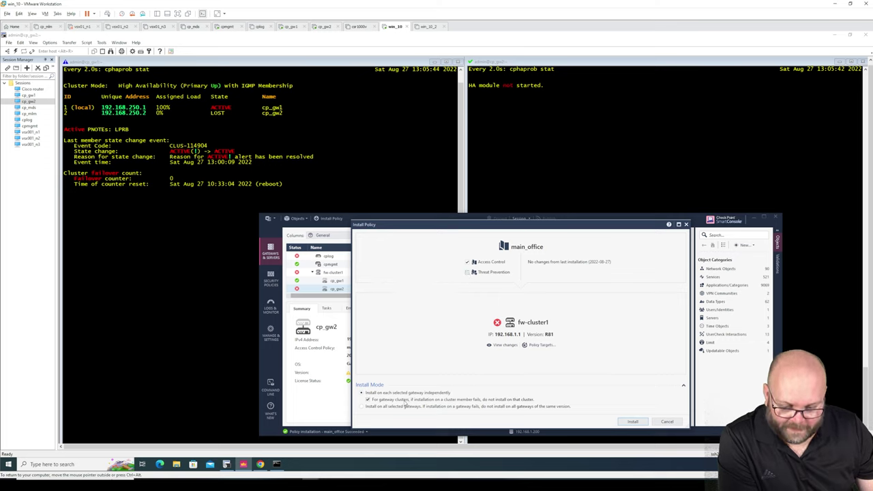
{"action": "left_click", "coordinate": [383, 401]}
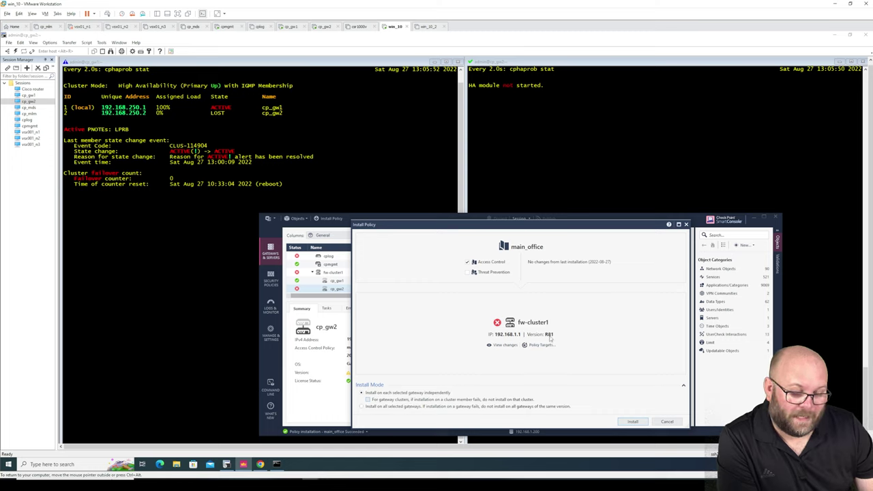
{"action": "left_click", "coordinate": [667, 421]}
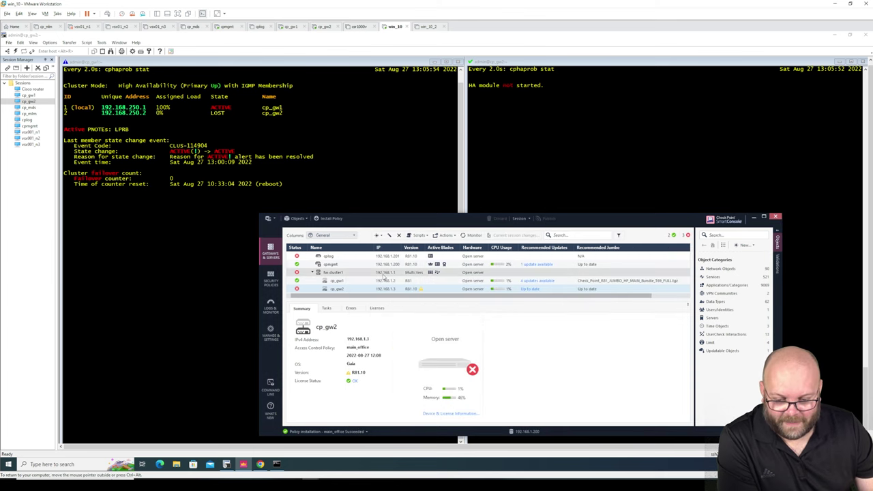
- Set fw-cluster1's cluster version to R81.10 and save its properties
{"action": "left_click", "coordinate": [513, 337]}
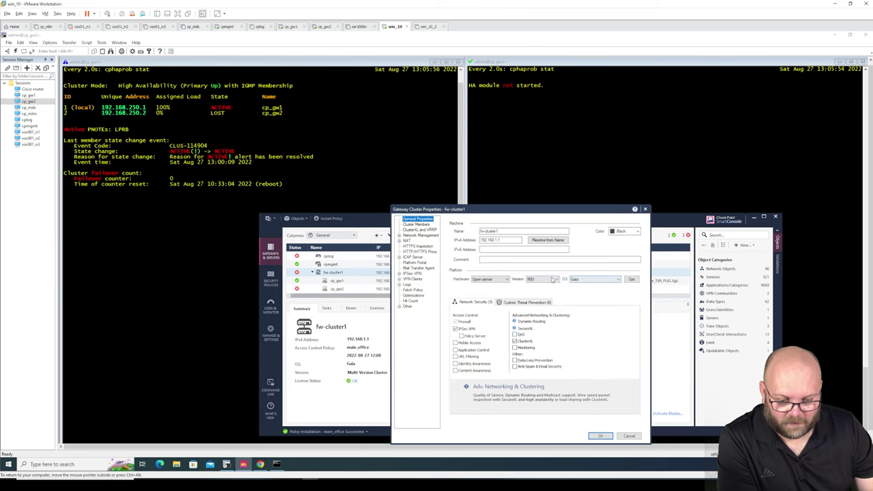
{"action": "left_click", "coordinate": [553, 280]}
{"action": "left_click", "coordinate": [543, 289]}
{"action": "left_click", "coordinate": [601, 435]}
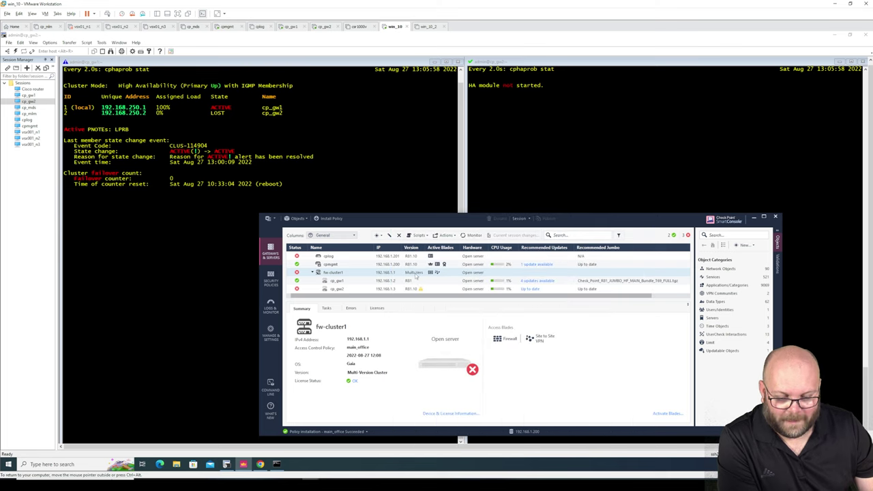
- Publish the pending session changes and bring up policy installation for main_office
{"action": "left_click", "coordinate": [333, 219]}
{"action": "left_click", "coordinate": [586, 371]}
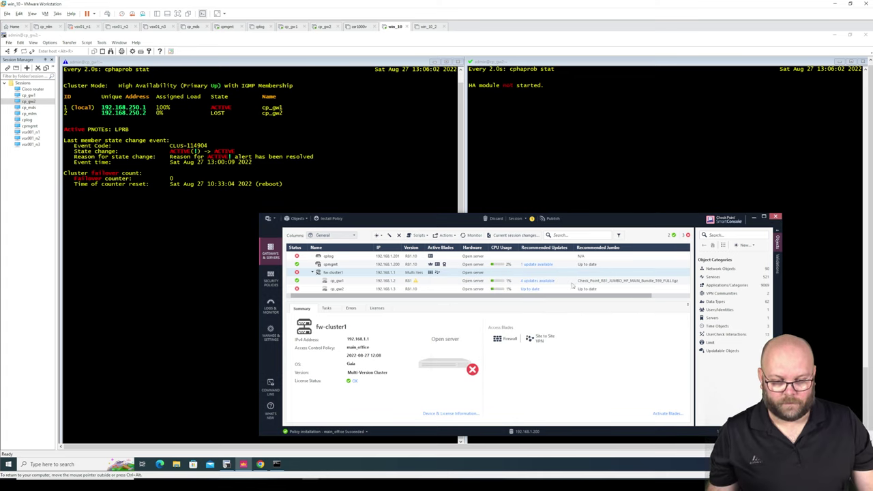
{"action": "left_click", "coordinate": [549, 218]}
{"action": "left_click", "coordinate": [553, 373]}
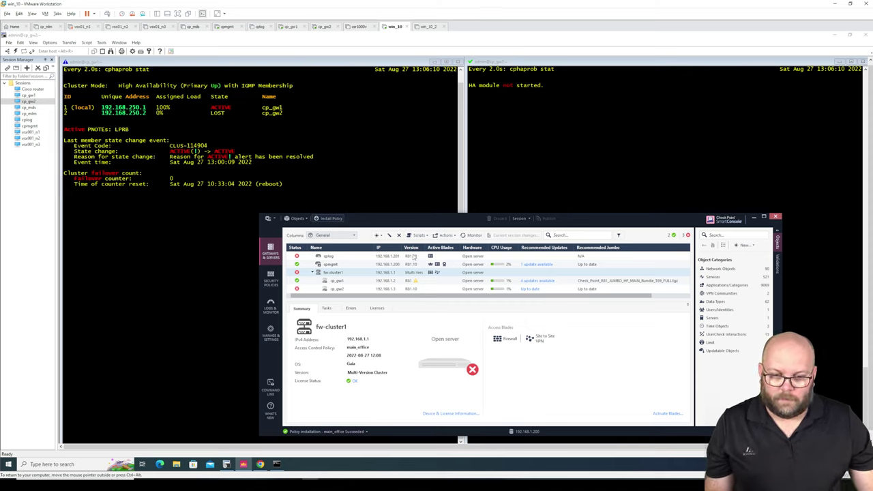
{"action": "key", "text": "ctrl+shift+Return"}
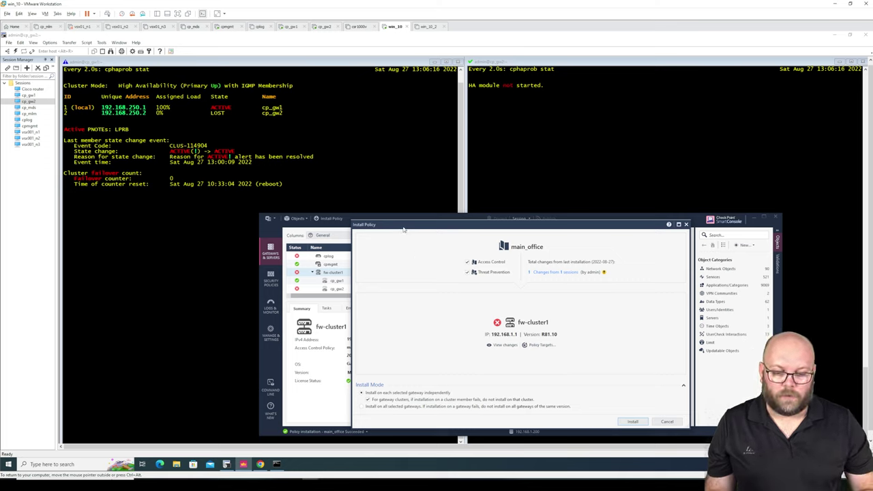
- Install main_office on fw-cluster1, accepting the cluster-mode warning and choosing Publish & Install
{"action": "left_click_drag", "start_coordinate": [403, 230], "coordinate": [377, 309]}
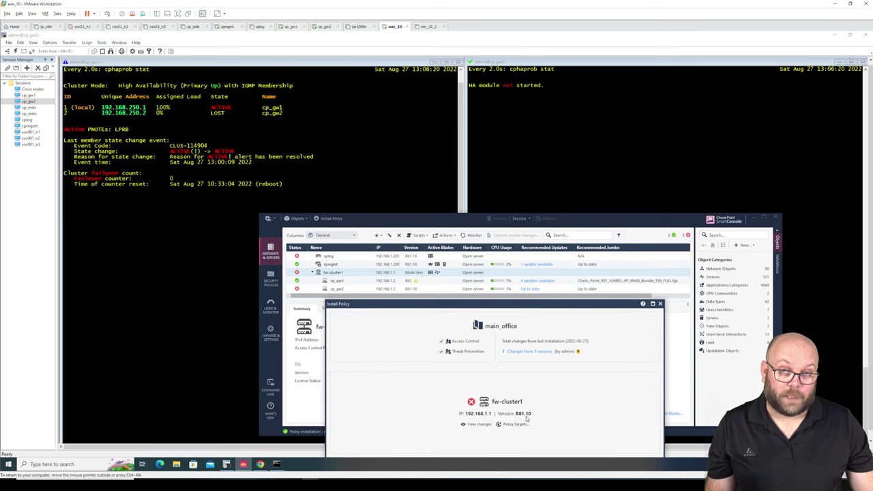
{"action": "left_click_drag", "start_coordinate": [501, 306], "coordinate": [559, 136]}
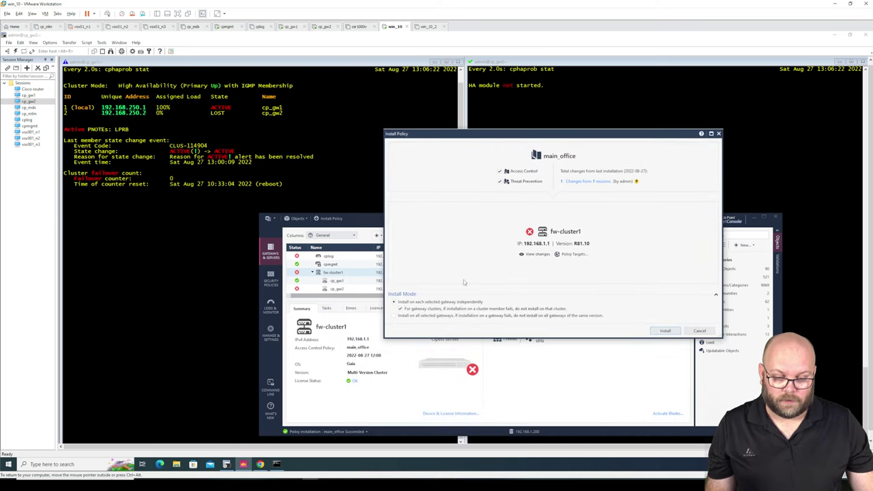
{"action": "left_click", "coordinate": [665, 331]}
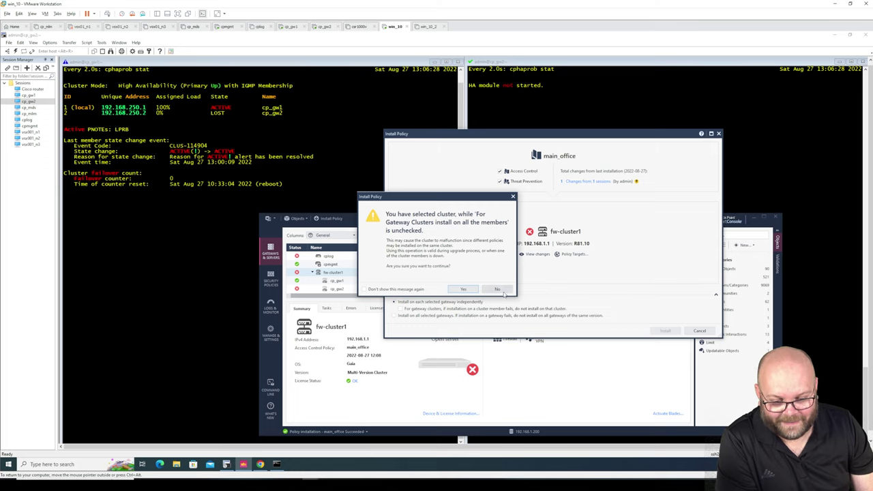
{"action": "left_click", "coordinate": [513, 197]}
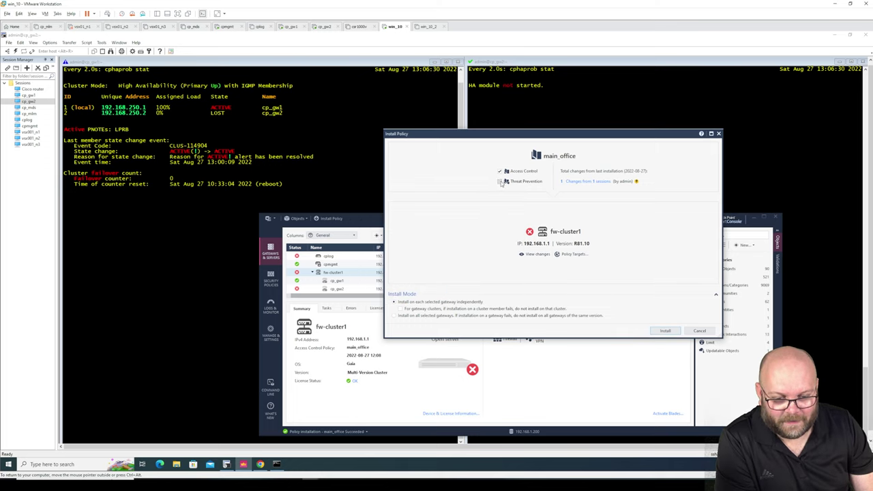
{"action": "left_click", "coordinate": [665, 330]}
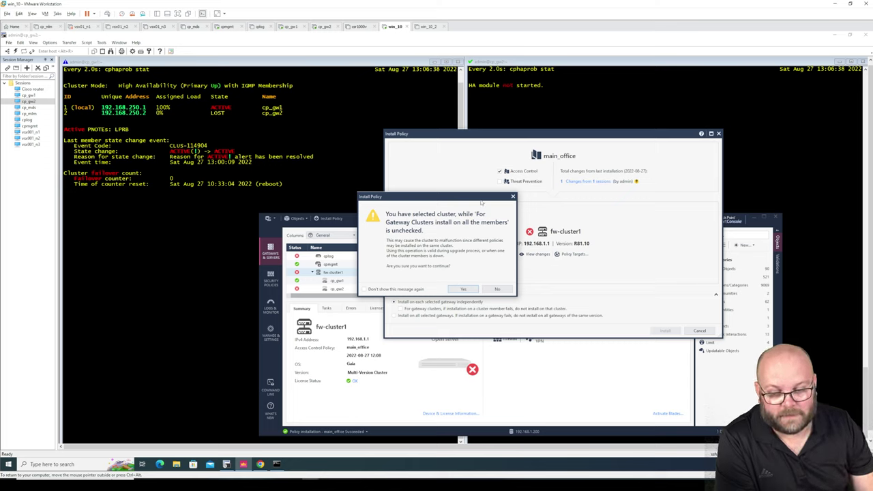
{"action": "left_click", "coordinate": [464, 289]}
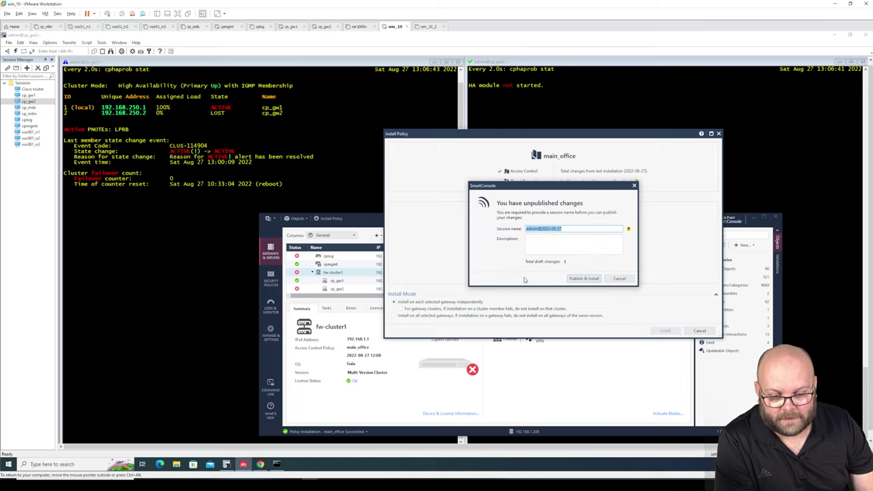
{"action": "left_click", "coordinate": [580, 280]}
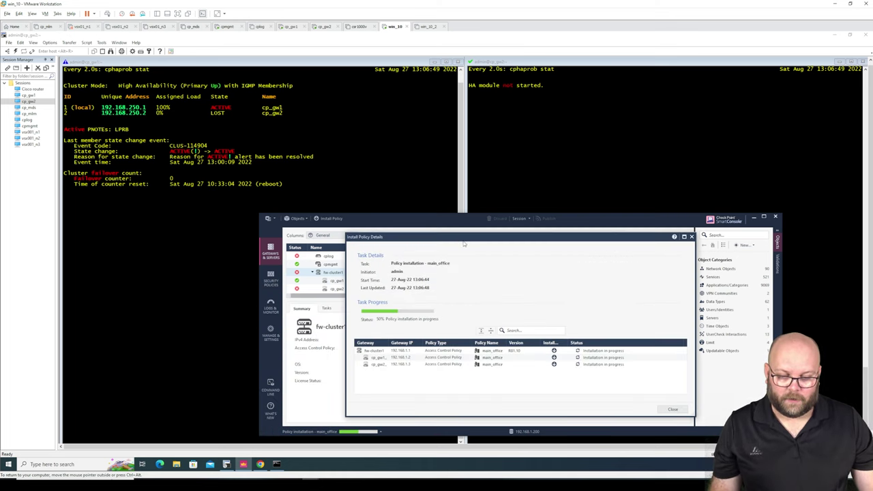
- Review the install details, with cp_gw1 failed and cp_gw2 succeeded, then close them
{"action": "left_click_drag", "start_coordinate": [461, 240], "coordinate": [517, 298]}
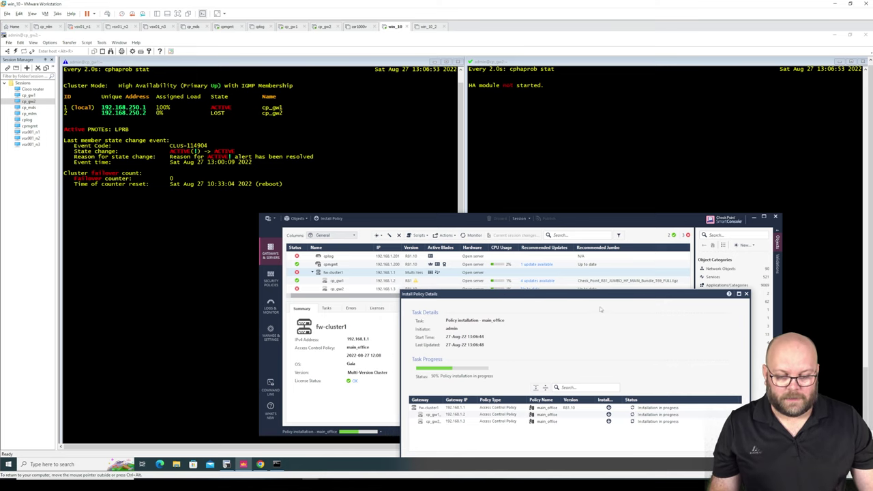
{"action": "left_click_drag", "start_coordinate": [594, 298], "coordinate": [589, 303]}
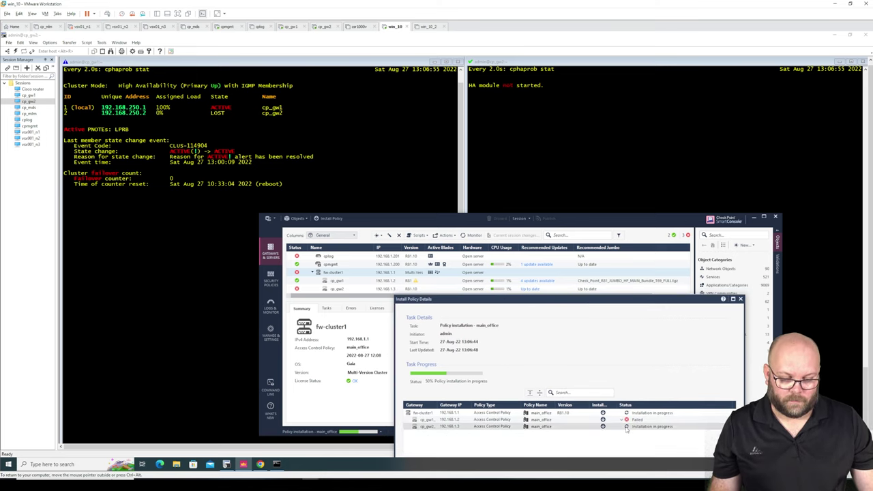
{"action": "left_click_drag", "start_coordinate": [438, 404], "coordinate": [468, 404]}
{"action": "left_click", "coordinate": [657, 421]}
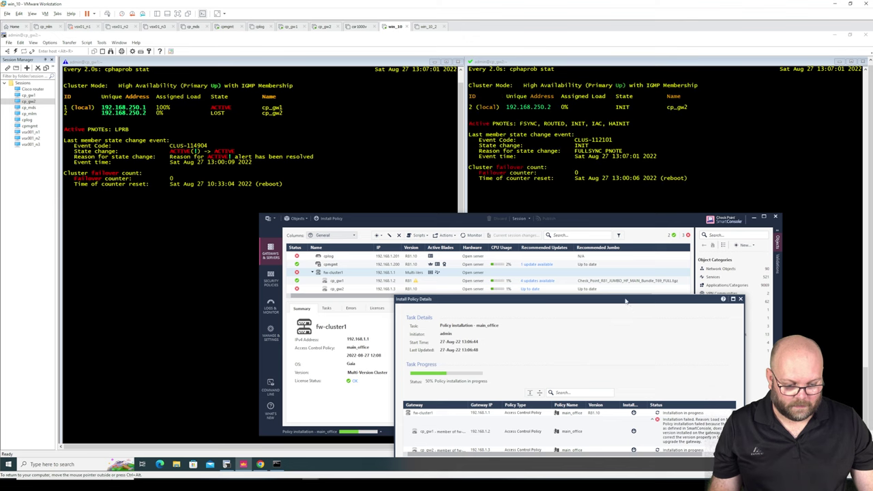
{"action": "left_click_drag", "start_coordinate": [629, 301], "coordinate": [576, 261]}
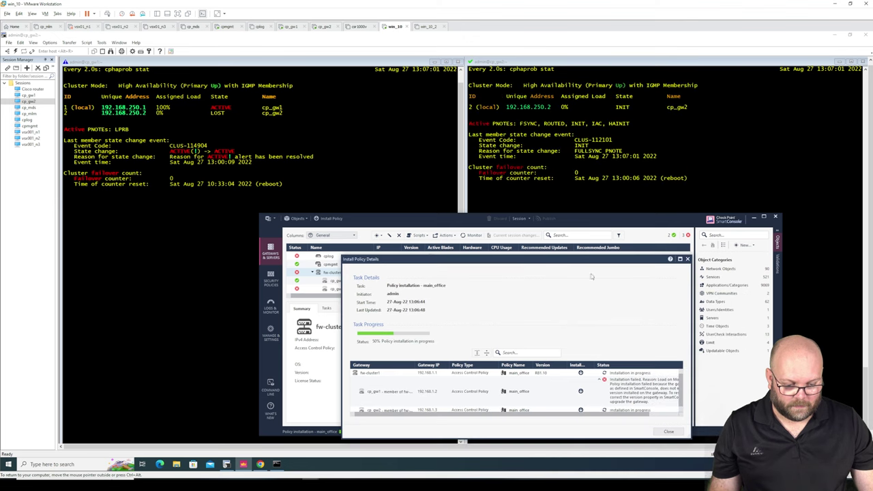
{"action": "left_click", "coordinate": [663, 416]}
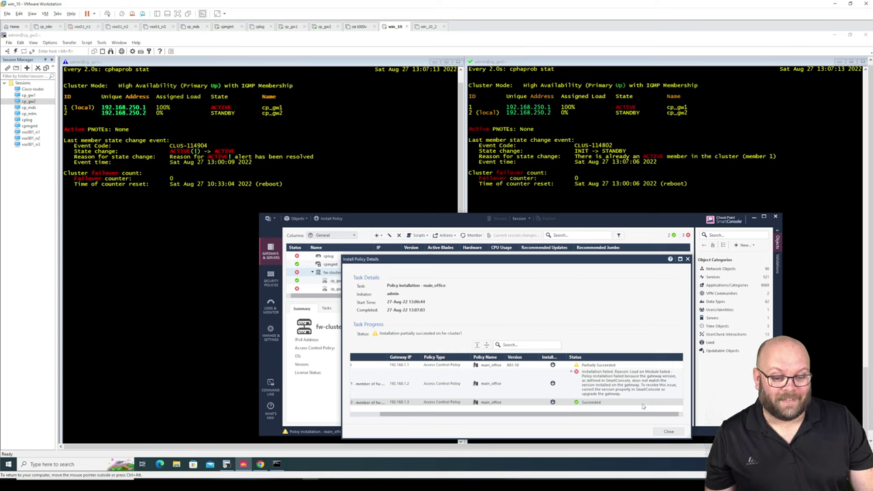
{"action": "left_click", "coordinate": [381, 402]}
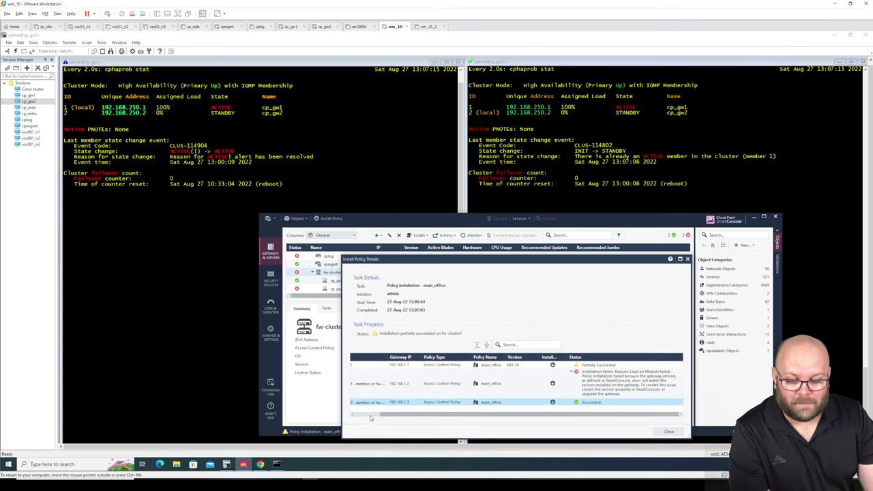
{"action": "left_click", "coordinate": [371, 415]}
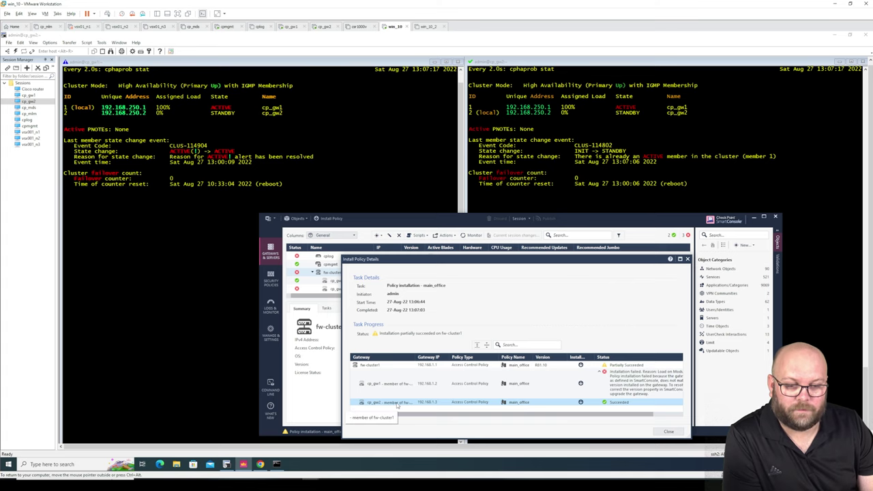
{"action": "left_click", "coordinate": [668, 431]}
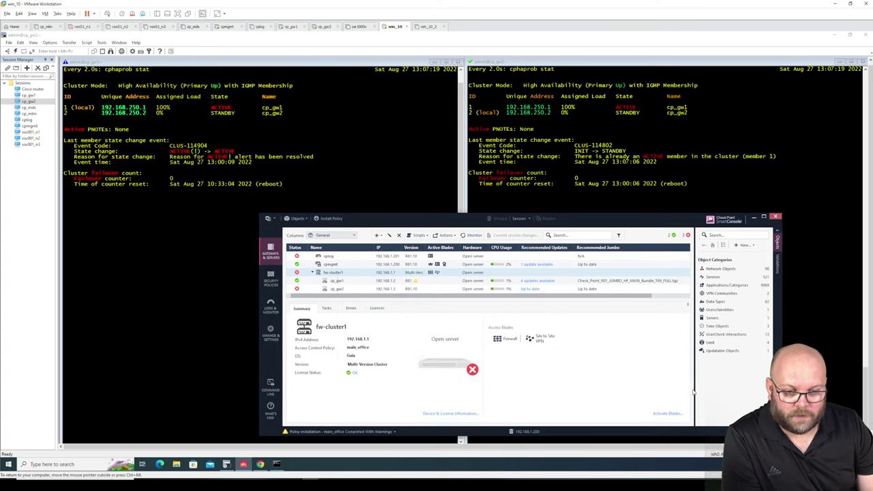
- Stop cp_gw2's cluster status view and rerun cpstat fw to show the main_office policy
{"action": "left_click", "coordinate": [753, 217]}
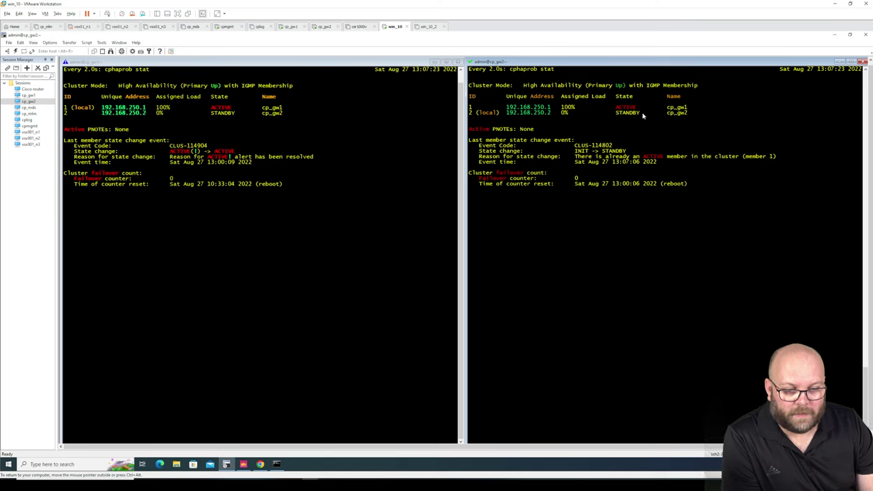
{"action": "left_click_drag", "start_coordinate": [642, 114], "coordinate": [618, 114]}
{"action": "left_click", "coordinate": [617, 115]}
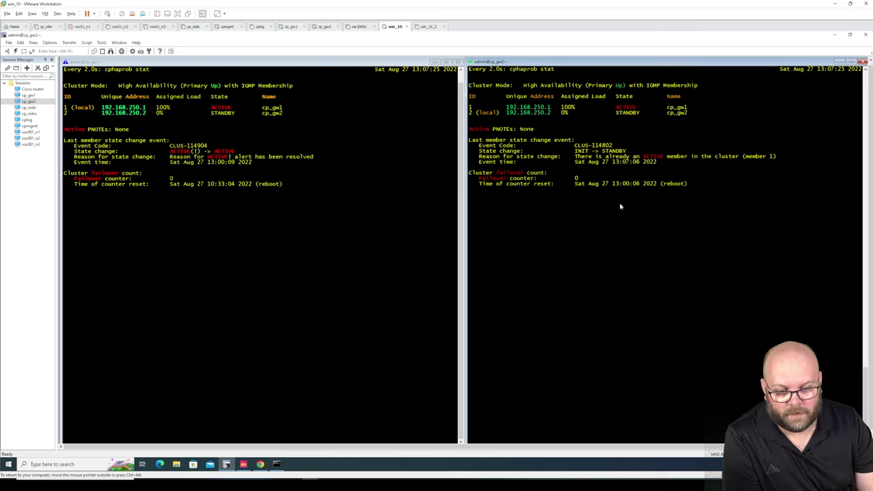
{"action": "key", "text": "ctrl+c"}
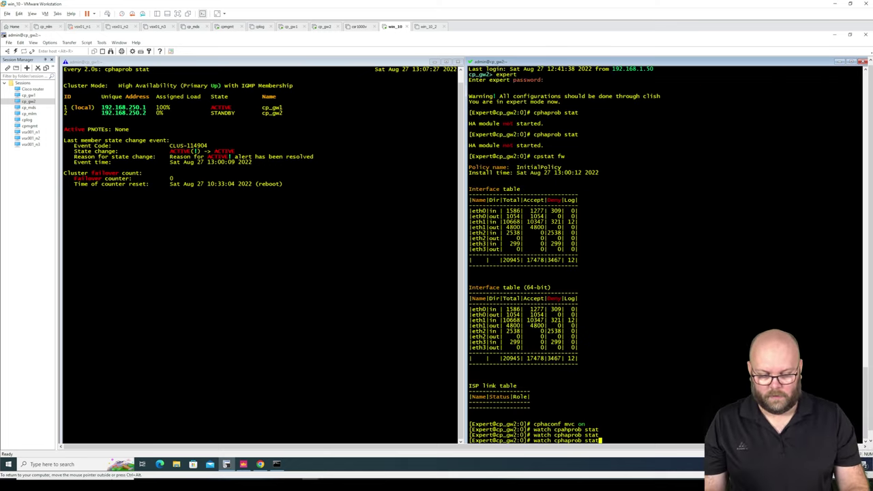
{"action": "key", "text": "Up"}
{"action": "key", "text": "Up"}
{"action": "key", "text": "Up"}
{"action": "key", "text": "Up"}
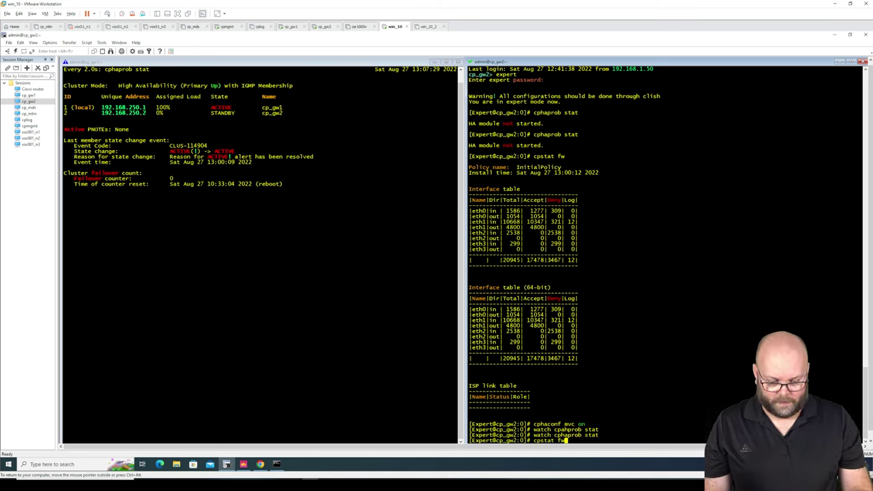
{"action": "key", "text": "Return"}
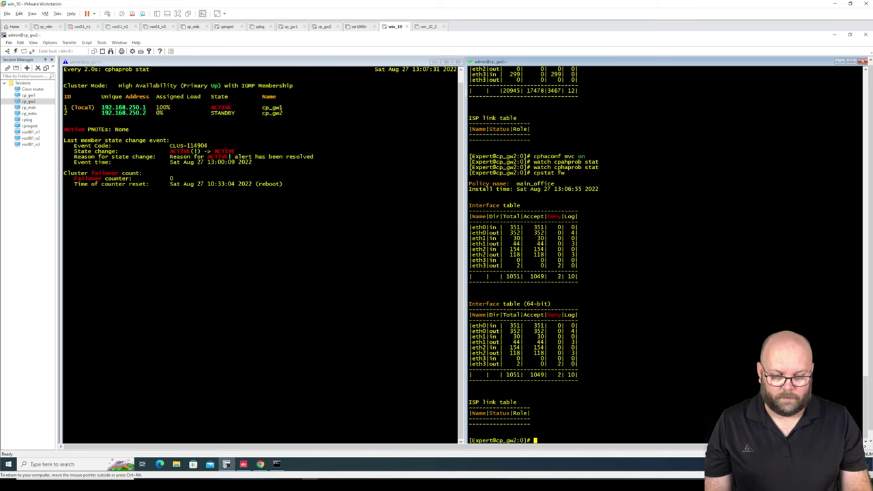
{"action": "left_click_drag", "start_coordinate": [557, 185], "coordinate": [515, 186]}
{"action": "left_click", "coordinate": [516, 190]}
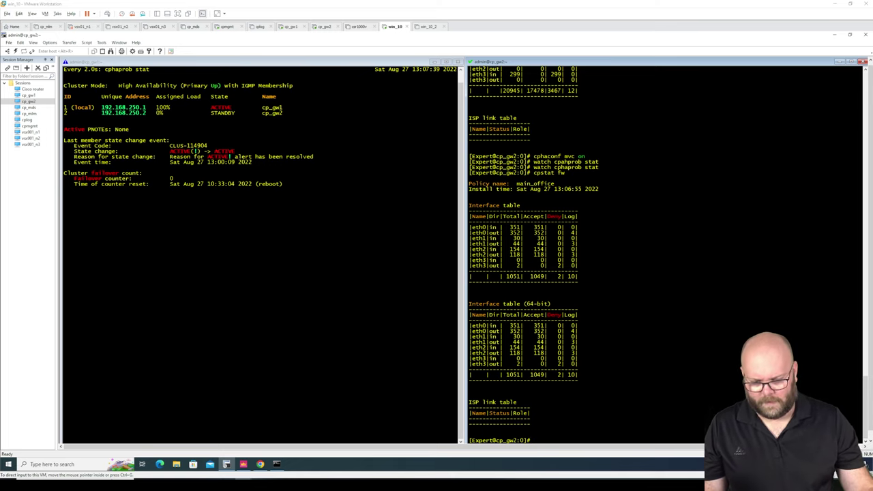
- Run cphaprob fcustat, then fw -t connection -s, which prints only the usage help
{"action": "type", "text": "cp"}
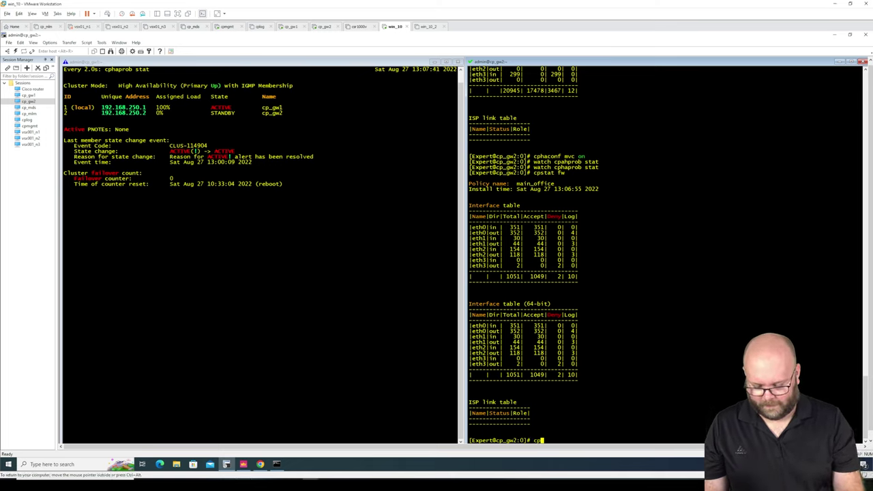
{"action": "type", "text": "haprob"}
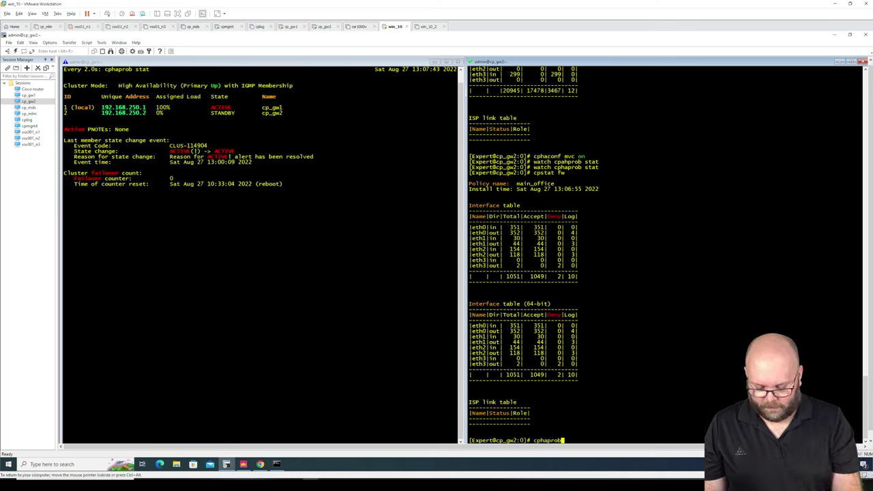
{"action": "key", "text": "Tab"}
{"action": "key", "text": "Tab"}
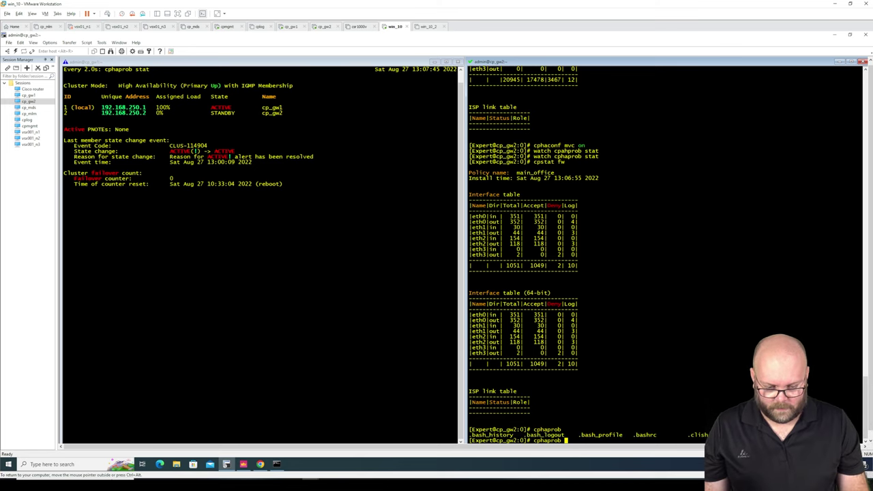
{"action": "key", "text": "BackSpace"}
{"action": "key", "text": "BackSpace"}
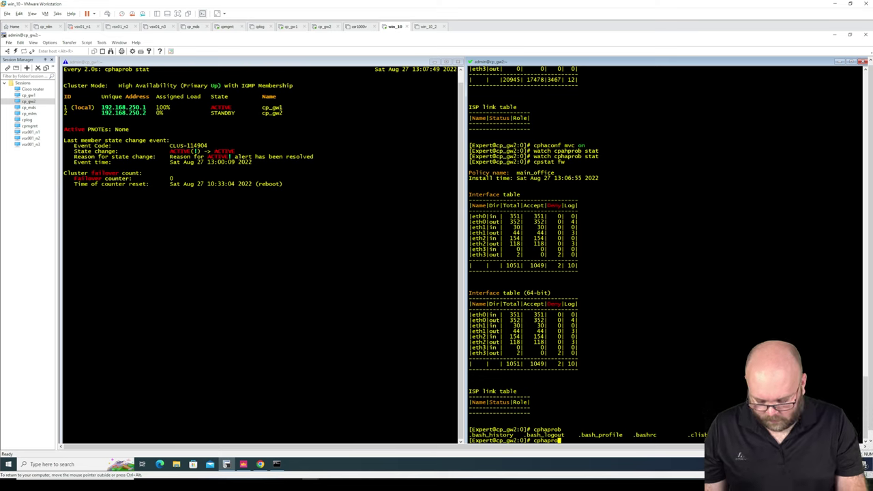
{"action": "key", "text": "Tab"}
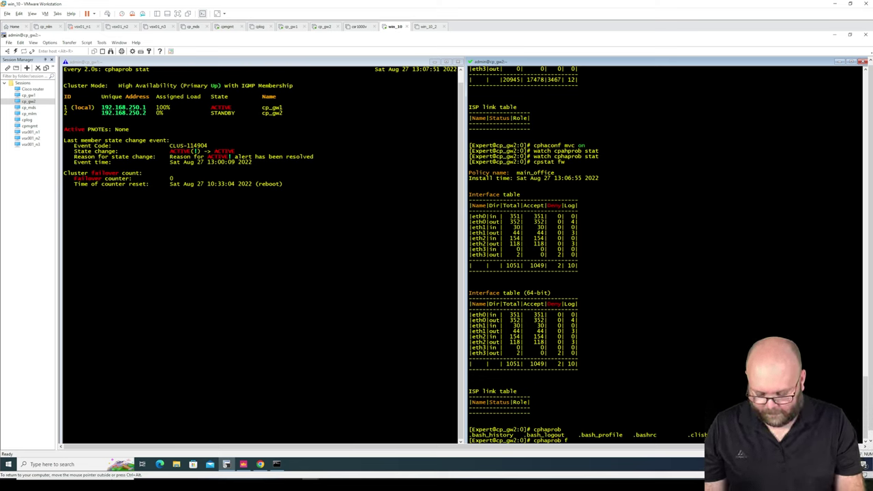
{"action": "type", "text": "fcustat"}
{"action": "key", "text": "Return"}
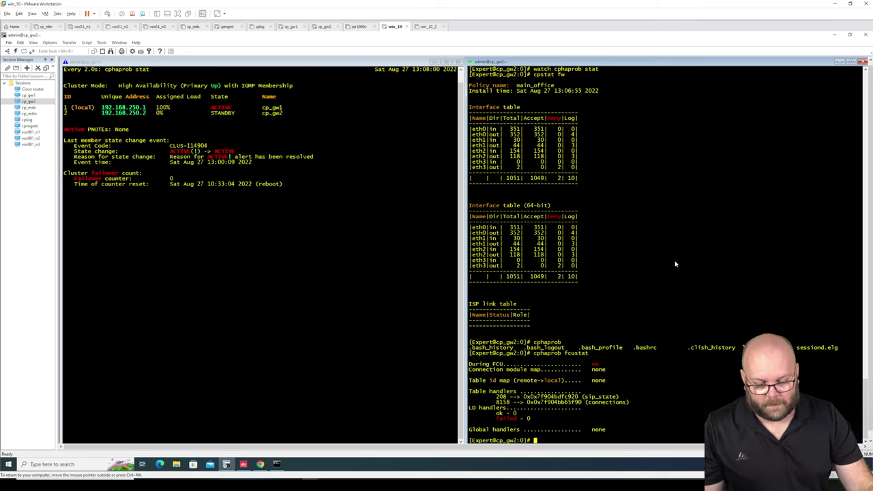
{"action": "type", "text": "fw "}
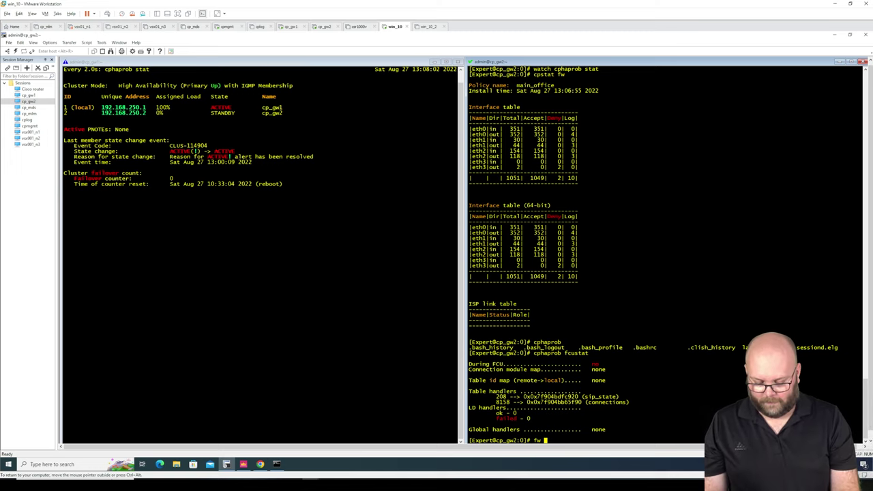
{"action": "type", "text": "-t connection -s"}
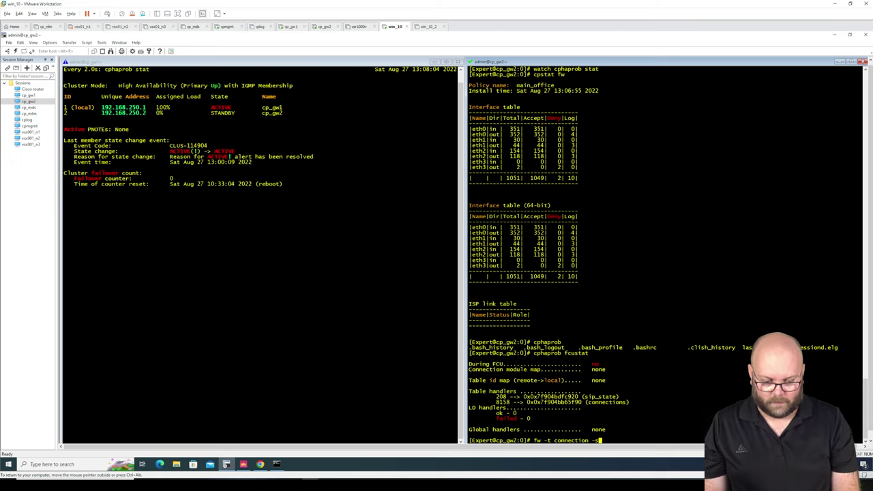
{"action": "key", "text": "Return"}
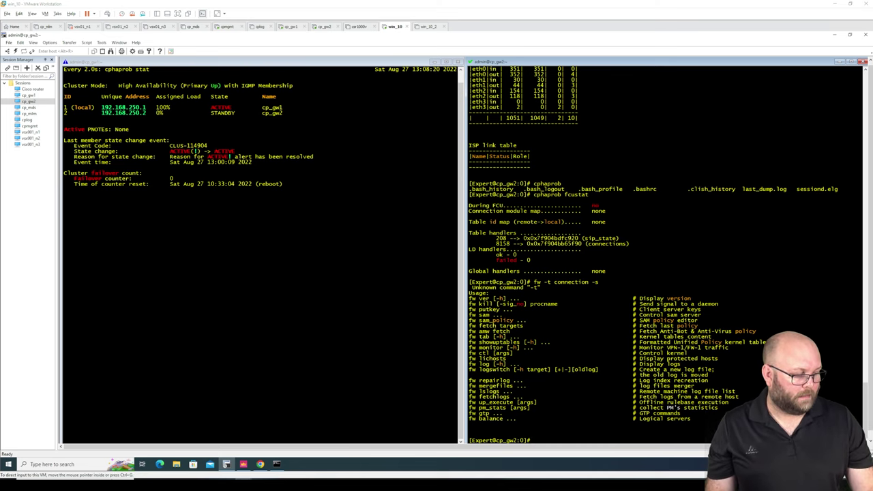
- Search the R81.10 upgrade guide for 'connection', stepping through seven matches before returning to the terminal
{"action": "key", "text": "alt+Tab"}
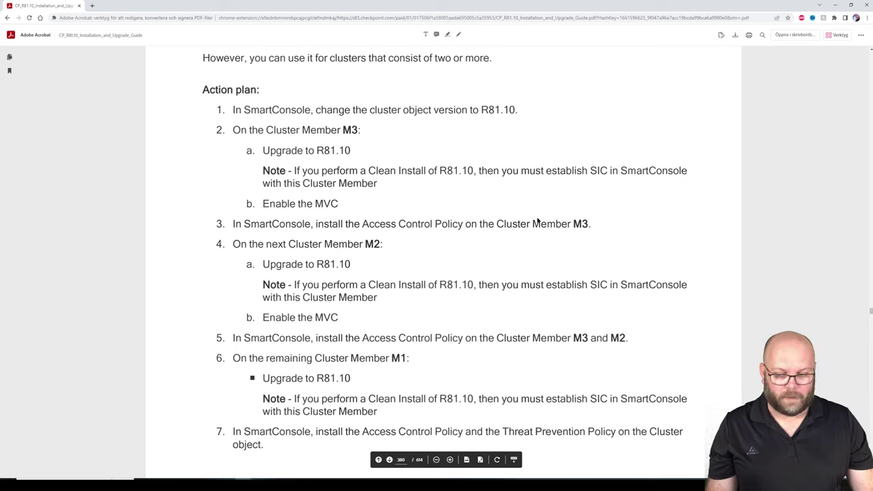
{"action": "key", "text": "ctrl+f"}
{"action": "type", "text": "check"}
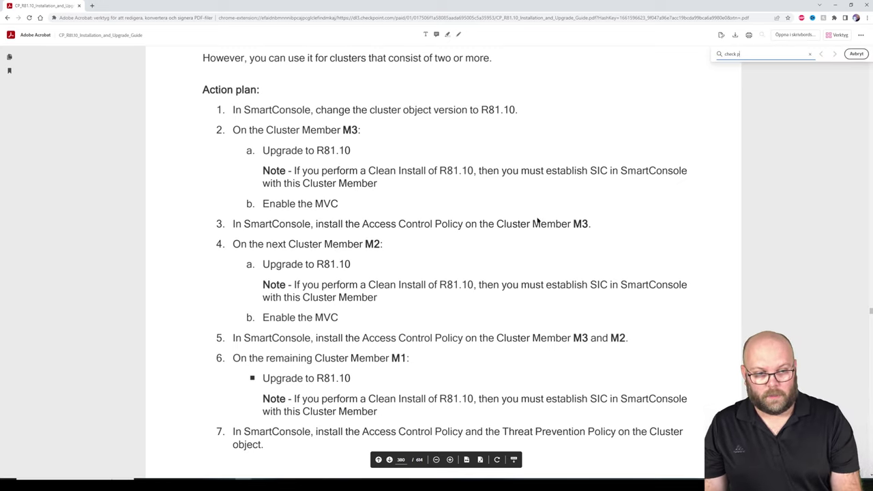
{"action": "type", "text": " connection"}
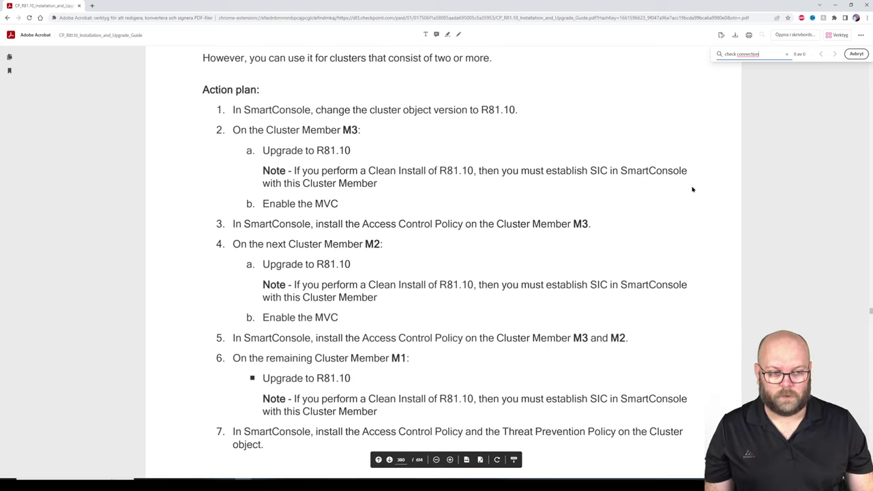
{"action": "left_click_drag", "start_coordinate": [738, 53], "coordinate": [726, 54]}
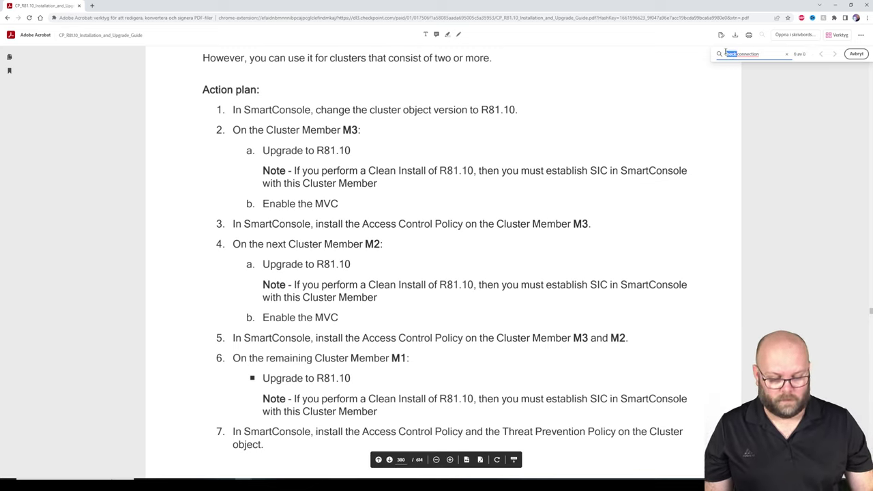
{"action": "key", "text": "BackSpace"}
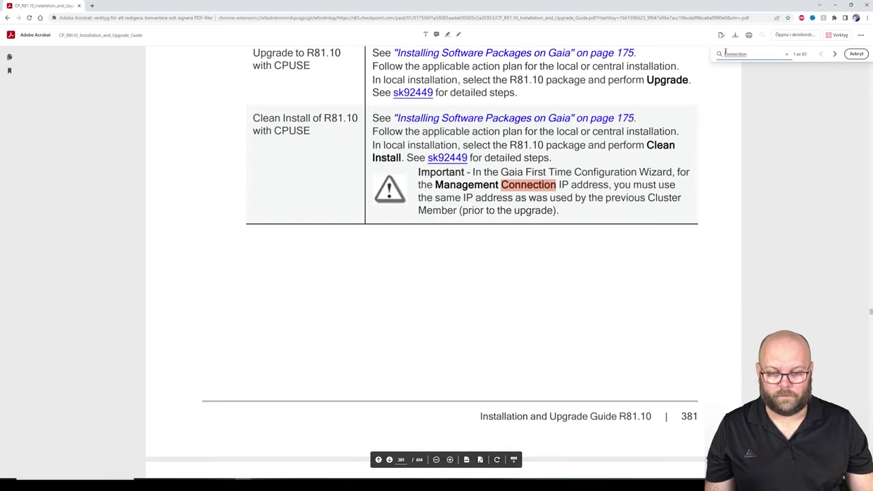
{"action": "left_click", "coordinate": [836, 54]}
{"action": "left_click", "coordinate": [835, 54]}
{"action": "left_click", "coordinate": [835, 54]}
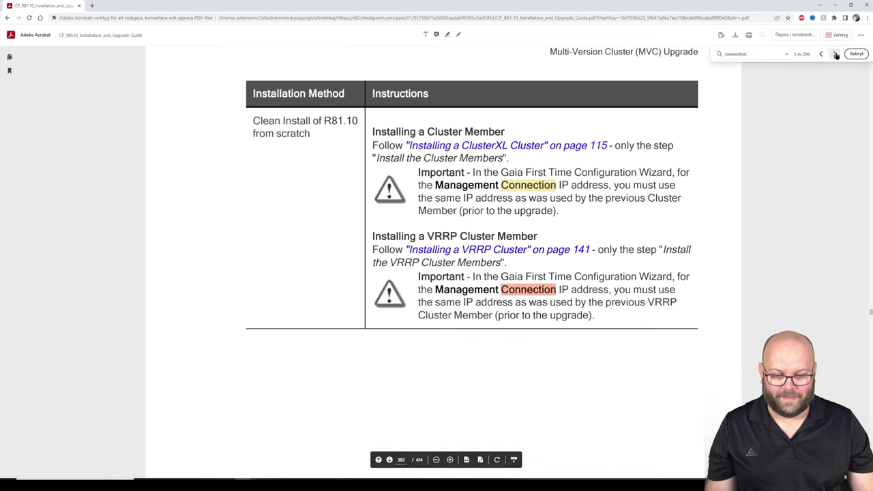
{"action": "left_click", "coordinate": [835, 55]}
{"action": "left_click", "coordinate": [835, 54]}
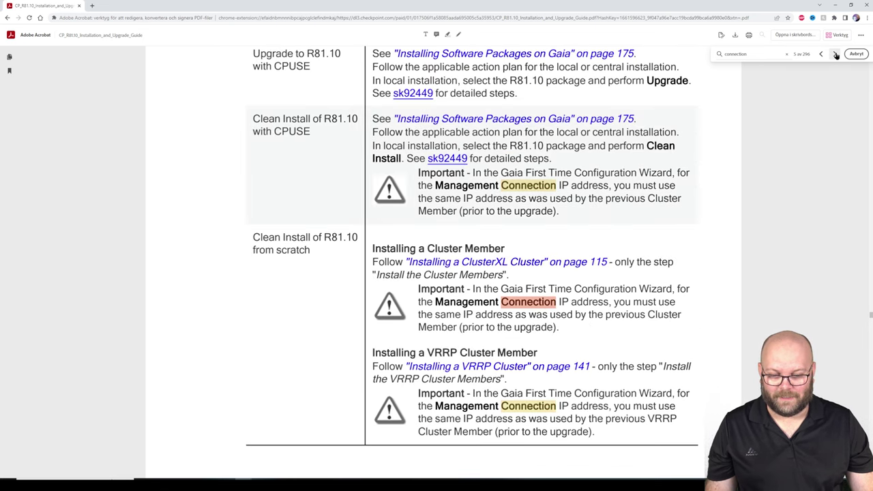
{"action": "left_click", "coordinate": [836, 55]}
{"action": "left_click", "coordinate": [835, 54]}
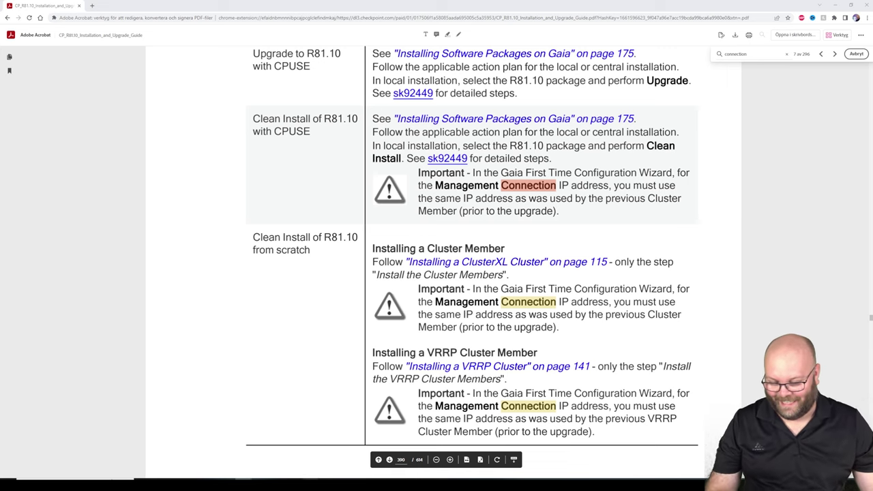
{"action": "key", "text": "alt+Tab"}
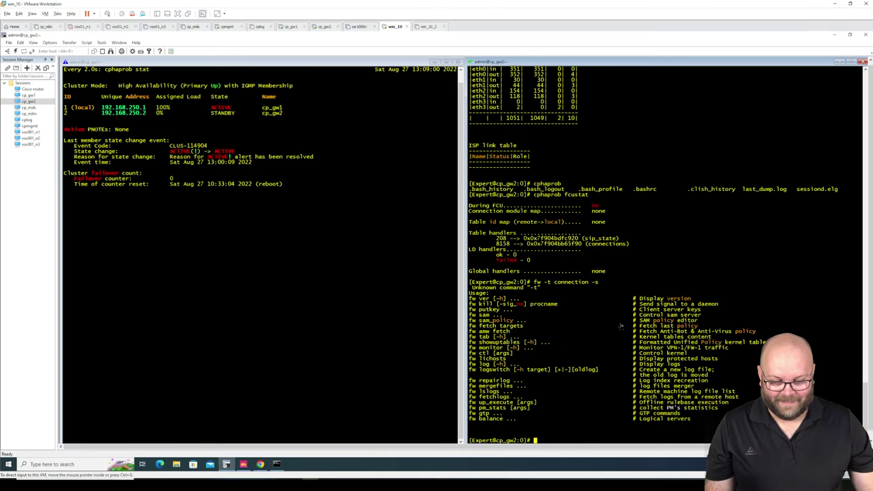
- Run 'fw tab - t connections -s' on cp_gw2 and scroll through the kernel tables summary
{"action": "key", "text": "ctrl+c"}
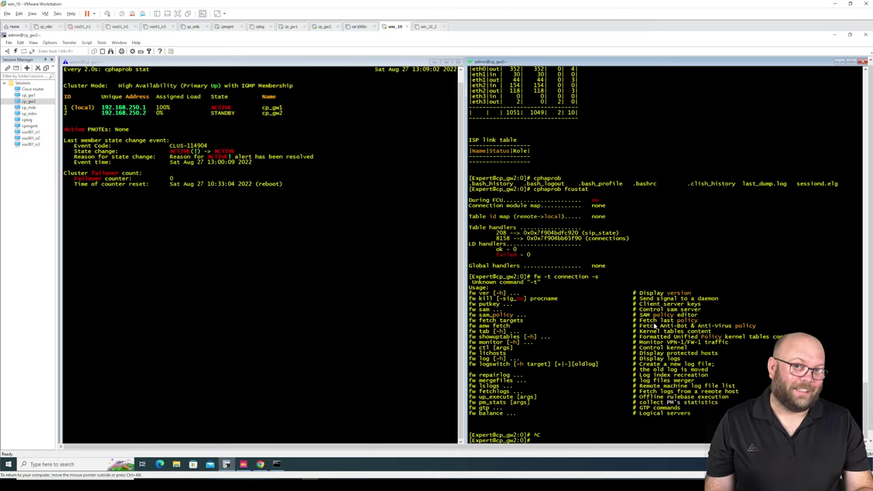
{"action": "type", "text": "fw tab"}
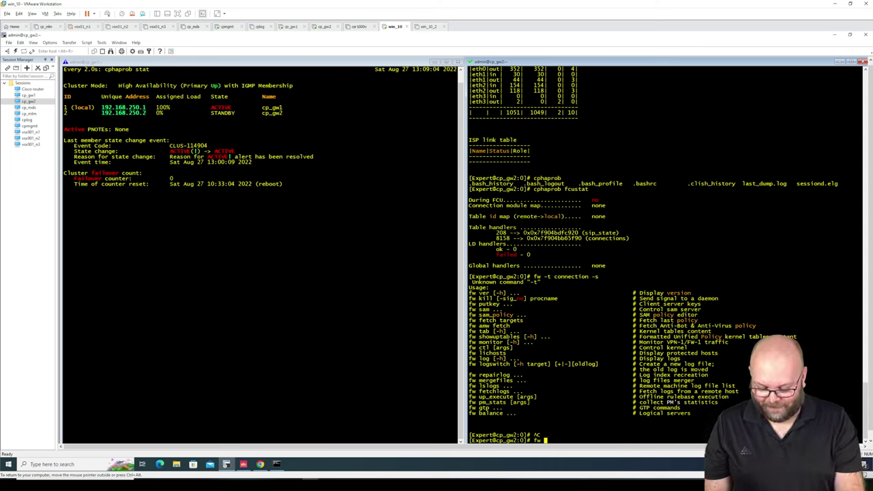
{"action": "type", "text": " - "}
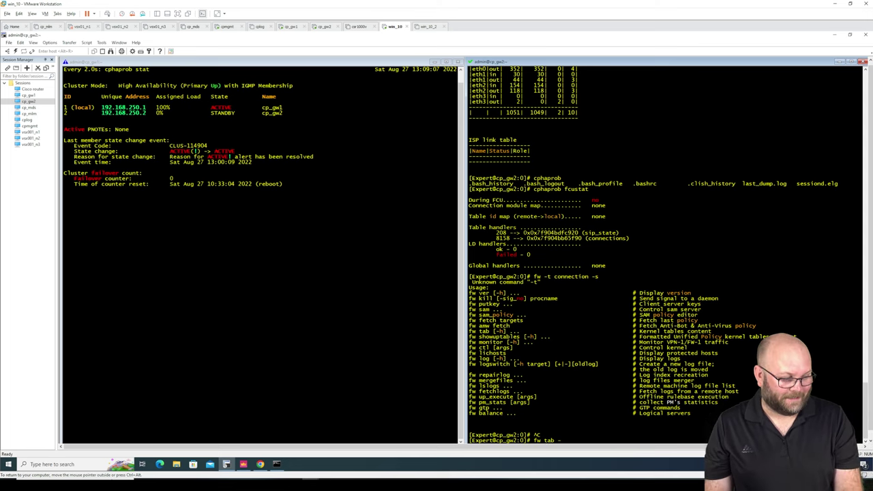
{"action": "type", "text": "t connect"}
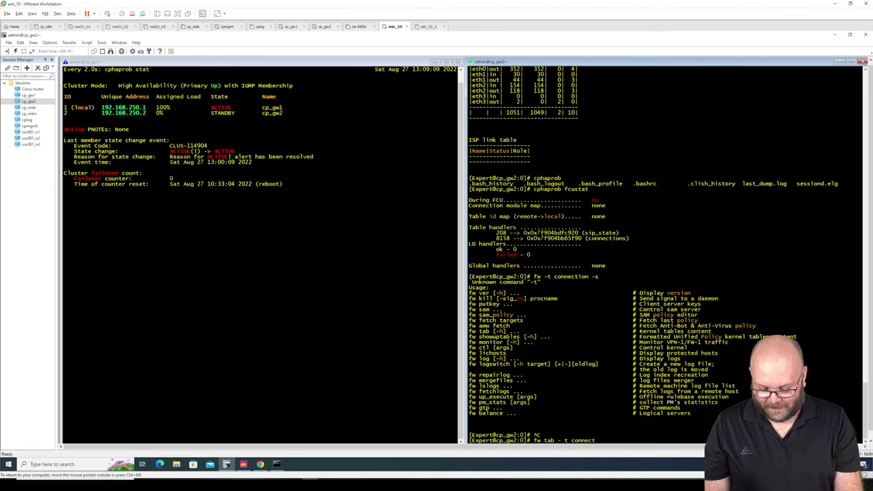
{"action": "type", "text": "ions -s"}
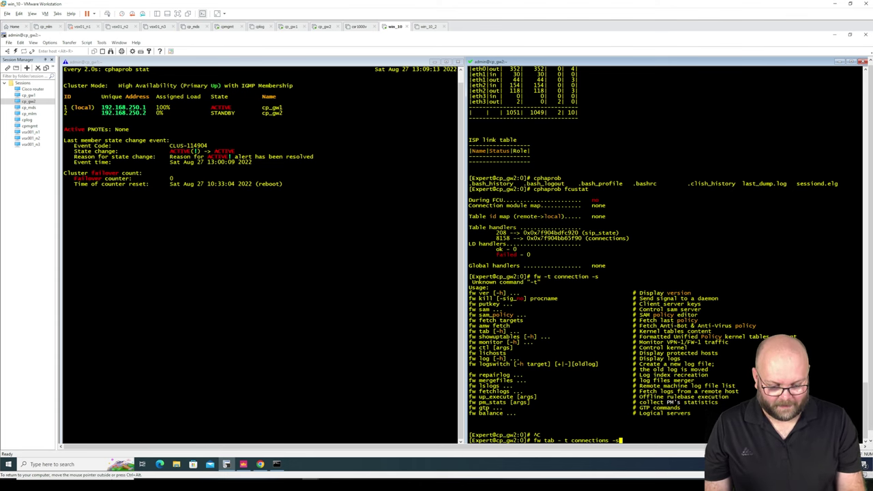
{"action": "key", "text": "Return"}
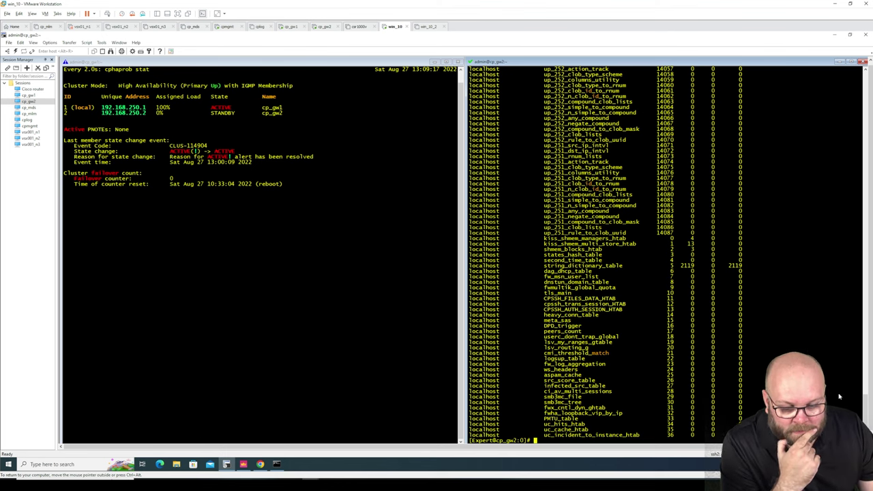
{"action": "scroll", "coordinate": [864, 394], "scroll_direction": "up", "scroll_amount": 16}
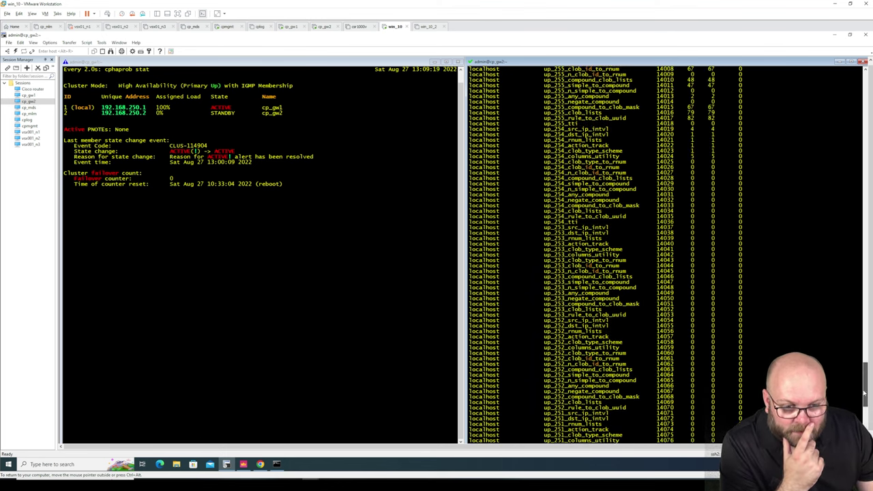
{"action": "left_click_drag", "start_coordinate": [864, 394], "coordinate": [831, 183]}
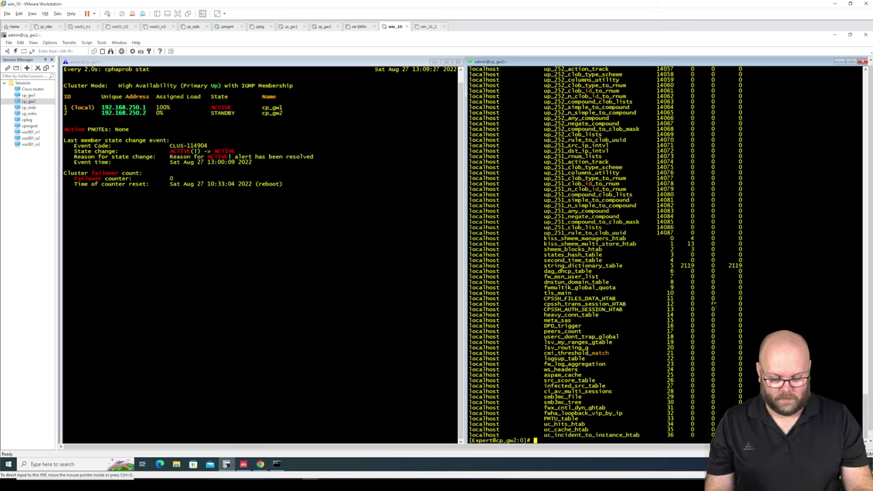
- Type a corrected fw tab -t connections -s line, then paste cphaprob syncstat at the prompt
{"action": "type", "text": "fw tab -t connections -s"}
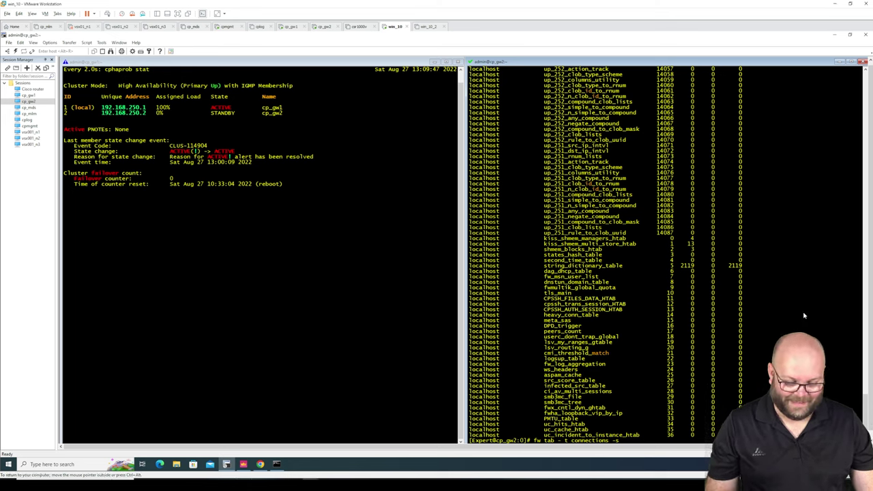
{"action": "key", "text": "BackSpace"}
{"action": "key", "text": "BackSpace"}
{"action": "key", "text": "BackSpace"}
{"action": "key", "text": "BackSpace"}
{"action": "key", "text": "BackSpace"}
{"action": "key", "text": "BackSpace"}
{"action": "key", "text": "BackSpace"}
{"action": "key", "text": "BackSpace"}
{"action": "key", "text": "BackSpace"}
{"action": "key", "text": "BackSpace"}
{"action": "key", "text": "BackSpace"}
{"action": "key", "text": "BackSpace"}
{"action": "key", "text": "BackSpace"}
{"action": "key", "text": "BackSpace"}
{"action": "key", "text": "BackSpace"}
{"action": "key", "text": "BackSpace"}
{"action": "key", "text": "BackSpace"}
{"action": "key", "text": "BackSpace"}
{"action": "key", "text": "BackSpace"}
{"action": "key", "text": "BackSpace"}
{"action": "key", "text": "BackSpace"}
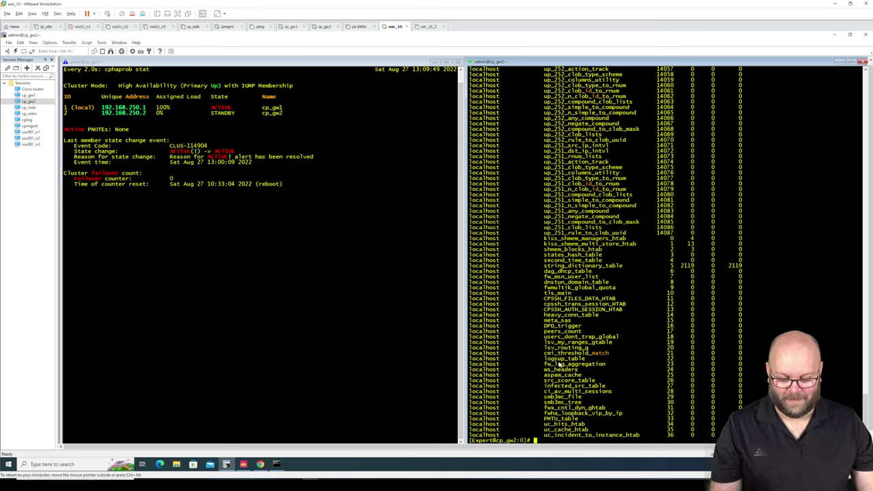
{"action": "right_click", "coordinate": [552, 365]}
{"action": "left_click", "coordinate": [566, 273]}
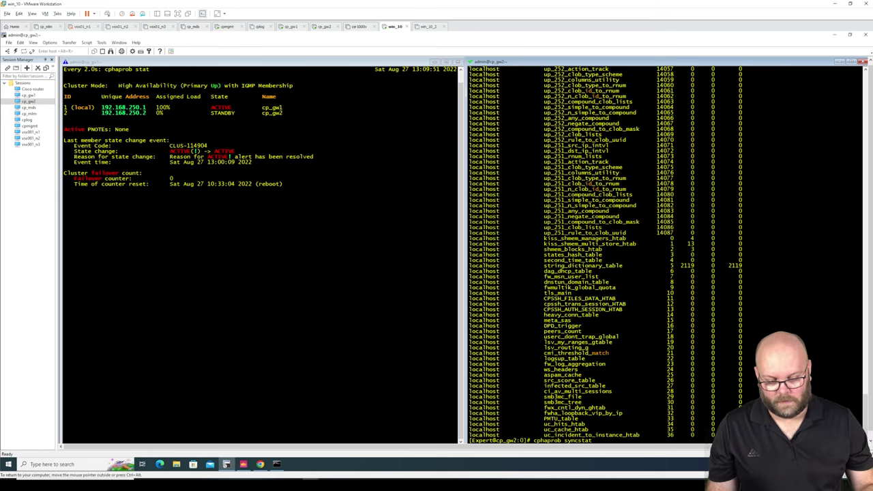
- Run cphaprob syncstat, then watch cphaprob syncstat, with the 8.8.8.8 ping window shown alongside
{"action": "key", "text": "Return"}
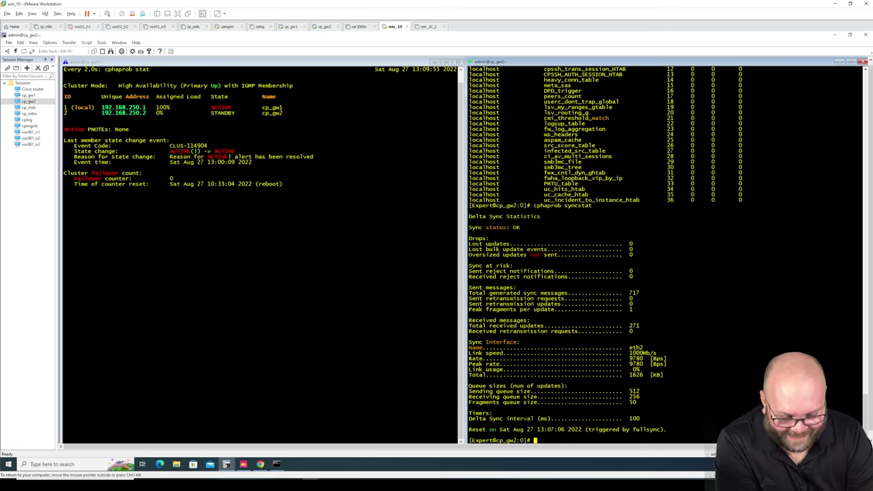
{"action": "type", "text": "watch"}
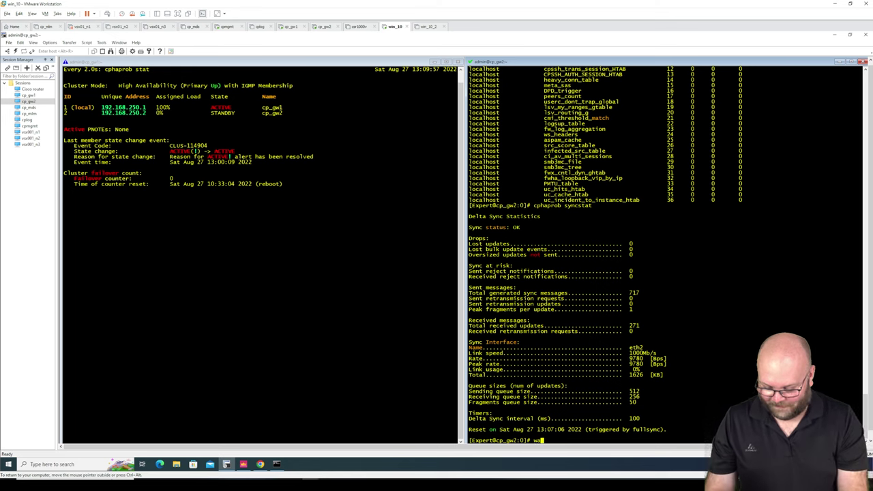
{"action": "right_click", "coordinate": [733, 278]}
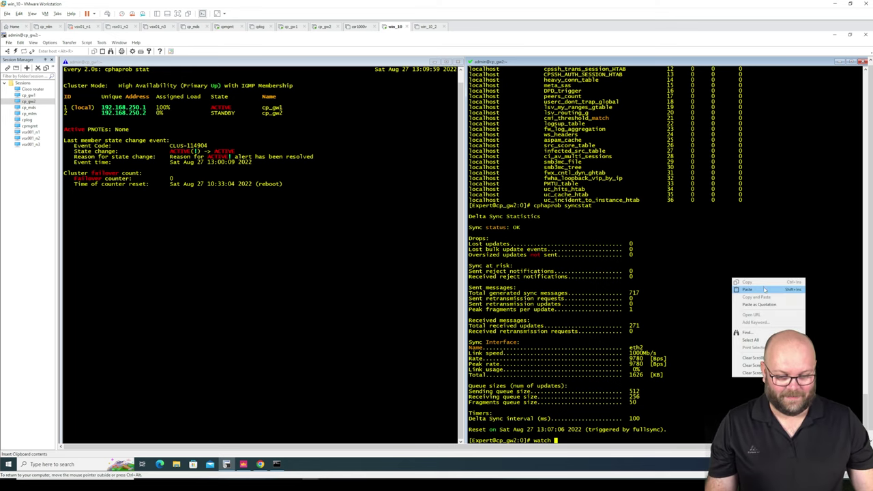
{"action": "left_click", "coordinate": [764, 290]}
{"action": "key", "text": "Return"}
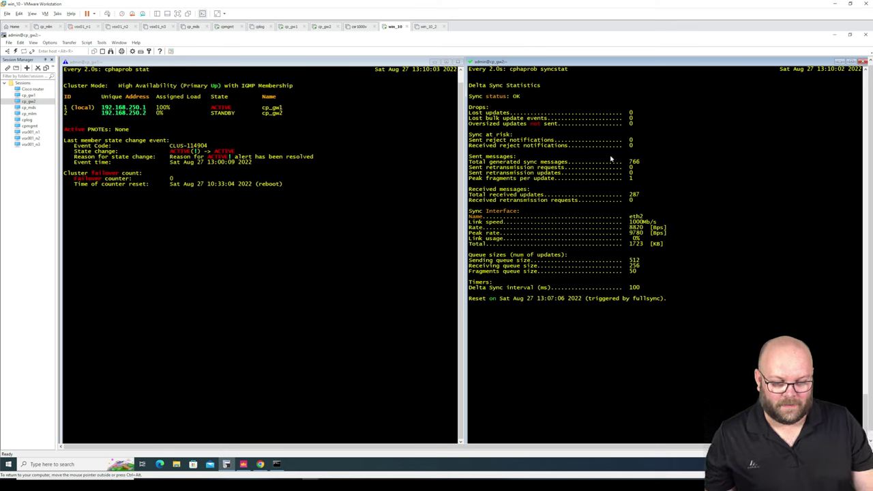
{"action": "left_click", "coordinate": [276, 465]}
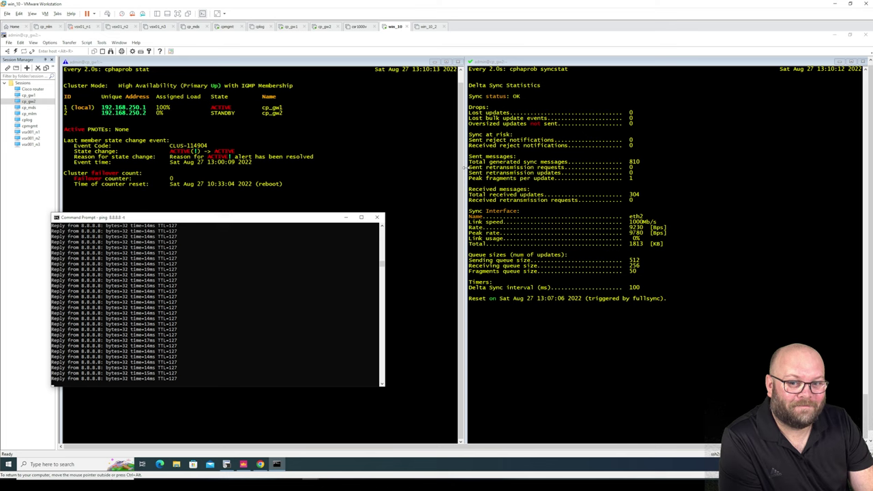
{"action": "left_click_drag", "start_coordinate": [330, 220], "coordinate": [352, 269]}
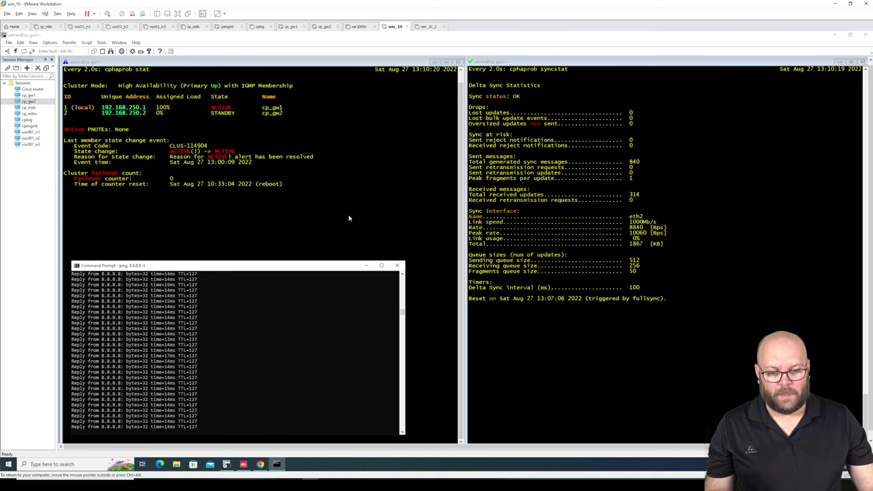
- Stop the syncstat watch and run cpstat fw, netstat -rn and ifconfig on cp_gw2
{"action": "left_click", "coordinate": [706, 292]}
{"action": "key", "text": "ctrl+c"}
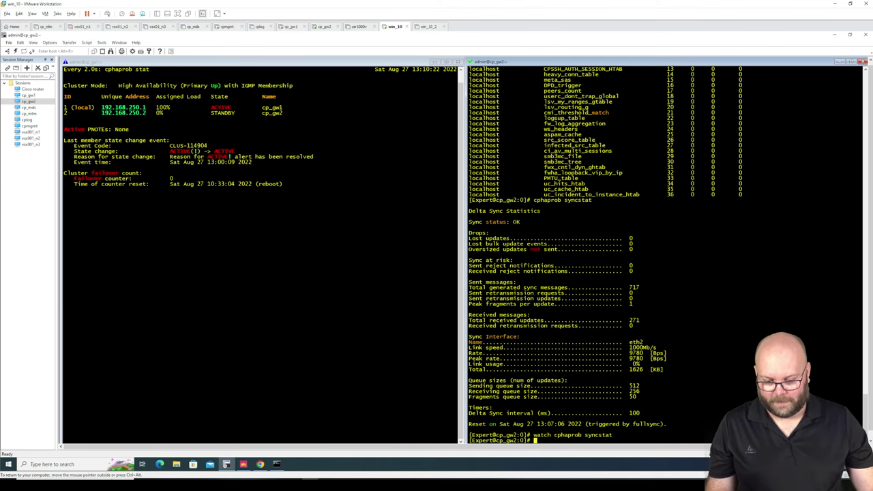
{"action": "type", "text": "cpstat fw"}
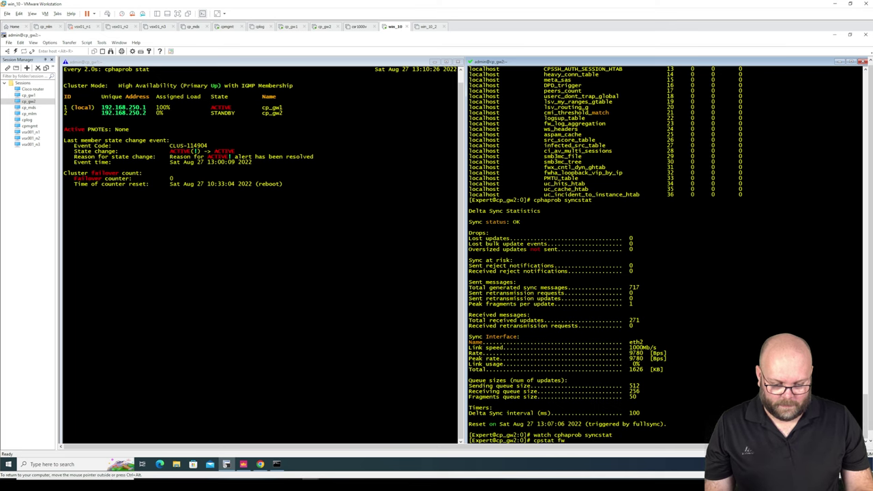
{"action": "key", "text": "Return"}
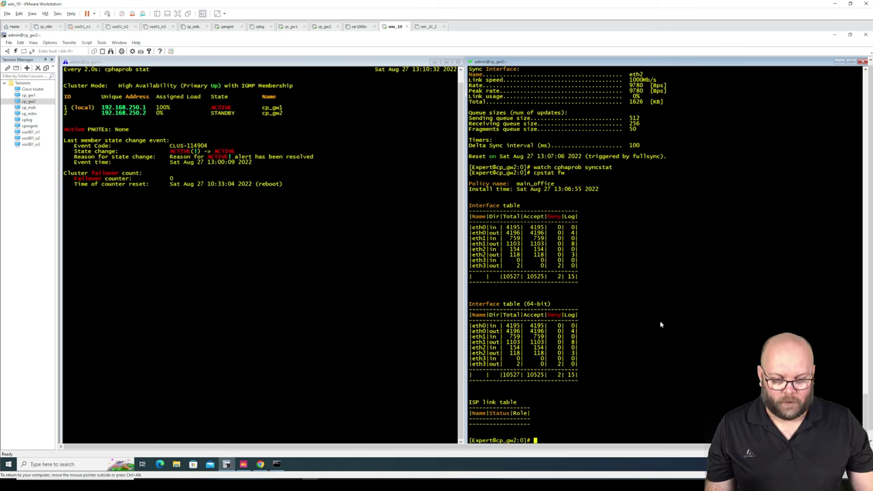
{"action": "type", "text": "netstat -rn"}
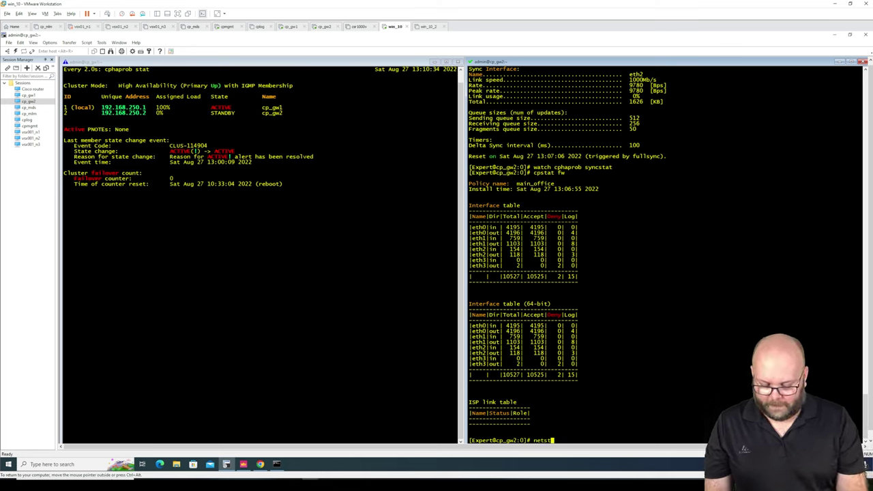
{"action": "key", "text": "Return"}
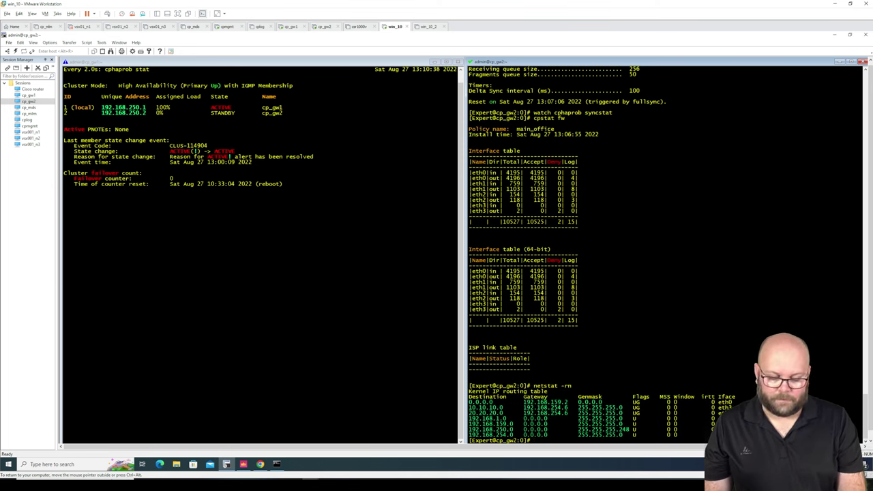
{"action": "type", "text": "ifconfig"}
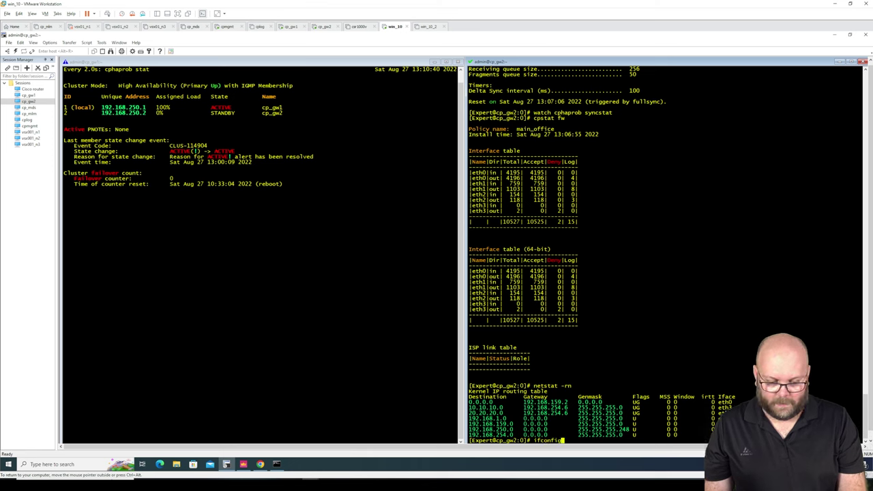
{"action": "key", "text": "Return"}
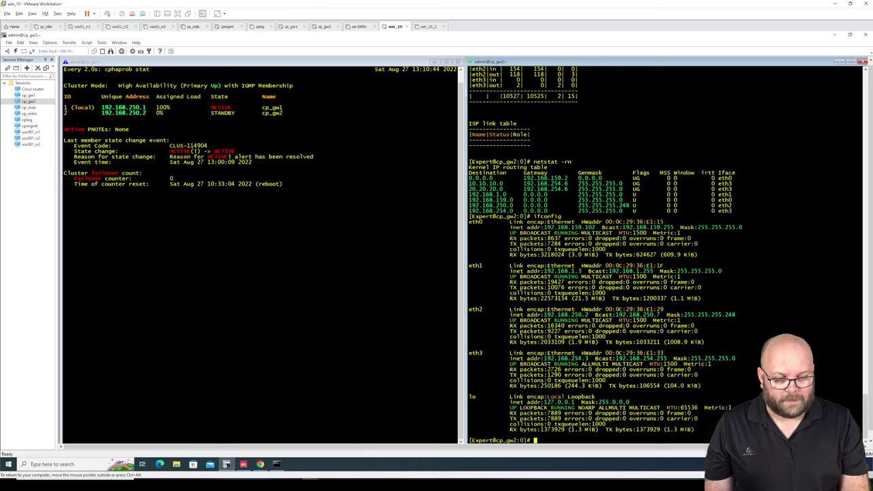
- Ping 8.8.8.8 briefly, then start watch cphaprob stat to track cp_gw2's cluster state
{"action": "type", "text": "ping 8.8.8.8"}
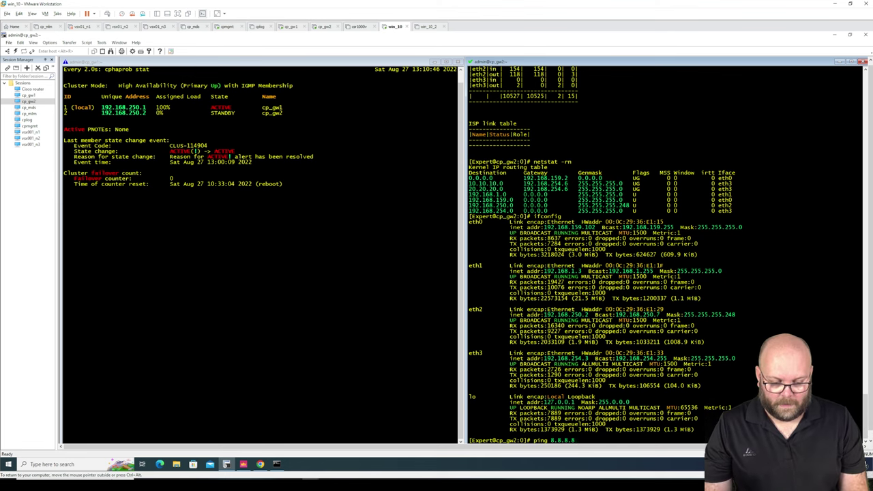
{"action": "key", "text": "Return"}
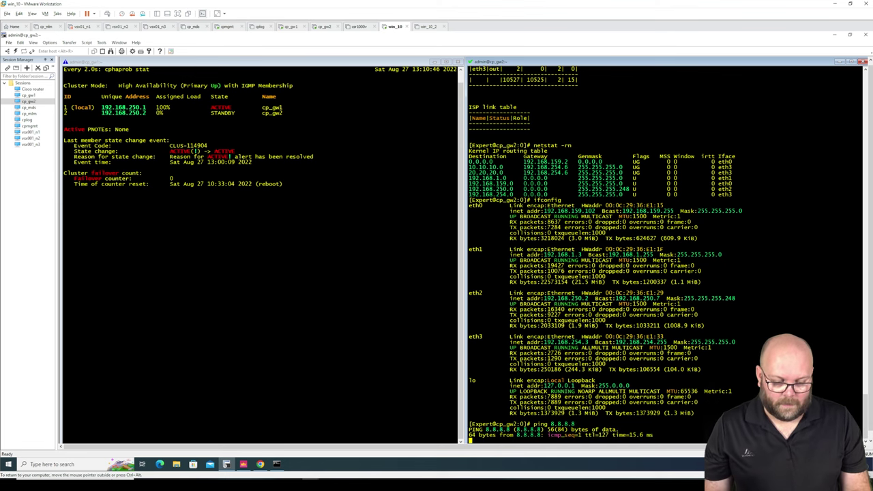
{"action": "key", "text": "ctrl+c"}
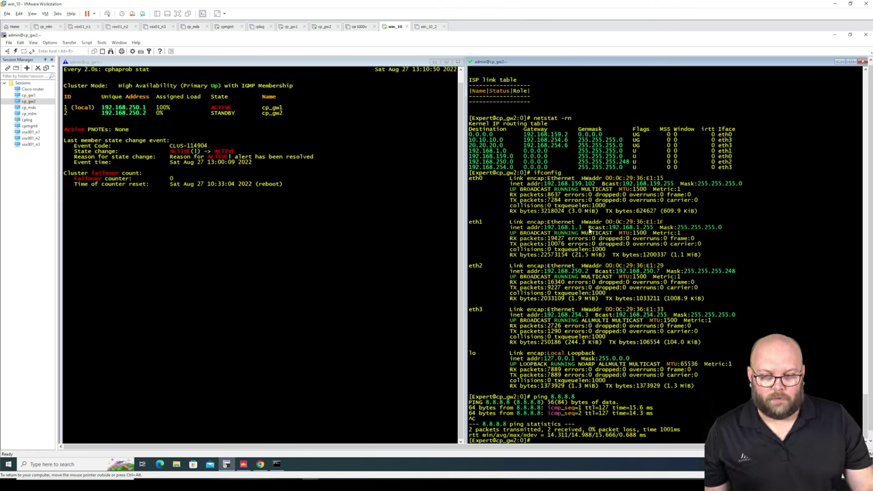
{"action": "type", "text": "wa"}
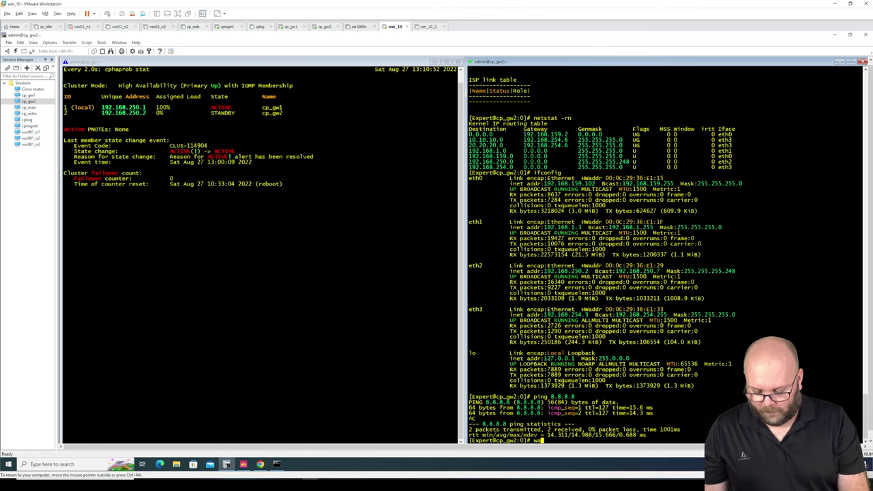
{"action": "type", "text": "tch cphaprob stat"}
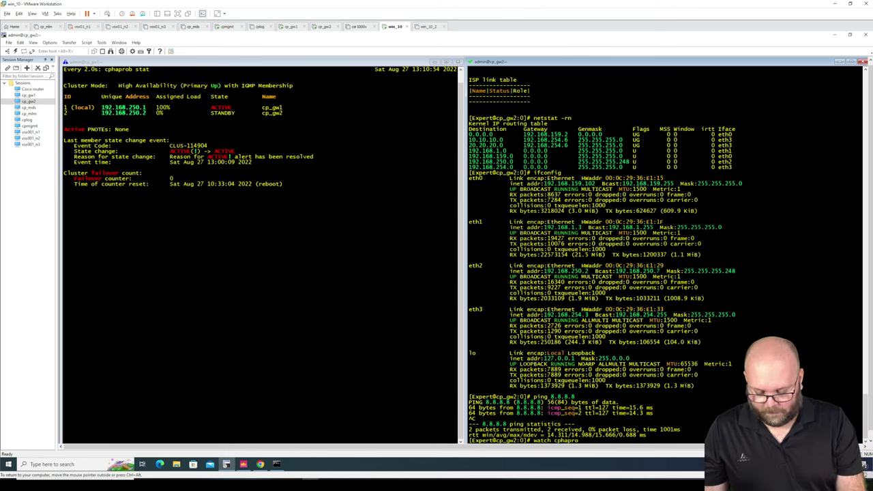
{"action": "key", "text": "Return"}
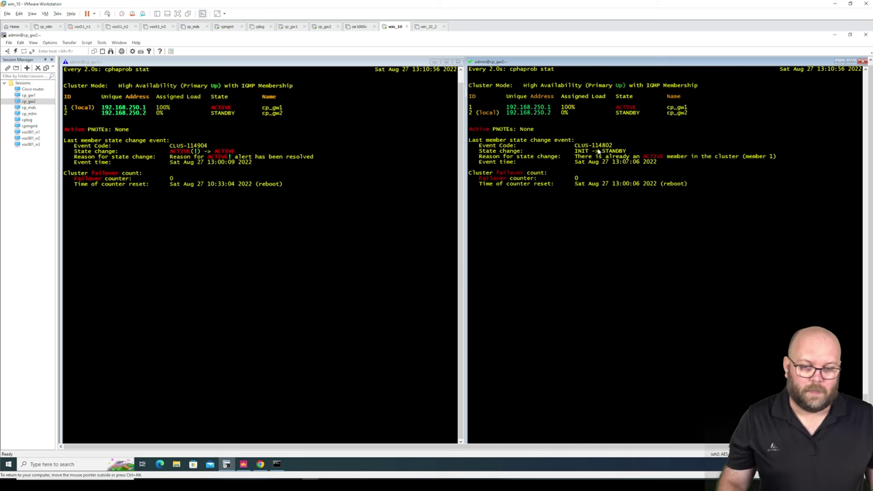
- Stop the cluster status watch running in the cp_gw1 pane
{"action": "left_click", "coordinate": [276, 465]}
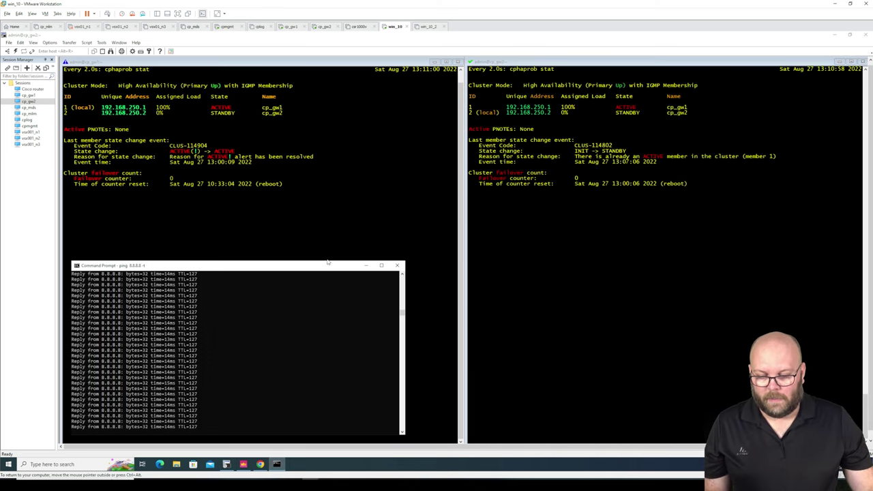
{"action": "left_click", "coordinate": [326, 216]}
{"action": "key", "text": "ctrl+c"}
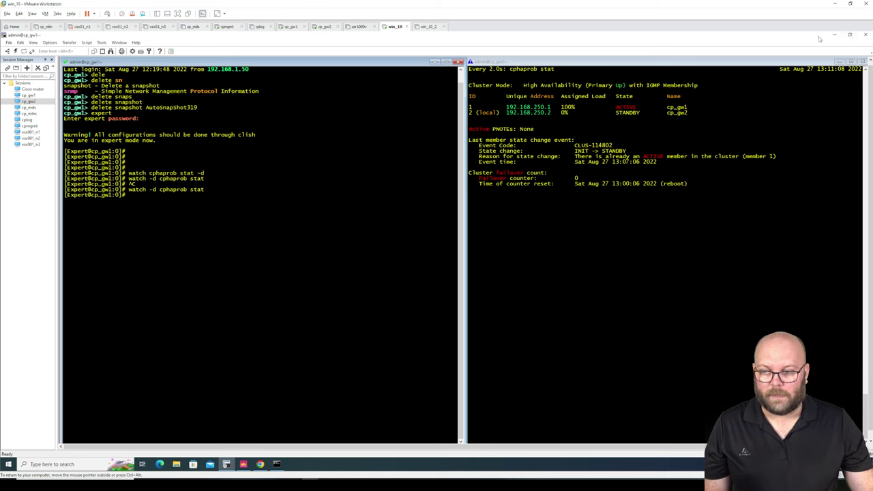
- Restore the terminal window and arrange both gateway panes and the ping window side by side
{"action": "left_click", "coordinate": [850, 38]}
{"action": "left_click_drag", "start_coordinate": [553, 114], "coordinate": [600, 80]}
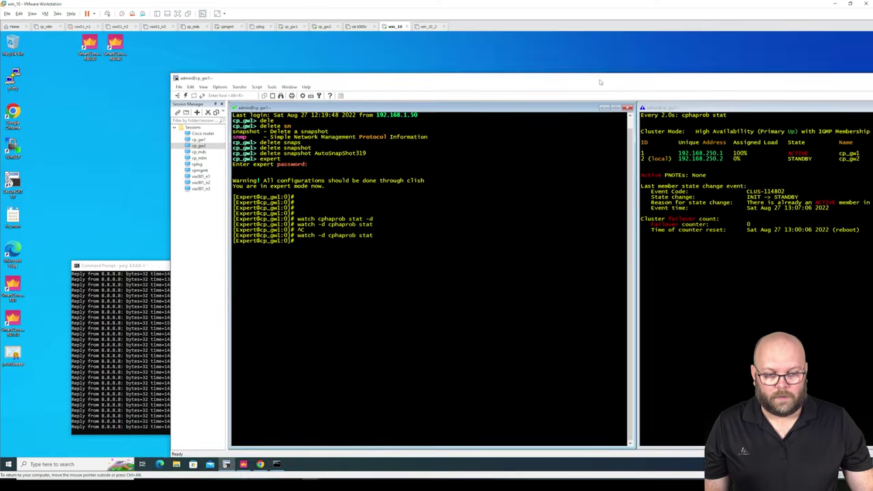
{"action": "left_click_drag", "start_coordinate": [631, 128], "coordinate": [455, 129]}
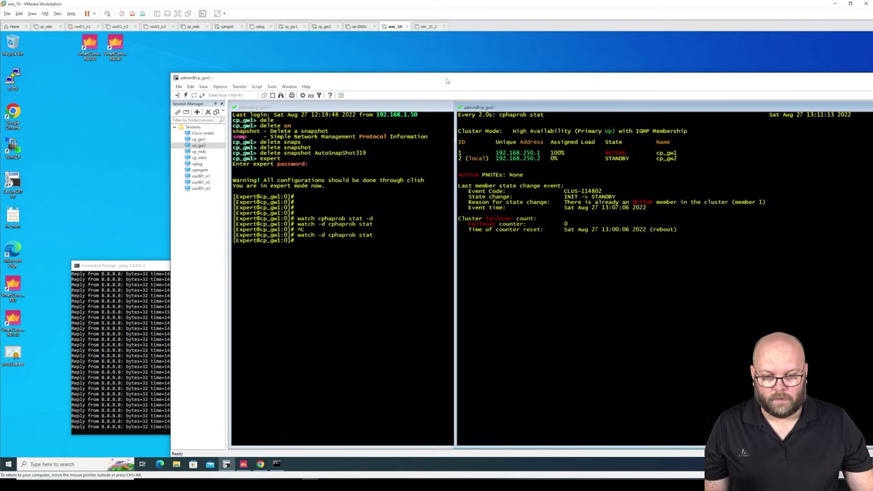
{"action": "left_click_drag", "start_coordinate": [439, 79], "coordinate": [606, 75]}
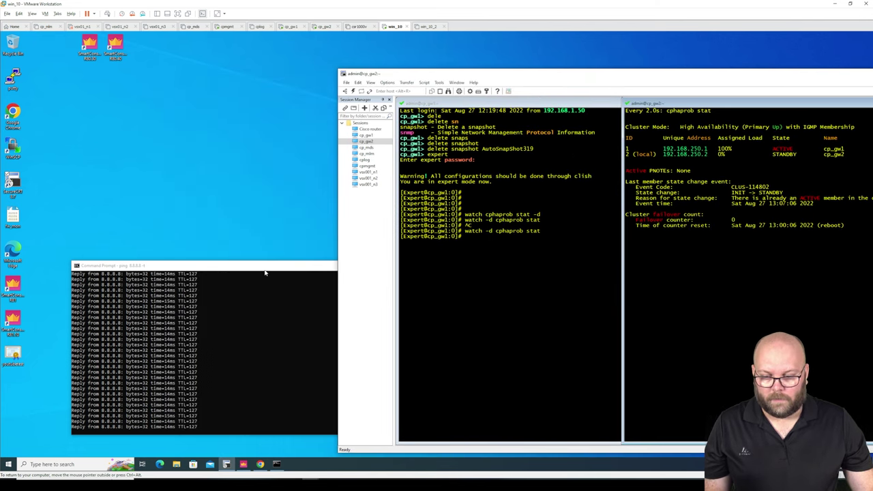
{"action": "left_click_drag", "start_coordinate": [265, 267], "coordinate": [202, 207]}
{"action": "left_click_drag", "start_coordinate": [345, 271], "coordinate": [220, 270]}
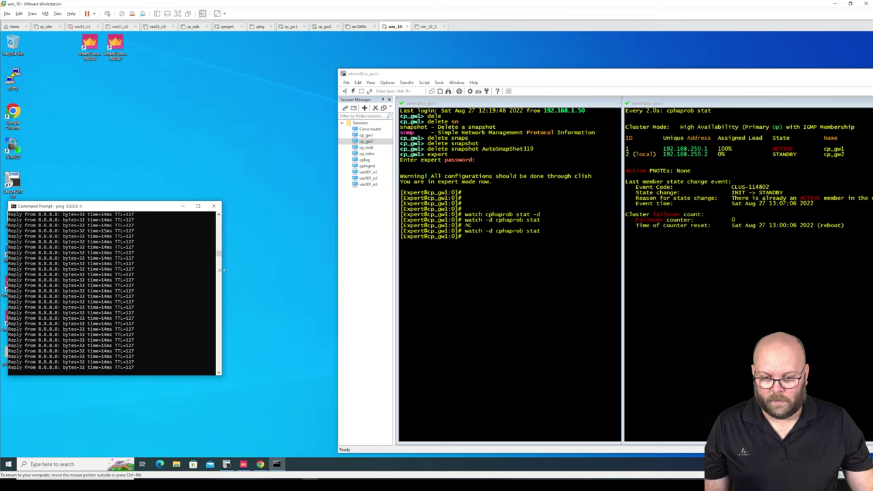
{"action": "left_click_drag", "start_coordinate": [622, 273], "coordinate": [788, 273]}
{"action": "left_click_drag", "start_coordinate": [520, 73], "coordinate": [468, 79]}
{"action": "left_click_drag", "start_coordinate": [746, 251], "coordinate": [567, 254]}
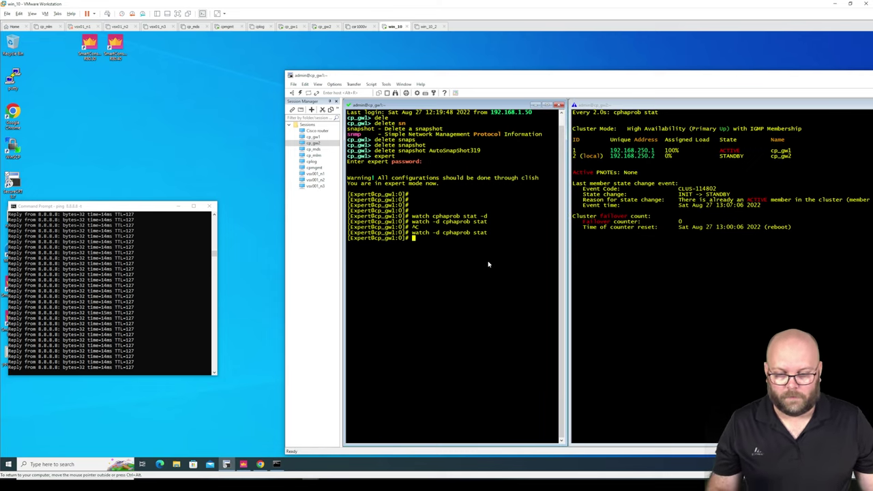
- Run cpstop on cp_gw1 and confirm cp_gw2 fails over to Active while cp_gw1 shows Lost
{"action": "type", "text": "cpstop"}
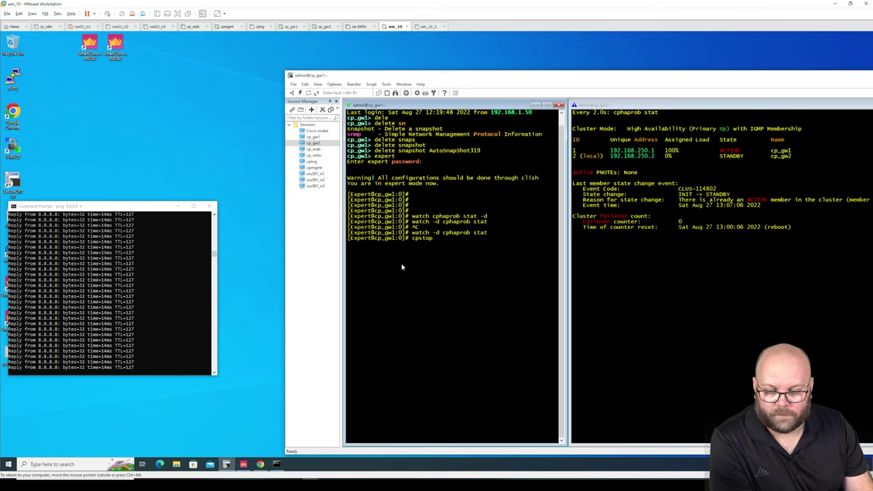
{"action": "key", "text": "Return"}
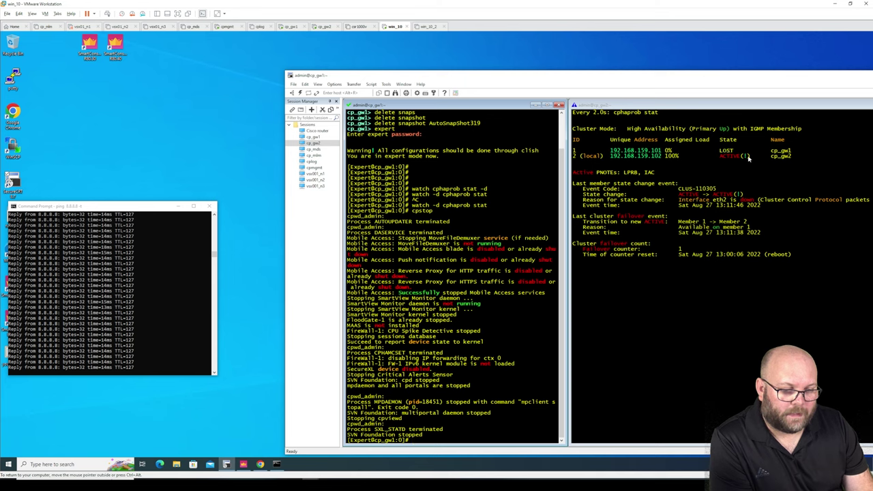
{"action": "left_click", "coordinate": [744, 156]}
{"action": "left_click", "coordinate": [469, 385]}
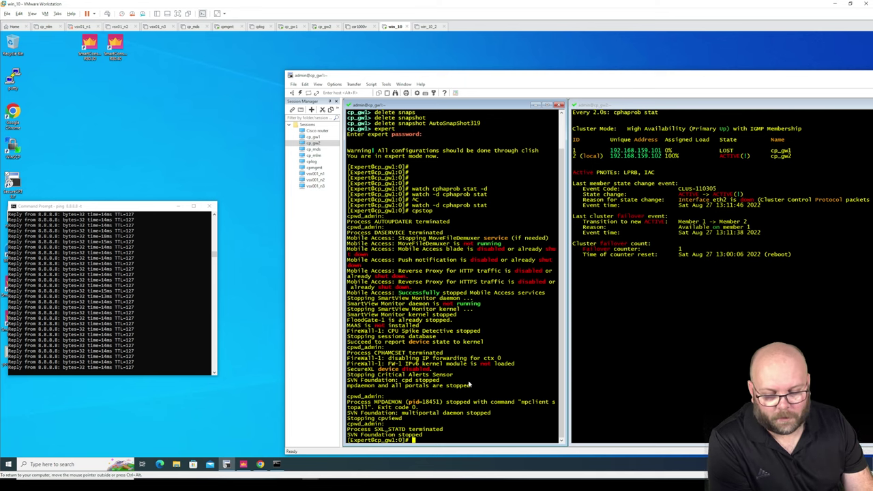
{"action": "key", "text": "Return"}
{"action": "key", "text": "Return"}
{"action": "key", "text": "Return"}
{"action": "key", "text": "Return"}
{"action": "key", "text": "Return"}
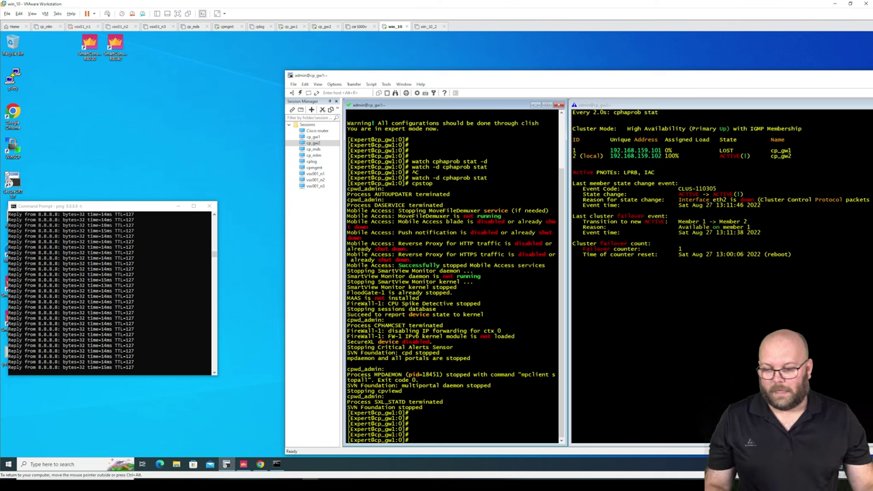
{"action": "left_click_drag", "start_coordinate": [102, 205], "coordinate": [114, 181]}
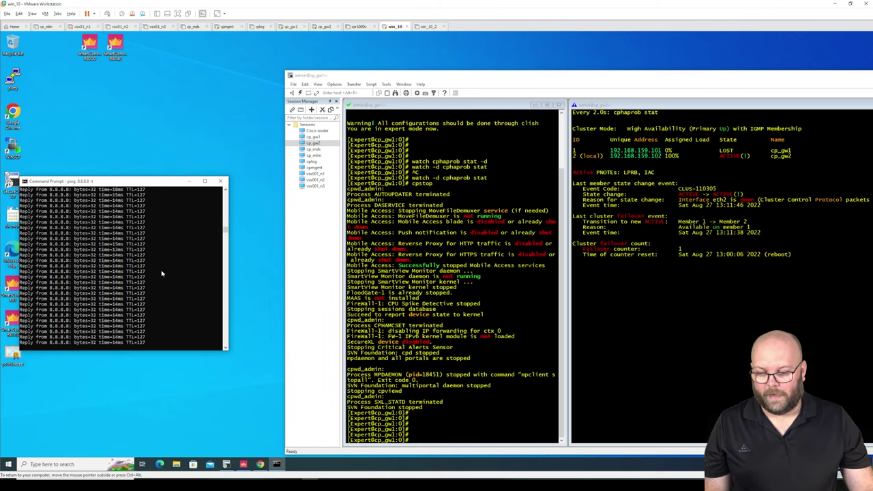
- Stop the ping (655 sent, 0% loss), rerun ping 8.8.8.8 -t, and widen the cp_gw1 terminal
{"action": "left_click", "coordinate": [165, 294]}
{"action": "key", "text": "ctrl+c"}
{"action": "key", "text": "ctrl+c"}
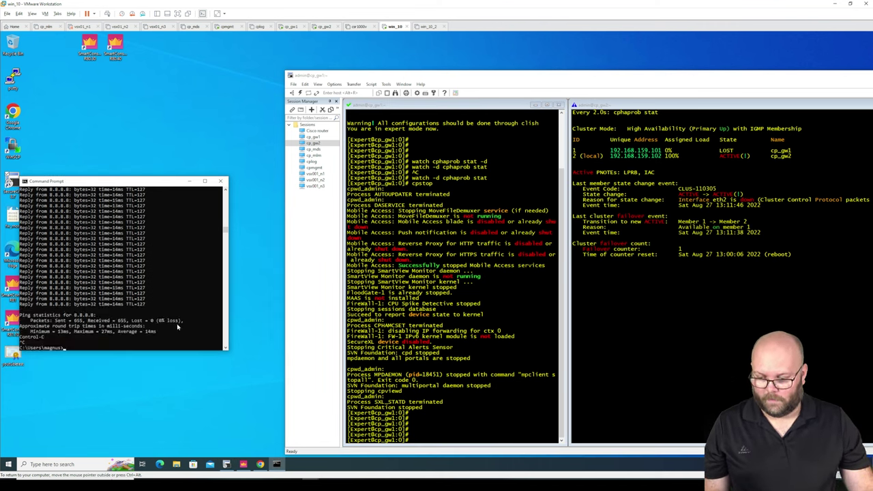
{"action": "key", "text": "Up"}
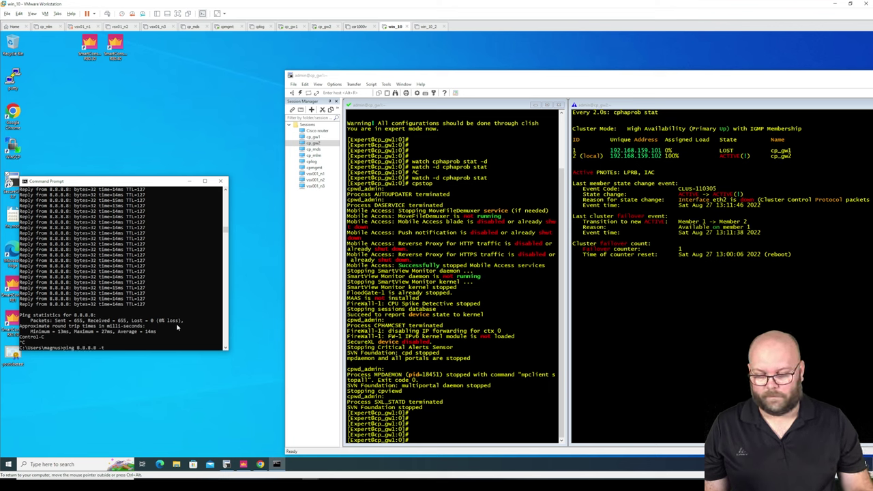
{"action": "key", "text": "Return"}
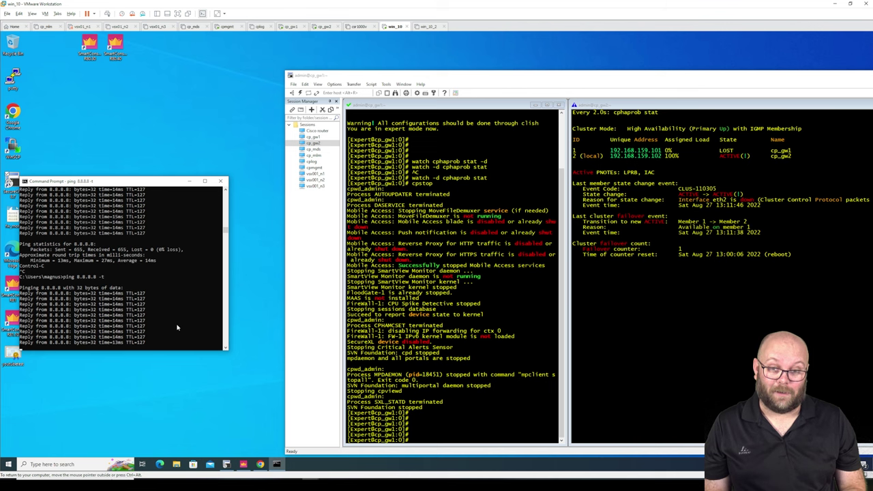
{"action": "left_click_drag", "start_coordinate": [406, 75], "coordinate": [285, 55]}
{"action": "left_click_drag", "start_coordinate": [450, 174], "coordinate": [536, 198]}
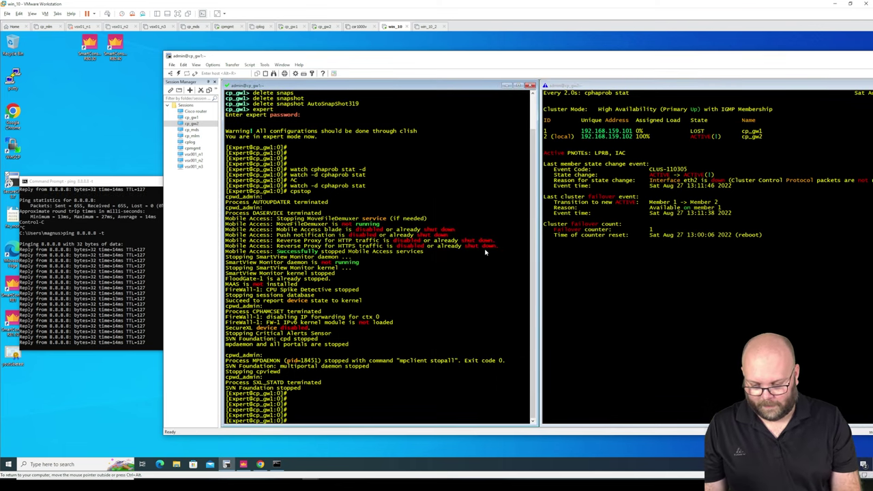
- Exit expert mode on cp_gw1 back to the Gaia shell
{"action": "type", "text": "insta"}
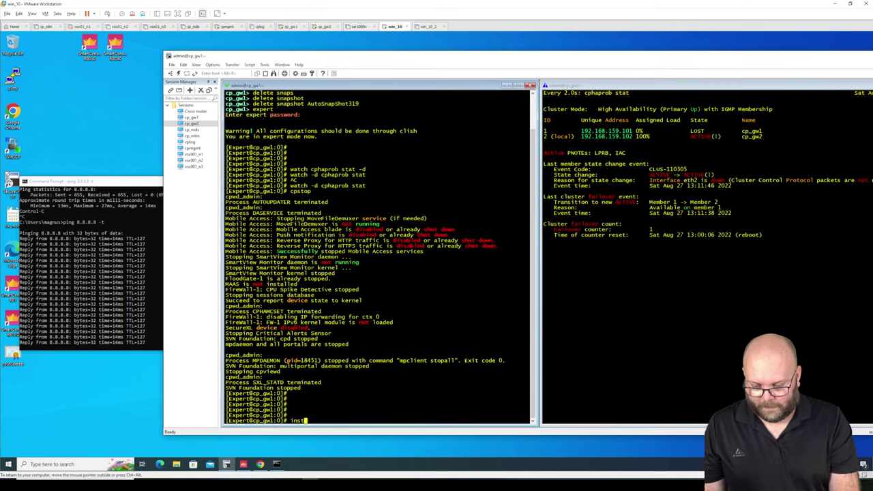
{"action": "key", "text": "BackSpace"}
{"action": "key", "text": "BackSpace"}
{"action": "key", "text": "BackSpace"}
{"action": "key", "text": "BackSpace"}
{"action": "key", "text": "BackSpace"}
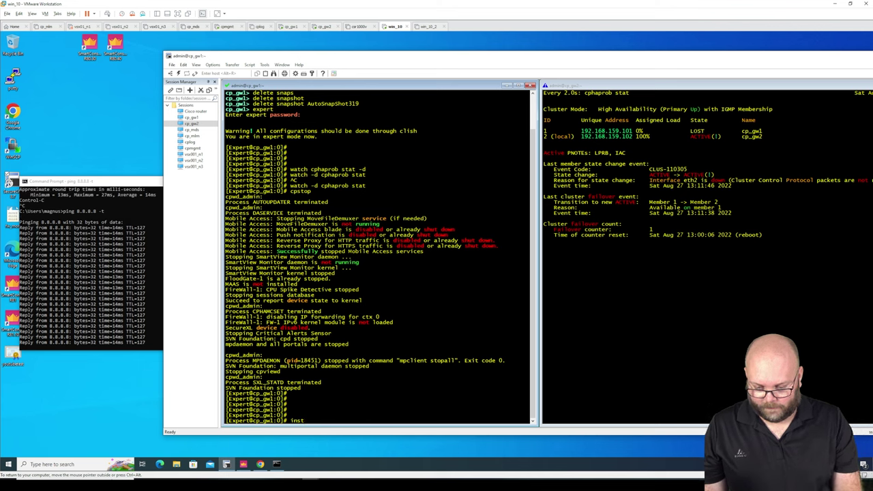
{"action": "type", "text": "exit"}
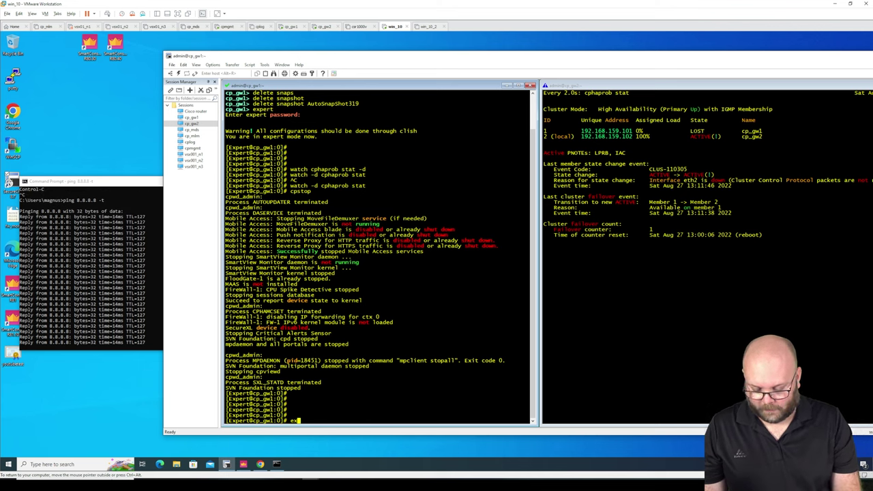
{"action": "key", "text": "Return"}
- Use installer download completion to list available hotfixes, Blink images and major packages
{"action": "type", "text": "inst"}
{"action": "key", "text": "Tab"}
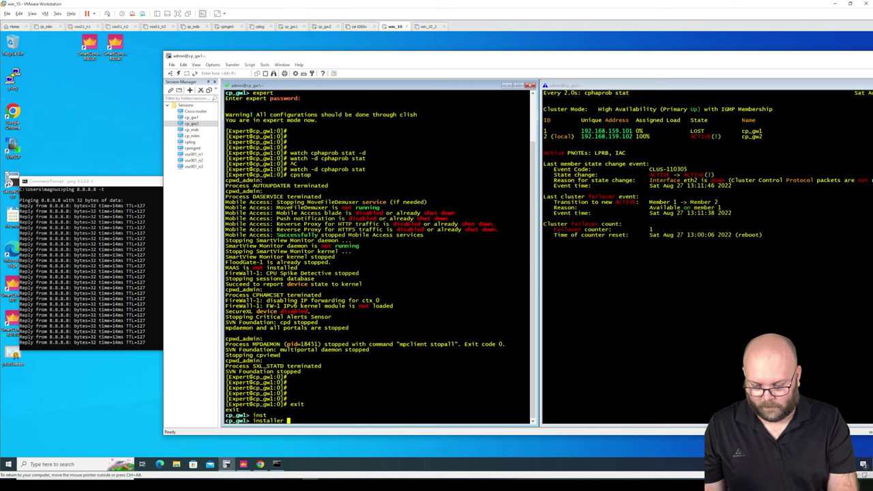
{"action": "type", "text": "dow"}
{"action": "key", "text": "Tab"}
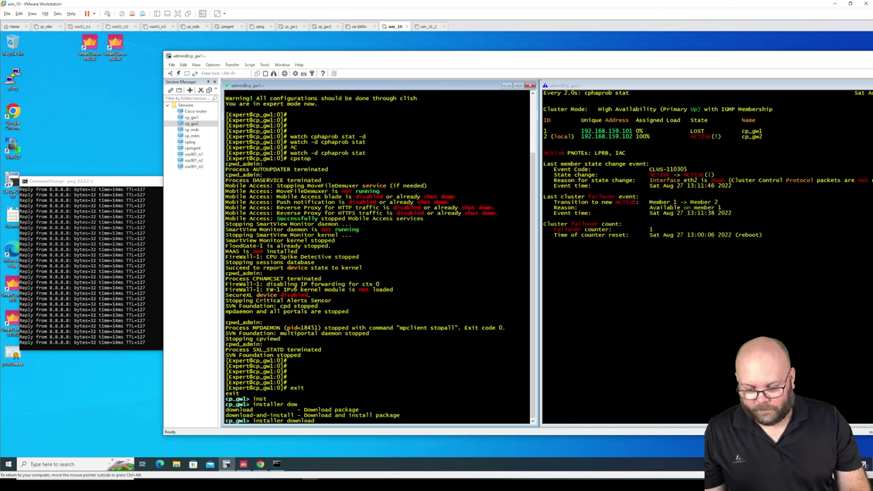
{"action": "type", "text": "-an"}
{"action": "key", "text": "Tab"}
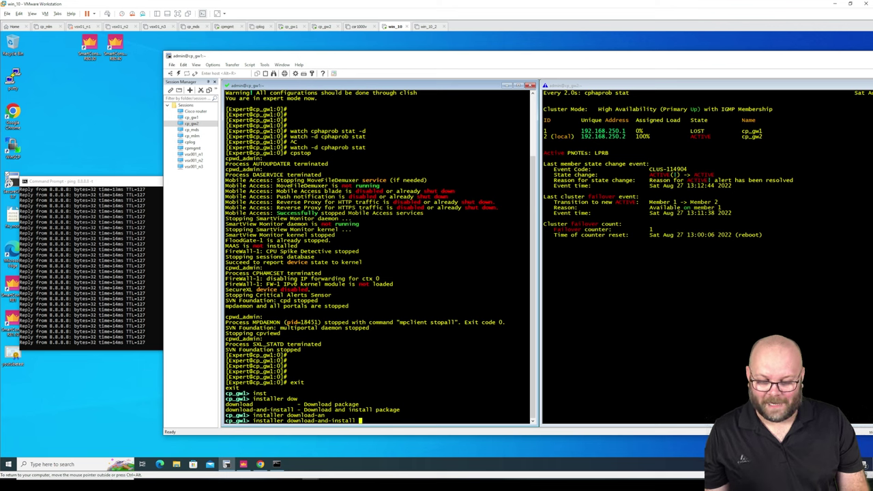
{"action": "key", "text": "Tab"}
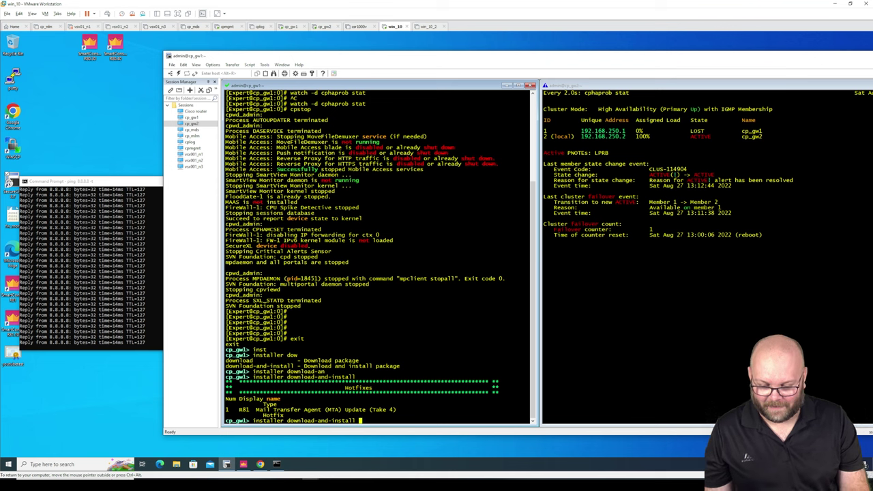
{"action": "key", "text": "BackSpace"}
{"action": "key", "text": "BackSpace"}
{"action": "key", "text": "BackSpace"}
{"action": "key", "text": "BackSpace"}
{"action": "key", "text": "BackSpace"}
{"action": "key", "text": "BackSpace"}
{"action": "key", "text": "BackSpace"}
{"action": "key", "text": "BackSpace"}
{"action": "key", "text": "BackSpace"}
{"action": "key", "text": "BackSpace"}
{"action": "key", "text": "BackSpace"}
{"action": "key", "text": "BackSpace"}
{"action": "key", "text": "BackSpace"}
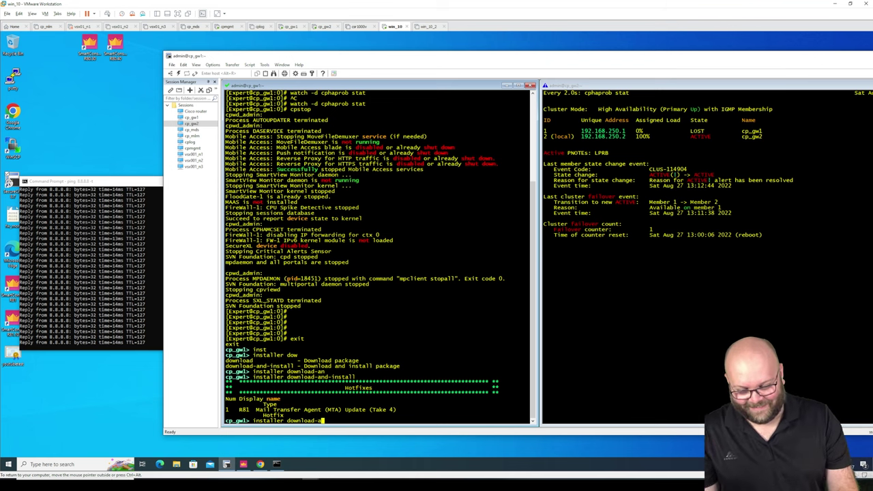
{"action": "key", "text": "Tab"}
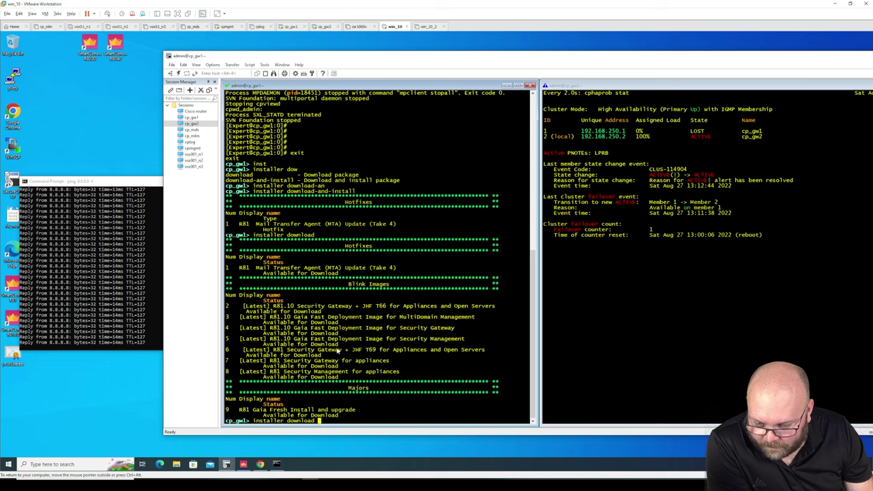
- Copy the R81.10 Security Gateway image entry and list the installable packages
{"action": "triple_click", "coordinate": [323, 311]}
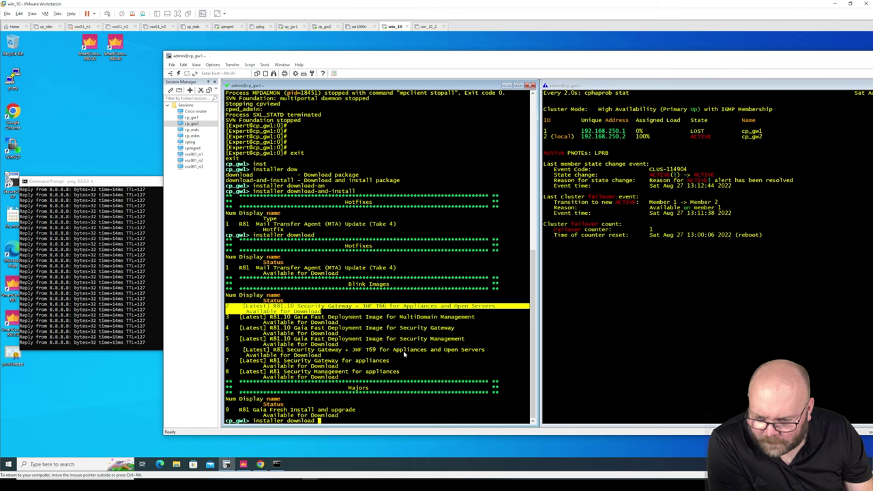
{"action": "left_click", "coordinate": [421, 364]}
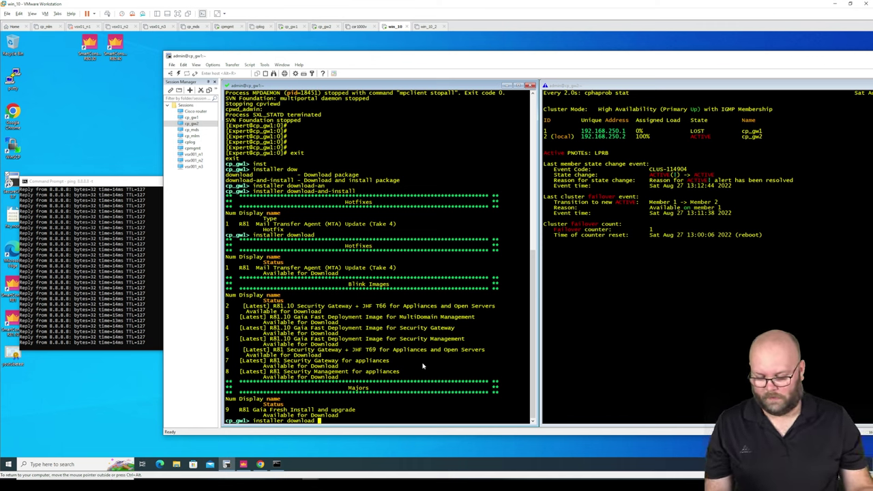
{"action": "type", "text": "2"}
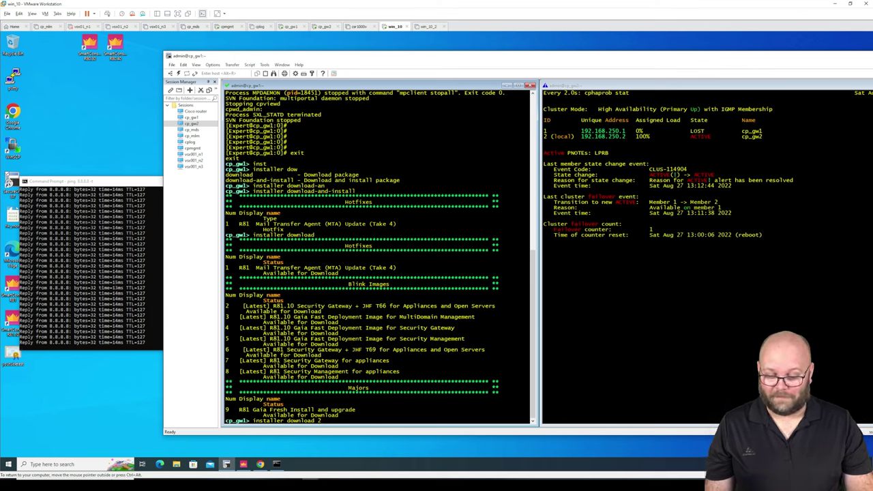
{"action": "key", "text": "BackSpace"}
{"action": "key", "text": "BackSpace"}
{"action": "key", "text": "BackSpace"}
{"action": "key", "text": "BackSpace"}
{"action": "key", "text": "BackSpace"}
{"action": "key", "text": "BackSpace"}
{"action": "key", "text": "BackSpace"}
{"action": "key", "text": "BackSpace"}
{"action": "key", "text": "BackSpace"}
{"action": "key", "text": "BackSpace"}
{"action": "type", "text": "i"}
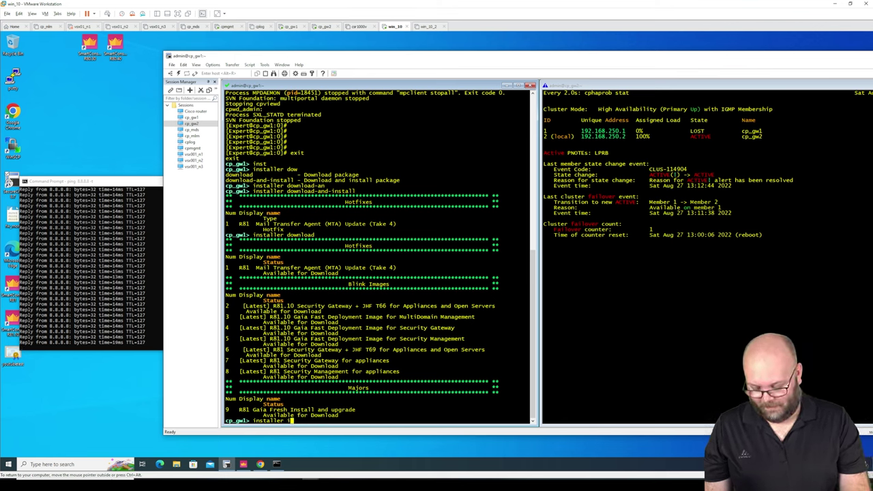
{"action": "type", "text": "ns"}
{"action": "key", "text": "Tab"}
{"action": "key", "text": "Tab"}
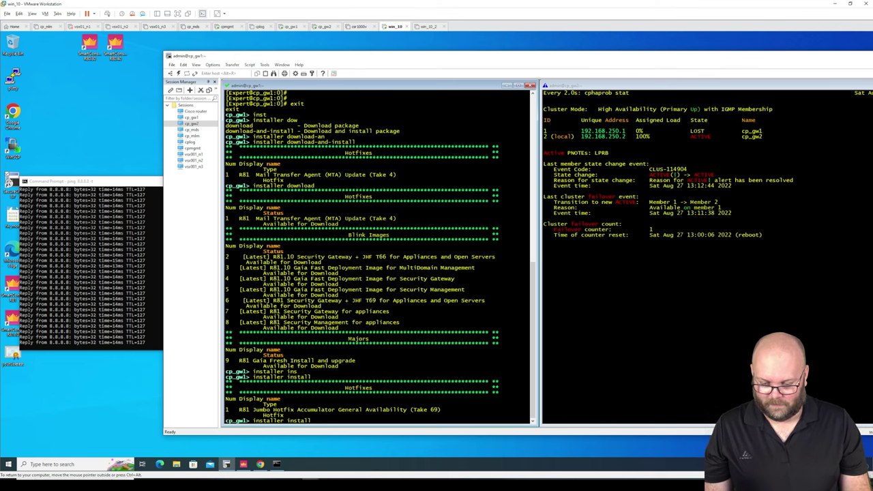
{"action": "key", "text": "BackSpace"}
{"action": "key", "text": "BackSpace"}
{"action": "key", "text": "BackSpace"}
{"action": "key", "text": "BackSpace"}
{"action": "key", "text": "BackSpace"}
{"action": "key", "text": "BackSpace"}
{"action": "key", "text": "BackSpace"}
{"action": "key", "text": "BackSpace"}
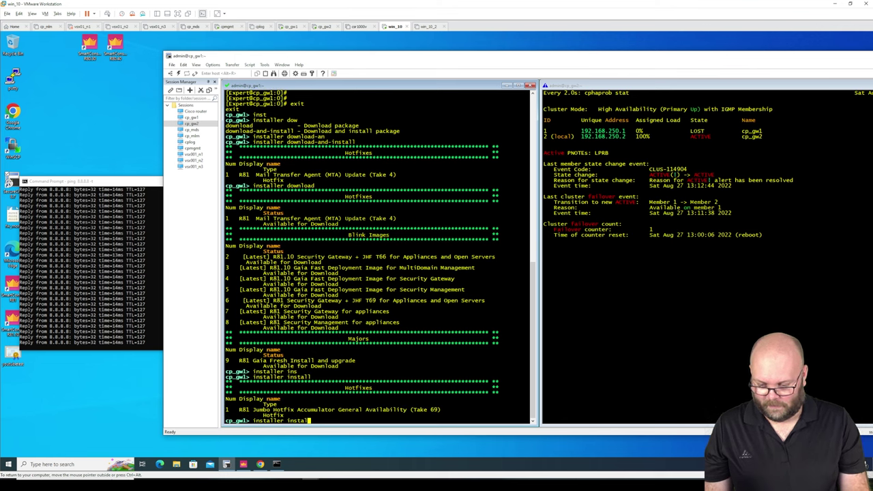
- Run installer upgrade 1 for the R81.10 Fresh Install and Upgrade package, confirming with y
{"action": "type", "text": "up"}
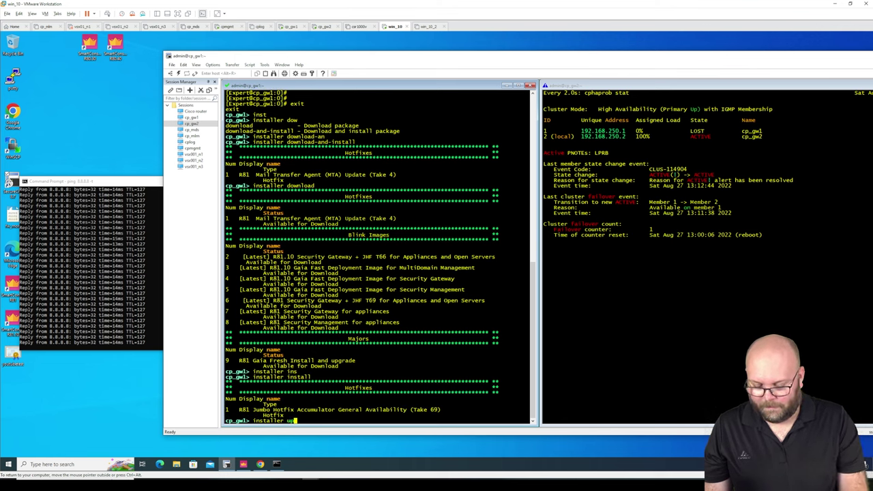
{"action": "key", "text": "Tab"}
{"action": "key", "text": "Tab"}
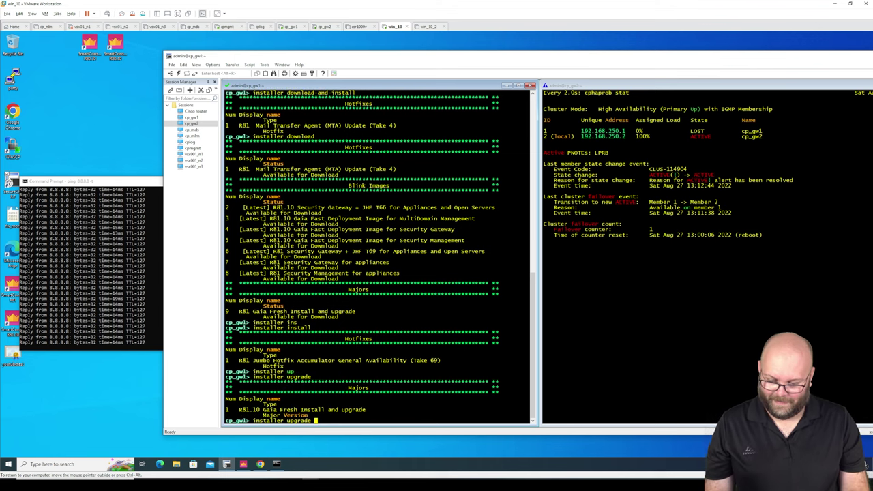
{"action": "type", "text": "1"}
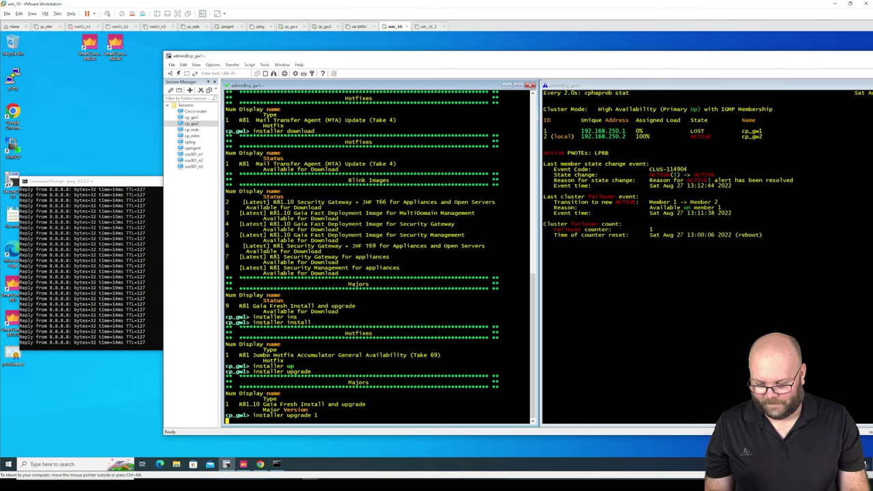
{"action": "key", "text": "Return"}
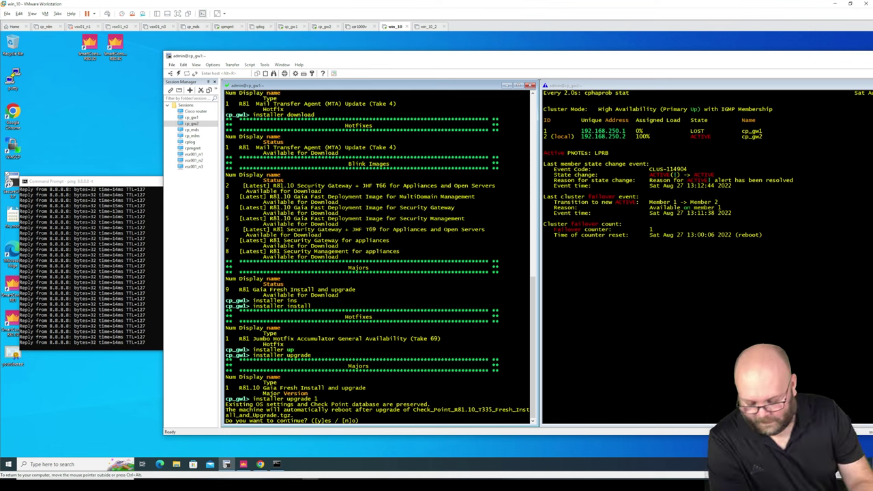
{"action": "type", "text": "y"}
{"action": "key", "text": "Return"}
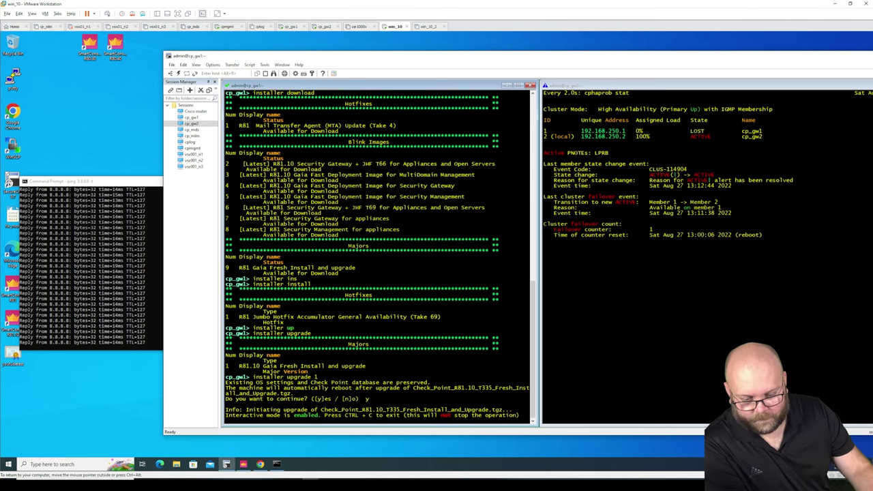
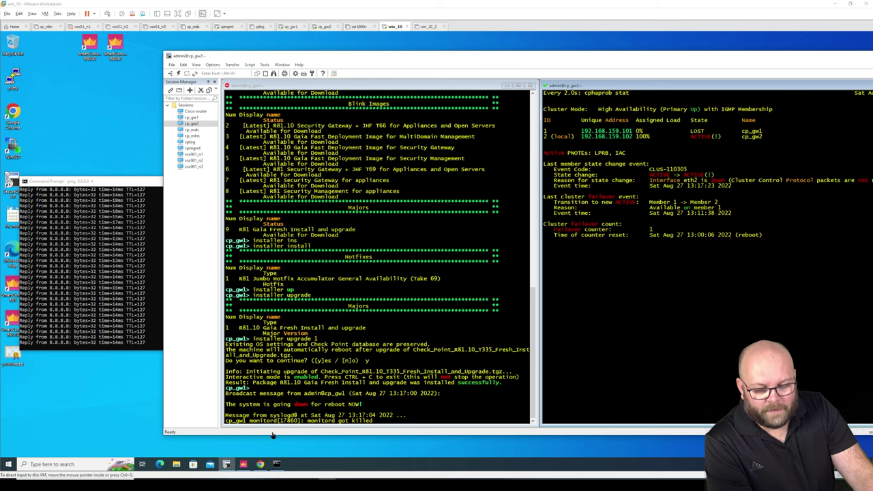
- Check SmartConsole's gateway list, cp_gw1's booting console and the ongoing ping replies
{"action": "left_click", "coordinate": [243, 465]}
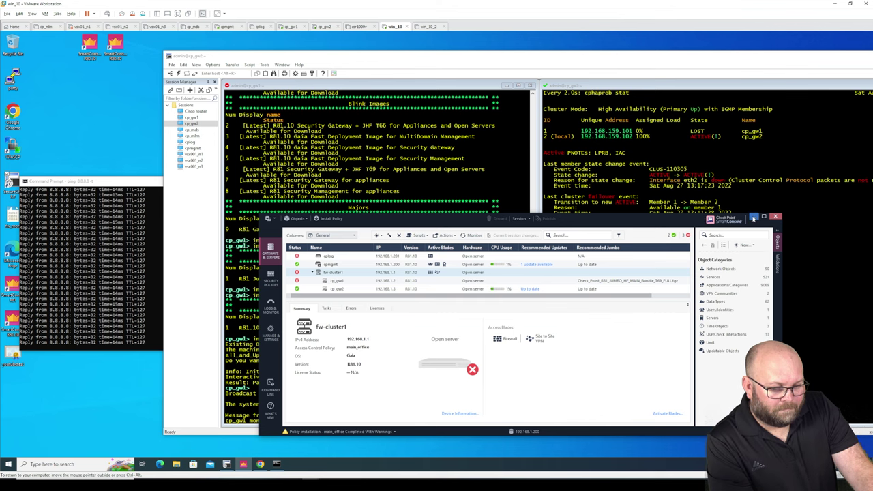
{"action": "left_click", "coordinate": [753, 218]}
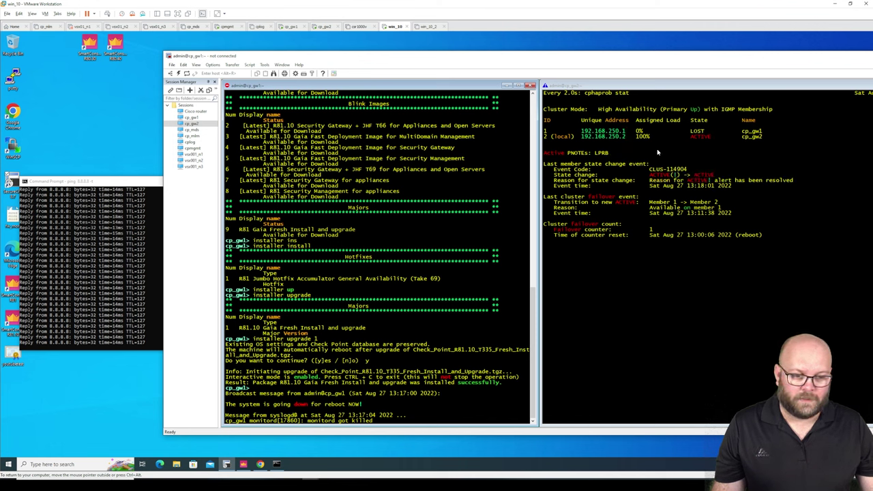
{"action": "left_click", "coordinate": [287, 26]}
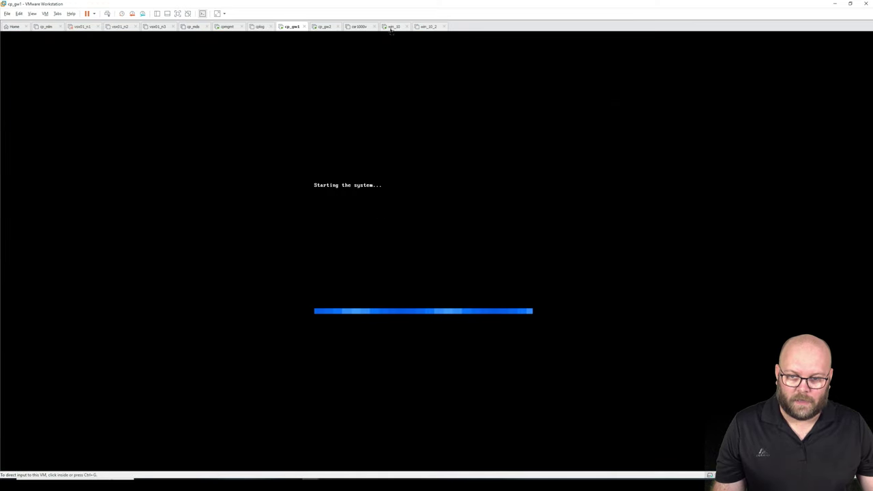
{"action": "left_click", "coordinate": [393, 27]}
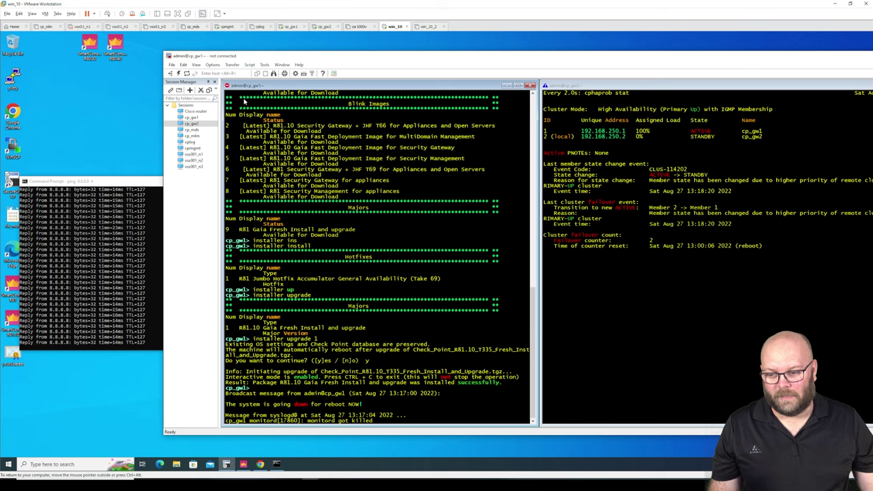
{"action": "left_click", "coordinate": [115, 182]}
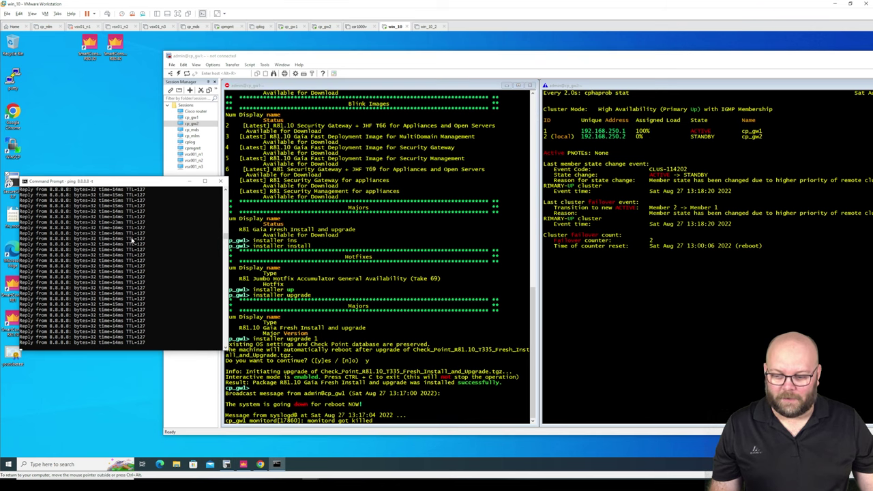
- Reconnect the cp_gw1 session, log in as admin and enter expert mode
{"action": "right_click", "coordinate": [239, 85]}
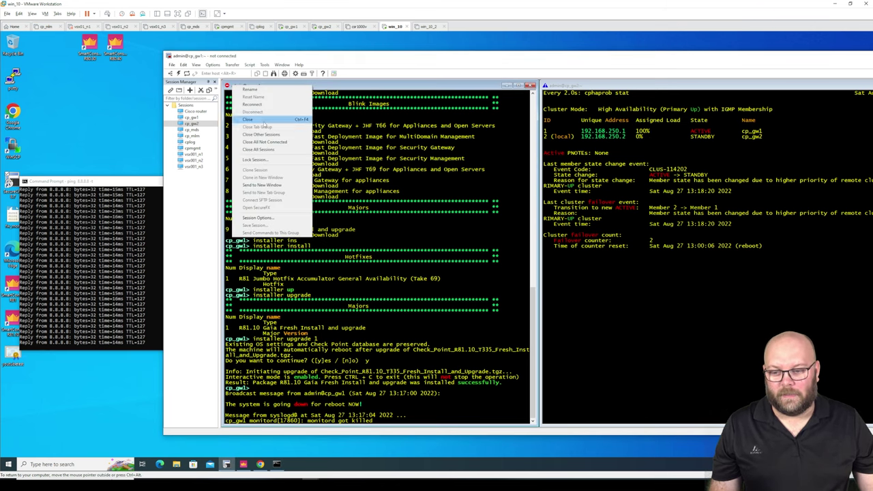
{"action": "left_click", "coordinate": [268, 107]}
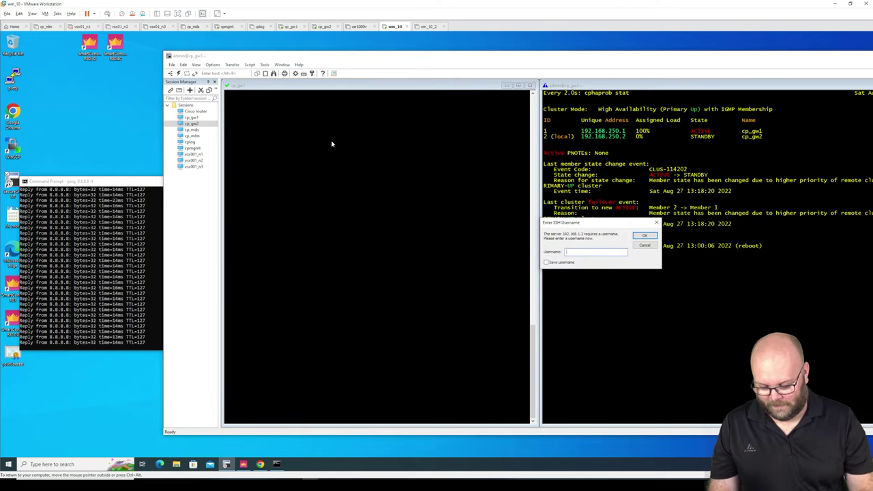
{"action": "type", "text": "admin"}
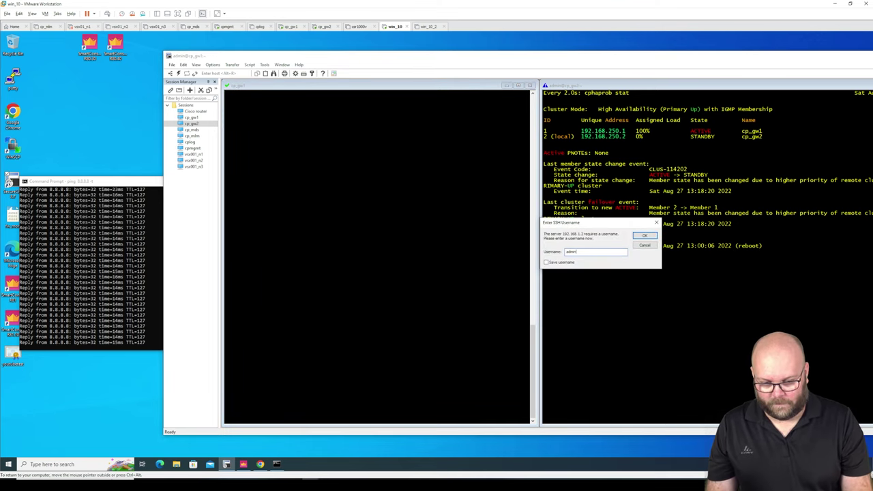
{"action": "key", "text": "Return"}
{"action": "type", "text": "**"}
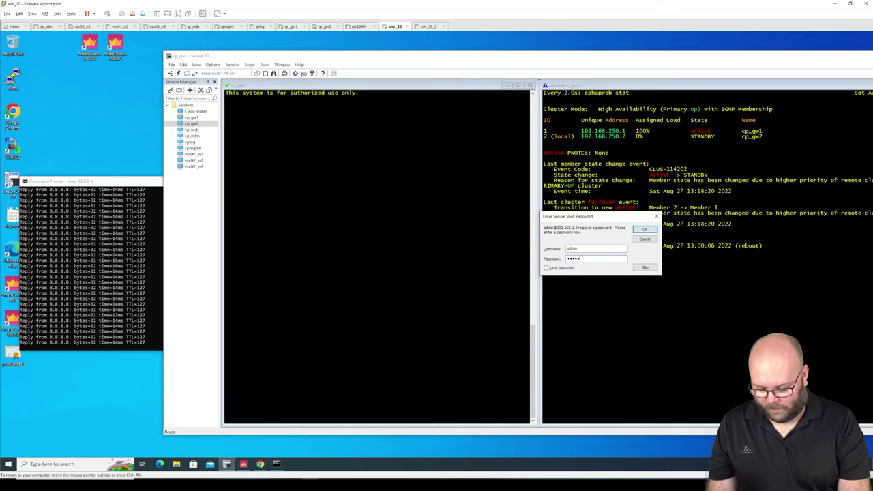
{"action": "key", "text": "Return"}
{"action": "key", "text": "Return"}
{"action": "key", "text": "Return"}
{"action": "key", "text": "Return"}
{"action": "type", "text": "e"}
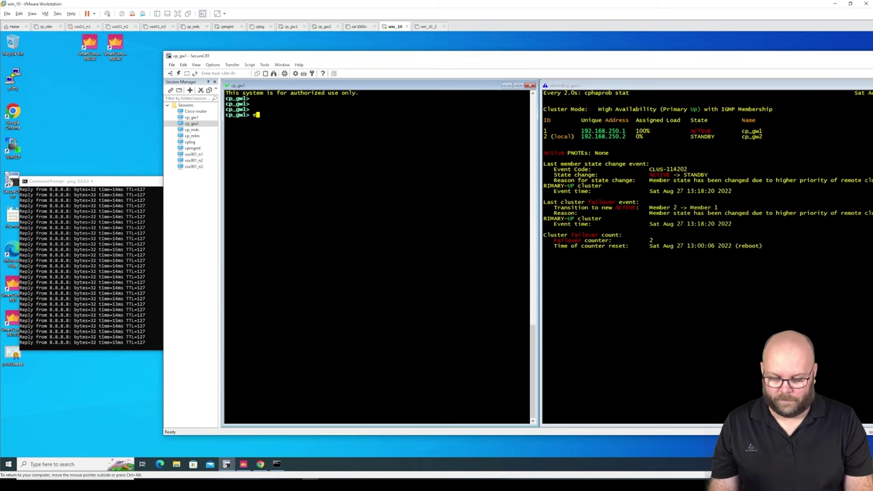
{"action": "type", "text": "xpert"}
{"action": "key", "text": "Return"}
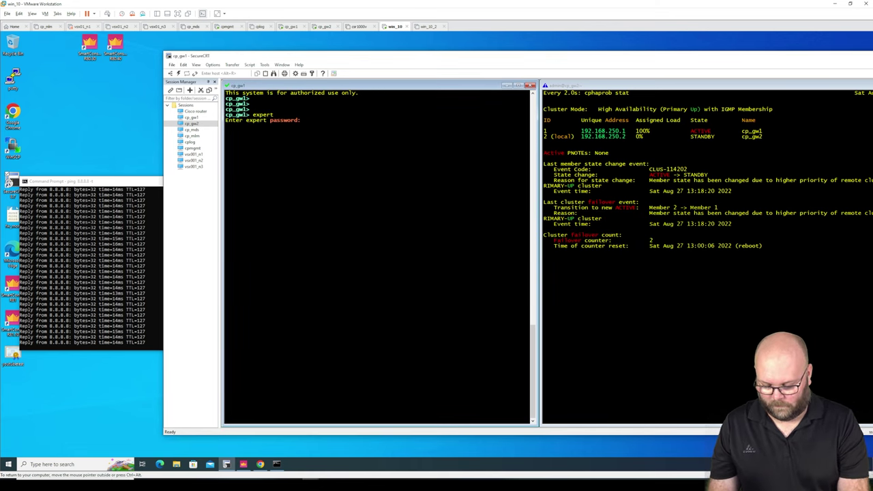
{"action": "key", "text": "Return"}
- Run cphaprob stat, correcting the 'cphaprobs' typo, to show cp_gw1 active and cp_gw2 standby
{"action": "key", "text": "Return"}
{"action": "key", "text": "Return"}
{"action": "key", "text": "Return"}
{"action": "key", "text": "Return"}
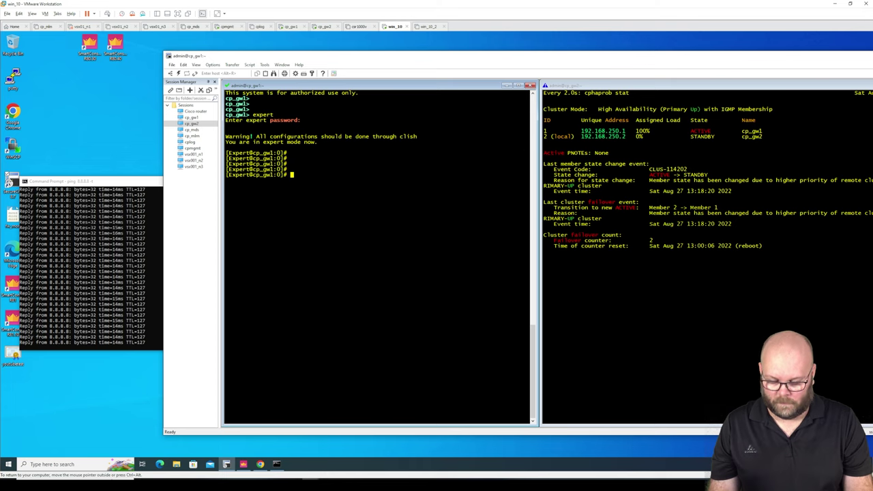
{"action": "type", "text": "cphaprobs tat"}
{"action": "key", "text": "Return"}
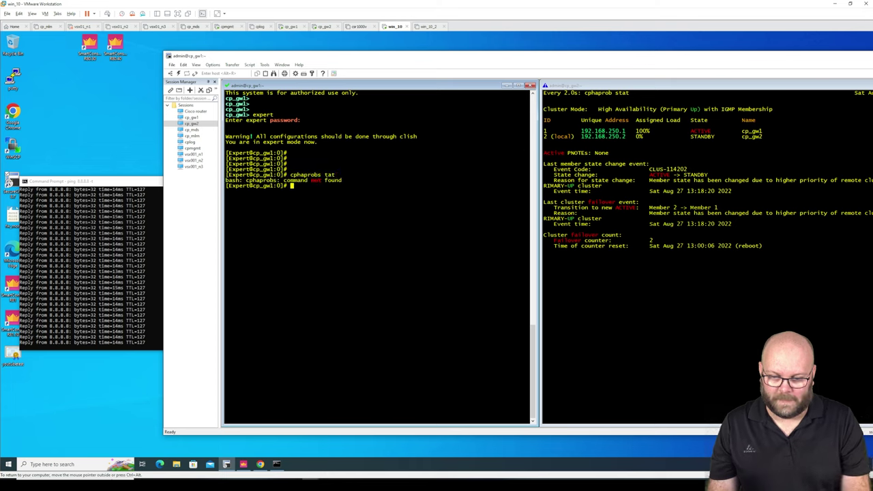
{"action": "key", "text": "Up"}
{"action": "key", "text": "Left"}
{"action": "key", "text": "Left"}
{"action": "key", "text": "Left"}
{"action": "type", "text": "s"}
{"action": "key", "text": "Return"}
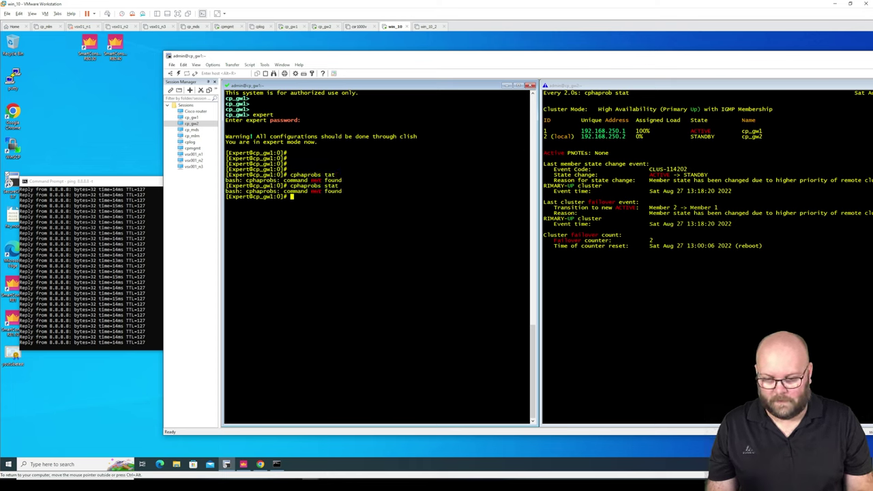
{"action": "key", "text": "Up"}
{"action": "key", "text": "Left"}
{"action": "key", "text": "Left"}
{"action": "key", "text": "Left"}
{"action": "key", "text": "Left"}
{"action": "key", "text": "Left"}
{"action": "key", "text": "Left"}
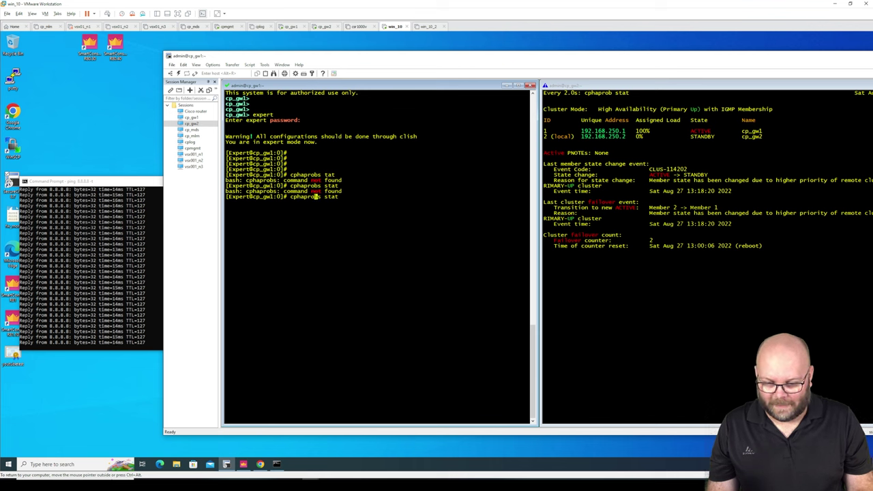
{"action": "key", "text": "Delete"}
{"action": "key", "text": "Return"}
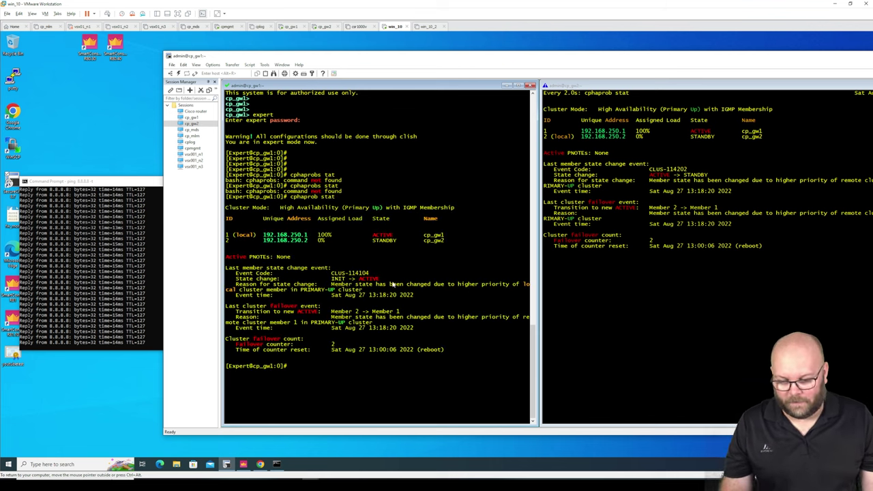
{"action": "type", "text": "fw "}
{"action": "type", "text": "ct"}
{"action": "key", "text": "BackSpace"}
{"action": "key", "text": "BackSpace"}
{"action": "key", "text": "BackSpace"}
{"action": "key", "text": "BackSpace"}
{"action": "key", "text": "BackSpace"}
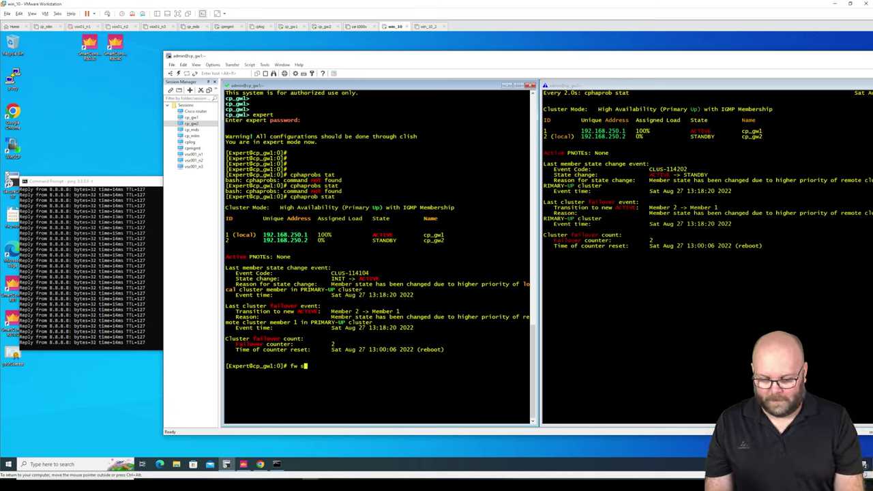
- Run cpstat fw on cp_gw1 and highlight the main_office policy name and cp_gw2's standby reason
{"action": "type", "text": "cpstat "}
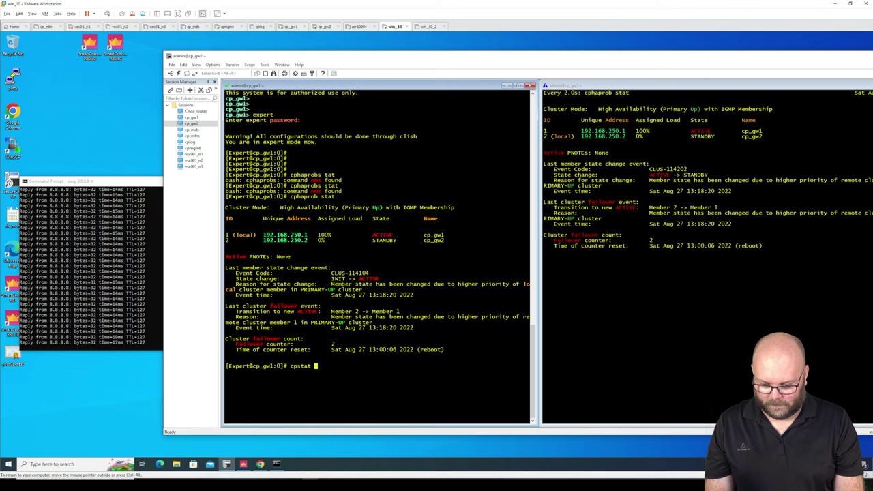
{"action": "type", "text": "fw"}
{"action": "key", "text": "Return"}
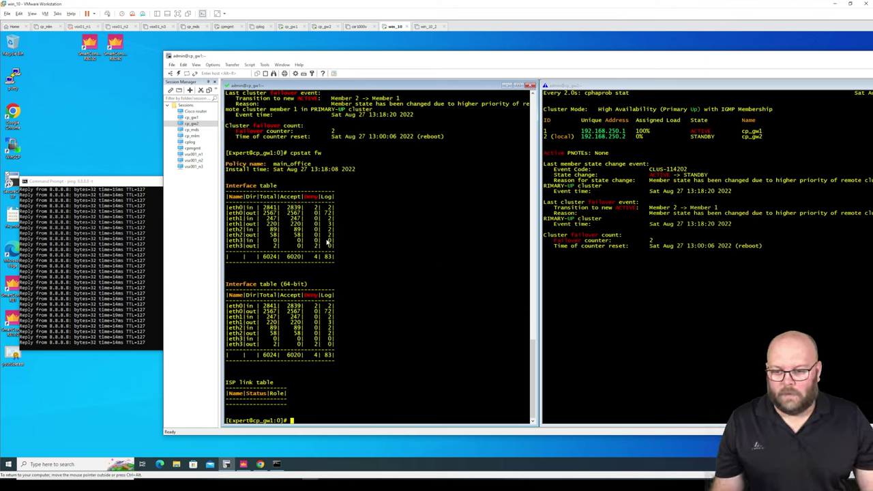
{"action": "left_click_drag", "start_coordinate": [317, 163], "coordinate": [273, 164]}
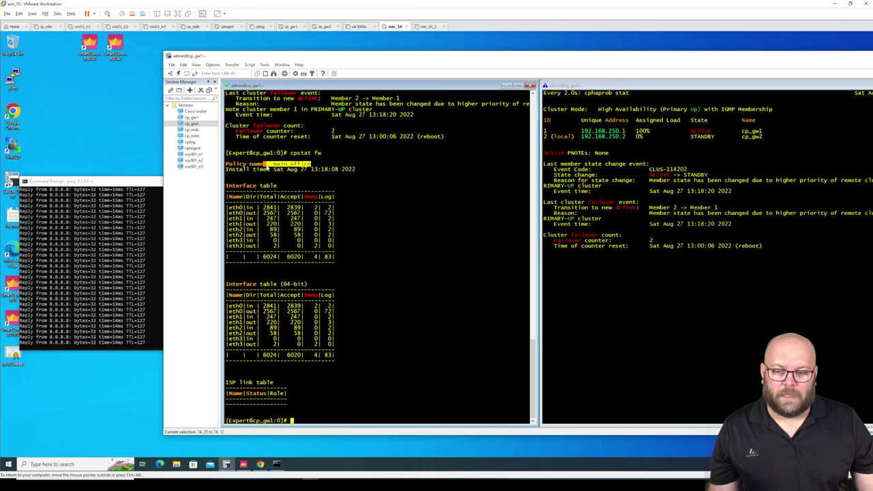
{"action": "left_click", "coordinate": [287, 165]}
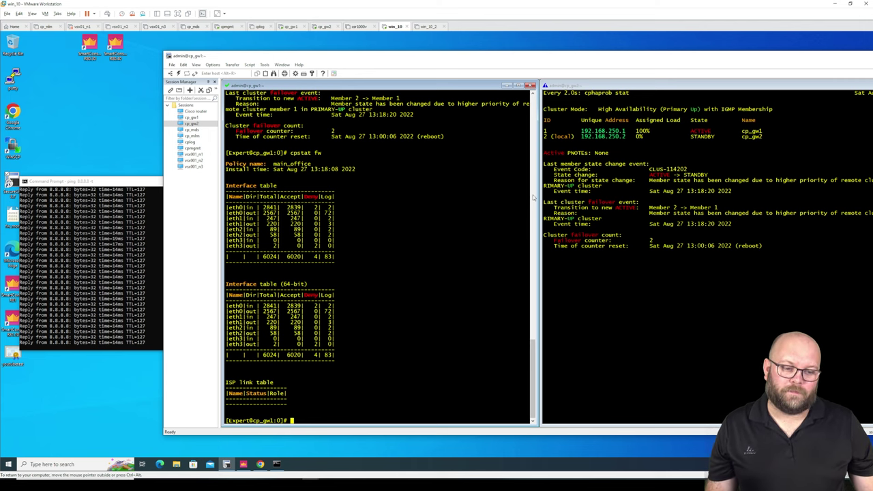
{"action": "left_click_drag", "start_coordinate": [639, 57], "coordinate": [532, 59]}
{"action": "left_click_drag", "start_coordinate": [542, 183], "coordinate": [830, 191]}
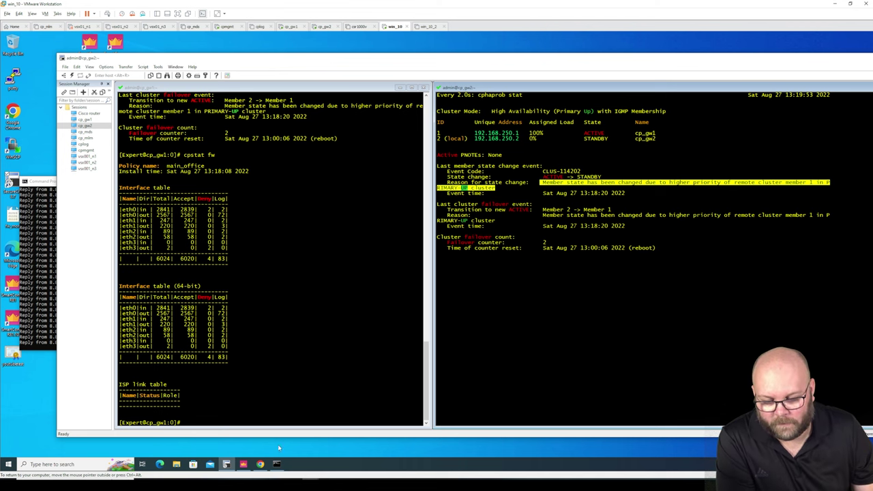
- Open fw-cluster1's properties and inspect its Cluster Members, including cp_gw1's member settings
{"action": "left_click", "coordinate": [242, 464]}
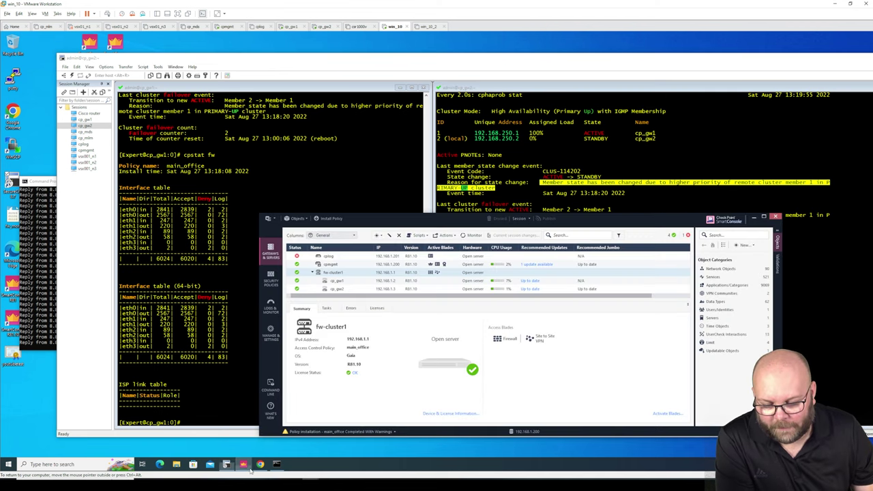
{"action": "double_click", "coordinate": [359, 272]}
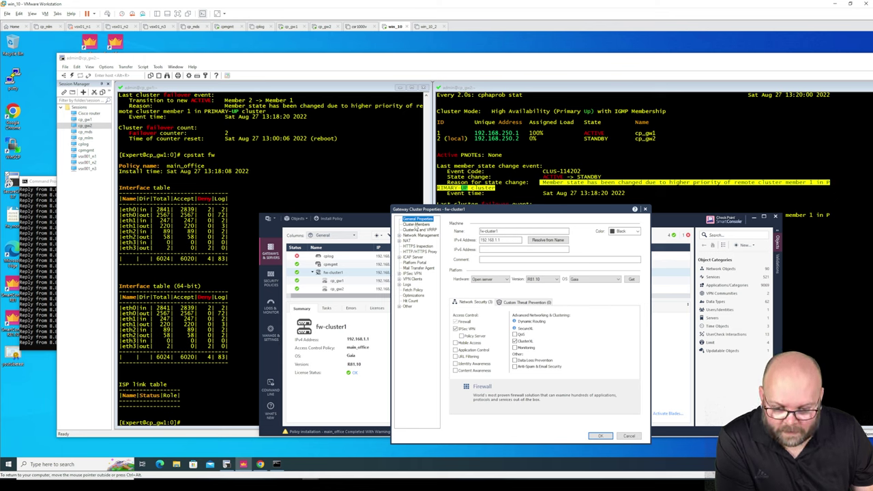
{"action": "left_click", "coordinate": [416, 224]}
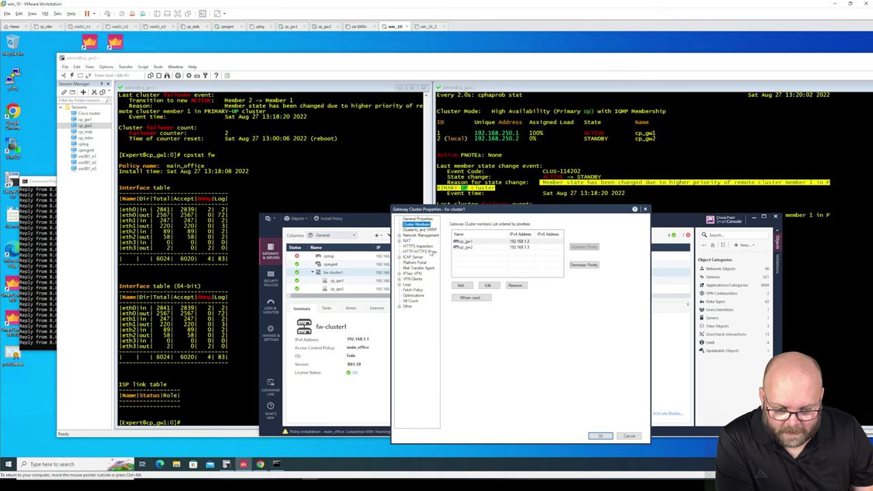
{"action": "left_click", "coordinate": [487, 286]}
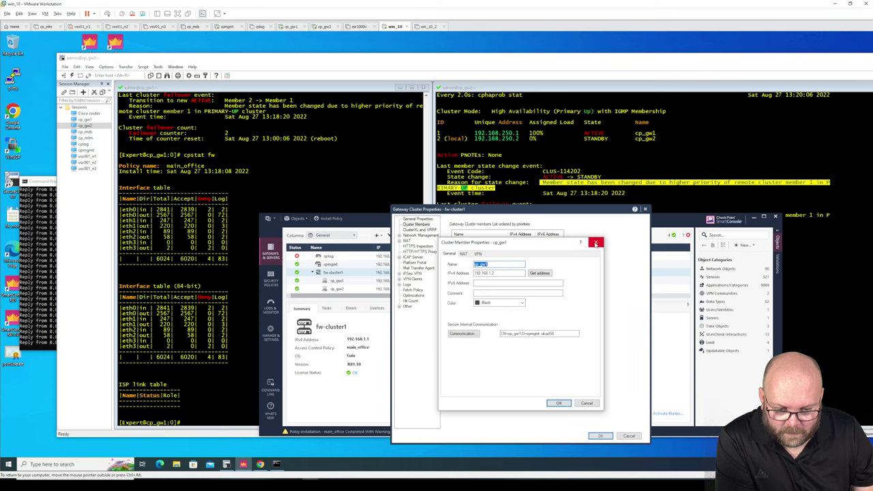
{"action": "left_click", "coordinate": [595, 242]}
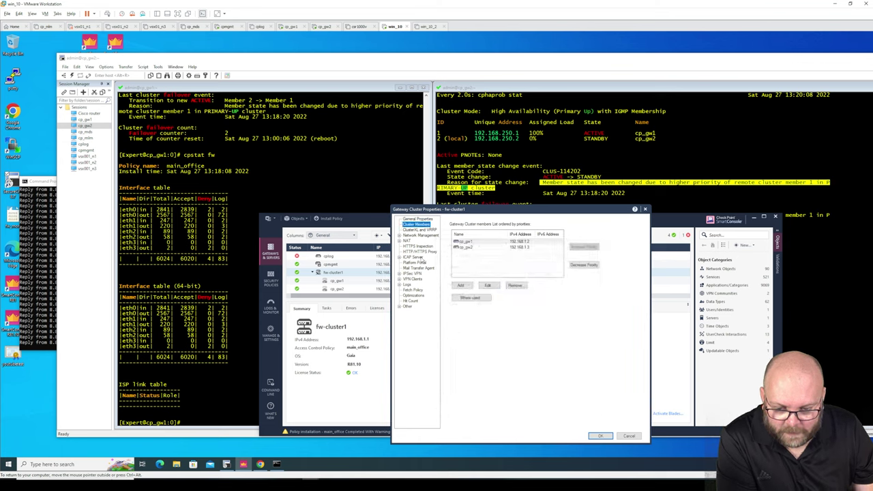
{"action": "left_click", "coordinate": [486, 242]}
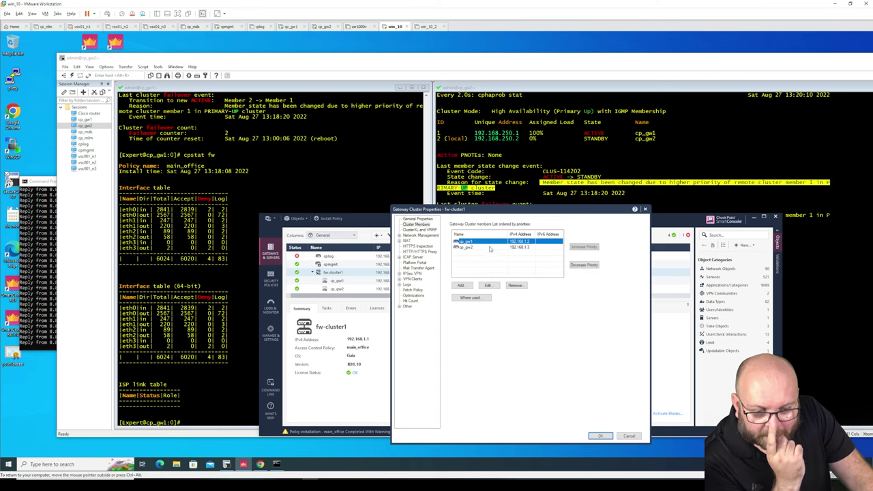
- Toggle the ClusterXL and VRRP recovery option to keep the current active member, then cancel without saving
{"action": "left_click", "coordinate": [423, 230]}
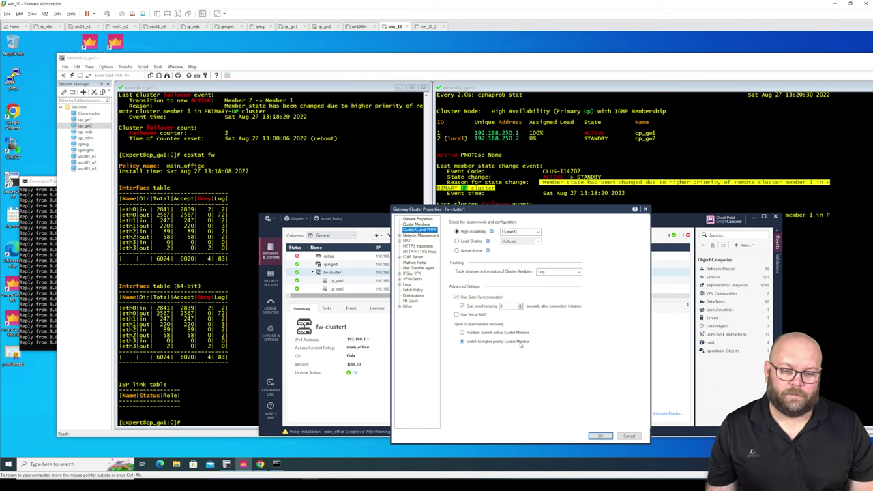
{"action": "left_click", "coordinate": [525, 333]}
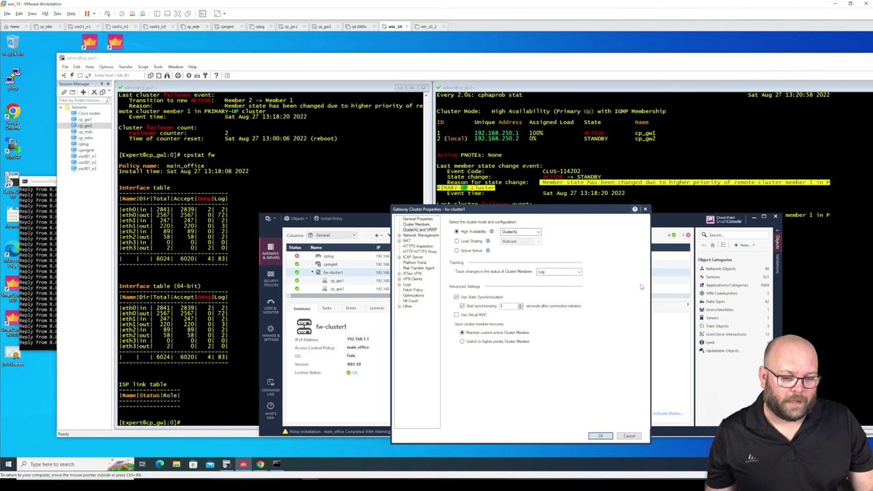
{"action": "left_click", "coordinate": [635, 433]}
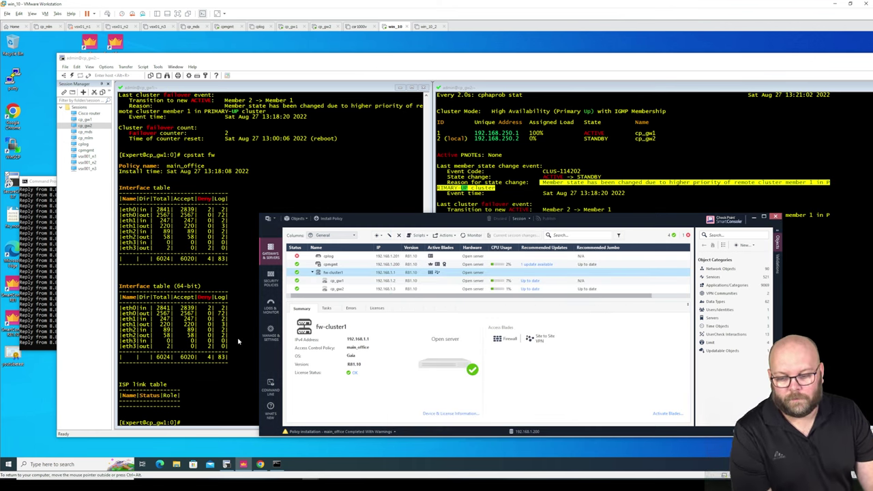
- Run cpinfo -y all on cp_gw1 and highlight its software version and kernel build lines
{"action": "left_click", "coordinate": [238, 341]}
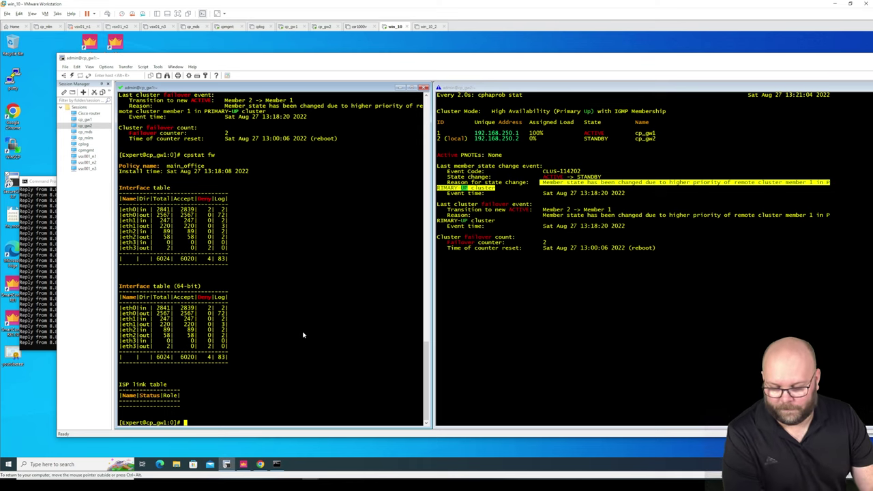
{"action": "type", "text": "cpinfo -"}
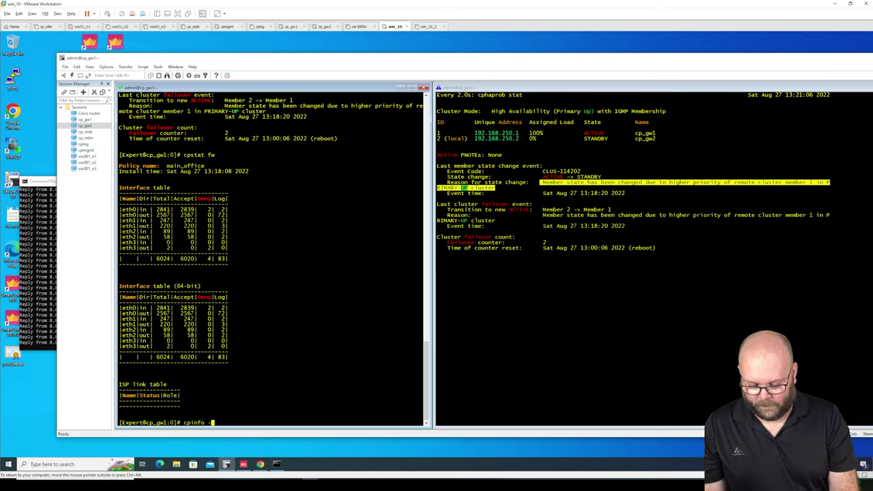
{"action": "type", "text": "y all"}
{"action": "key", "text": "Return"}
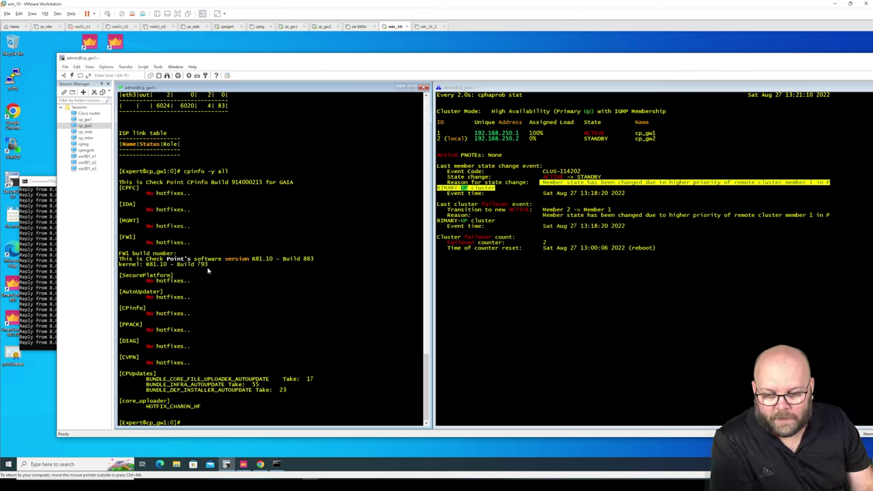
{"action": "left_click_drag", "start_coordinate": [208, 270], "coordinate": [120, 259]}
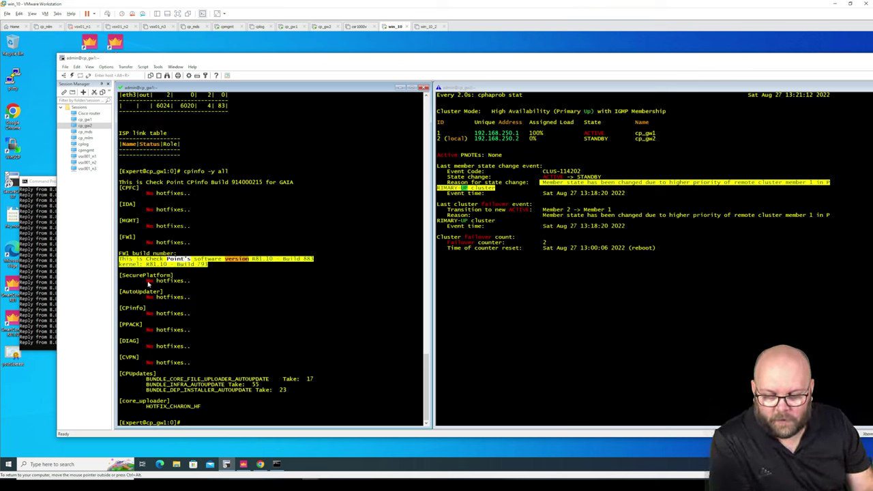
- On cp_gw2, stop the cluster state watch and run cpinfo -y all
{"action": "left_click", "coordinate": [556, 257]}
{"action": "key", "text": "ctrl+c"}
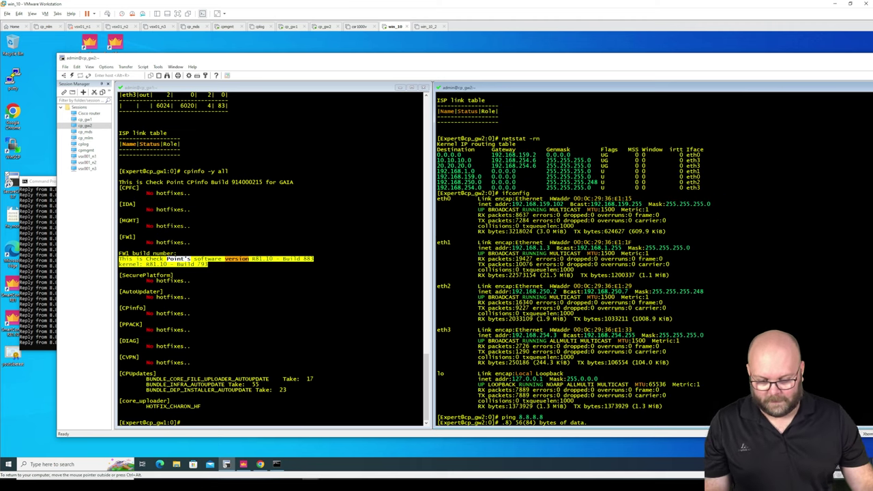
{"action": "key", "text": "ctrl+c"}
{"action": "key", "text": "ctrl+c"}
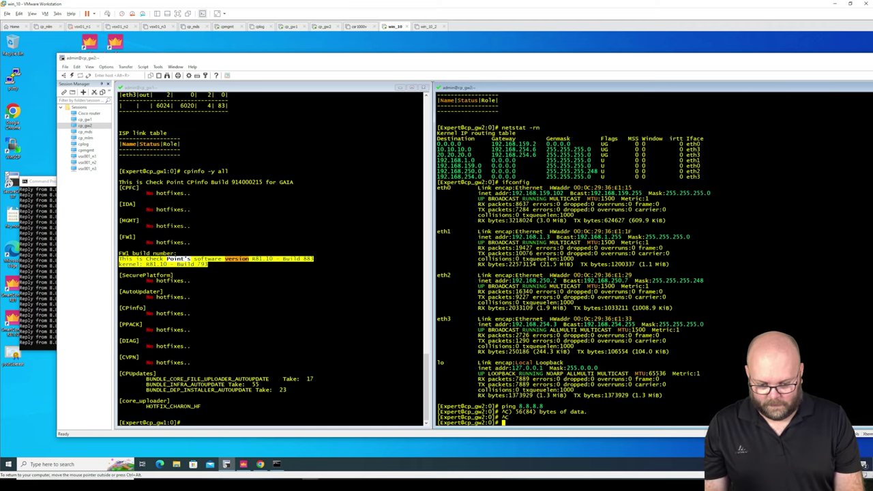
{"action": "type", "text": "cpinfo -y all"}
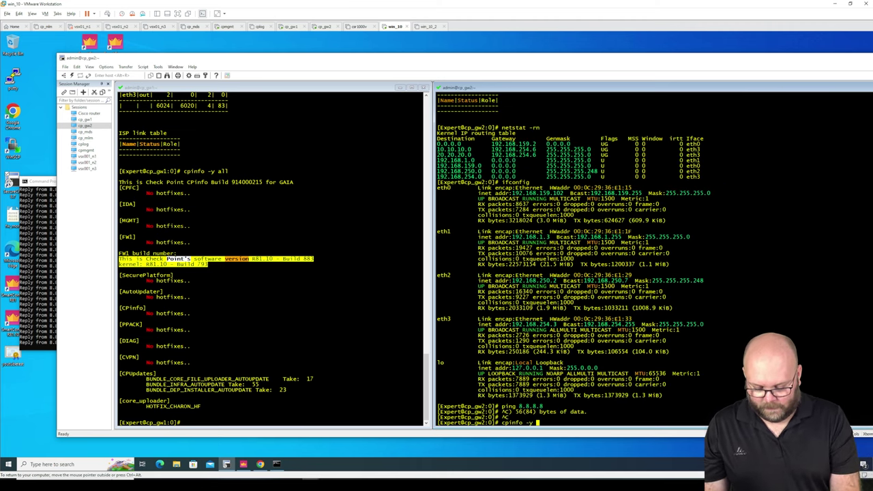
{"action": "key", "text": "BackSpace"}
{"action": "key", "text": "BackSpace"}
{"action": "type", "text": "ll"}
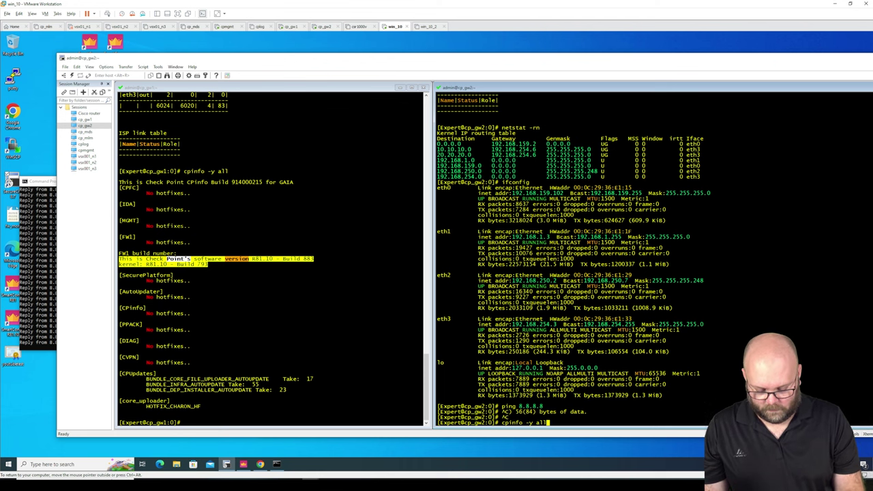
{"action": "key", "text": "Return"}
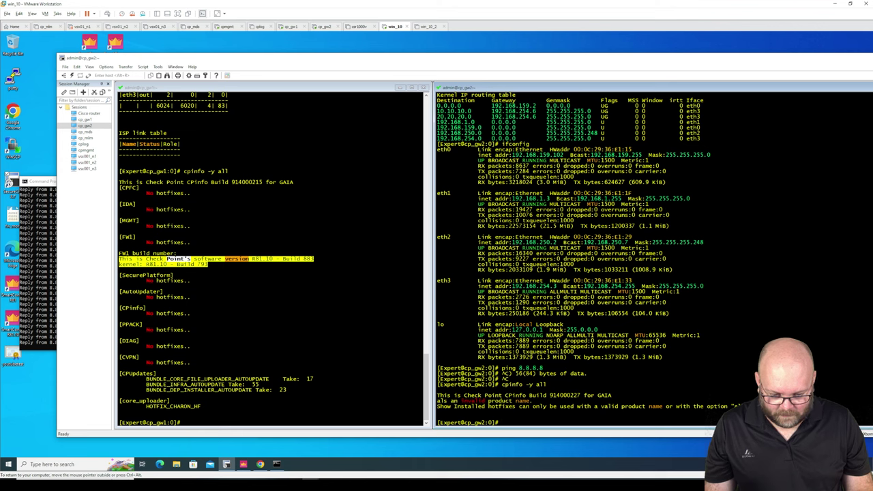
- Rerun the cpinfo -y all listing on cp_gw2, cleaning up the mistyped characters
{"action": "key", "text": "Up"}
{"action": "key", "text": "BackSpace"}
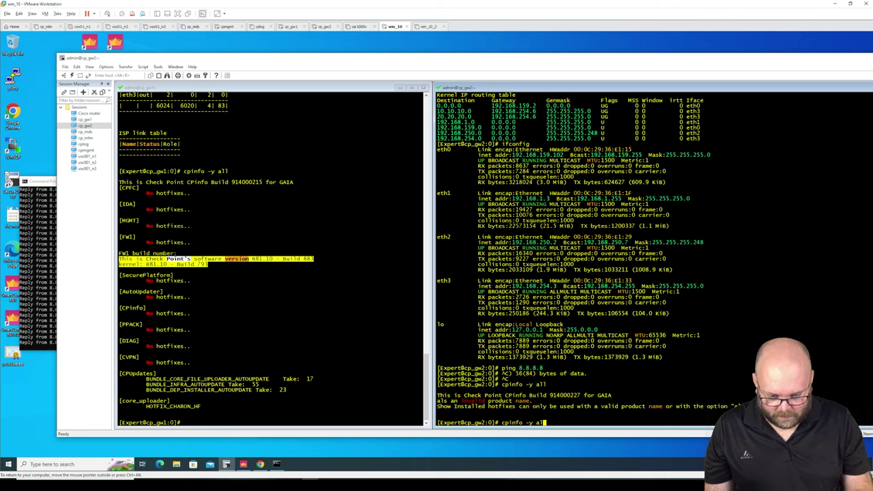
{"action": "key", "text": "Return"}
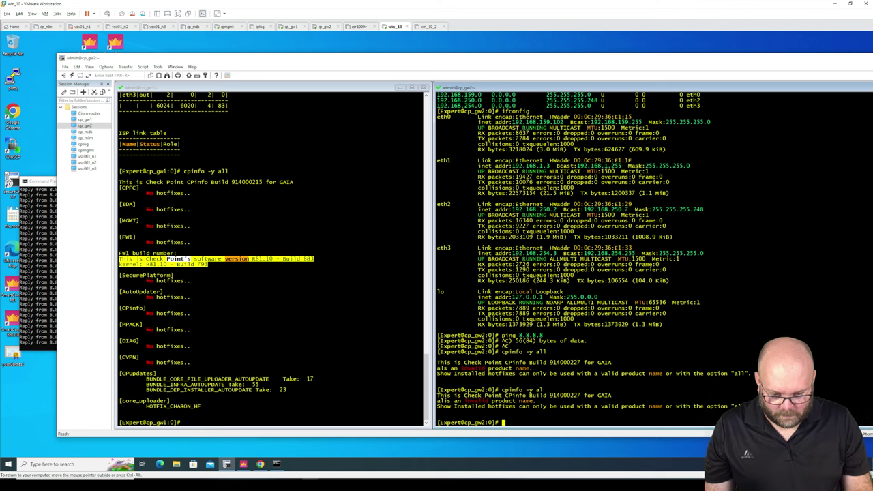
{"action": "key", "text": "ctrl+c"}
{"action": "key", "text": "ctrl+c"}
{"action": "key", "text": "ctrl+c"}
{"action": "key", "text": "Up"}
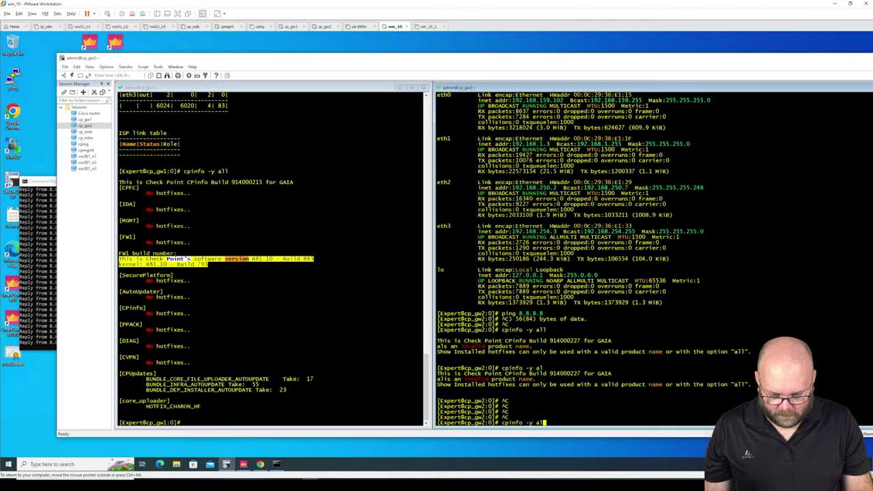
{"action": "type", "text": "dsfdsdf"}
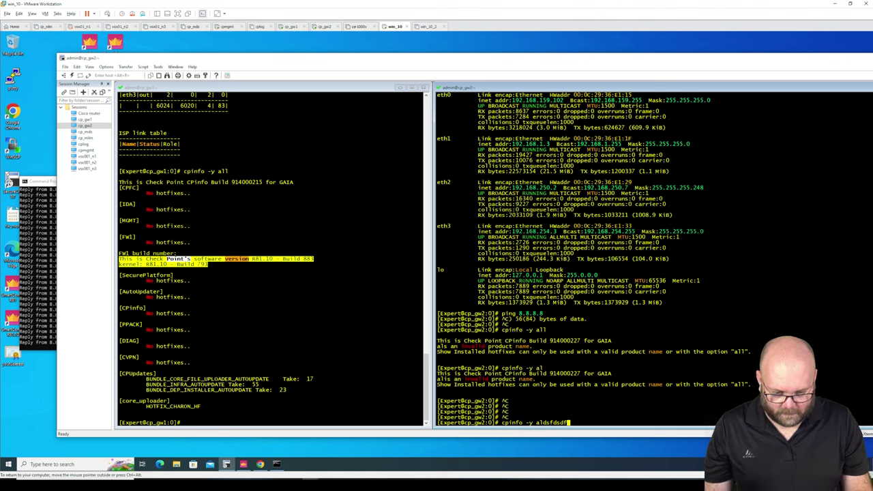
{"action": "key", "text": "BackSpace"}
{"action": "key", "text": "BackSpace"}
{"action": "key", "text": "BackSpace"}
{"action": "key", "text": "BackSpace"}
{"action": "key", "text": "BackSpace"}
{"action": "key", "text": "BackSpace"}
{"action": "key", "text": "BackSpace"}
{"action": "key", "text": "BackSpace"}
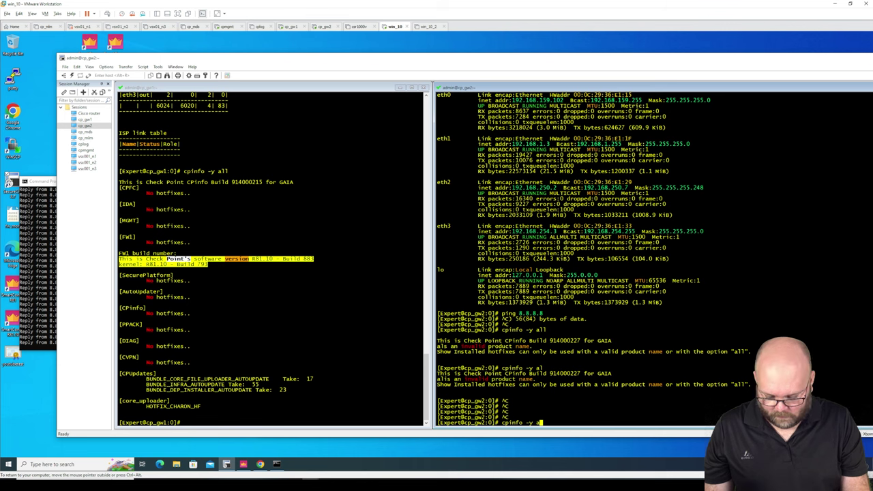
{"action": "type", "text": "ll"}
{"action": "key", "text": "Return"}
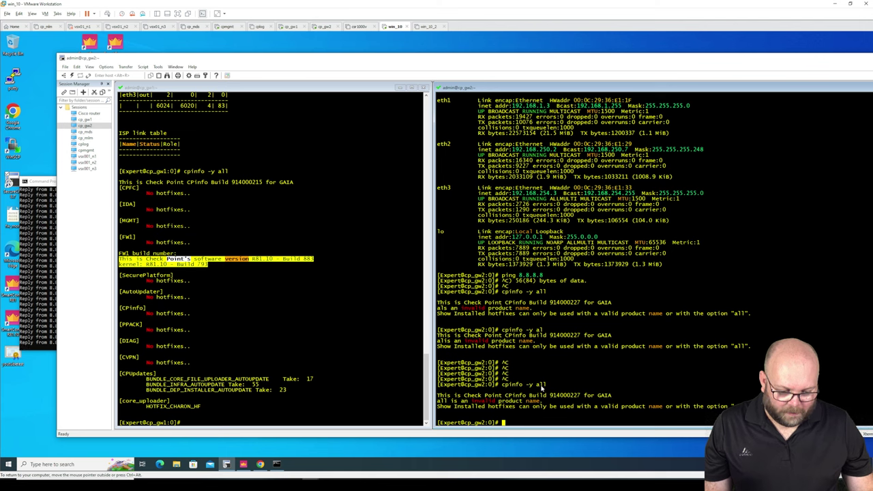
- Re-enter expert mode on cp_gw2, rerun cpinfo -y all and highlight the Jumbo hotfix Take 66 line
{"action": "type", "text": "exit"}
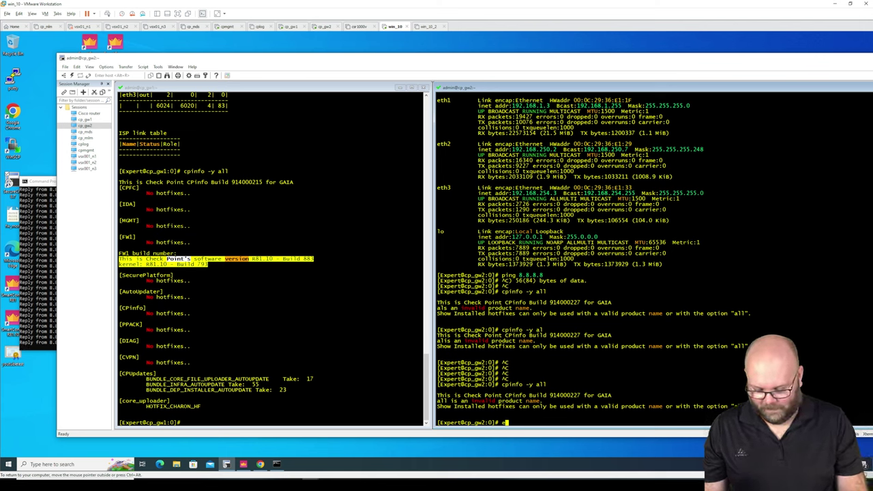
{"action": "key", "text": "Return"}
{"action": "key", "text": "Return"}
{"action": "key", "text": "Return"}
{"action": "key", "text": "Return"}
{"action": "type", "text": "expert"}
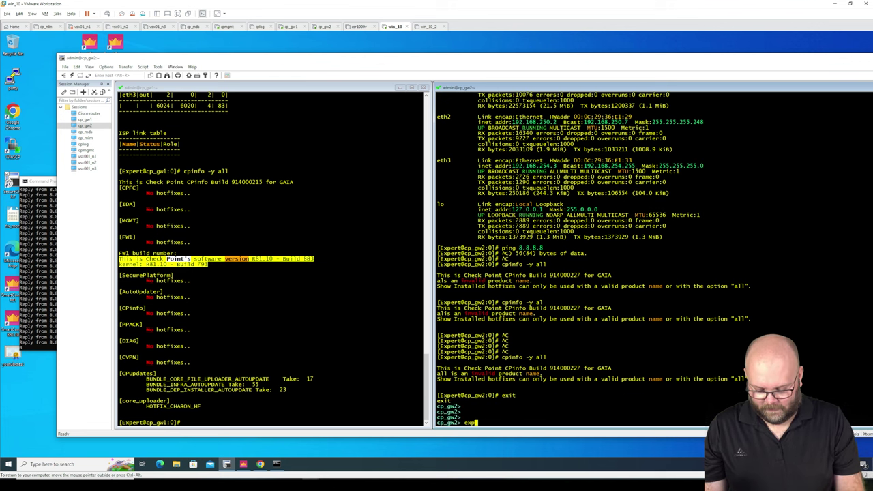
{"action": "key", "text": "Return"}
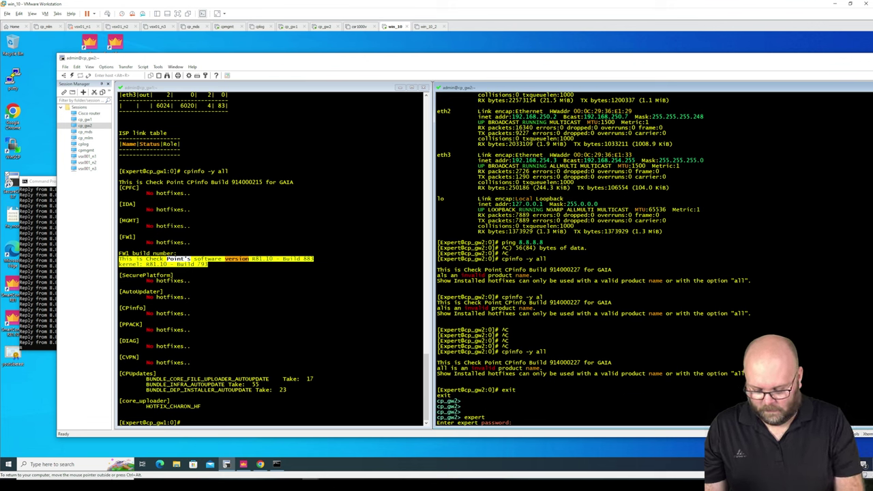
{"action": "key", "text": "Return"}
{"action": "type", "text": "cpinfo -y all"}
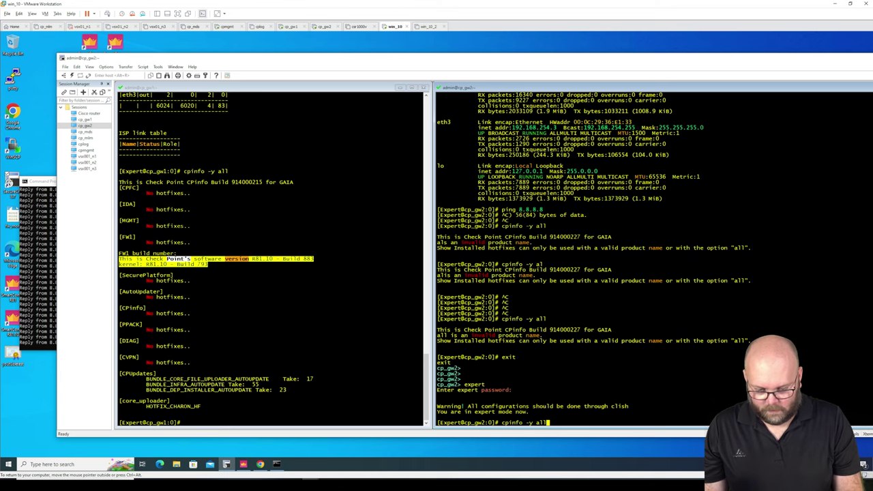
{"action": "key", "text": "Return"}
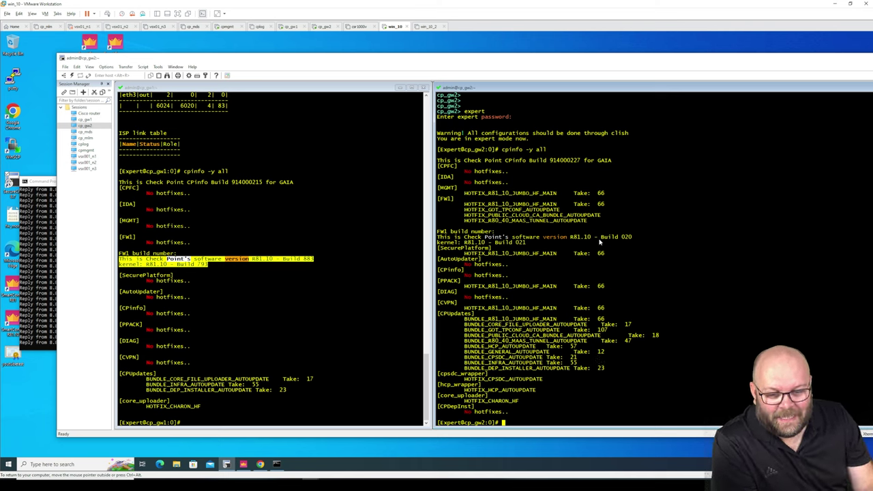
{"action": "left_click_drag", "start_coordinate": [601, 203], "coordinate": [549, 204]}
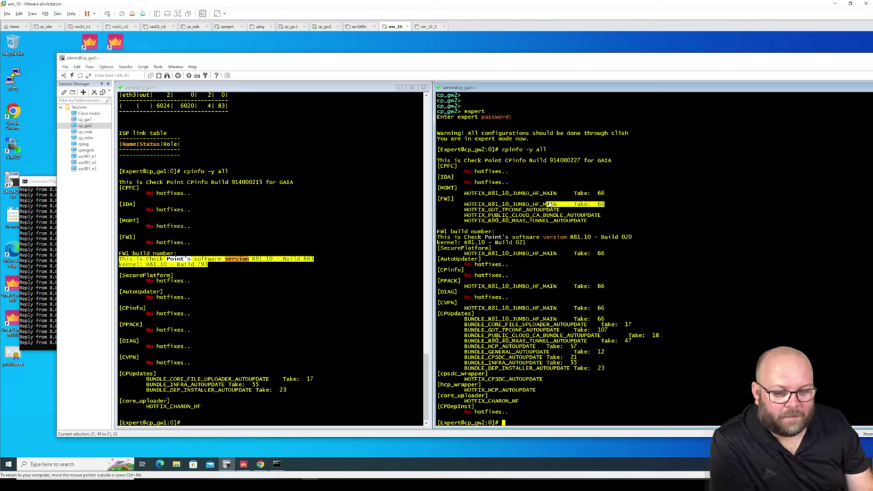
{"action": "left_click", "coordinate": [633, 253]}
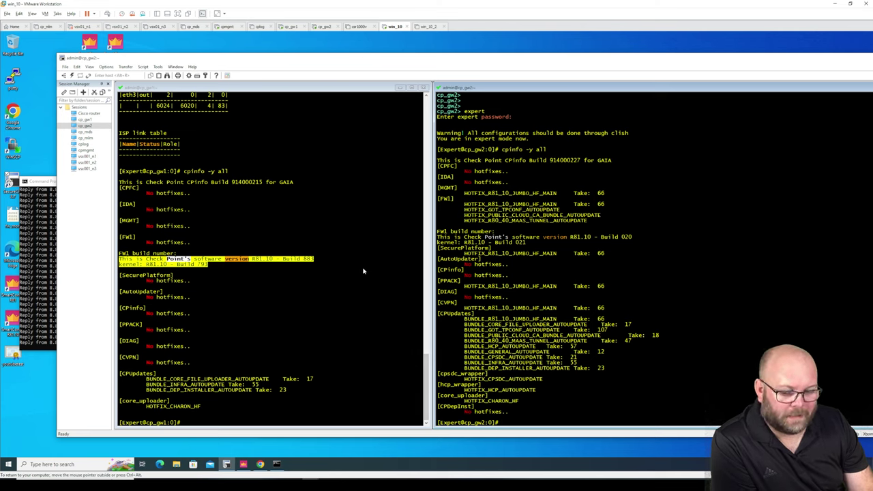
{"action": "left_click", "coordinate": [259, 465]}
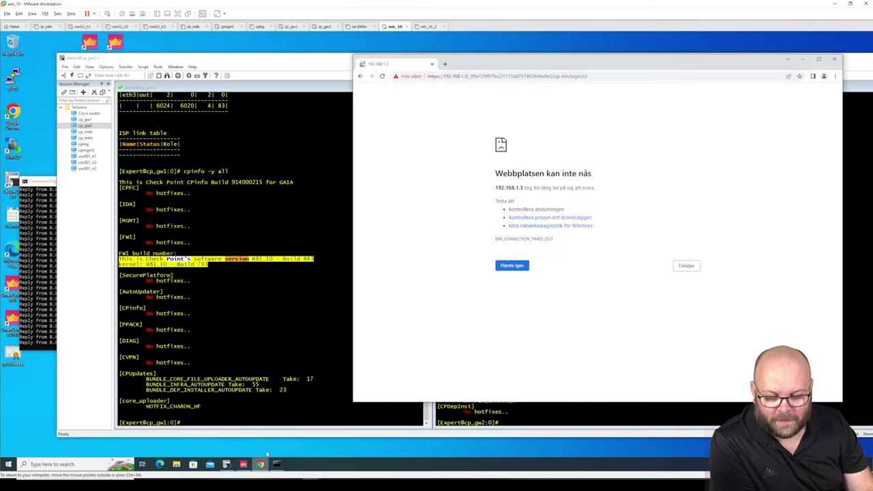
{"action": "left_click", "coordinate": [805, 61]}
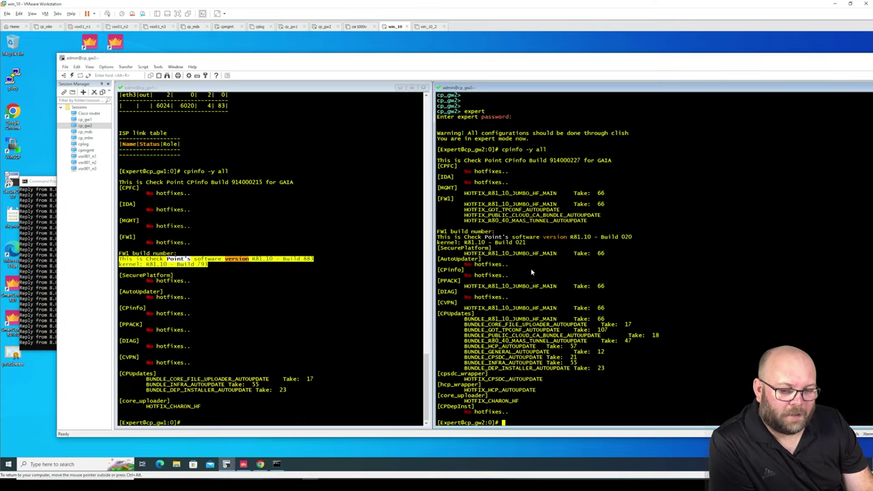
{"action": "left_click", "coordinate": [242, 470]}
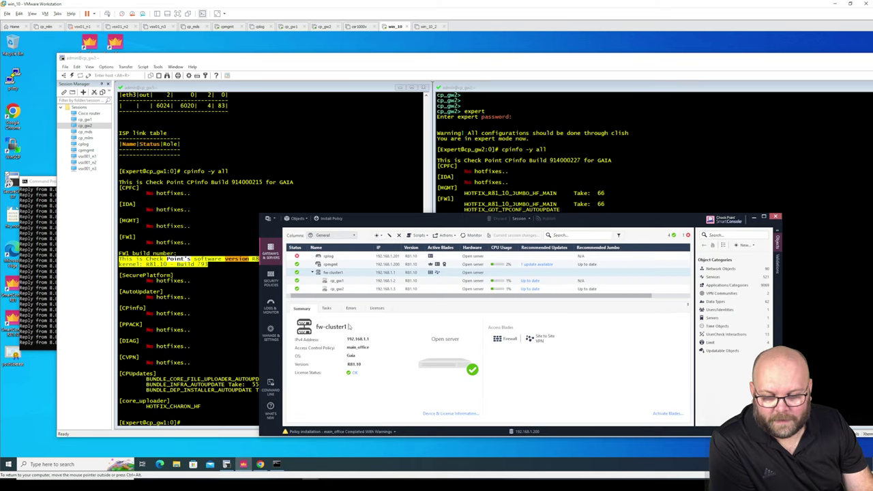
{"action": "right_click", "coordinate": [321, 273]}
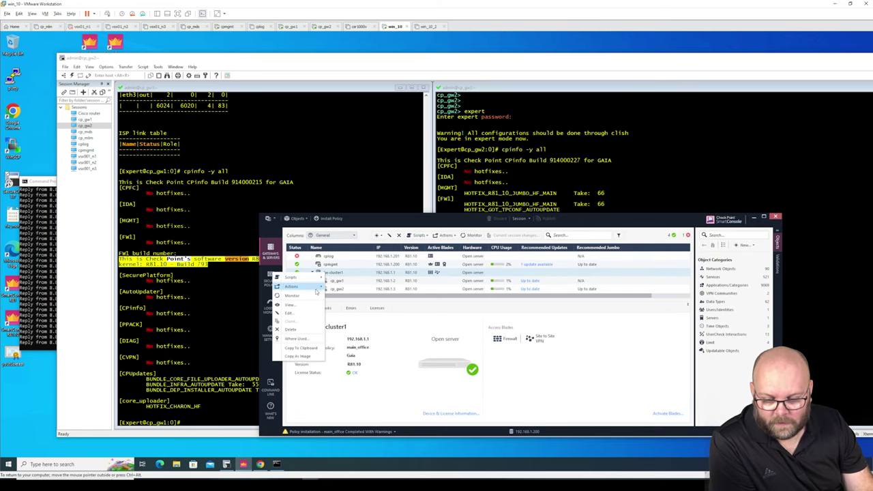
{"action": "mouse_move", "coordinate": [315, 291]}
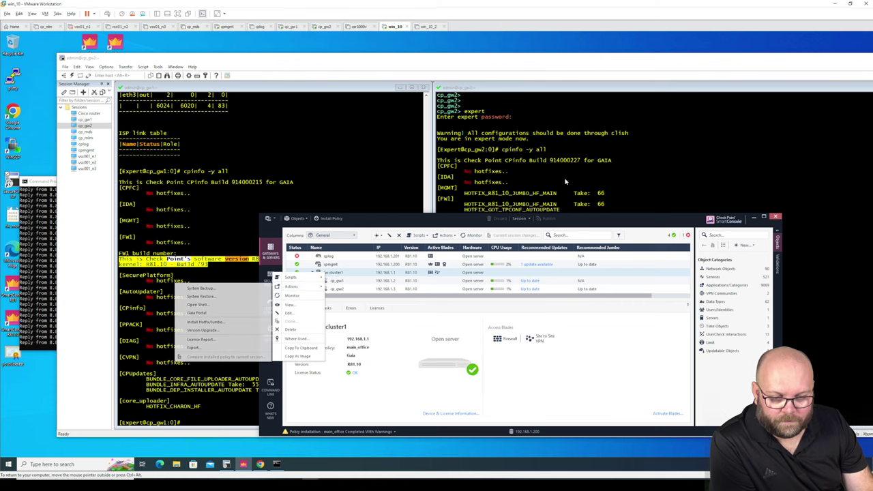
{"action": "left_click", "coordinate": [314, 321]}
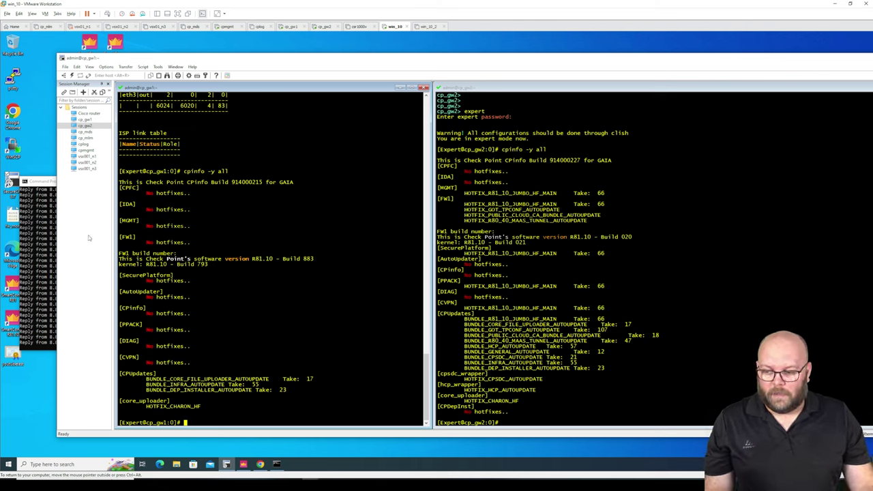
{"action": "left_click", "coordinate": [52, 251]}
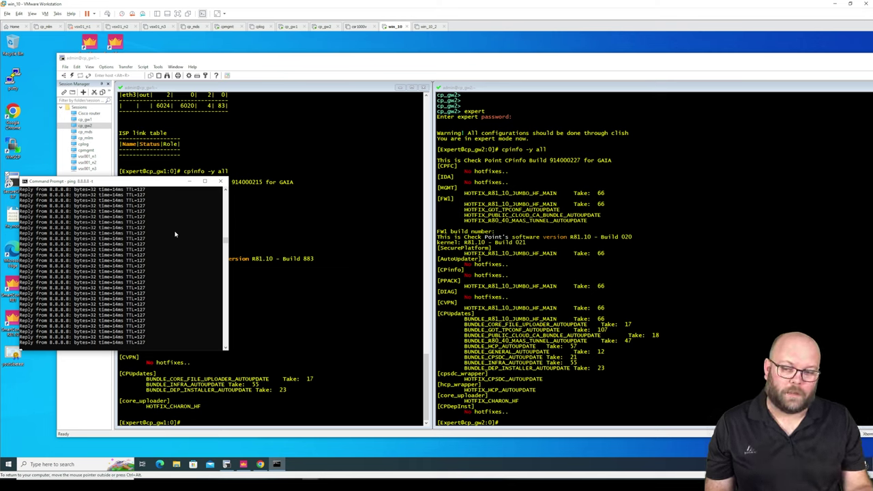
{"action": "left_click", "coordinate": [328, 304]}
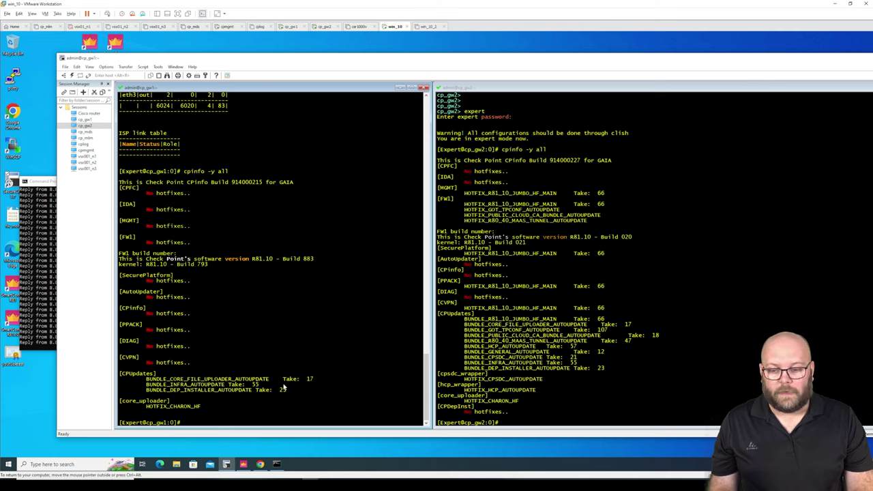
- Set fw-cluster1's ClusterXL recovery option to 'Maintain current active Cluster Member' and confirm
{"action": "left_click", "coordinate": [243, 465]}
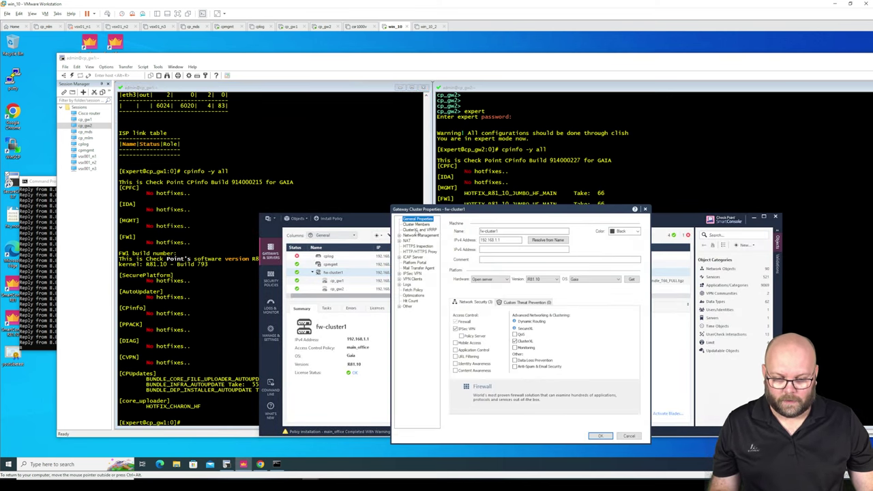
{"action": "left_click", "coordinate": [418, 231]}
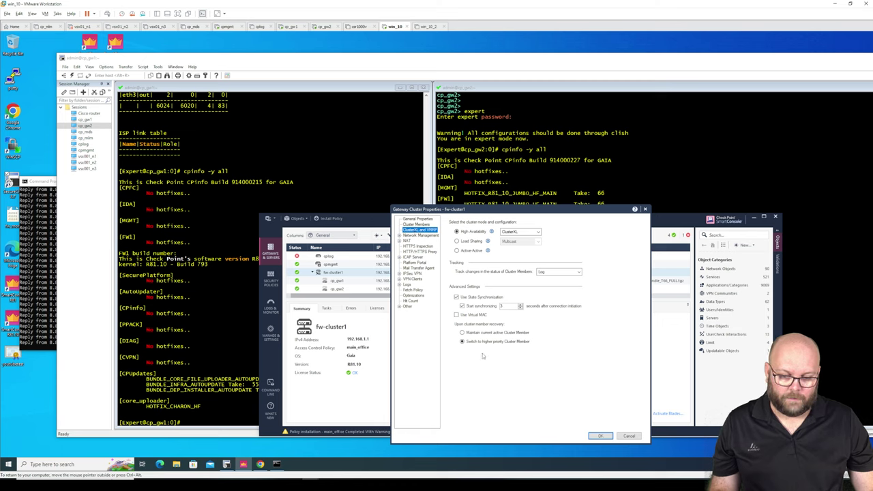
{"action": "left_click", "coordinate": [498, 333]}
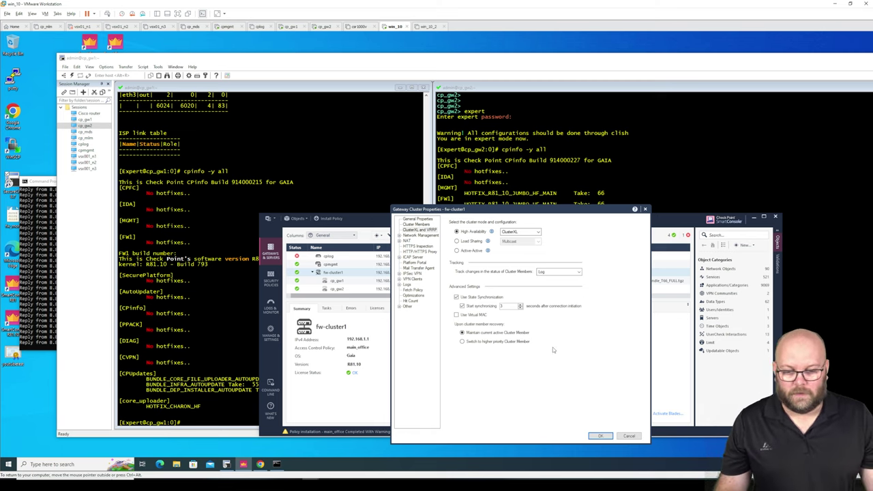
{"action": "key", "text": "Escape"}
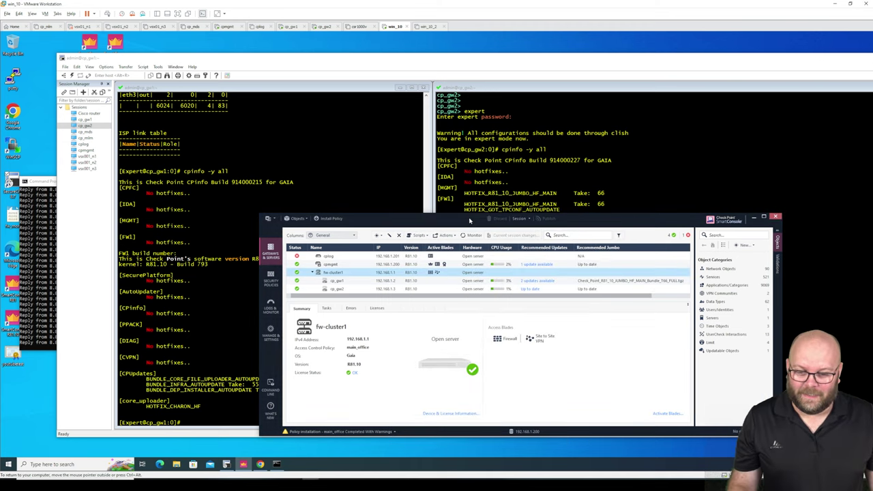
- Enlarge the SmartConsole window, then publish the changes and install the main_office policy on fw-cluster1
{"action": "left_click_drag", "start_coordinate": [472, 214], "coordinate": [484, 65]}
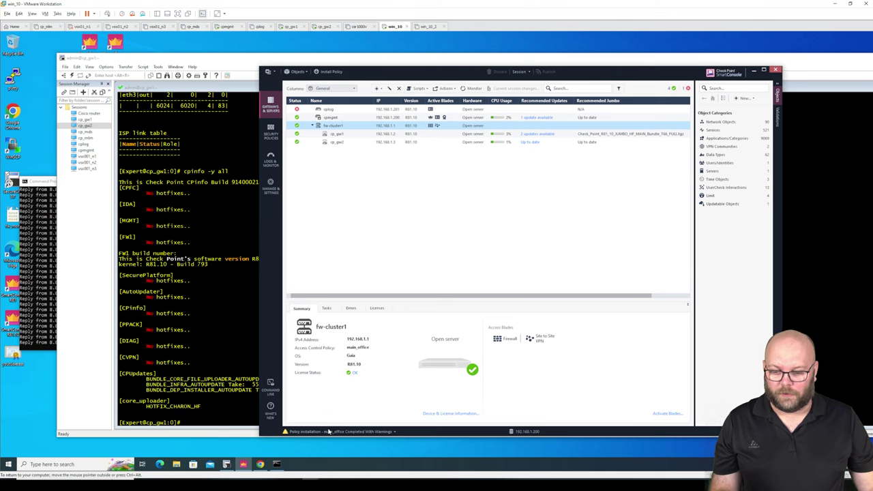
{"action": "left_click", "coordinate": [402, 432]}
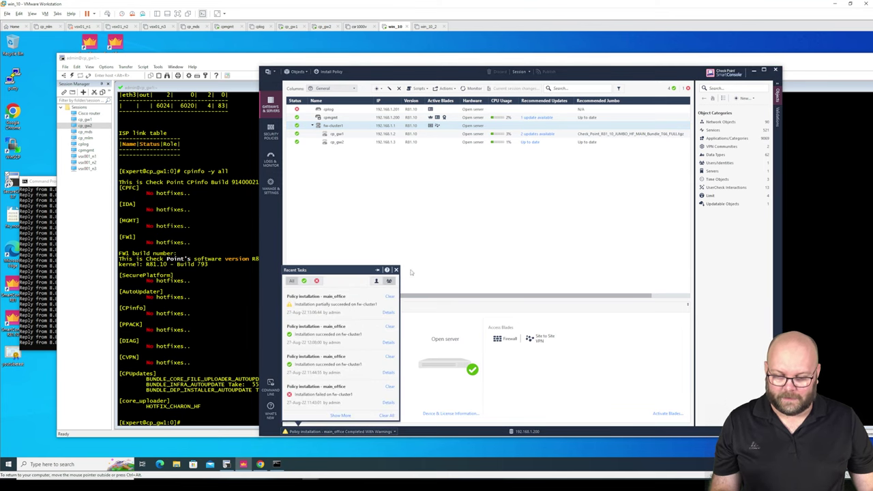
{"action": "left_click", "coordinate": [396, 270]}
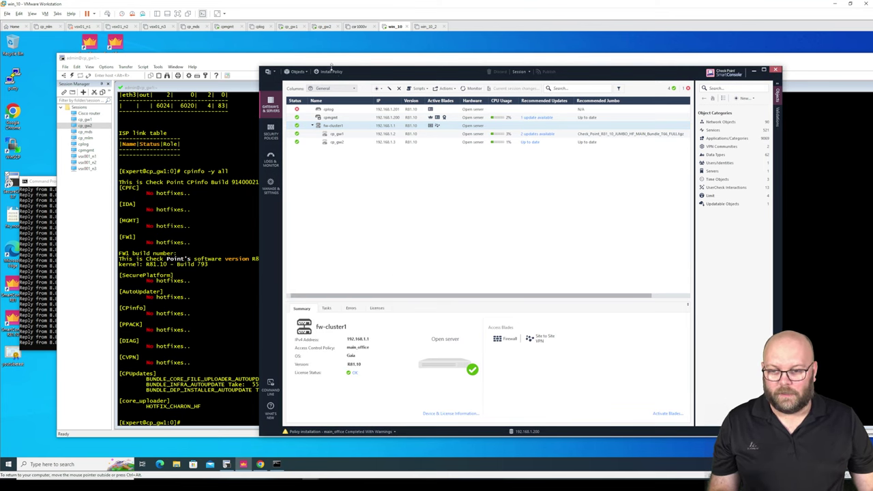
{"action": "key", "text": "ctrl+shift+Return"}
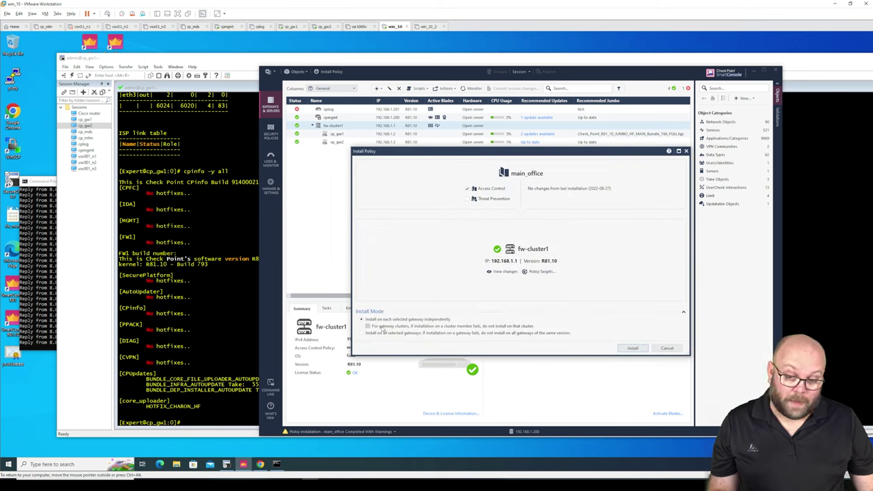
{"action": "left_click", "coordinate": [631, 348]}
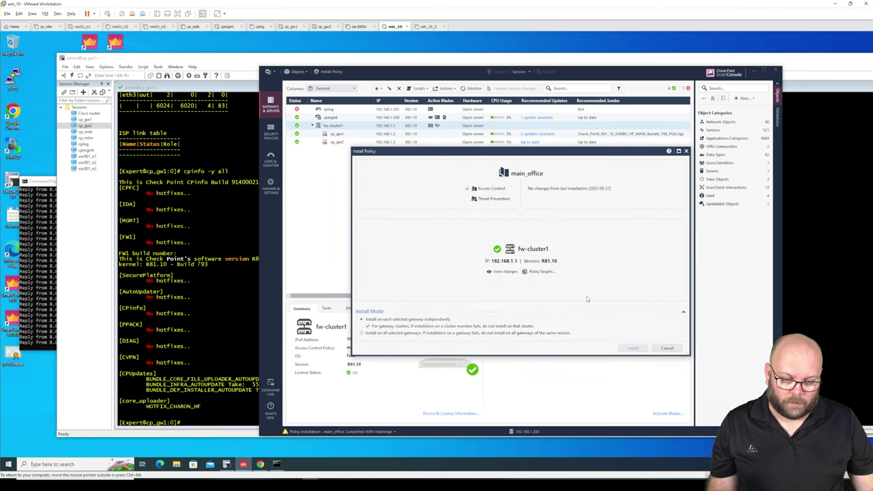
{"action": "left_click", "coordinate": [539, 296]}
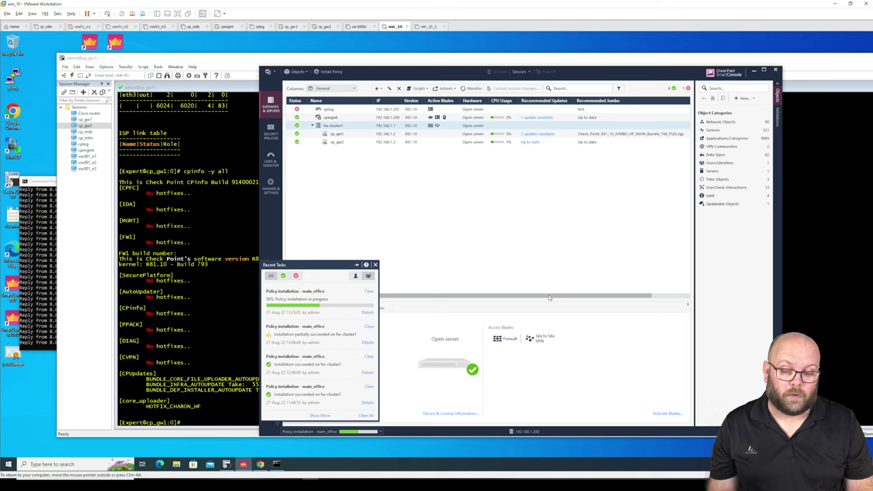
- Review the installation's details in Recent Tasks to confirm it Succeeded
{"action": "left_click", "coordinate": [367, 313]}
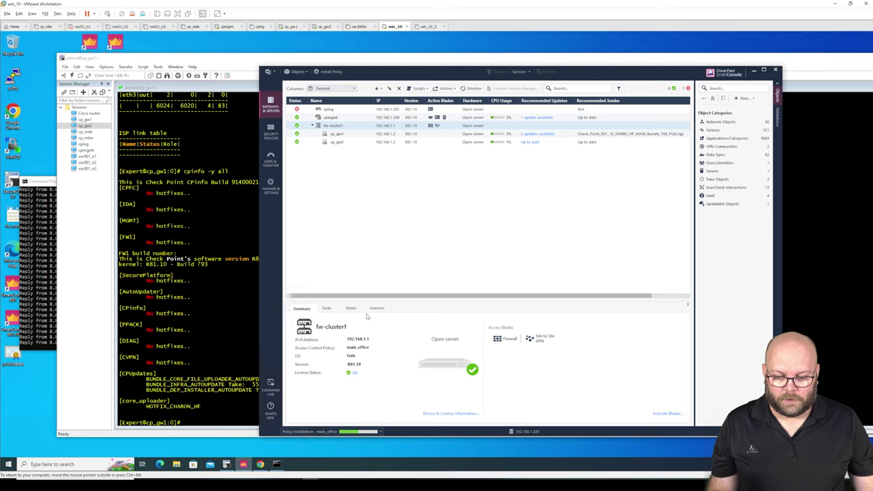
{"action": "left_click", "coordinate": [354, 431]}
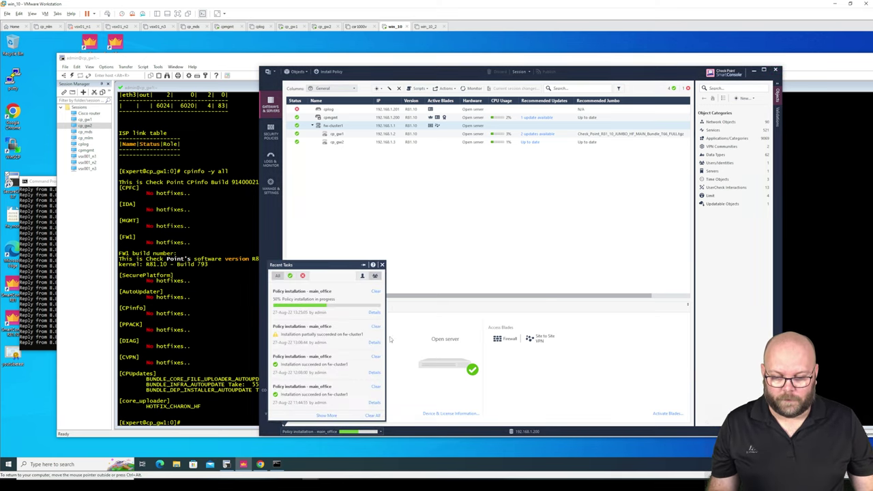
{"action": "left_click", "coordinate": [374, 312]}
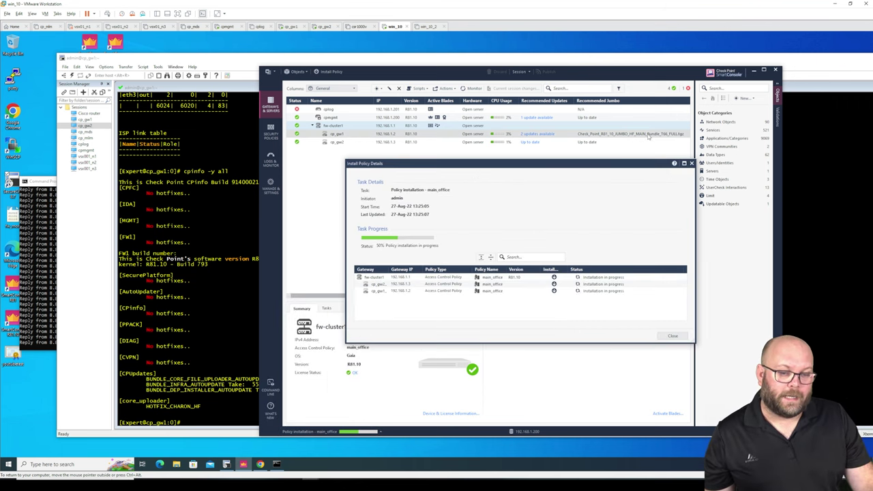
{"action": "left_click", "coordinate": [669, 335]}
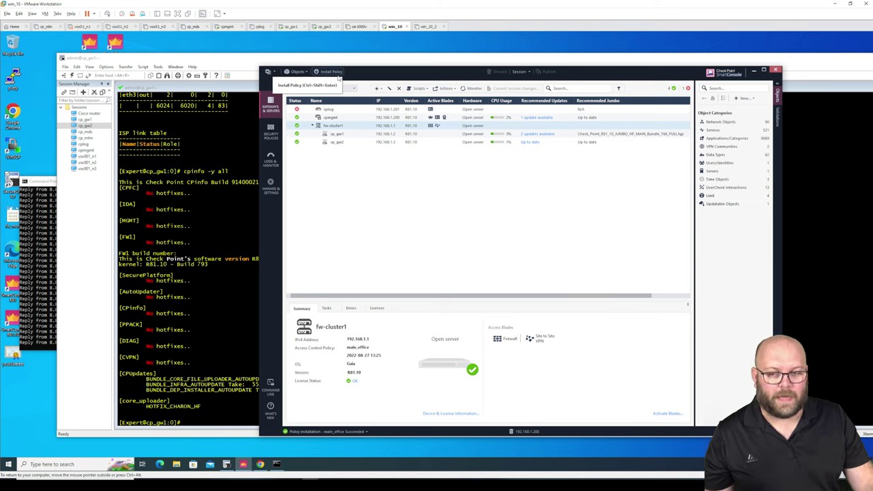
- Reinstall main_office on fw-cluster1 and verify all three gateways Succeeded, 3 of 3 accelerated
{"action": "left_click", "coordinate": [337, 76]}
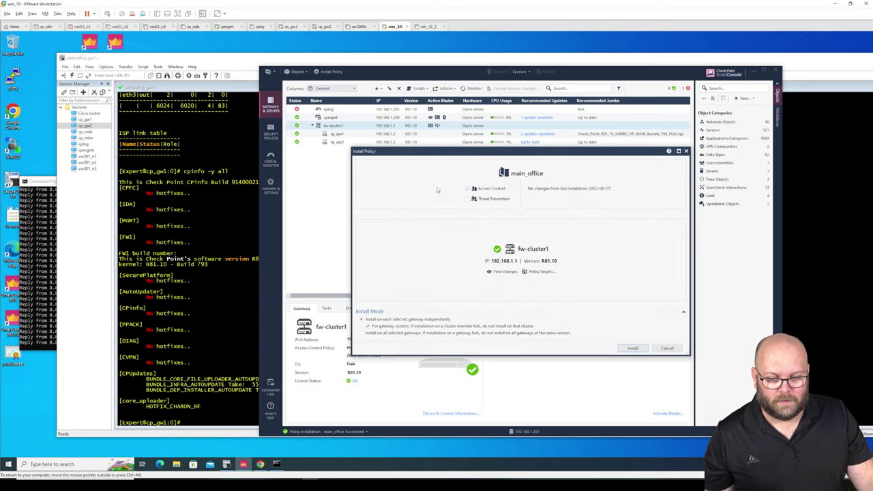
{"action": "left_click", "coordinate": [633, 348]}
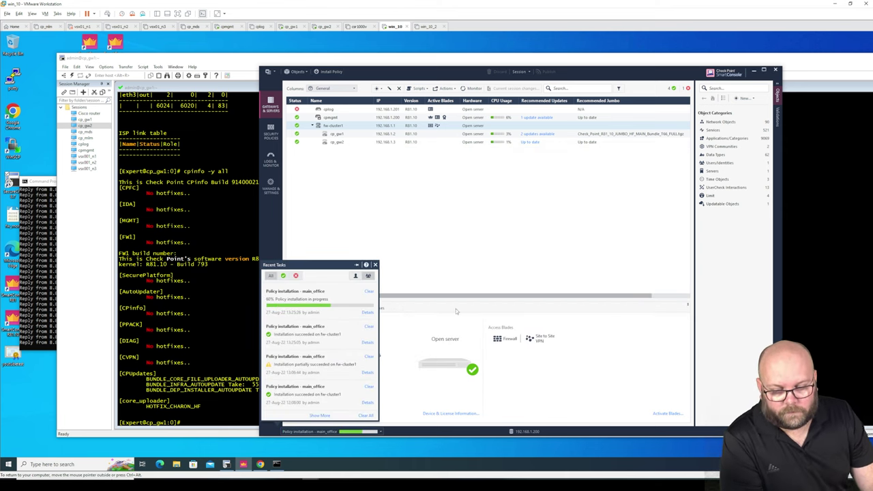
{"action": "left_click", "coordinate": [367, 313]}
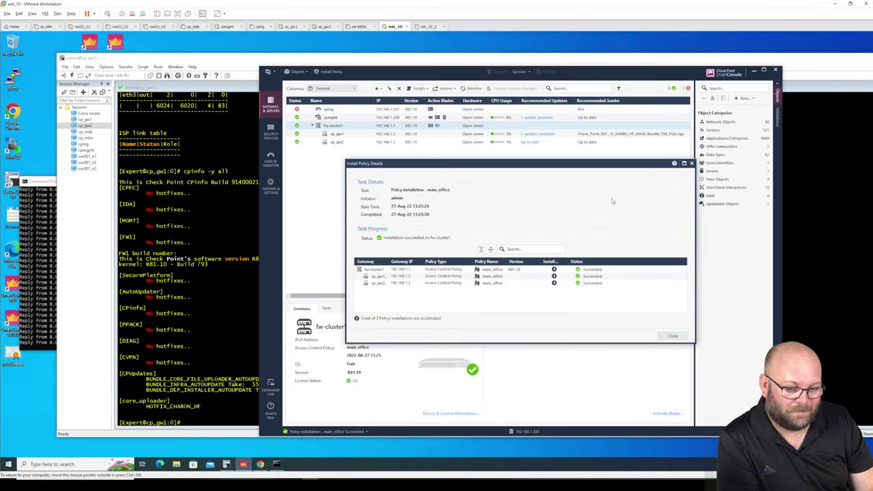
{"action": "mouse_move", "coordinate": [555, 271]}
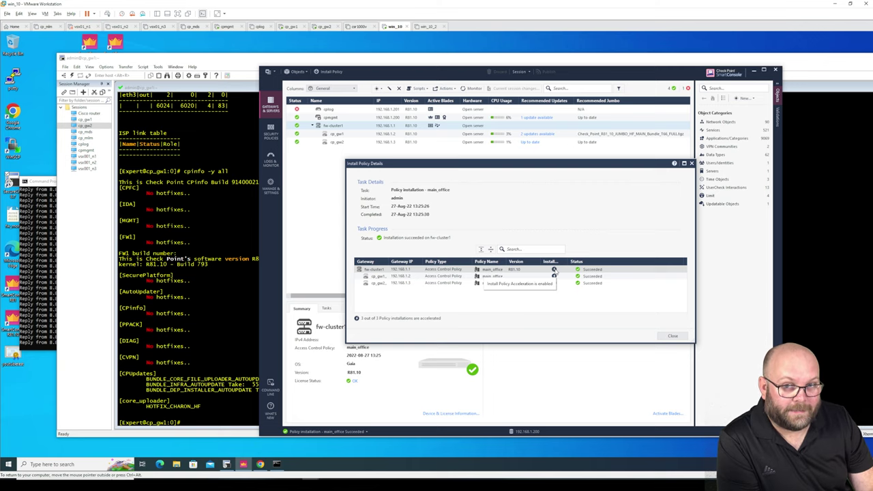
{"action": "left_click", "coordinate": [671, 336]}
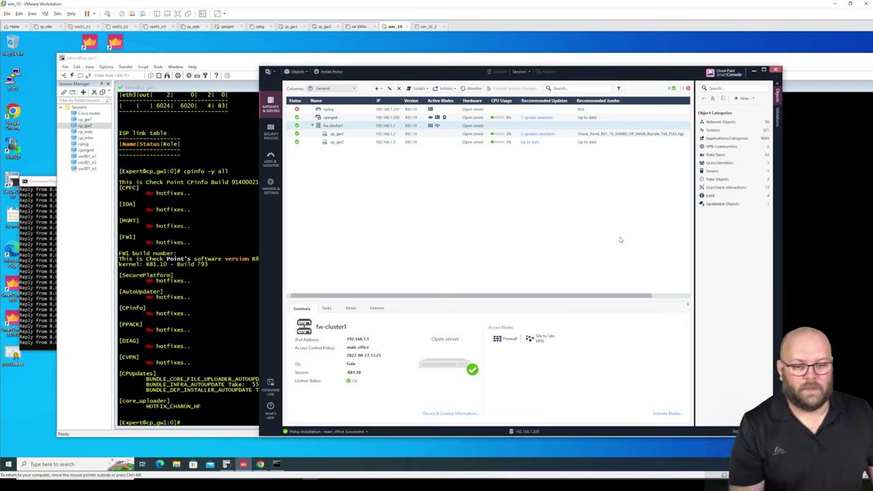